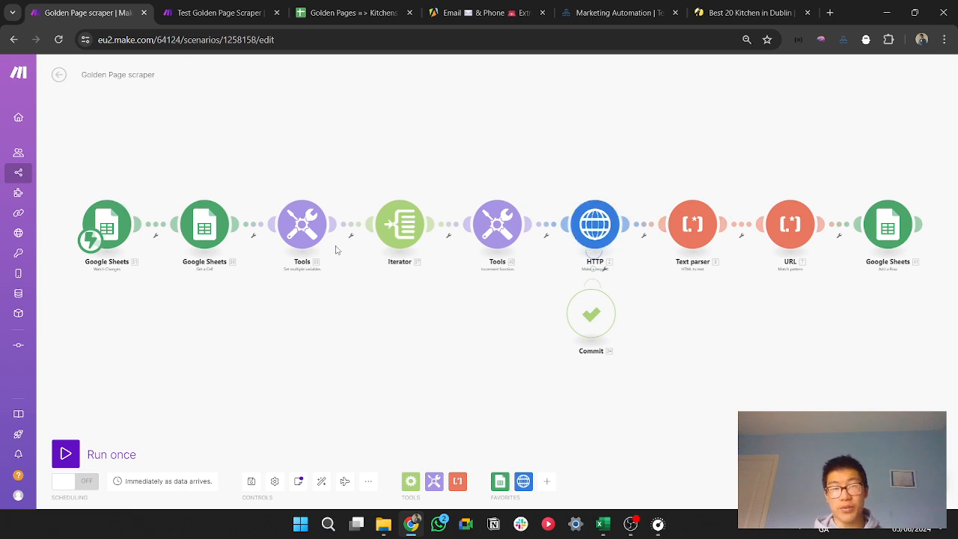
# Step: Look over the Golden Page scraper scenario, the Apify Email & Phone Extractor, TexAu Spices and the empty test scenario
pyautogui.click(581, 224)
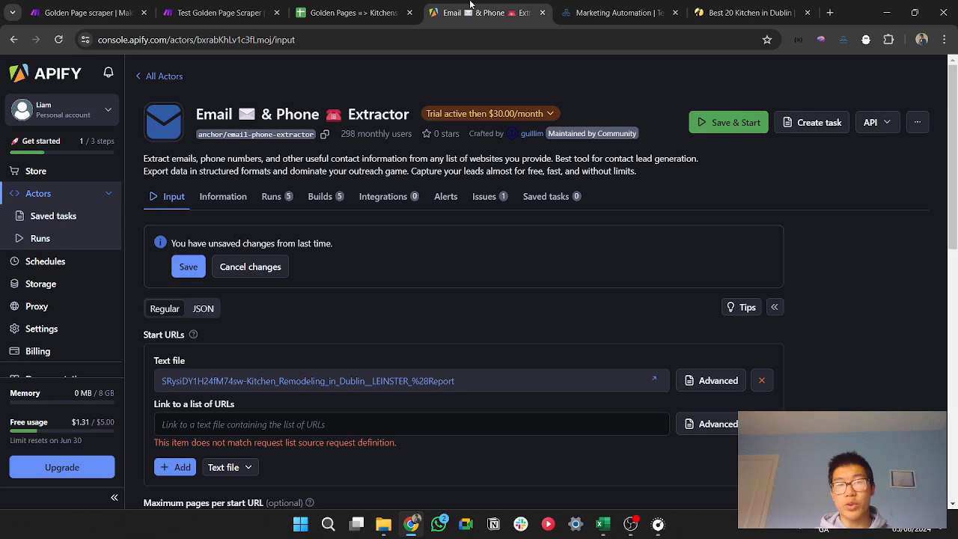
pyautogui.click(483, 13)
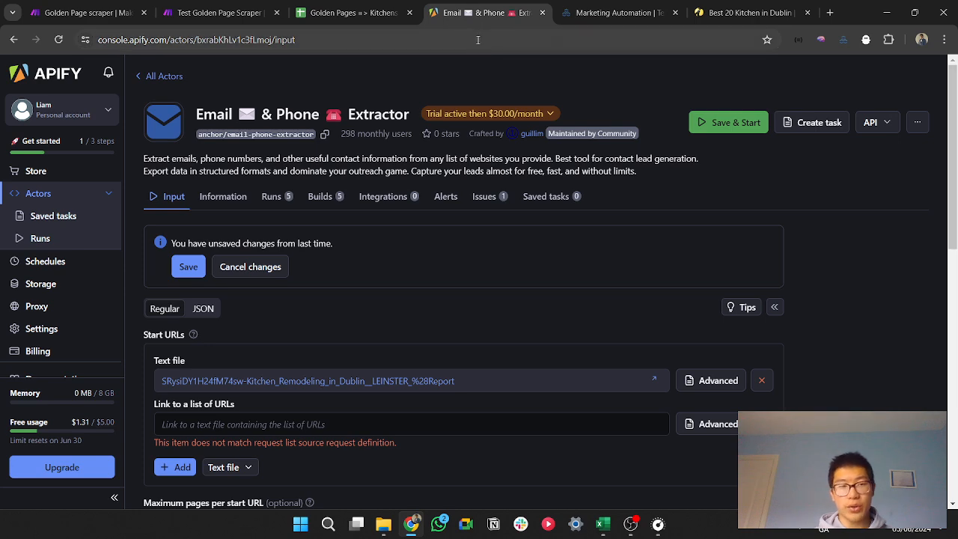
pyautogui.click(591, 5)
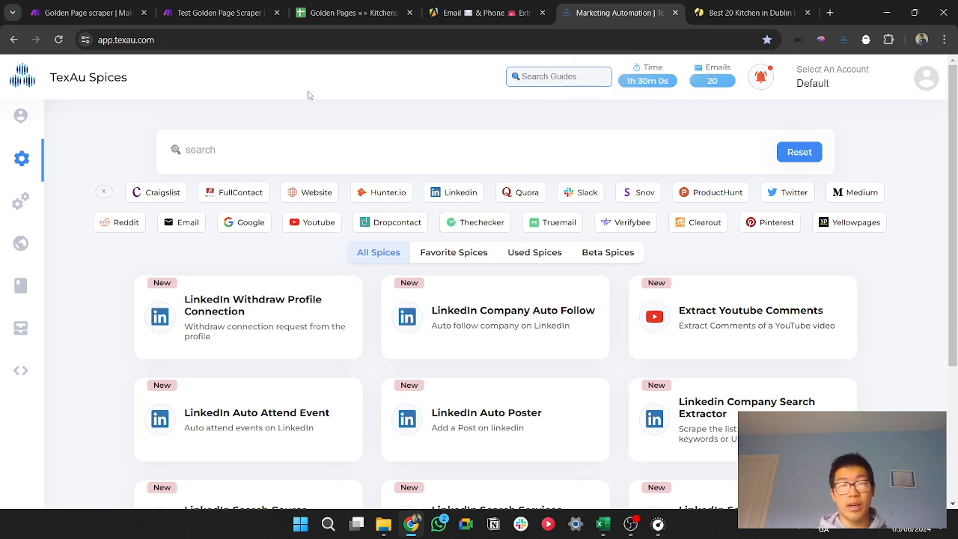
pyautogui.click(254, 12)
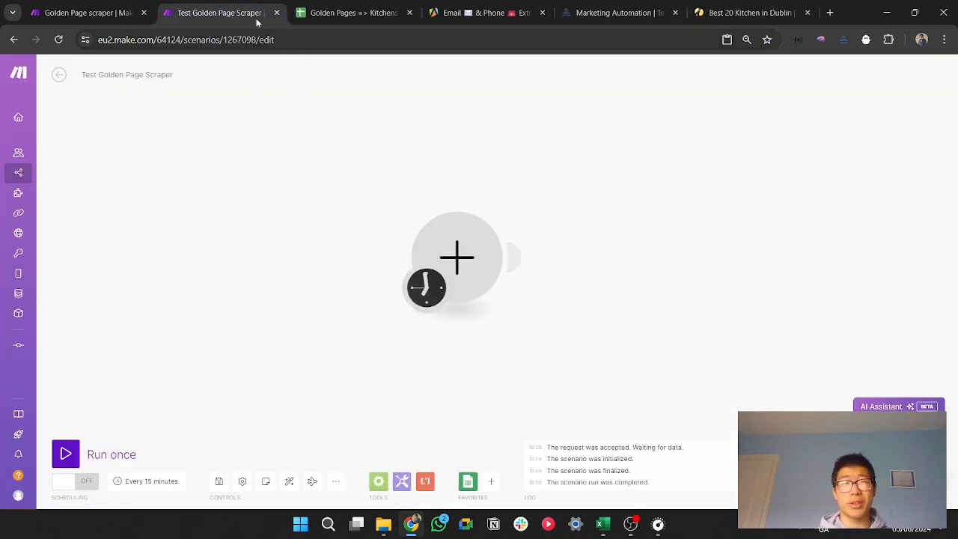
pyautogui.click(127, 6)
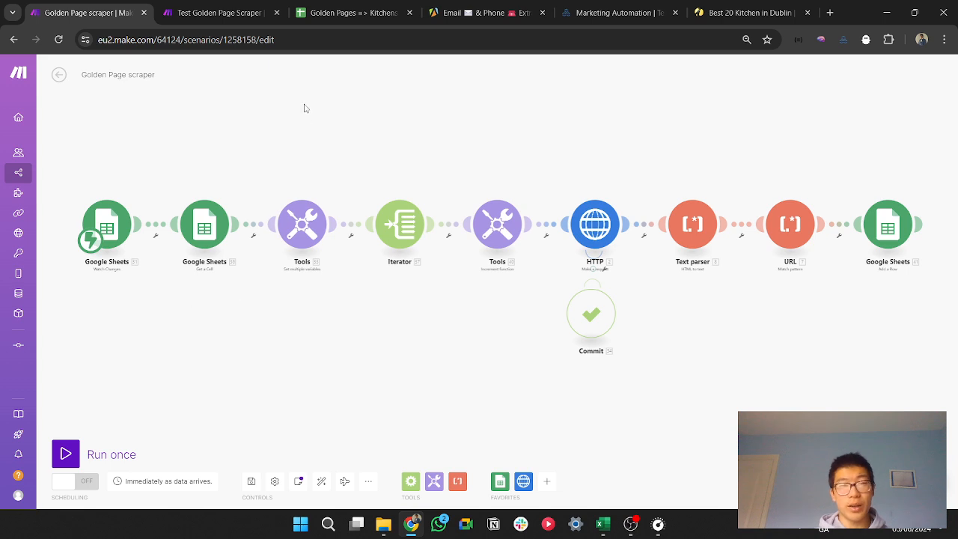
# Step: Examine the Golden Pages search for Kitchen in Dublin and its content filter set to Email
pyautogui.click(701, 7)
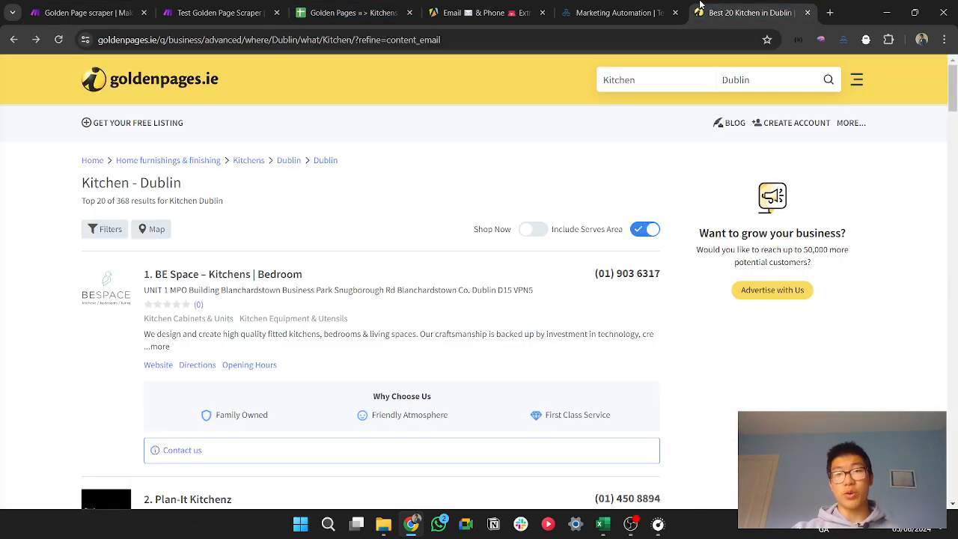
pyautogui.moveTo(660, 85); pyautogui.dragTo(605, 82)
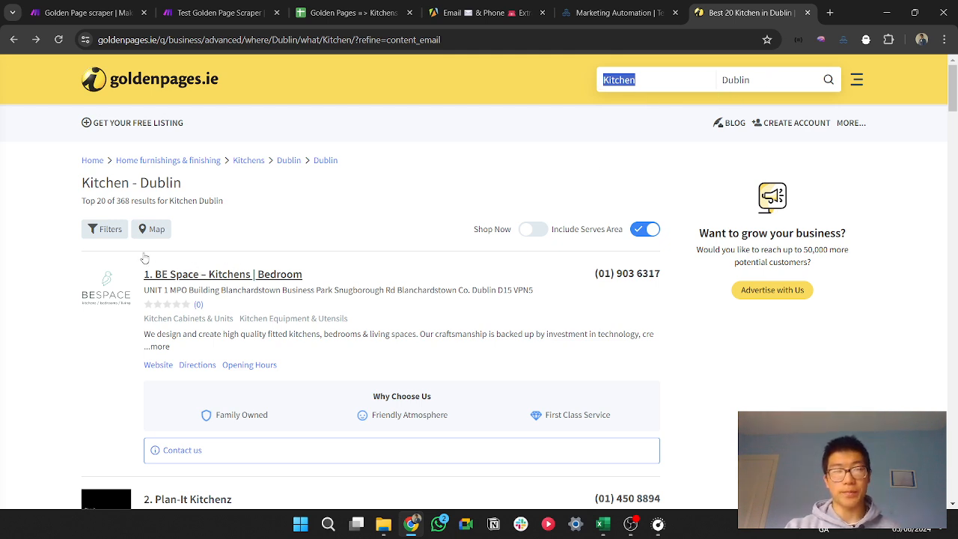
pyautogui.click(104, 229)
pyautogui.click(79, 245)
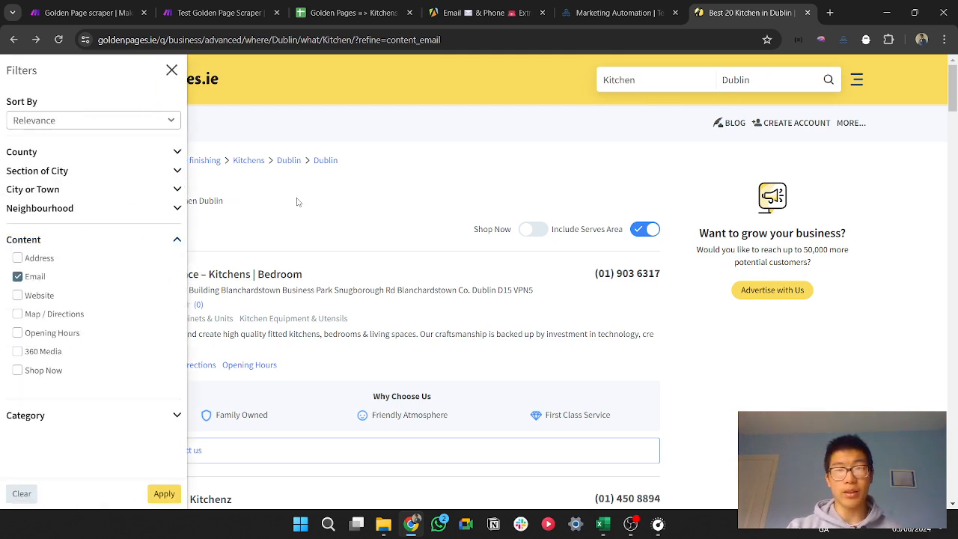
pyautogui.click(318, 210)
# Step: Open the BE Space – Kitchens | Bedroom listing in its own tab and examine its contact e-mail
pyautogui.middleClick(262, 275)
pyautogui.click(741, 12)
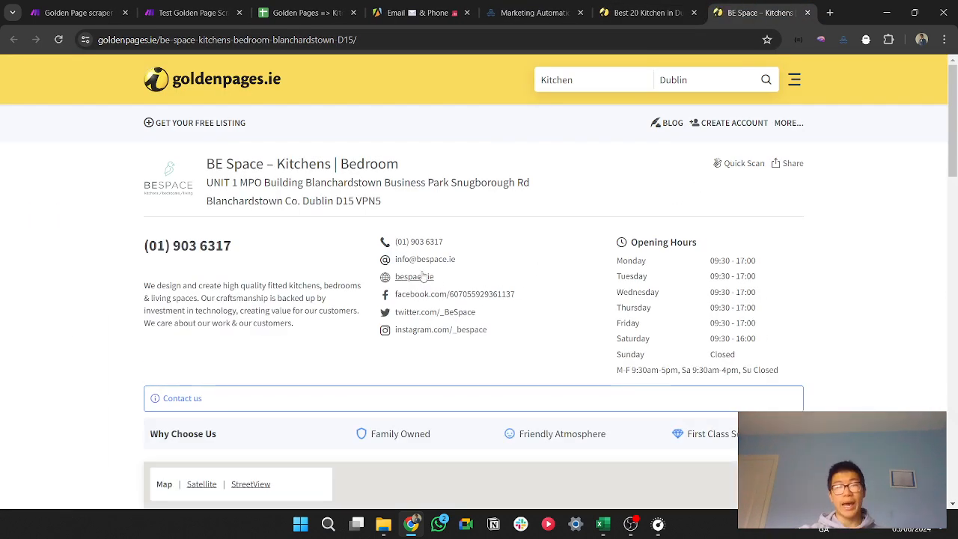
pyautogui.moveTo(459, 259); pyautogui.dragTo(396, 259)
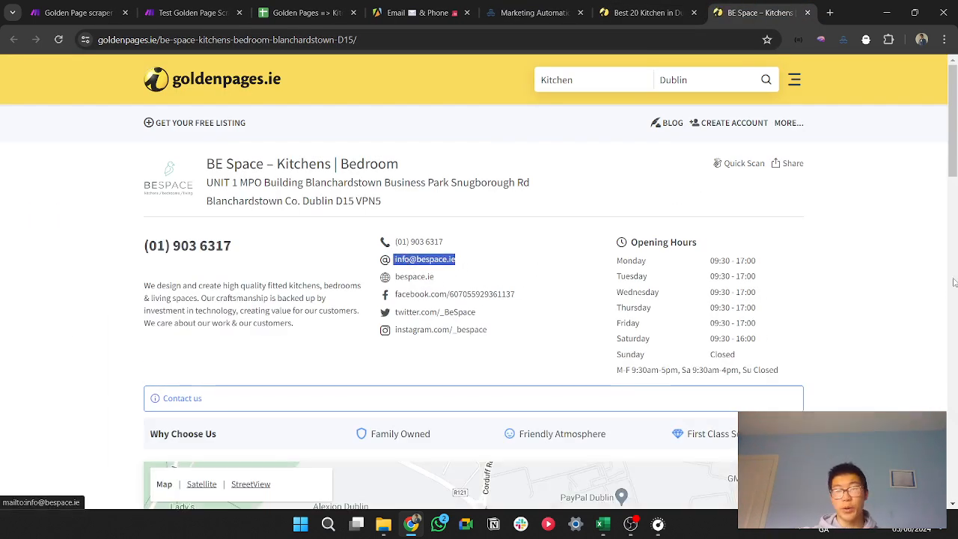
pyautogui.click(874, 283)
# Step: Copy the Golden Pages results URL and start one run of the Golden Page scraper scenario that waits for new data
pyautogui.click(626, 11)
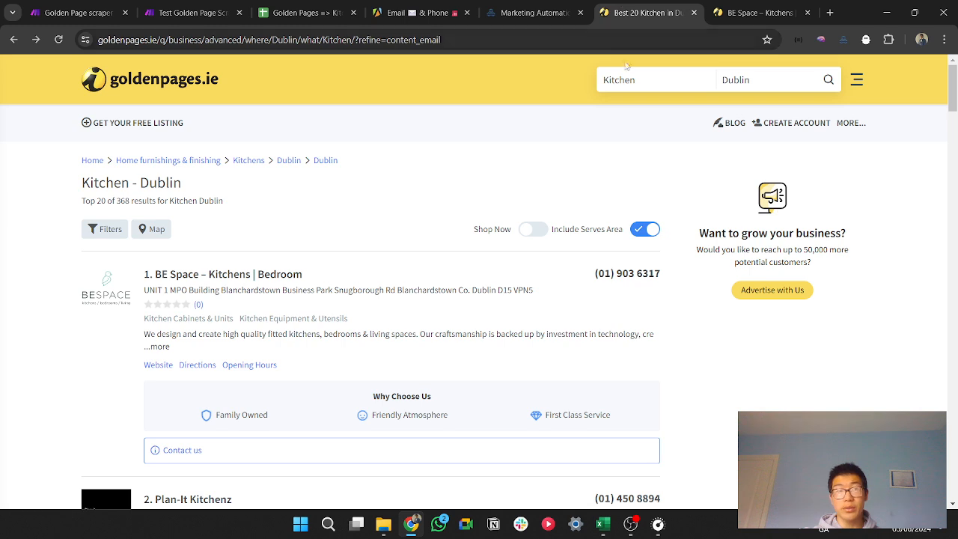
pyautogui.click(554, 40)
pyautogui.hotkey('ctrl', 'c')
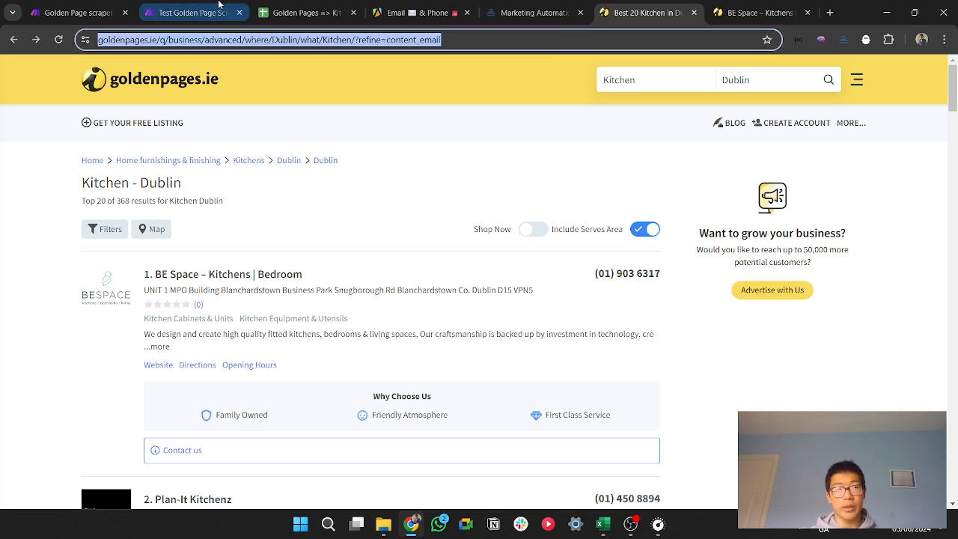
pyautogui.moveTo(197, 9); pyautogui.dragTo(94, 5)
pyautogui.click(187, 13)
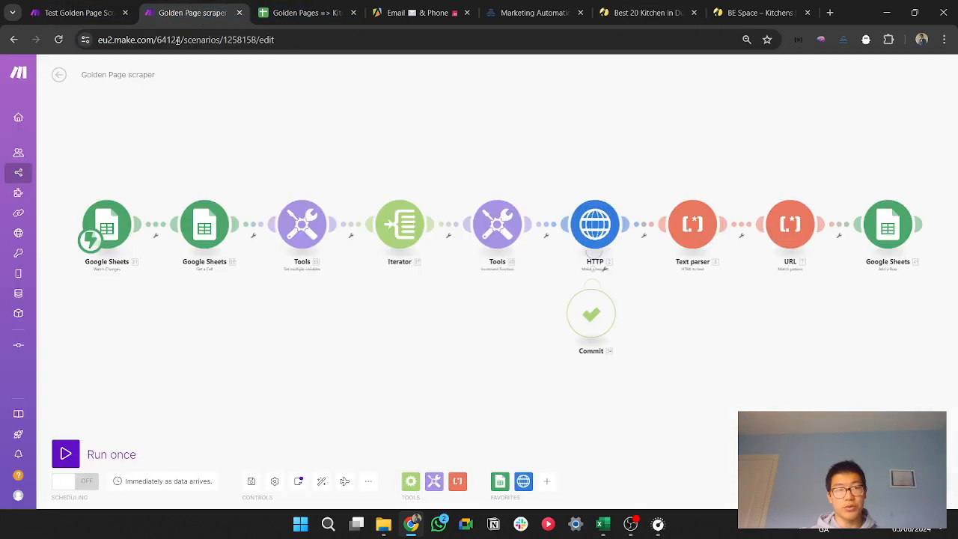
pyautogui.click(65, 454)
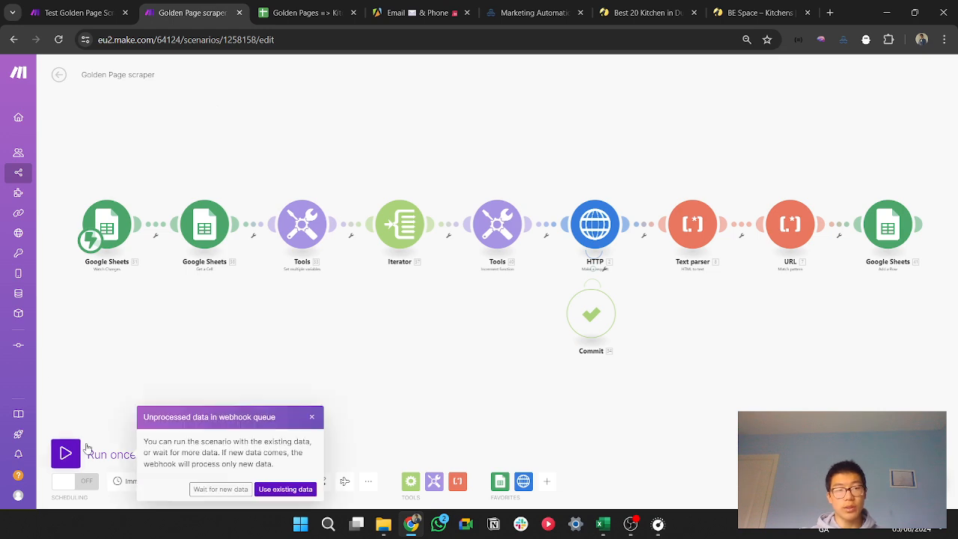
pyautogui.click(217, 491)
# Step: Paste the search URL into cell B2 of Golden Sheet Test as the input link, and stop the scraper scenario's run
pyautogui.click(307, 13)
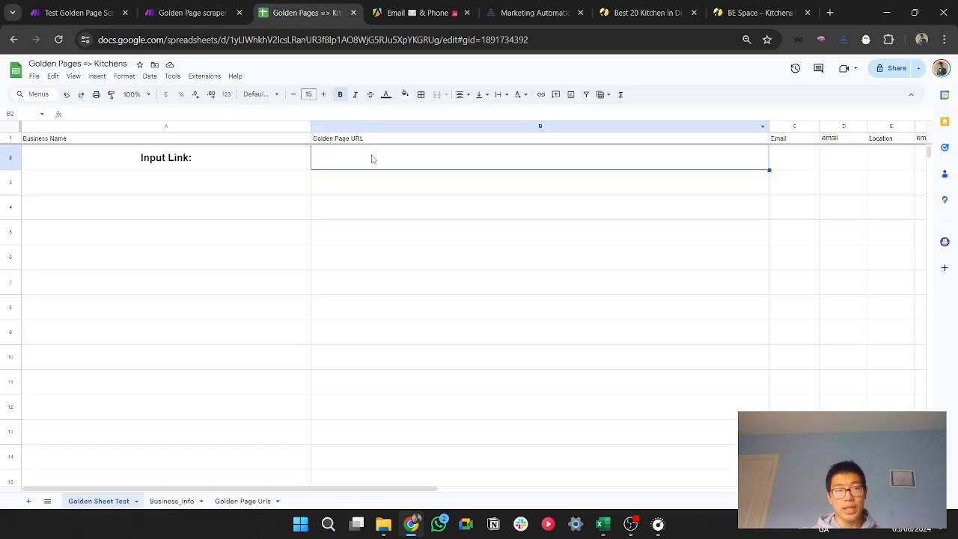
pyautogui.hotkey('ctrl', 'v')
pyautogui.click(191, 13)
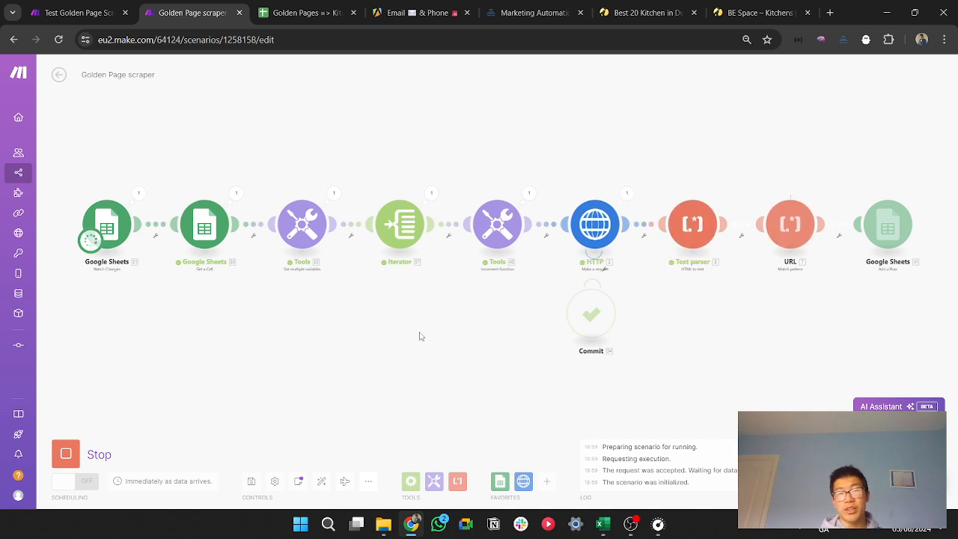
pyautogui.click(75, 453)
# Step: Review the listing URLs scraped into the Google sheet and the e-mail columns of the Extract_Emails_and_Phones workbook in Excel
pyautogui.click(303, 13)
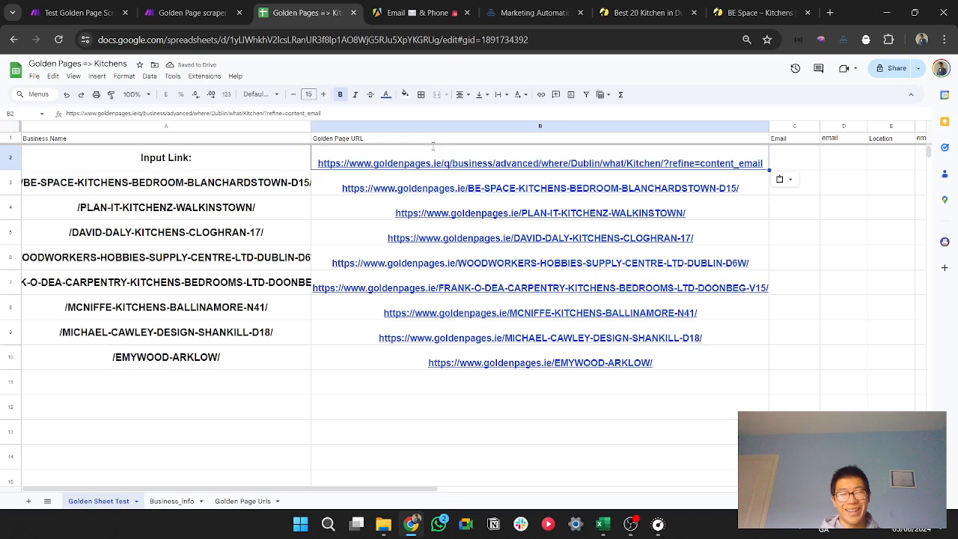
pyautogui.moveTo(605, 363); pyautogui.dragTo(584, 186)
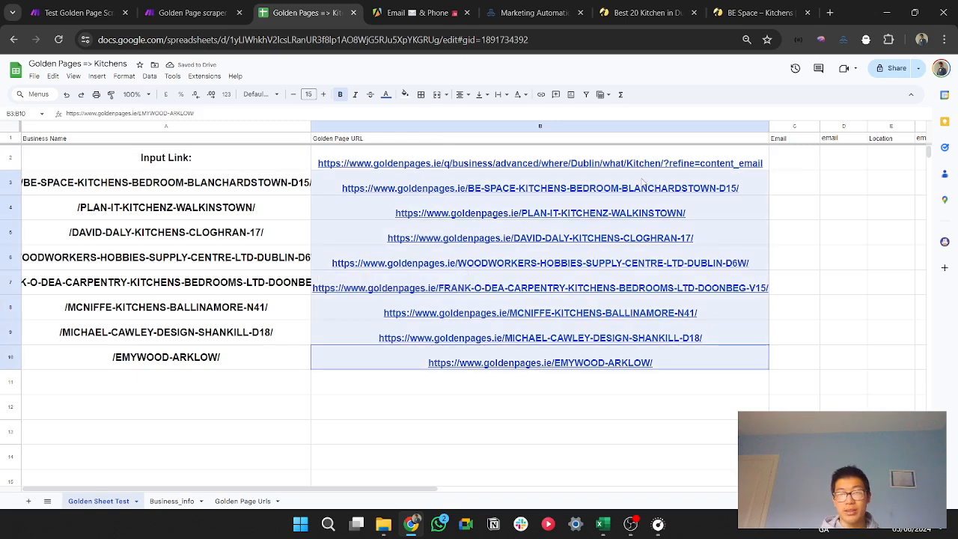
pyautogui.click(462, 8)
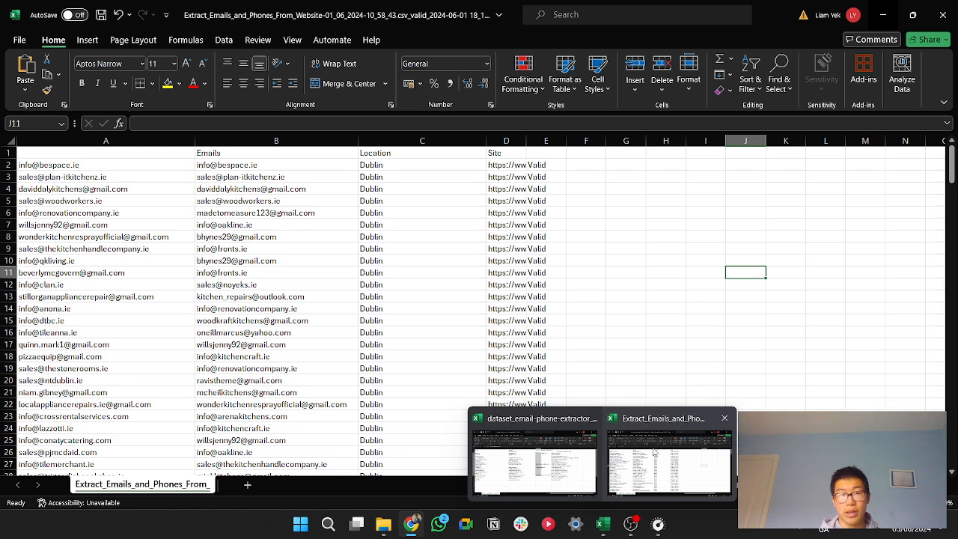
pyautogui.click(673, 457)
pyautogui.moveTo(255, 188); pyautogui.dragTo(278, 452)
pyautogui.moveTo(111, 204); pyautogui.dragTo(112, 393)
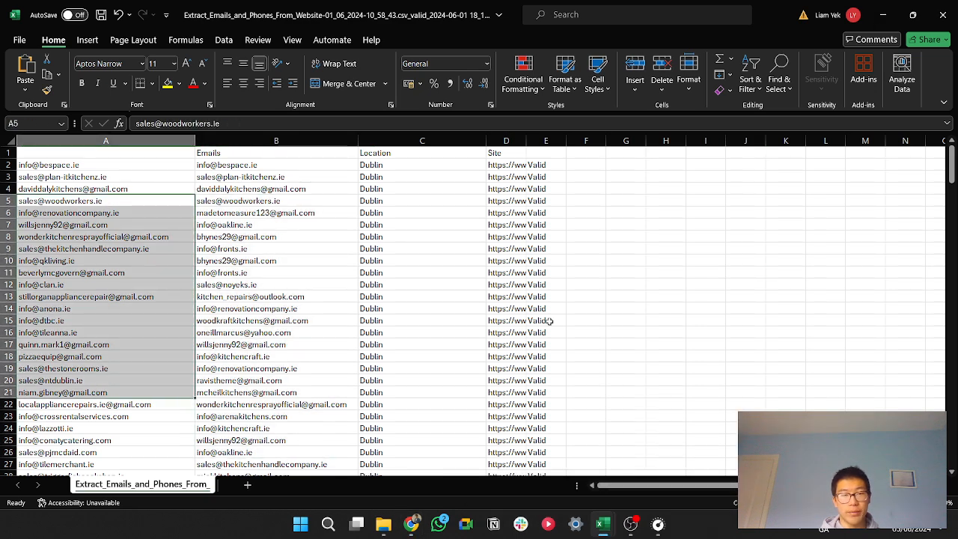
pyautogui.click(611, 293)
# Step: Review the domains and e-mails in the dataset_email-phone-extractor workbook, and minimize both Excel windows
pyautogui.moveTo(608, 526)
pyautogui.click(550, 457)
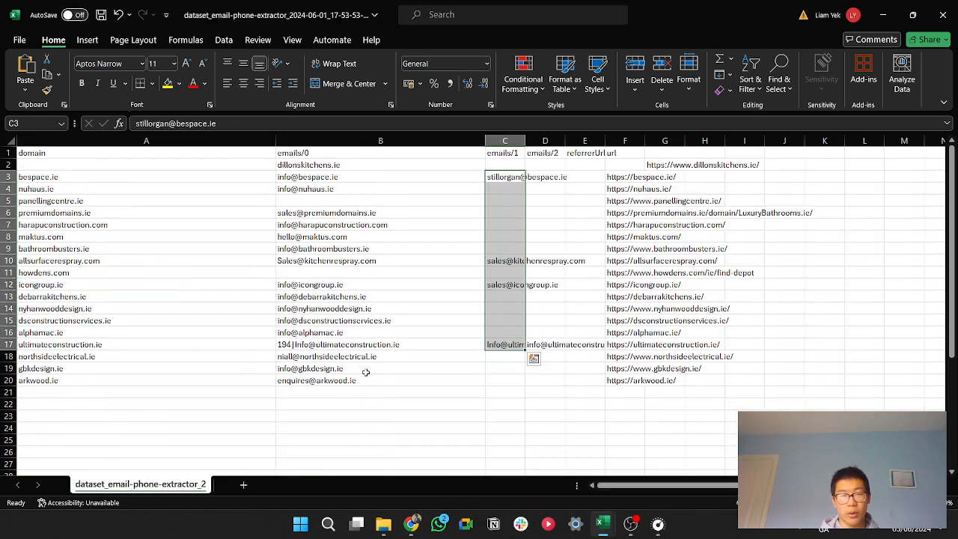
pyautogui.moveTo(349, 224); pyautogui.dragTo(337, 417)
pyautogui.moveTo(138, 225); pyautogui.dragTo(139, 393)
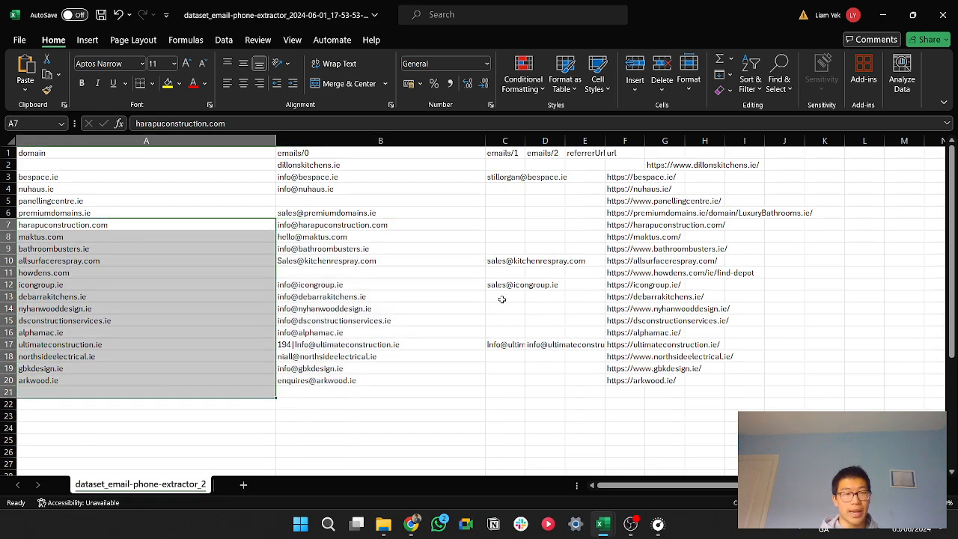
pyautogui.click(433, 403)
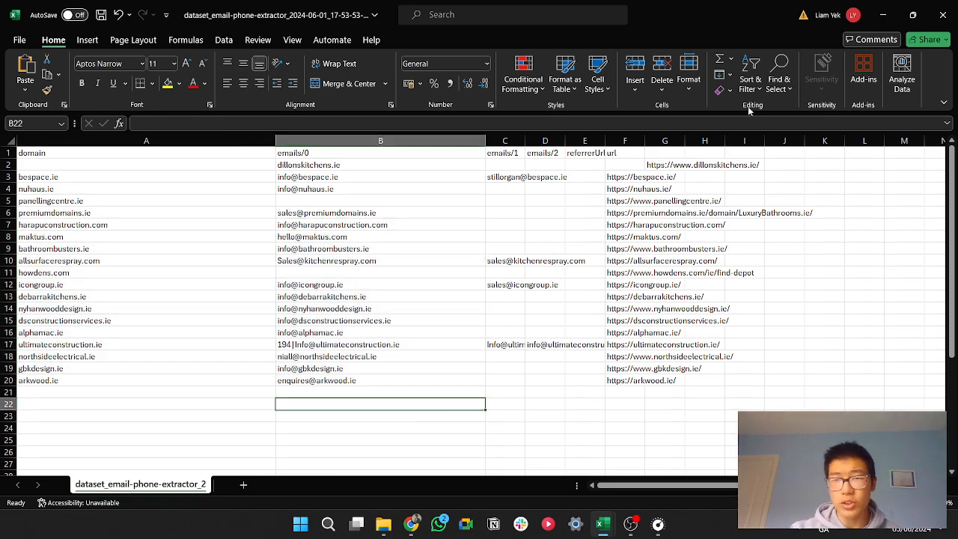
pyautogui.click(885, 14)
pyautogui.click(887, 15)
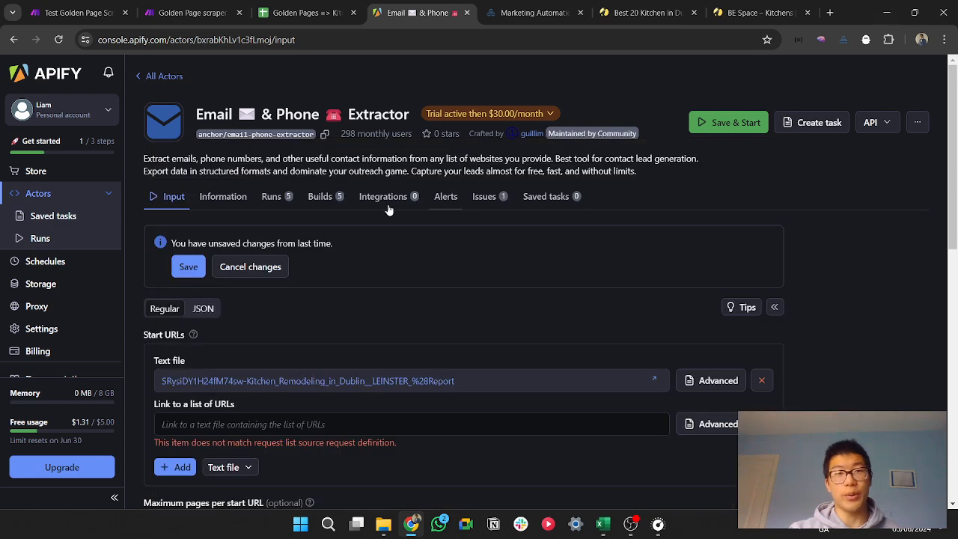
# Step: Add a Google Sheets Watch Changes trigger as the first module of the Test Golden Page Scraper scenario
pyautogui.click(187, 11)
pyautogui.click(90, 6)
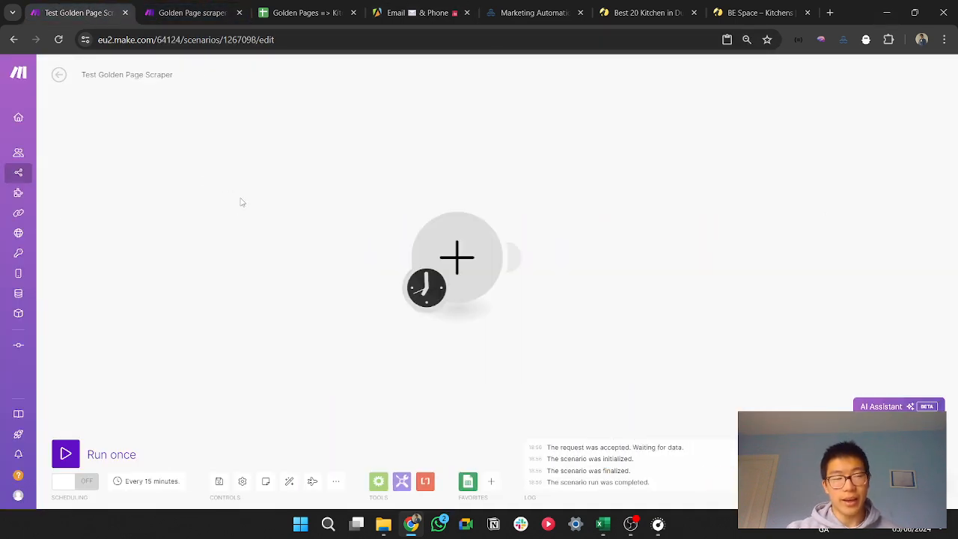
pyautogui.click(472, 258)
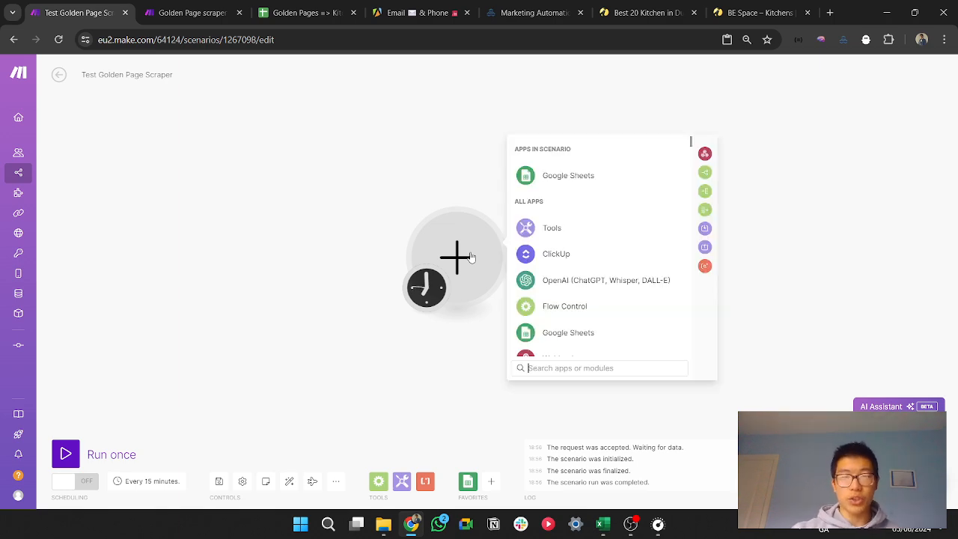
pyautogui.click(574, 177)
pyautogui.write('watch')
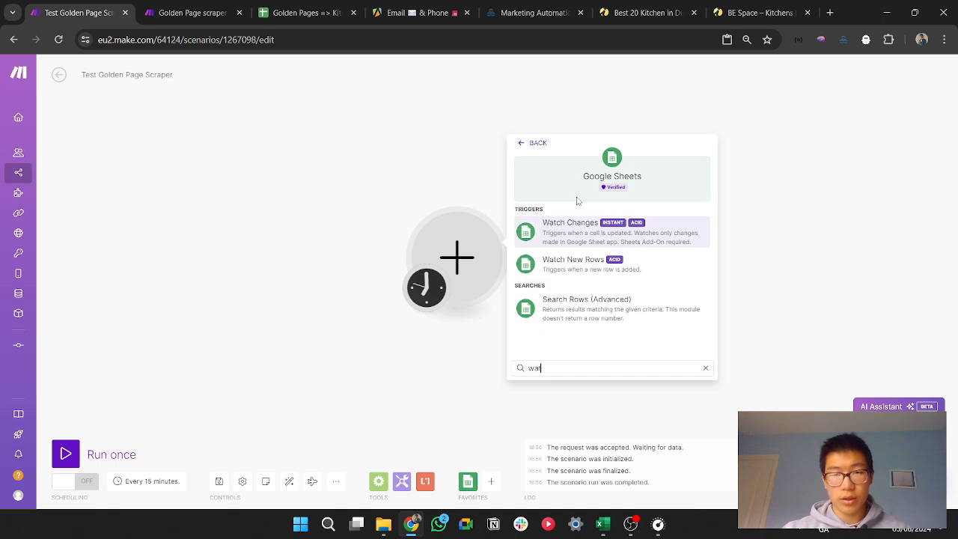
pyautogui.click(572, 237)
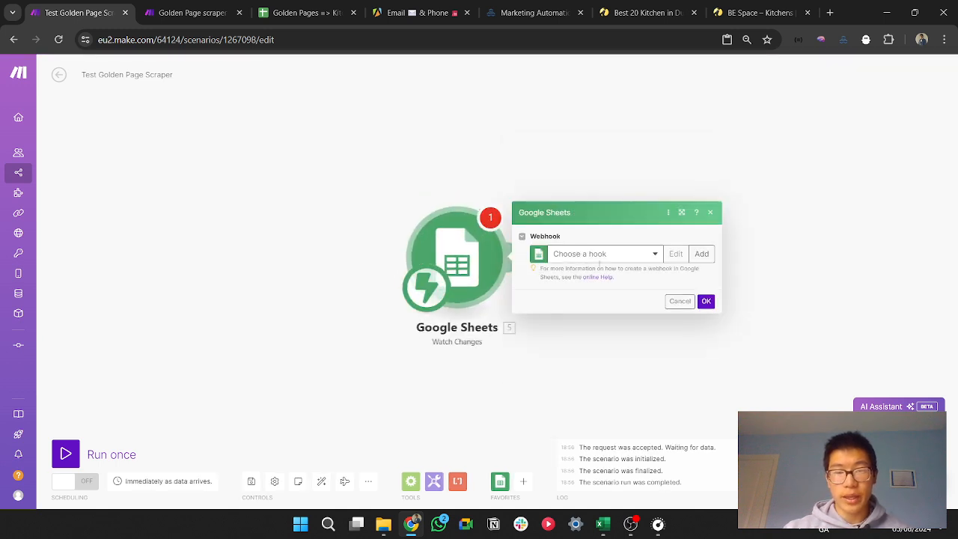
pyautogui.click(614, 257)
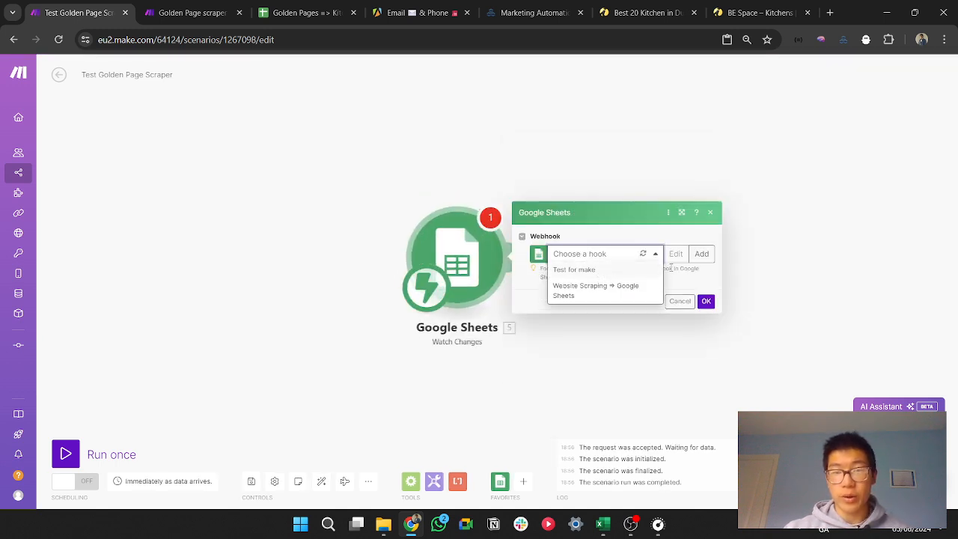
pyautogui.click(702, 254)
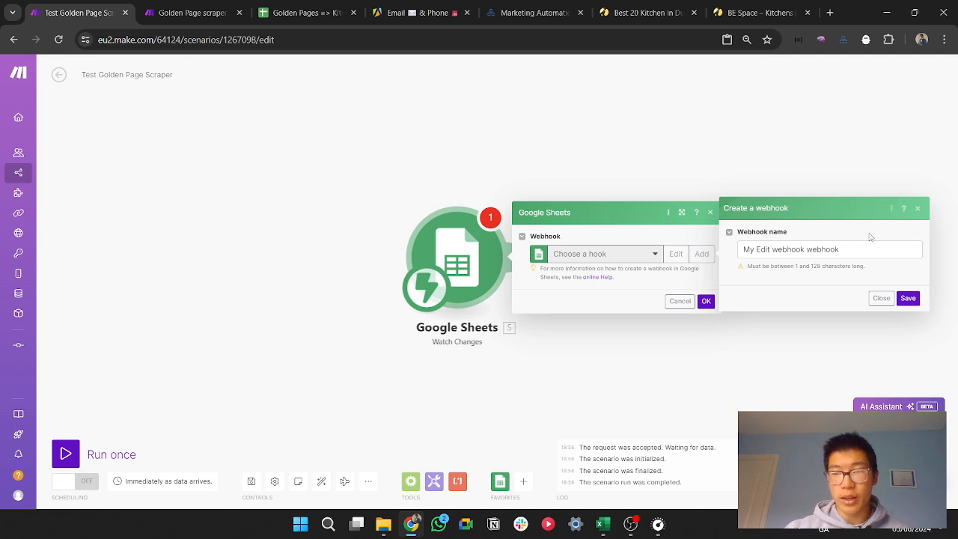
pyautogui.click(918, 209)
# Step: Choose the "Test for make" webhook for the Watch Changes trigger and copy its address to the clipboard
pyautogui.click(595, 253)
pyautogui.click(591, 269)
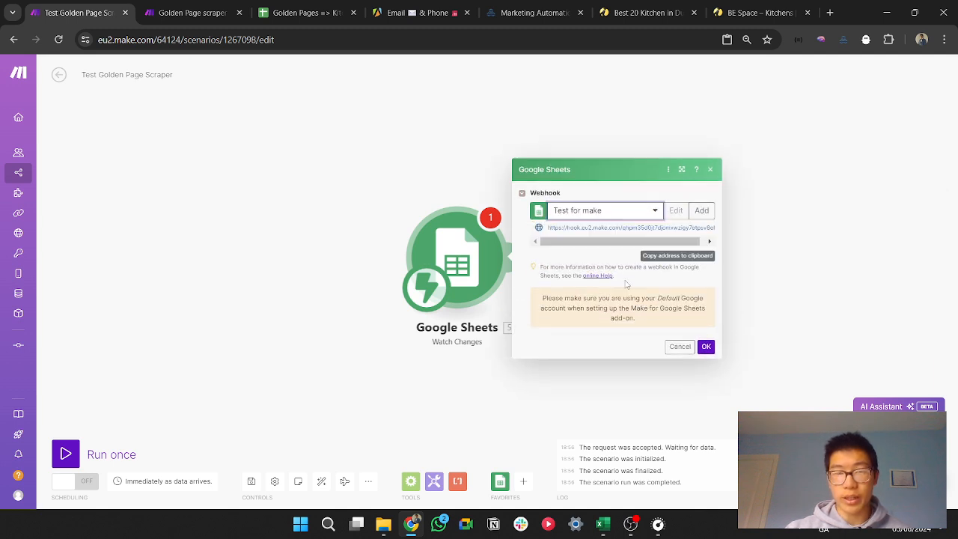
pyautogui.click(674, 256)
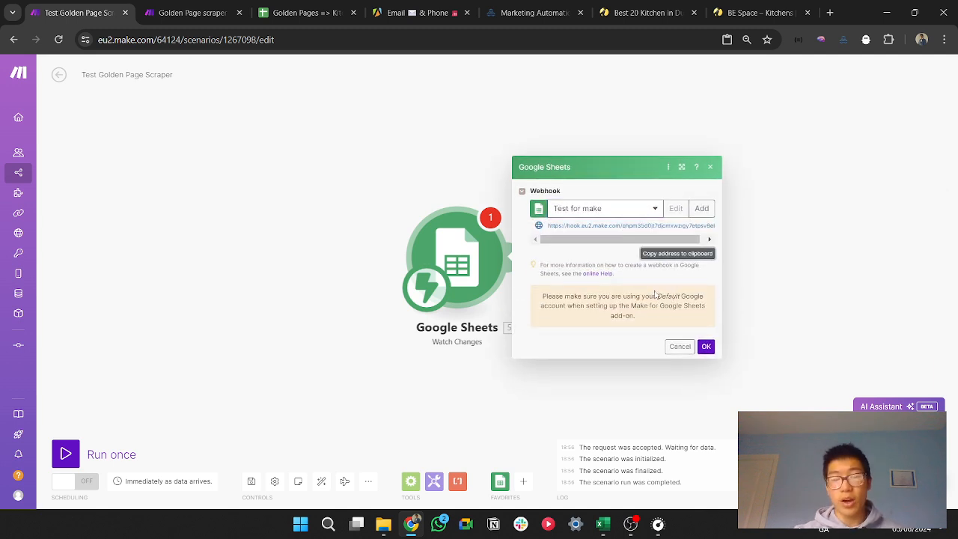
# Step: Clear the scraped business names and URLs from rows 3 to 10 of the Golden Sheet Test sheet
pyautogui.click(314, 11)
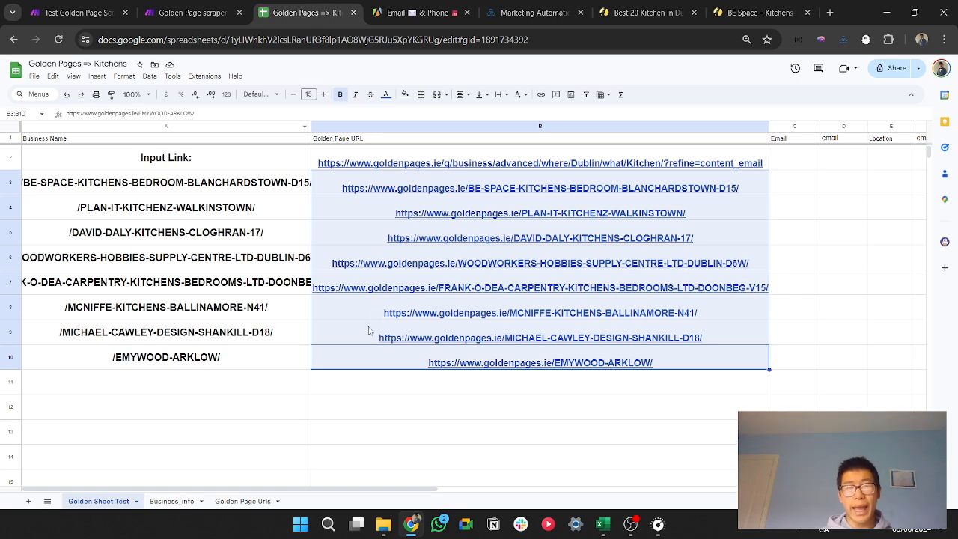
pyautogui.click(212, 414)
pyautogui.moveTo(6, 361); pyautogui.dragTo(12, 184)
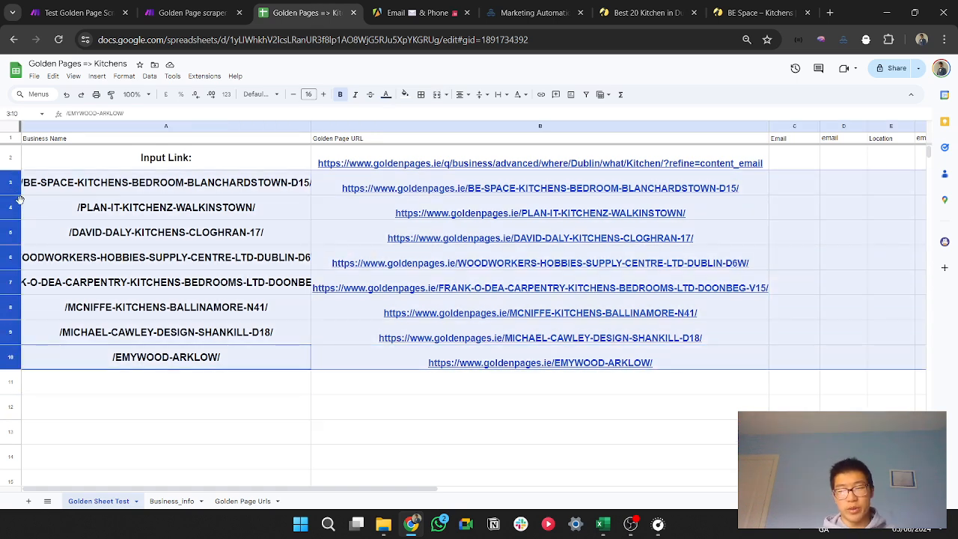
pyautogui.press('Delete')
# Step: Search the Google Workspace Marketplace add-ons for "integromat"
pyautogui.click(209, 77)
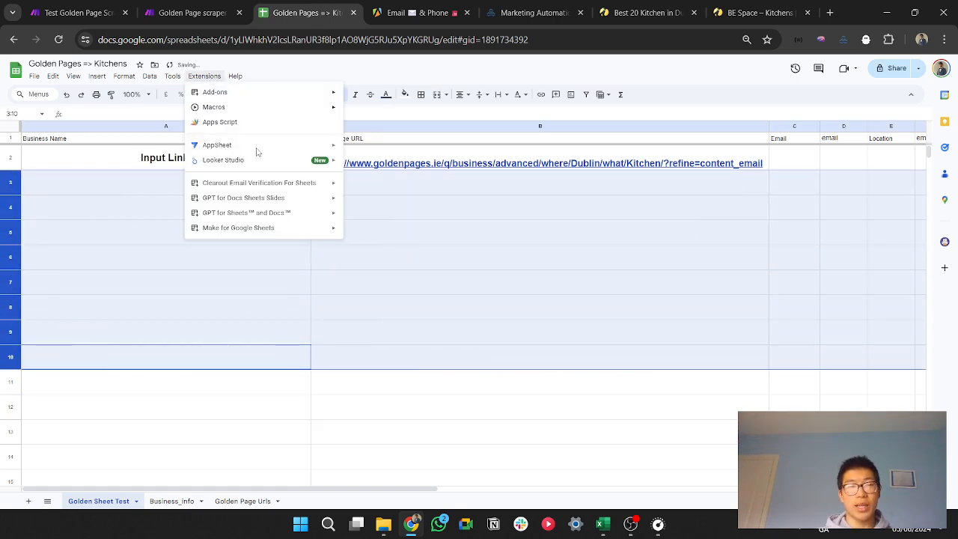
pyautogui.moveTo(304, 236)
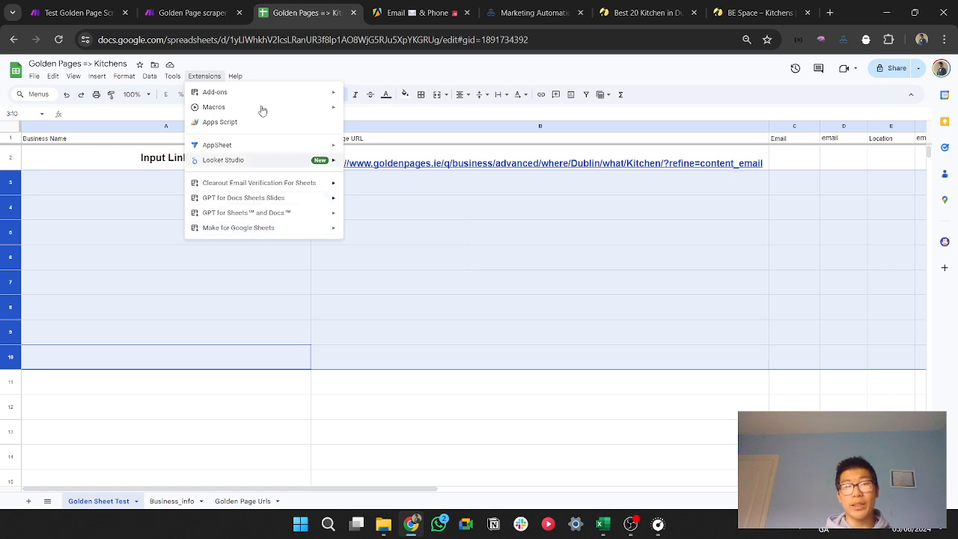
pyautogui.click(400, 92)
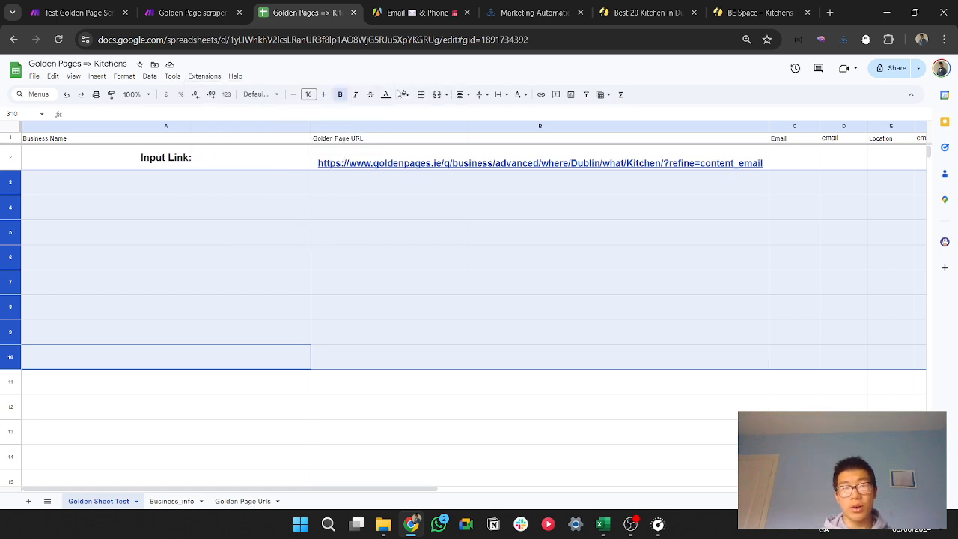
pyautogui.click(204, 76)
pyautogui.moveTo(283, 94)
pyautogui.click(366, 95)
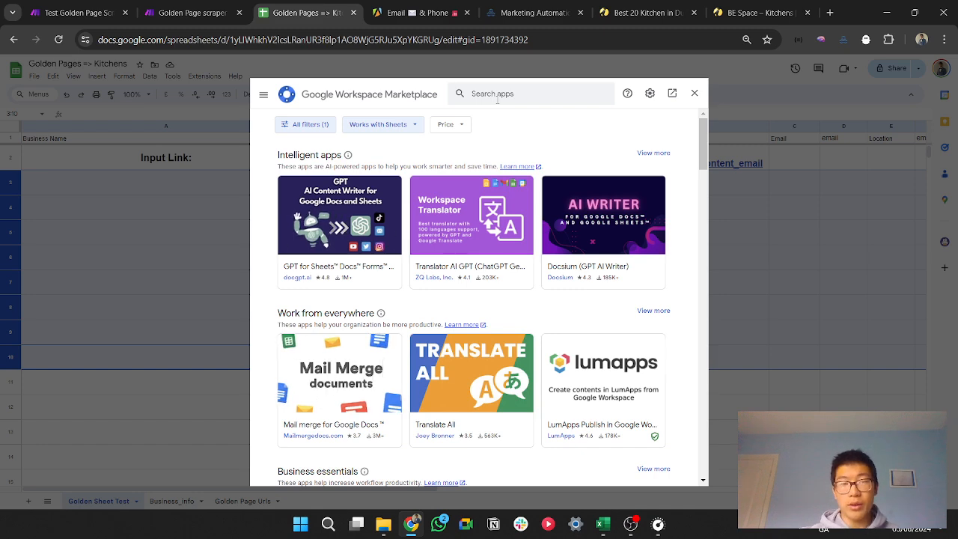
pyautogui.click(503, 98)
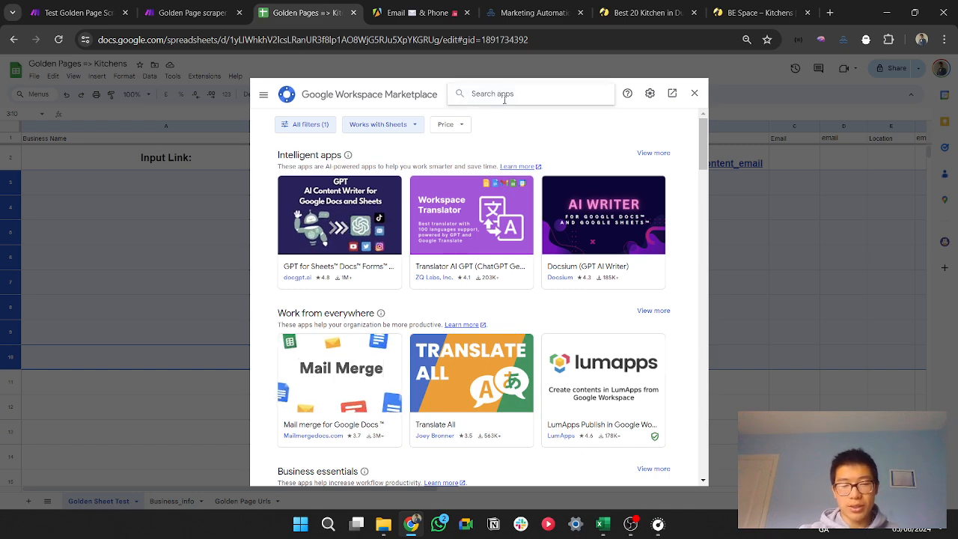
pyautogui.write('integromat')
pyautogui.press('Return')
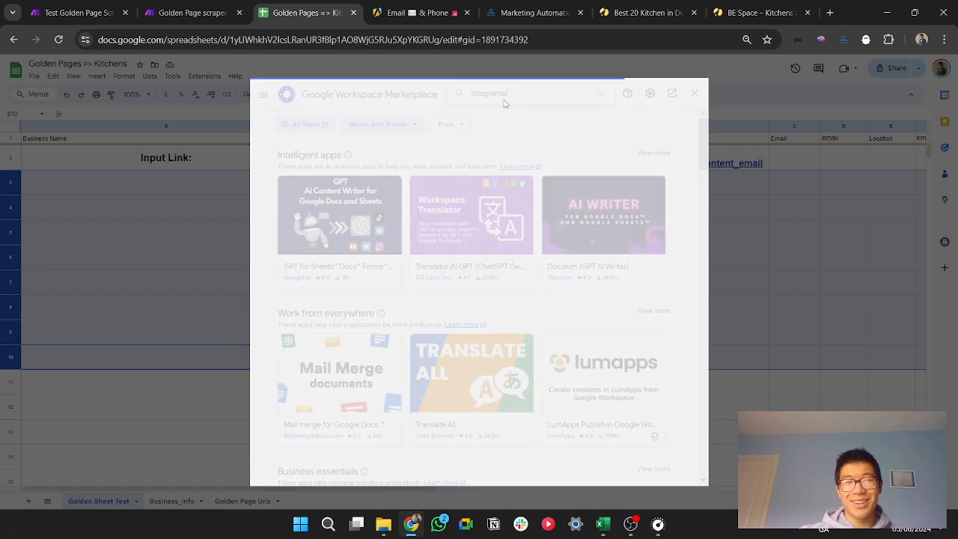
# Step: Review the Make for Google Sheets add-on listing and close the marketplace
pyautogui.click(564, 264)
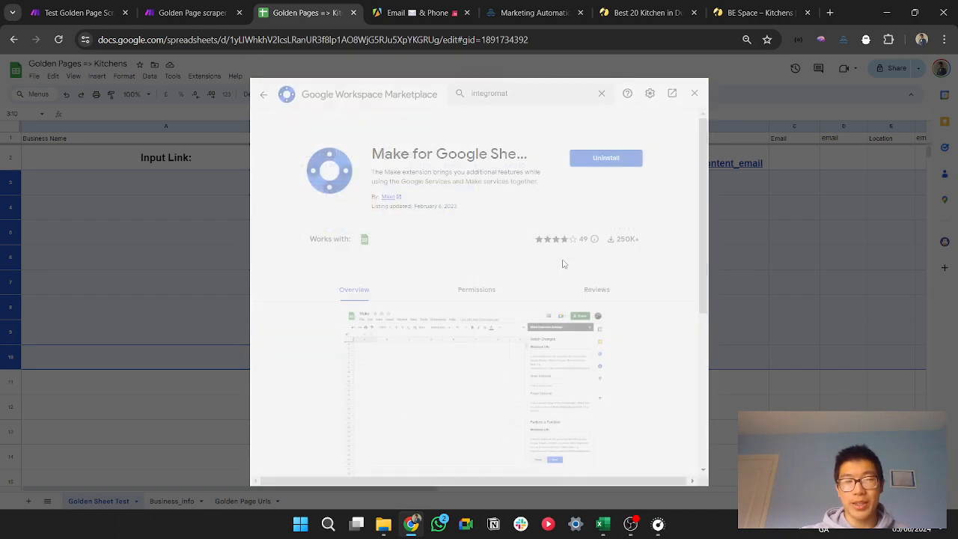
pyautogui.scroll(-3, 490, 270)
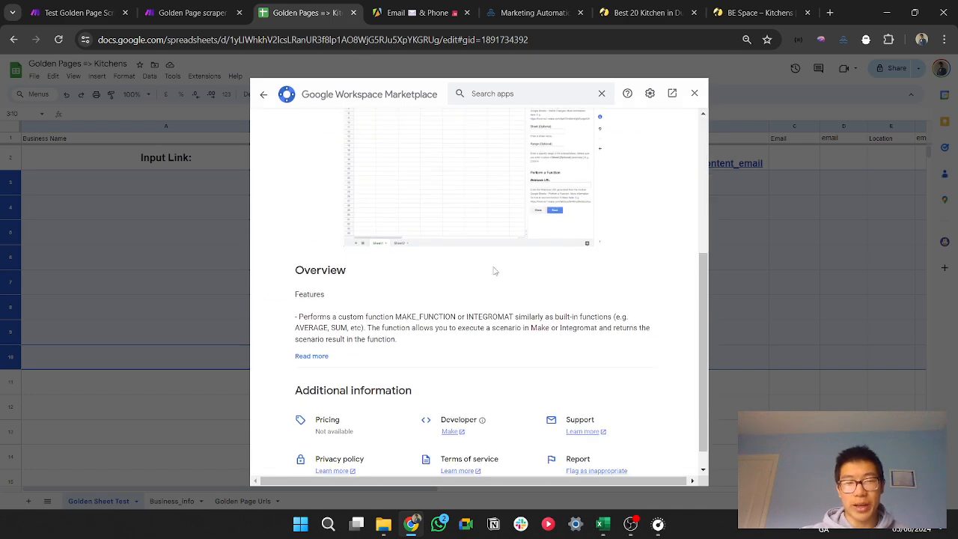
pyautogui.scroll(5, 493, 271)
pyautogui.click(695, 93)
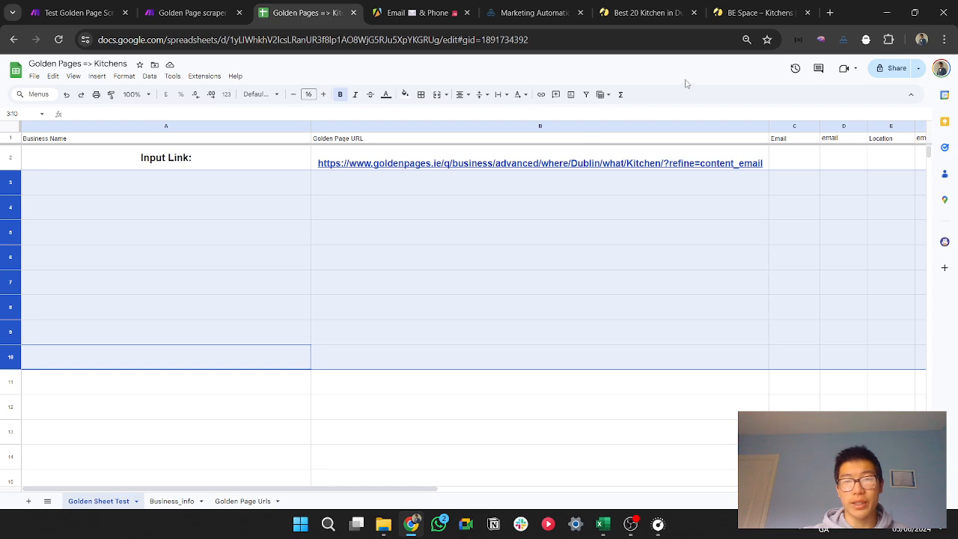
# Step: Replace the Watch Changes webhook URL in the Make for Google Sheets extension settings with the copied webhook address
pyautogui.click(204, 77)
pyautogui.moveTo(295, 229)
pyautogui.click(386, 229)
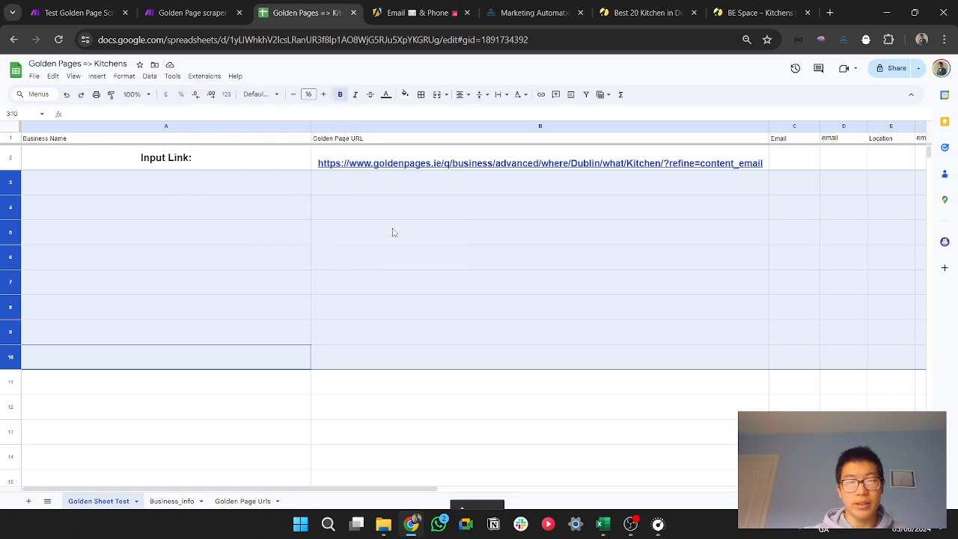
pyautogui.click(460, 358)
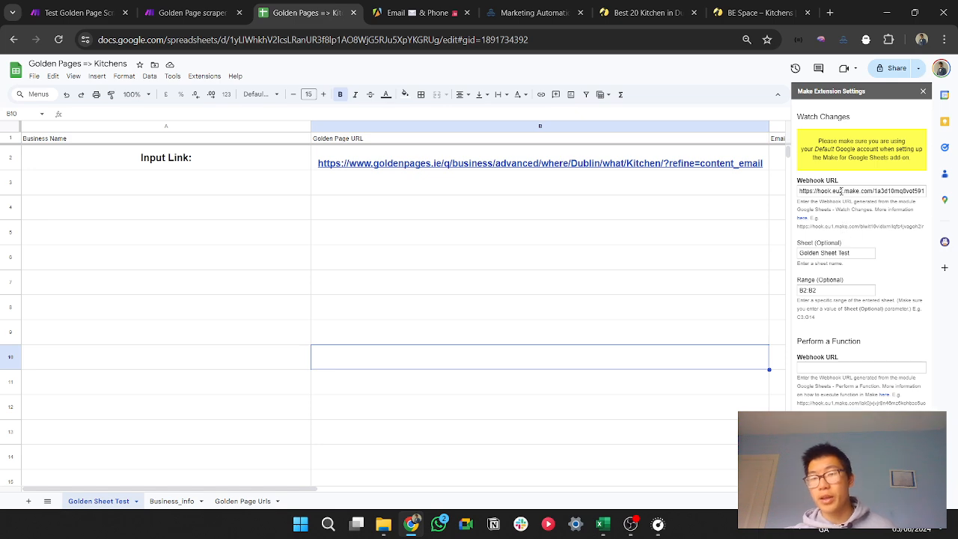
pyautogui.click(842, 191)
pyautogui.hotkey('ctrl', 'a')
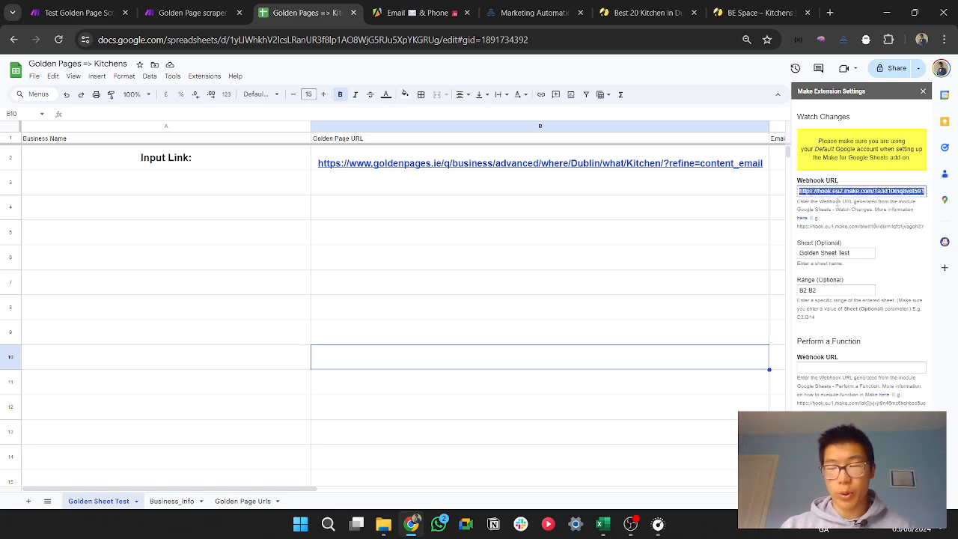
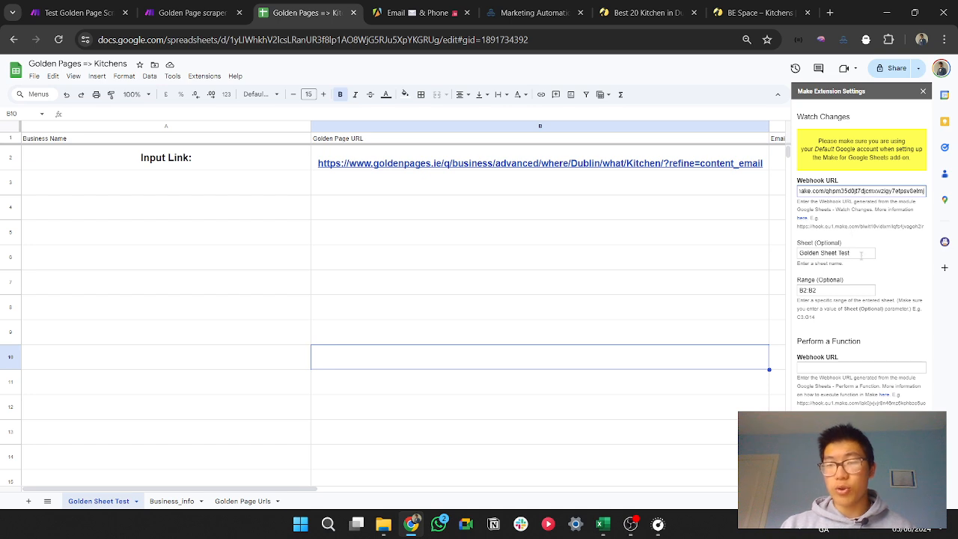
# Step: Check the sheet Golden Sheet Test and range B2:B2 in the Make extension settings, save them and close the settings
pyautogui.moveTo(862, 255); pyautogui.dragTo(802, 271)
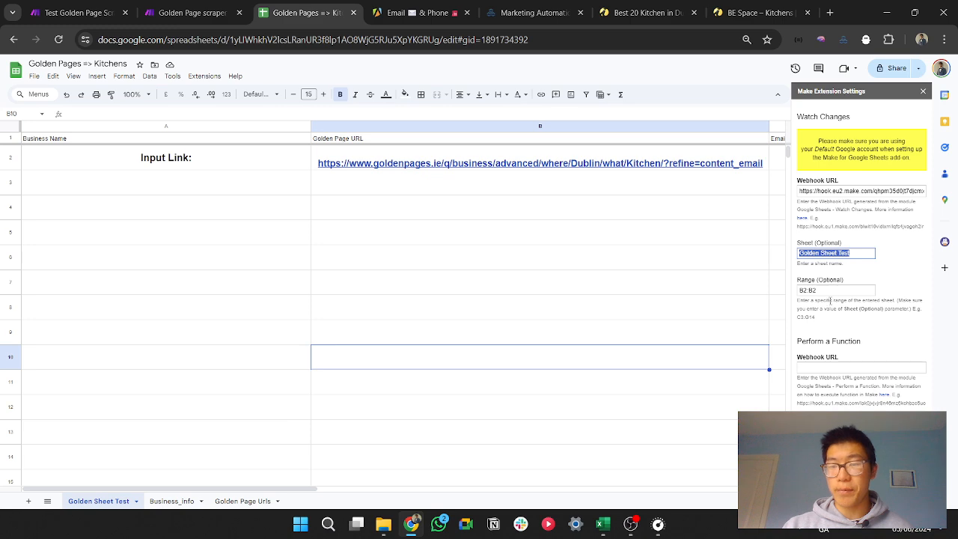
pyautogui.moveTo(829, 293); pyautogui.dragTo(785, 301)
pyautogui.moveTo(507, 163)
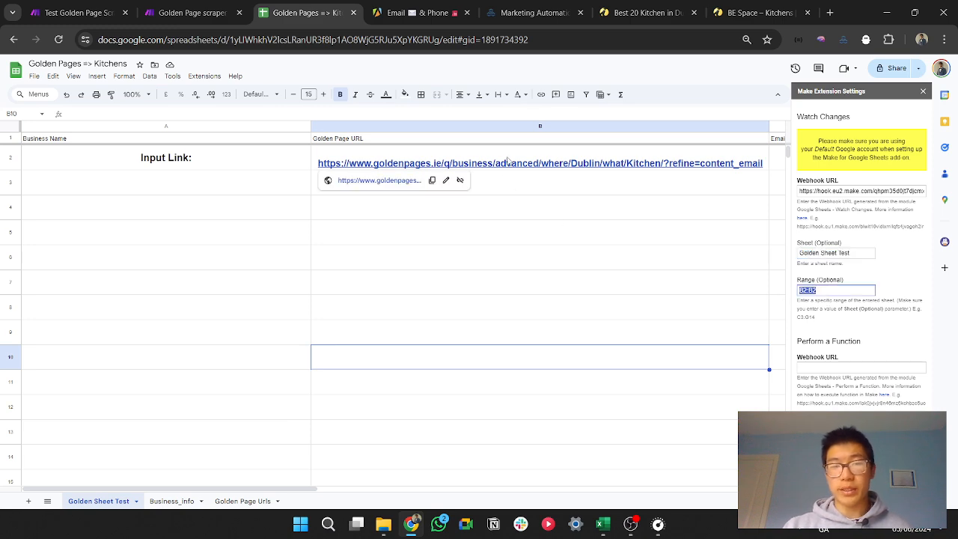
pyautogui.click(812, 436)
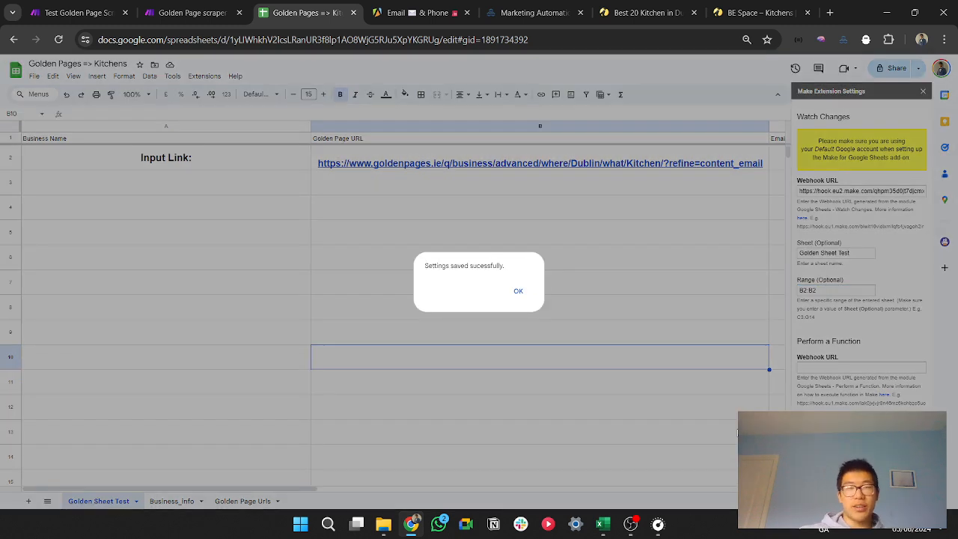
pyautogui.click(517, 297)
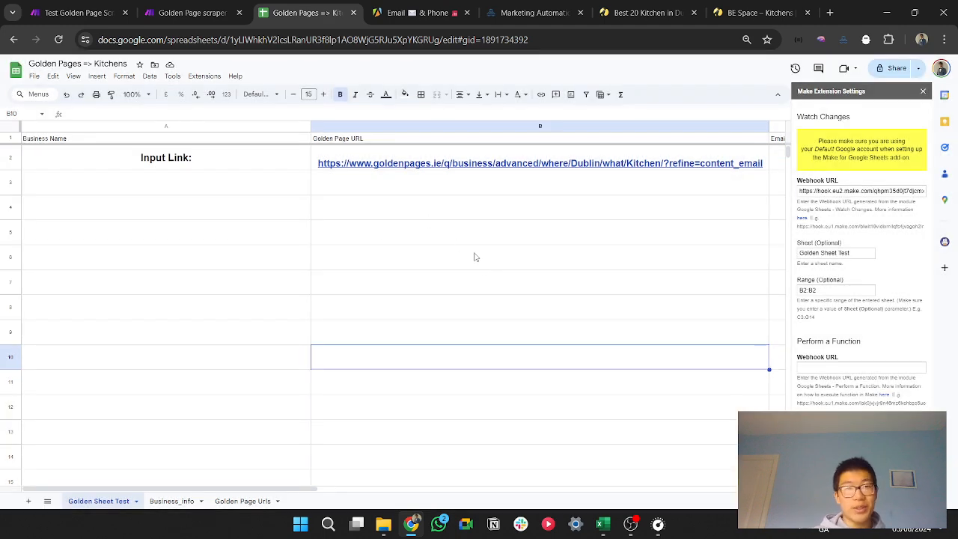
pyautogui.click(925, 92)
# Step: Cut the search link out of cell B2 and run only the Watch Changes module in Make, waiting for new data
pyautogui.click(596, 163)
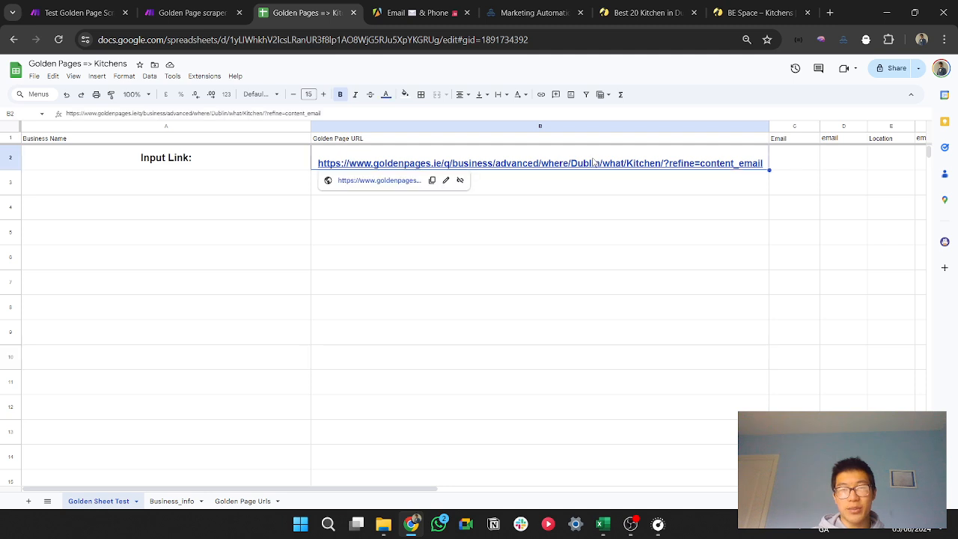
pyautogui.press('Delete')
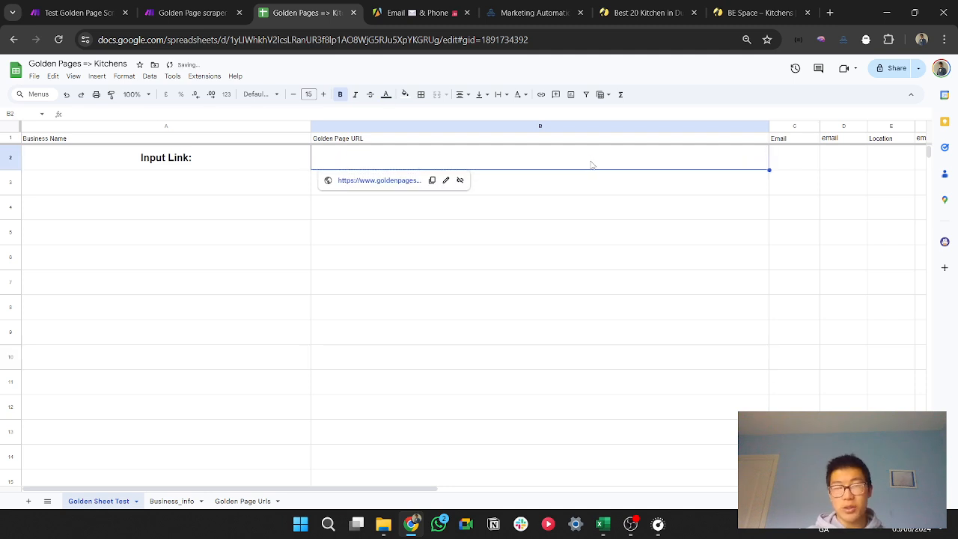
pyautogui.click(194, 7)
pyautogui.moveTo(95, 9); pyautogui.dragTo(174, 11)
pyautogui.click(706, 346)
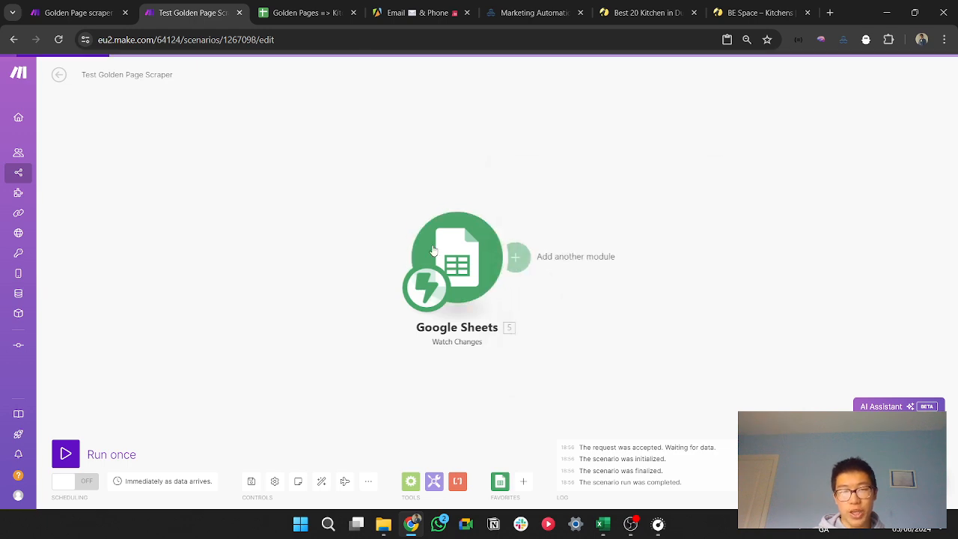
pyautogui.rightClick(456, 240)
pyautogui.click(495, 259)
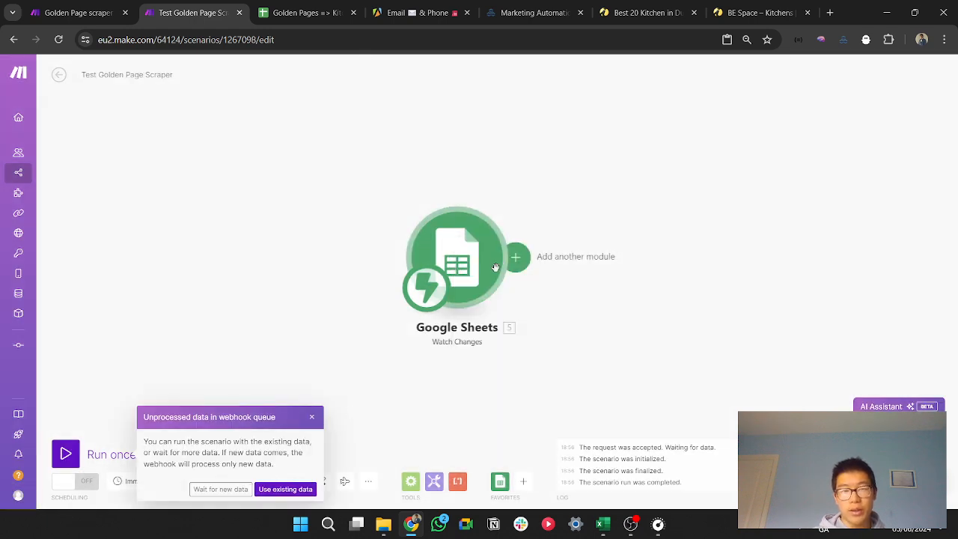
pyautogui.click(220, 489)
# Step: Paste the Golden Pages Dublin kitchen search link back into cell B2 and return to the Test Golden Page Scraper scenario
pyautogui.click(303, 13)
pyautogui.write('https://www.goldenpages.ie/business/advanced/search/Dublin/what/Kitchens/?sort=content_email')
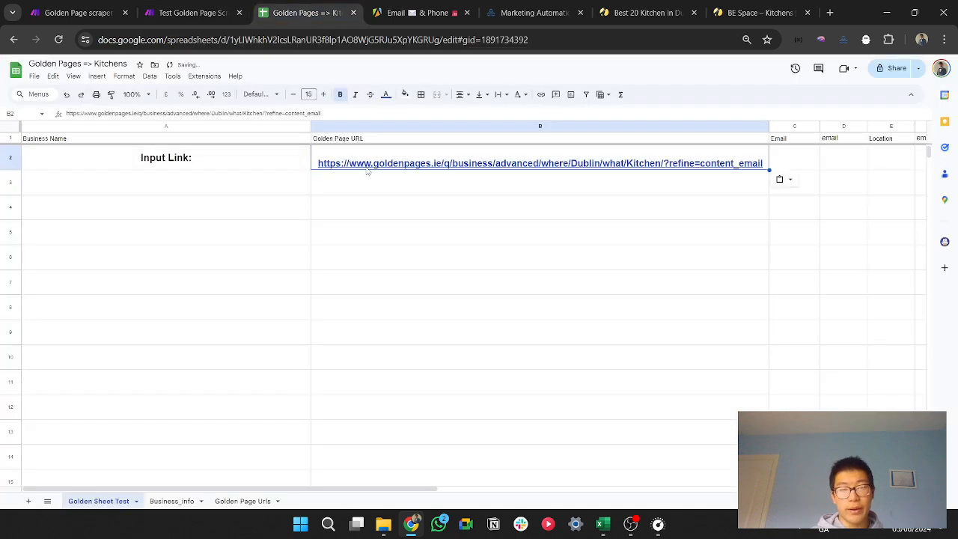
pyautogui.hotkey('ctrl', 'pageup')
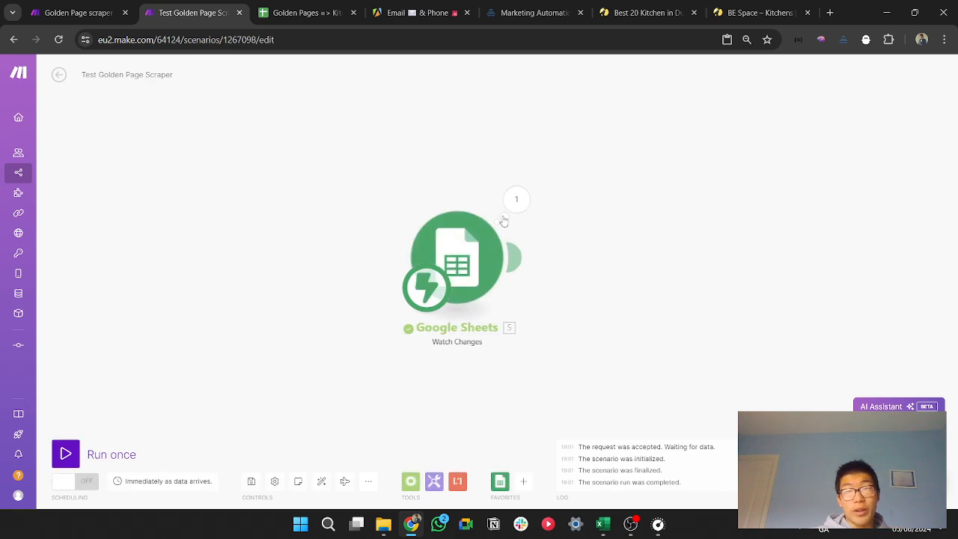
# Step: Examine the range, user and row values in the Watch Changes output bundle, including the link in column B
pyautogui.click(517, 201)
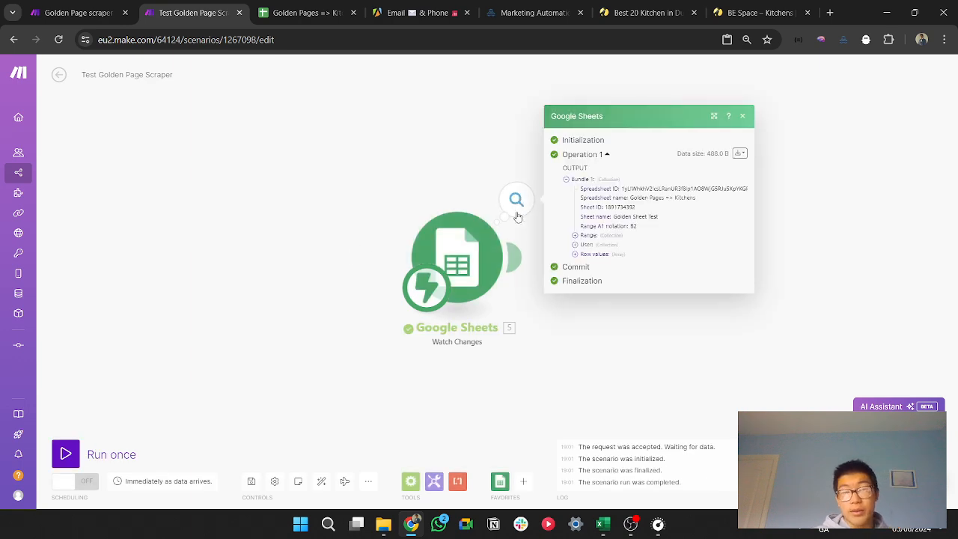
pyautogui.click(600, 236)
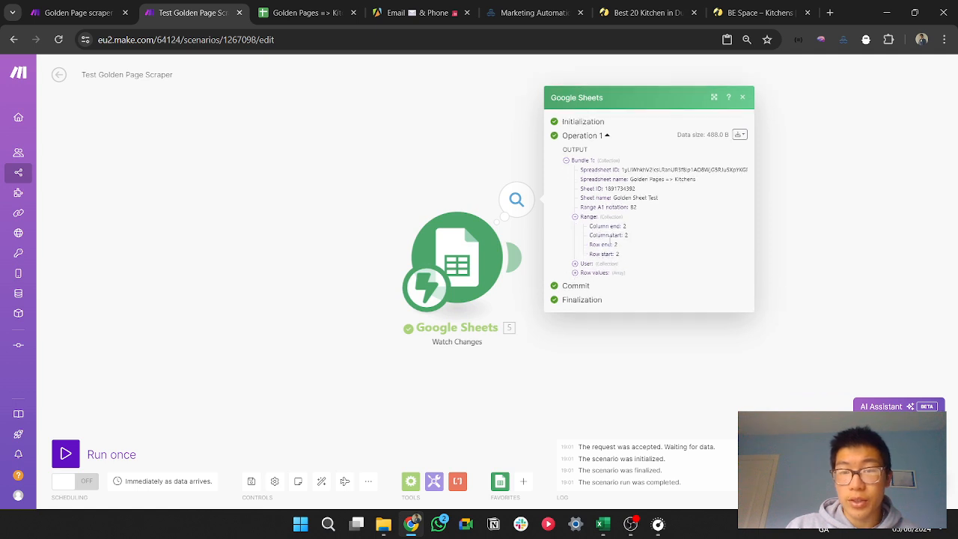
pyautogui.click(588, 264)
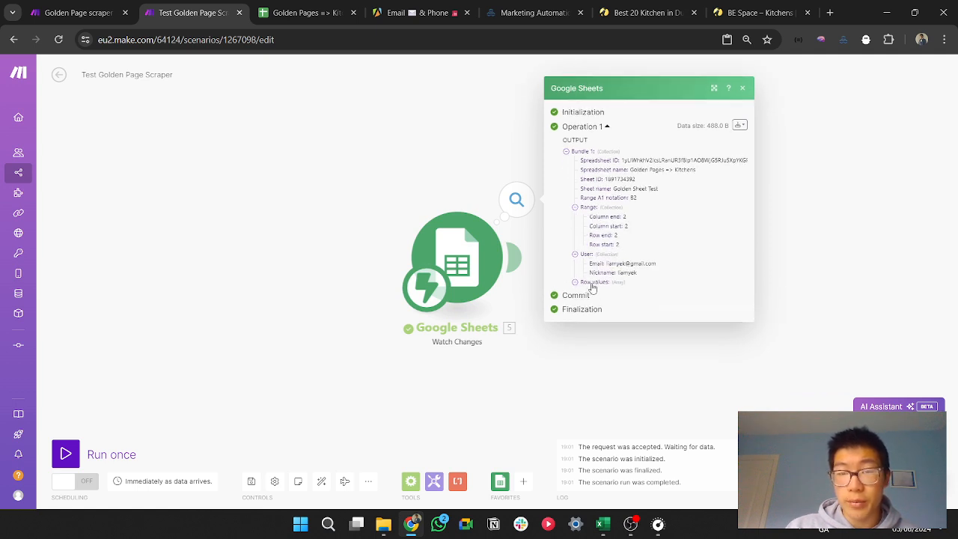
pyautogui.click(592, 284)
pyautogui.click(591, 292)
pyautogui.moveTo(612, 293); pyautogui.dragTo(688, 293)
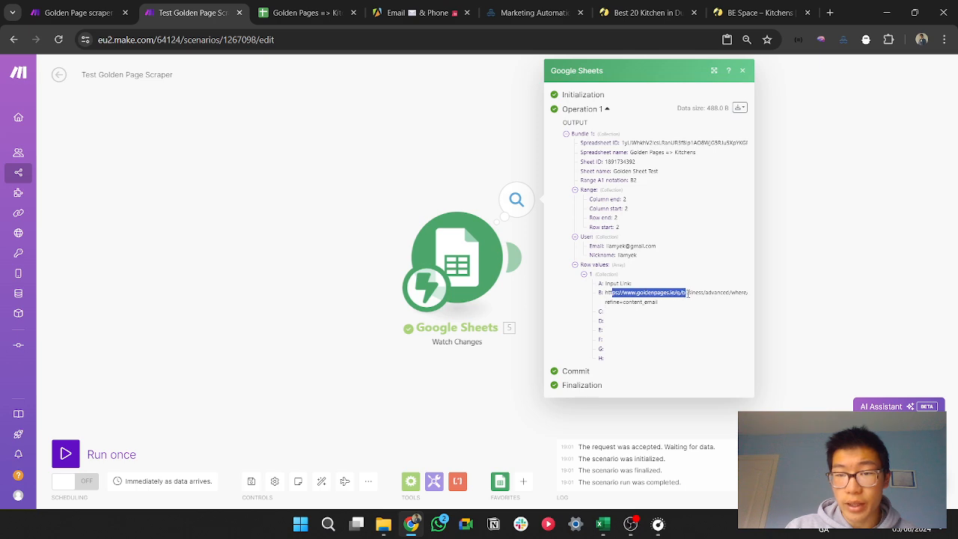
pyautogui.click(844, 302)
# Step: Add a Google Sheets Get a Cell module after the Watch Changes trigger
pyautogui.click(521, 257)
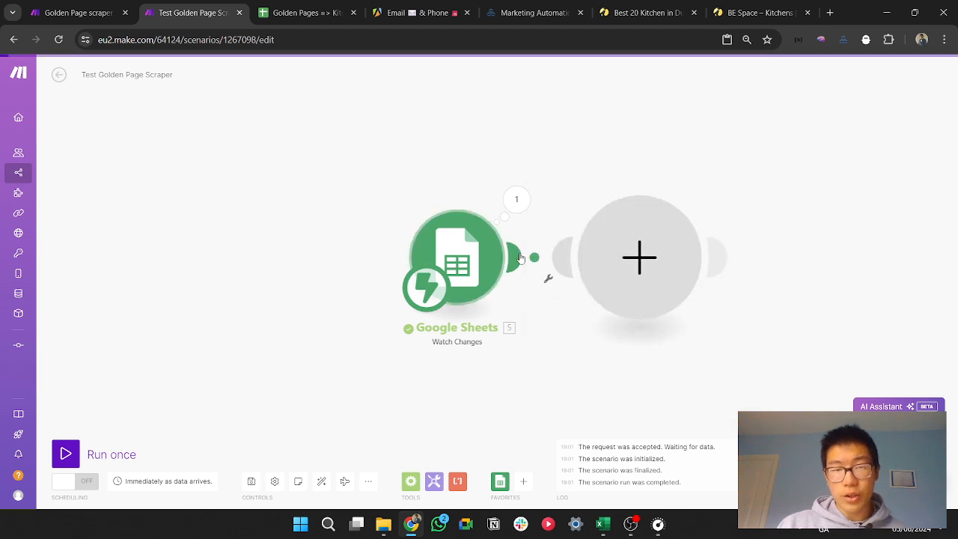
pyautogui.write('get')
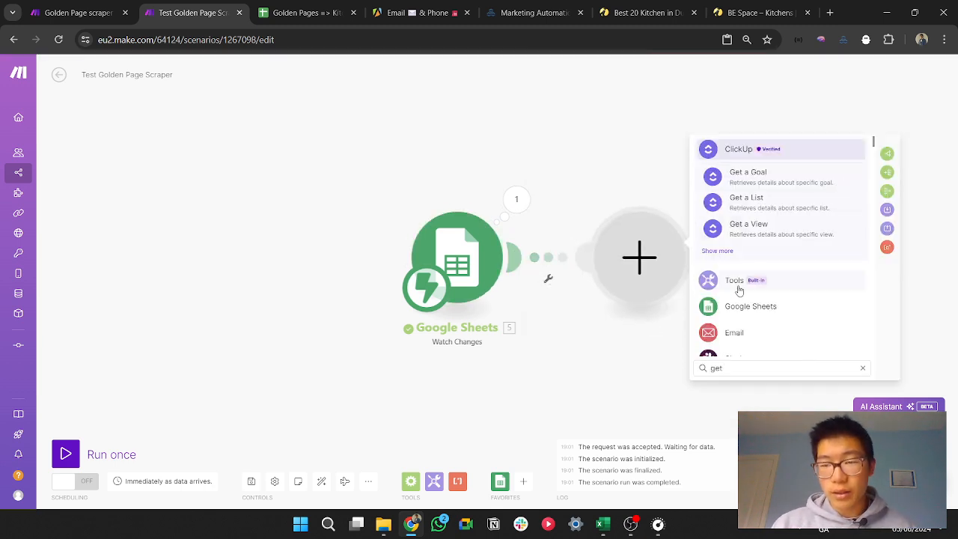
pyautogui.click(748, 306)
pyautogui.click(741, 225)
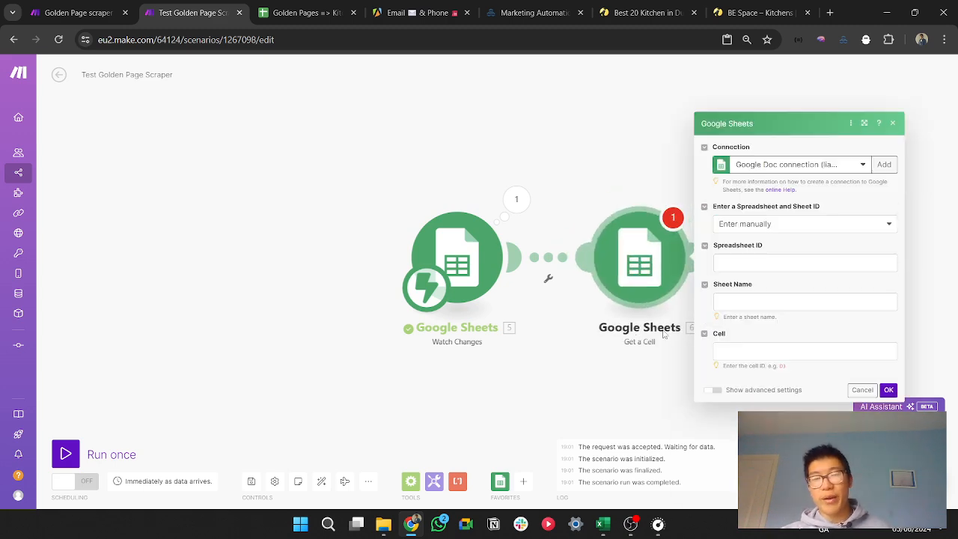
# Step: Map the Get a Cell module's Spreadsheet ID to Spreadsheet ID, Sheet Name to Spreadsheet name and Cell to Range A1 notation, and save it
pyautogui.click(789, 263)
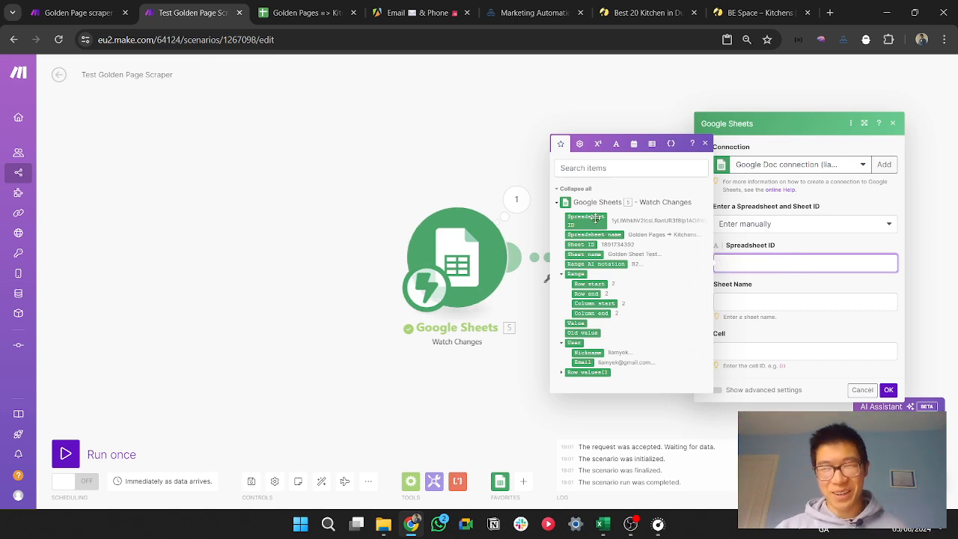
pyautogui.moveTo(596, 219); pyautogui.dragTo(752, 264)
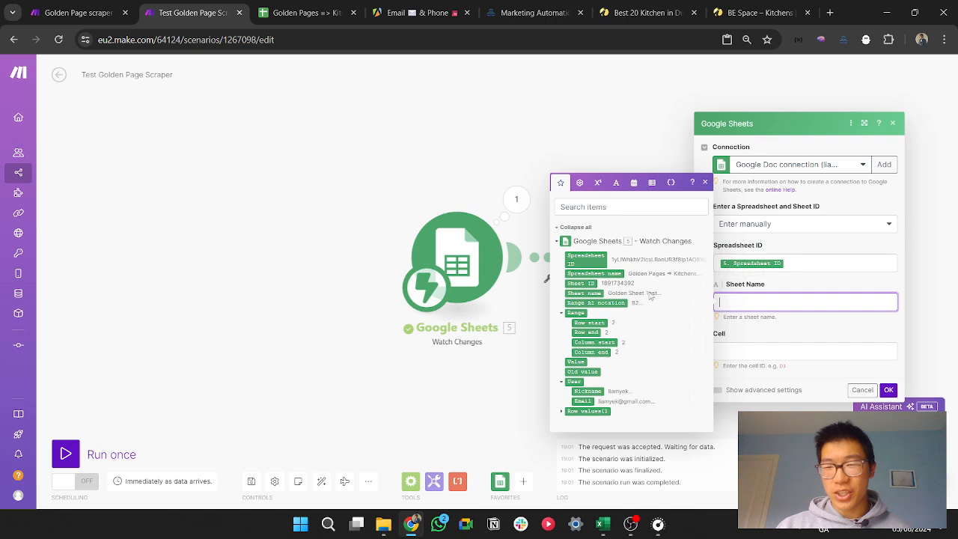
pyautogui.click(614, 274)
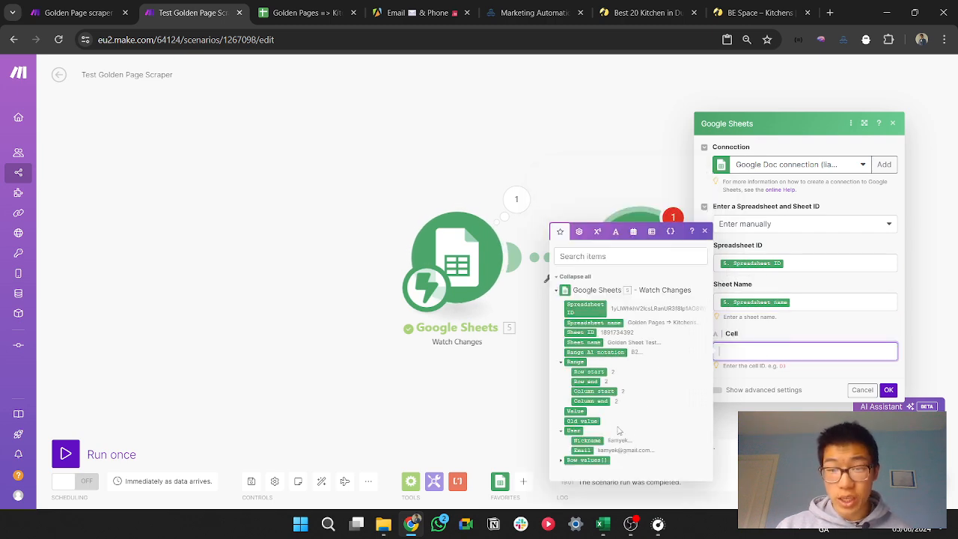
pyautogui.click(614, 352)
pyautogui.click(889, 390)
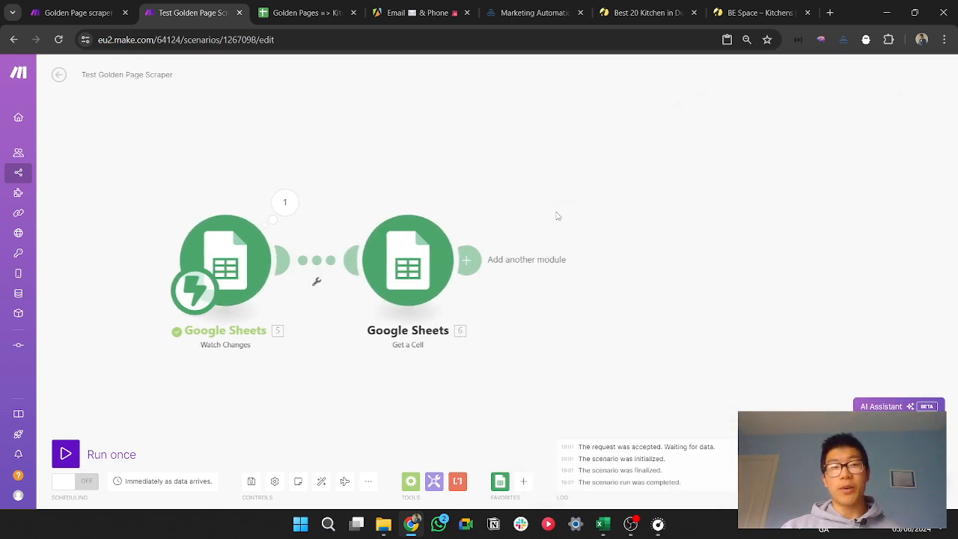
# Step: Add a Tools Set multiple variables module after Get a Cell and give it two blank variable items
pyautogui.click(472, 261)
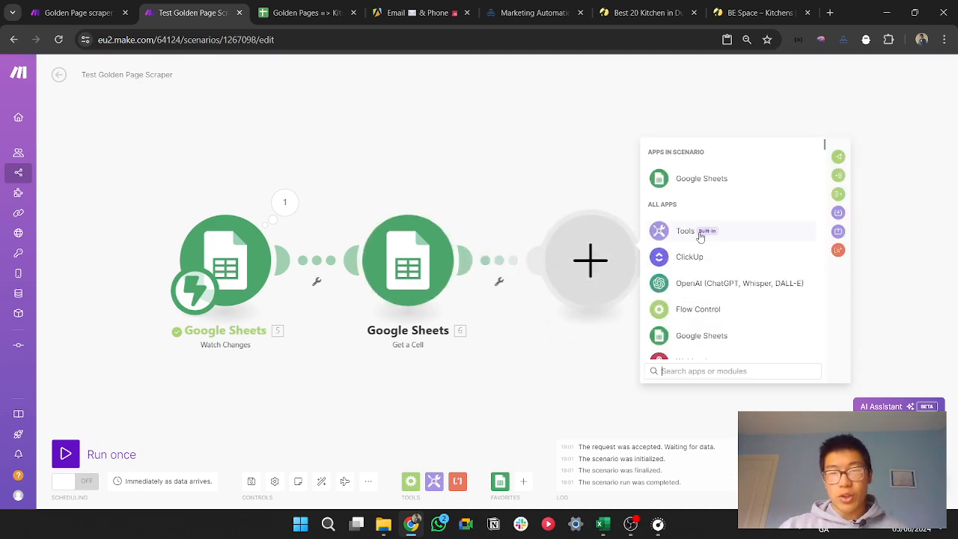
pyautogui.click(683, 231)
pyautogui.write('var')
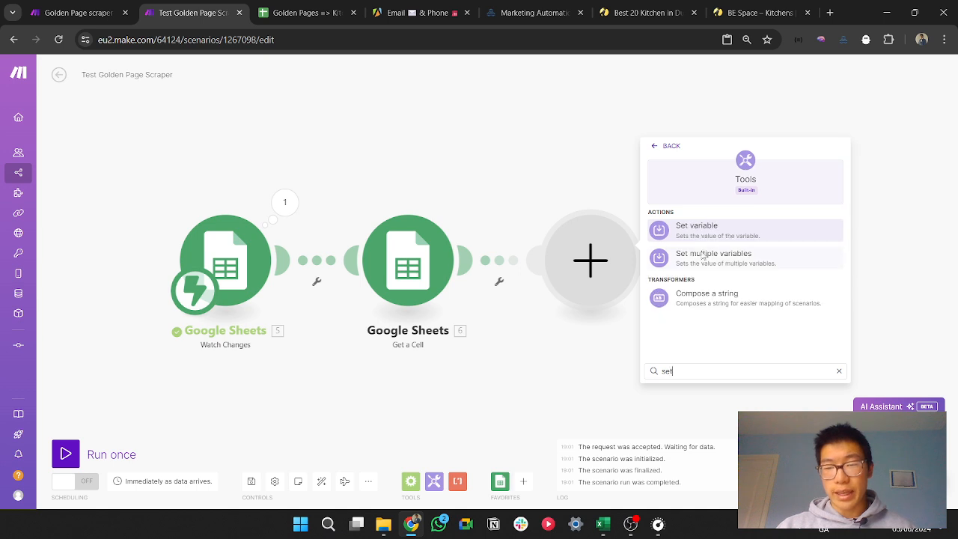
pyautogui.click(737, 262)
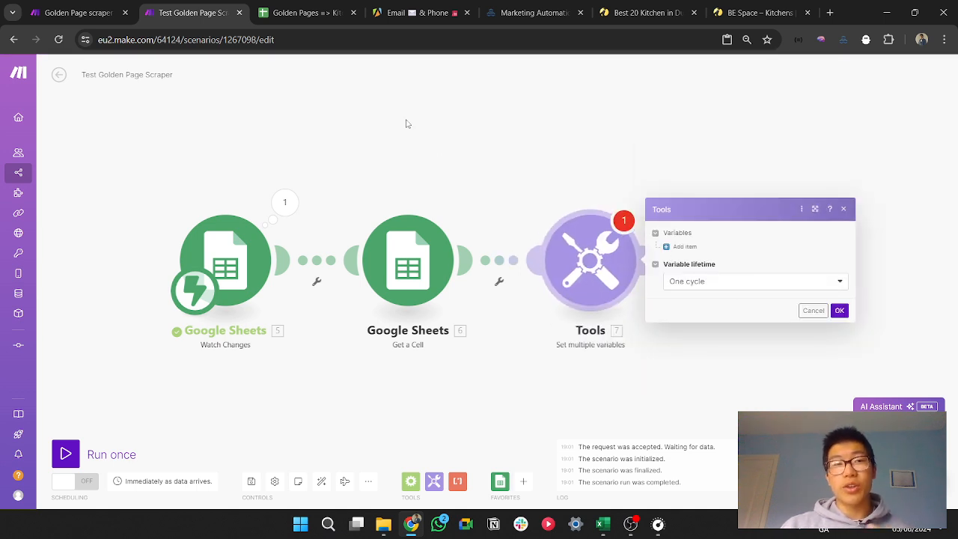
pyautogui.click(684, 246)
pyautogui.click(685, 299)
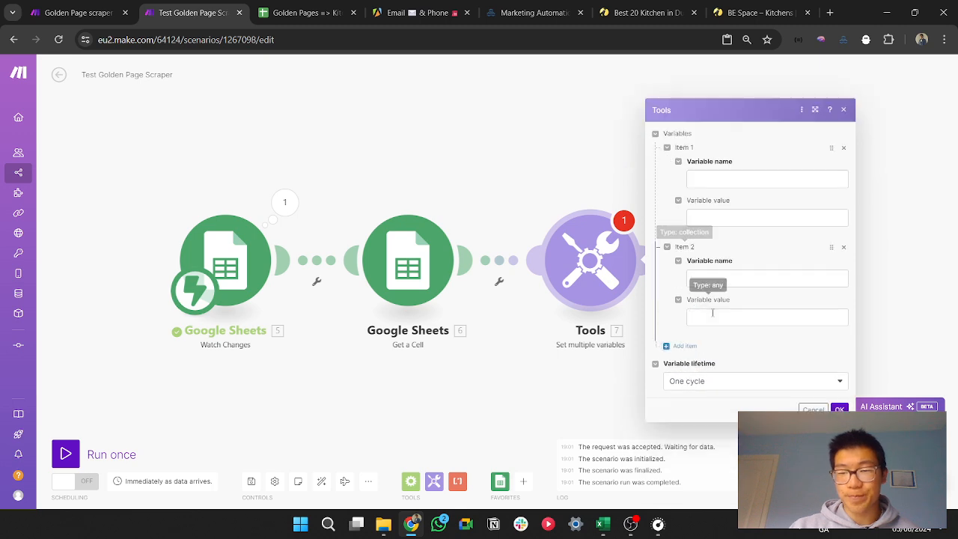
pyautogui.click(683, 342)
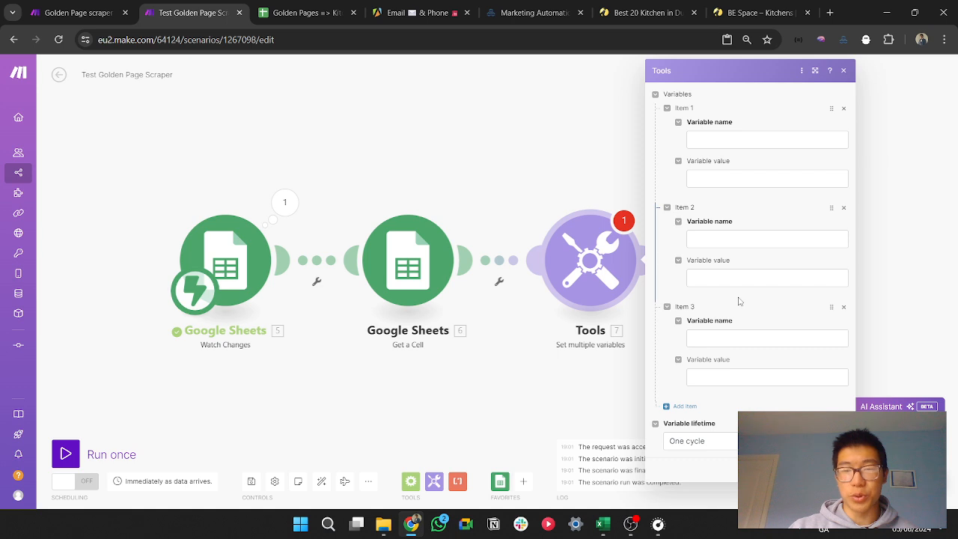
pyautogui.click(844, 307)
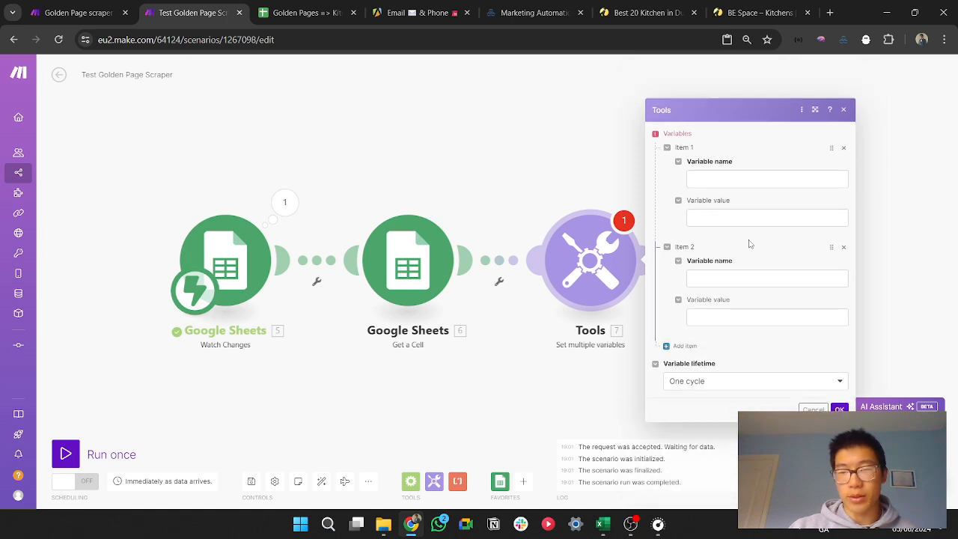
# Step: Name the first variable First_half_URL and the second variable Second_half_URL, and close the Set multiple variables settings
pyautogui.click(733, 180)
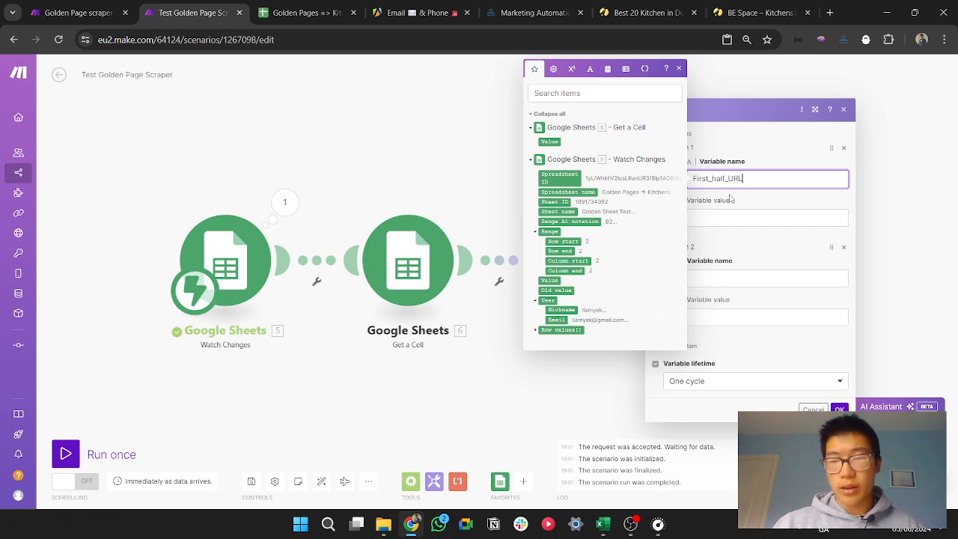
pyautogui.moveTo(758, 179); pyautogui.dragTo(696, 178)
pyautogui.hotkey('ctrl', 'c')
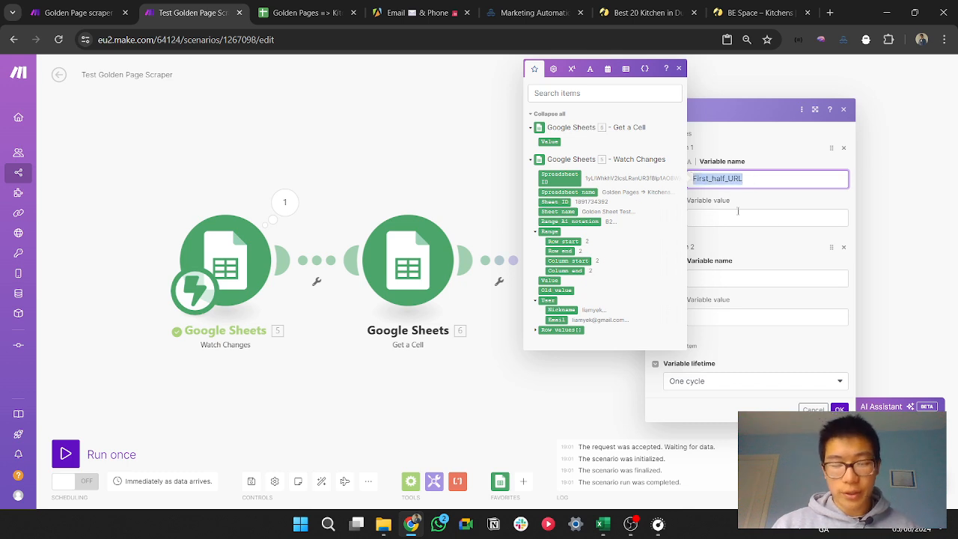
pyautogui.click(763, 275)
pyautogui.hotkey('ctrl', 'v')
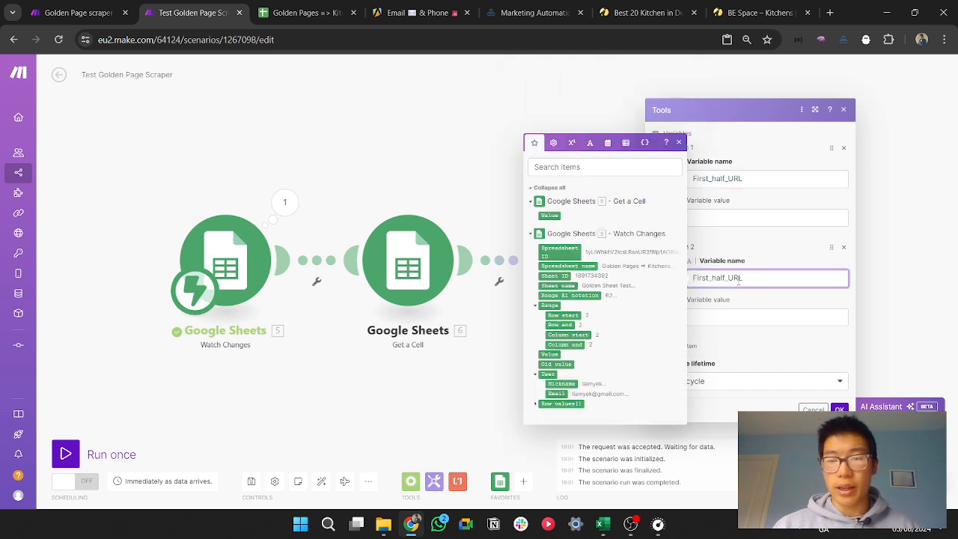
pyautogui.doubleClick(702, 278)
pyautogui.click(738, 277)
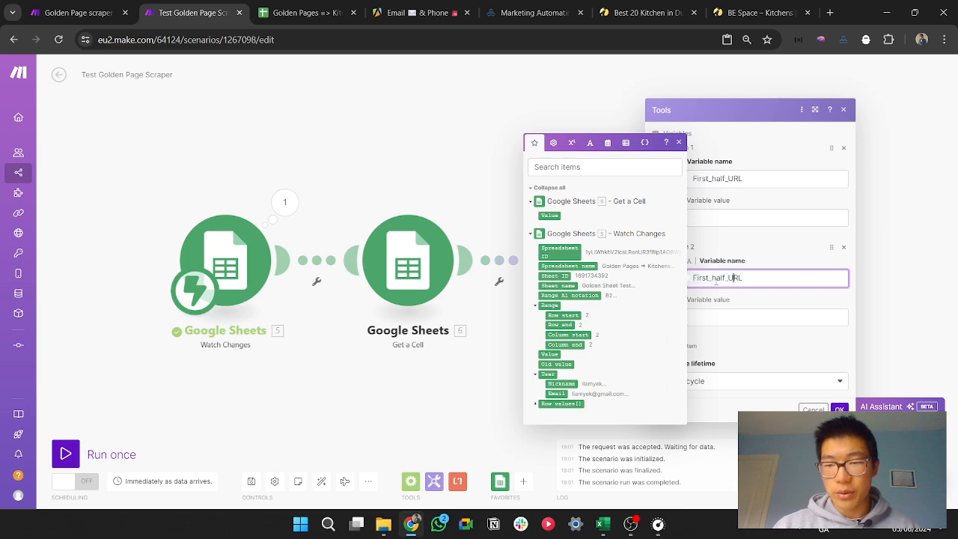
pyautogui.moveTo(709, 278); pyautogui.dragTo(659, 285)
pyautogui.write('Second')
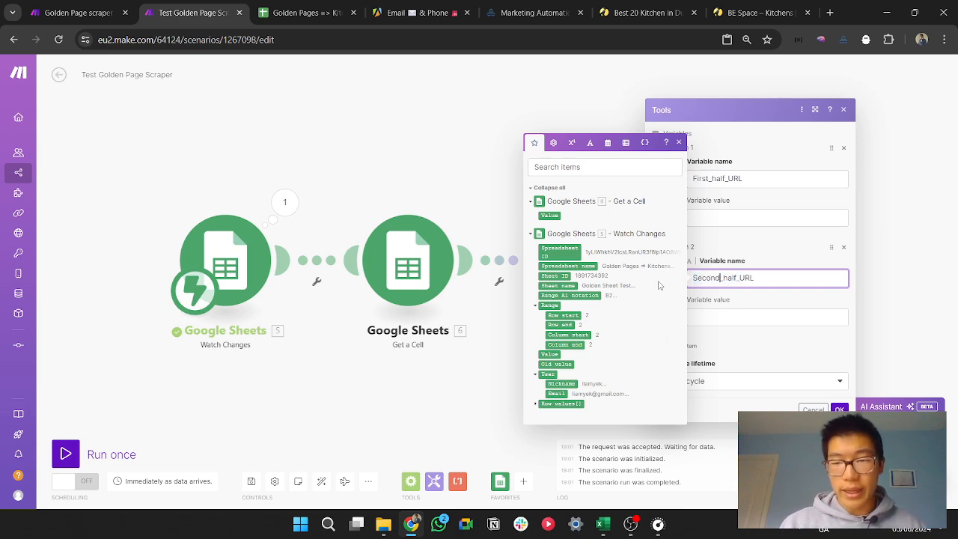
pyautogui.click(771, 255)
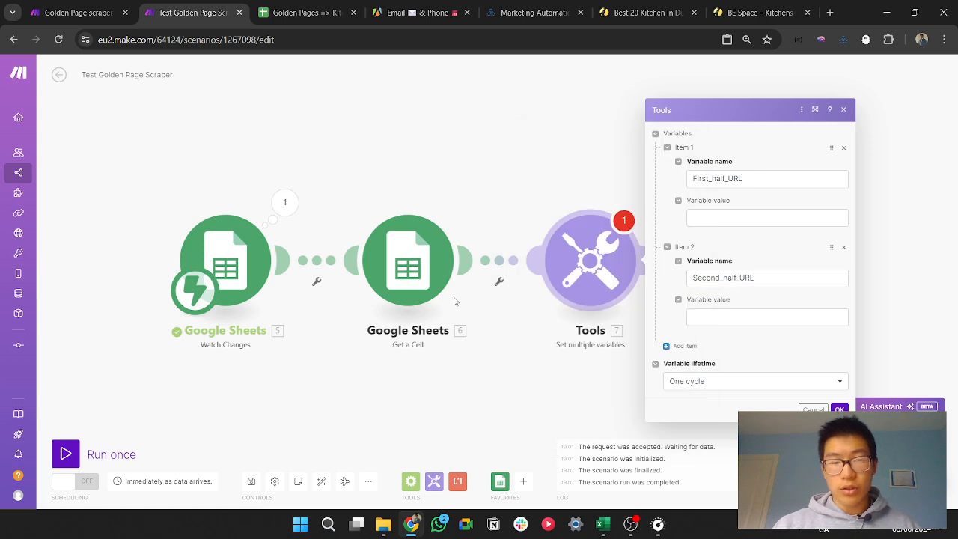
pyautogui.click(443, 369)
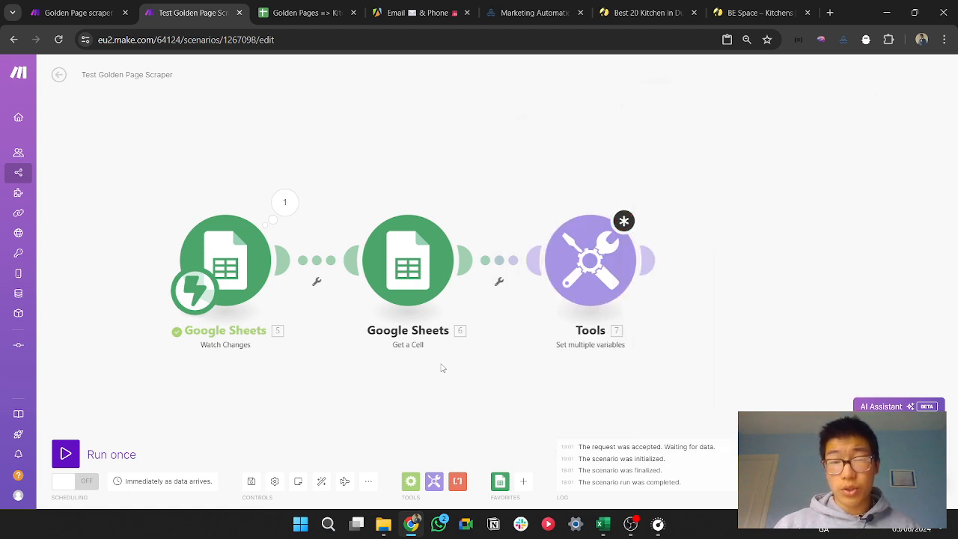
# Step: Unlink the Set multiple variables module from the Get a Cell module
pyautogui.click(416, 256)
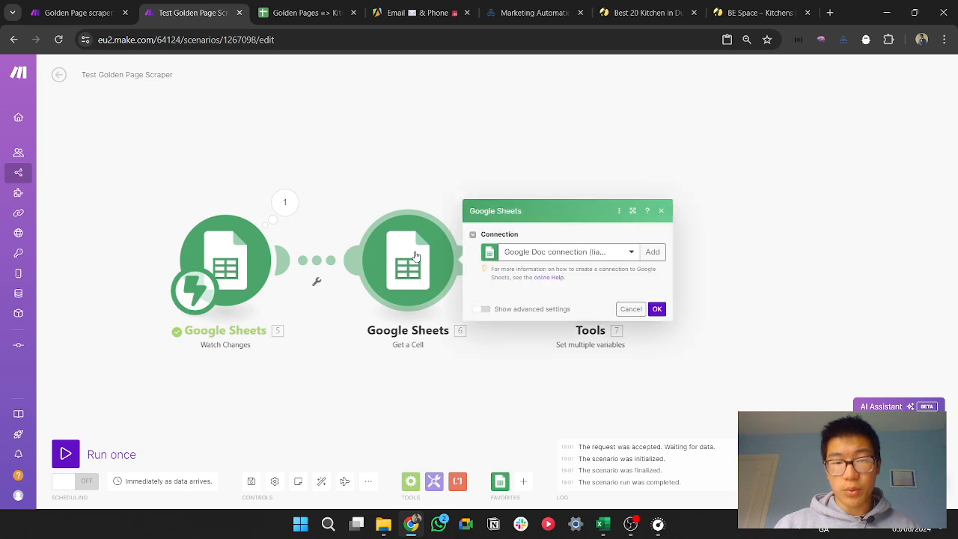
pyautogui.click(418, 257)
pyautogui.rightClick(504, 258)
pyautogui.click(529, 282)
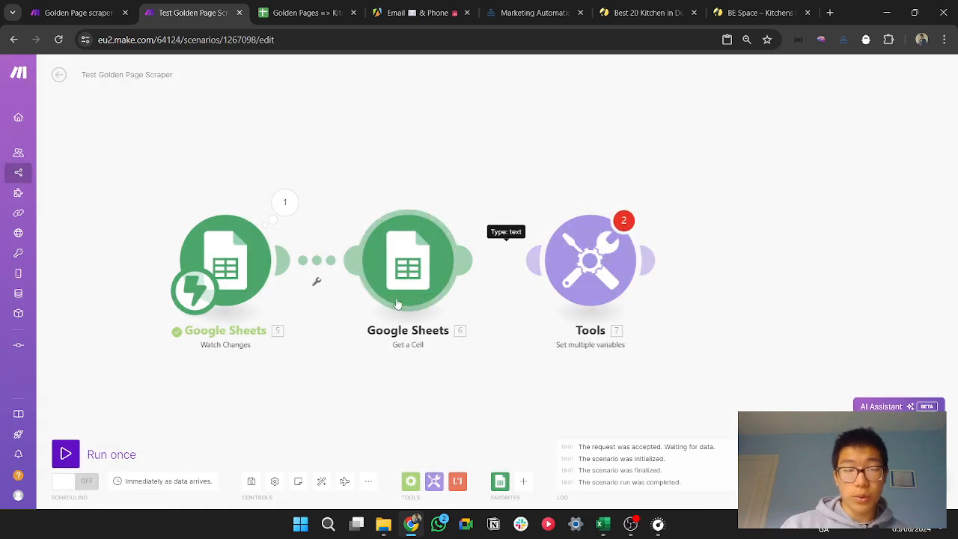
# Step: Copy the Golden Pages link from cell B2 of Golden Sheet Test, clear the cell and return to the Test Golden Page Scraper scenario
pyautogui.click(327, 15)
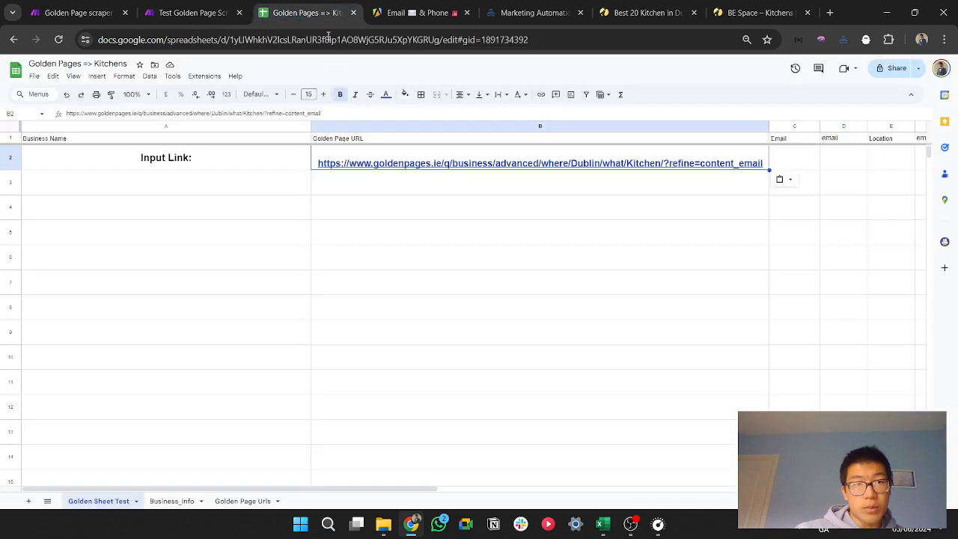
pyautogui.moveTo(453, 156)
pyautogui.hotkey('ctrl', 'c')
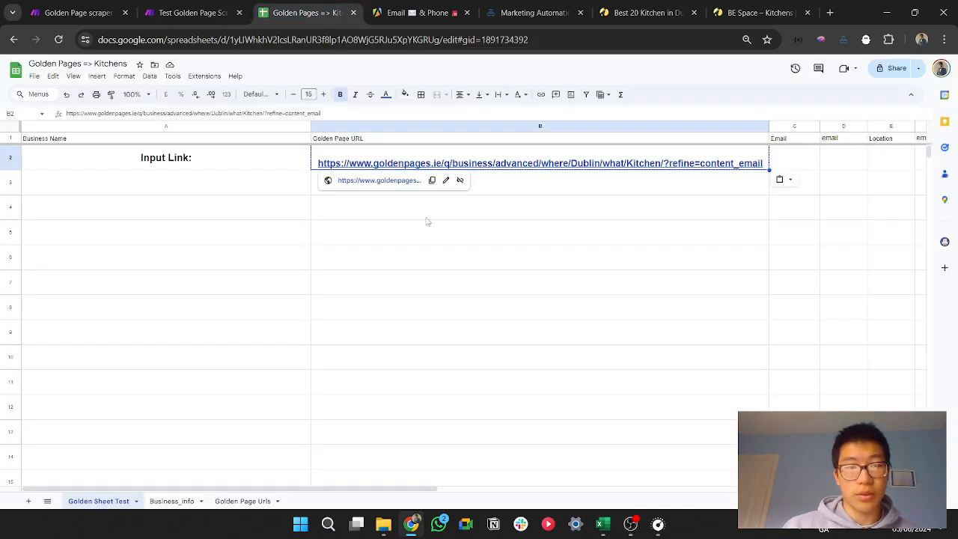
pyautogui.press('Delete')
pyautogui.click(194, 13)
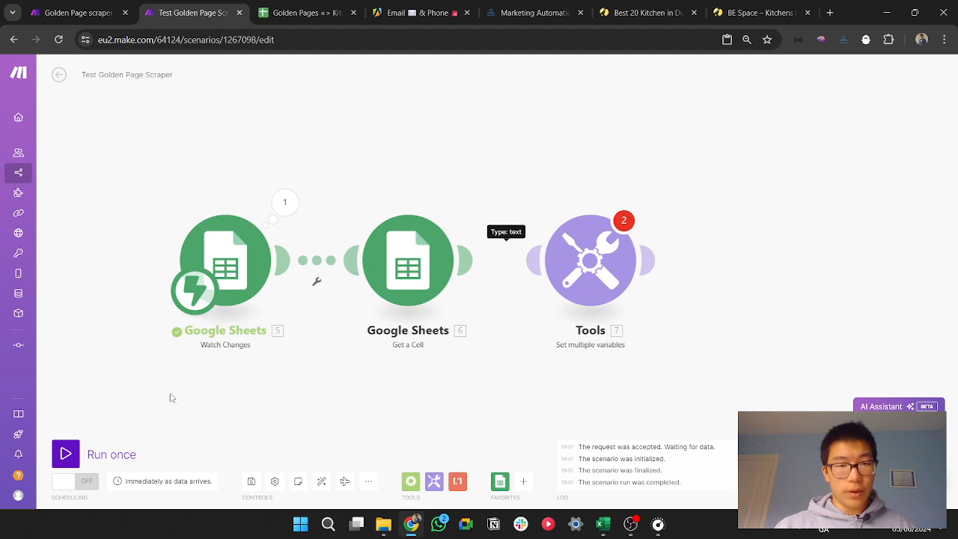
# Step: Run the scenario once waiting for new data, paste the link back into cell B2 and return to the scenario
pyautogui.click(75, 458)
pyautogui.rightClick(213, 487)
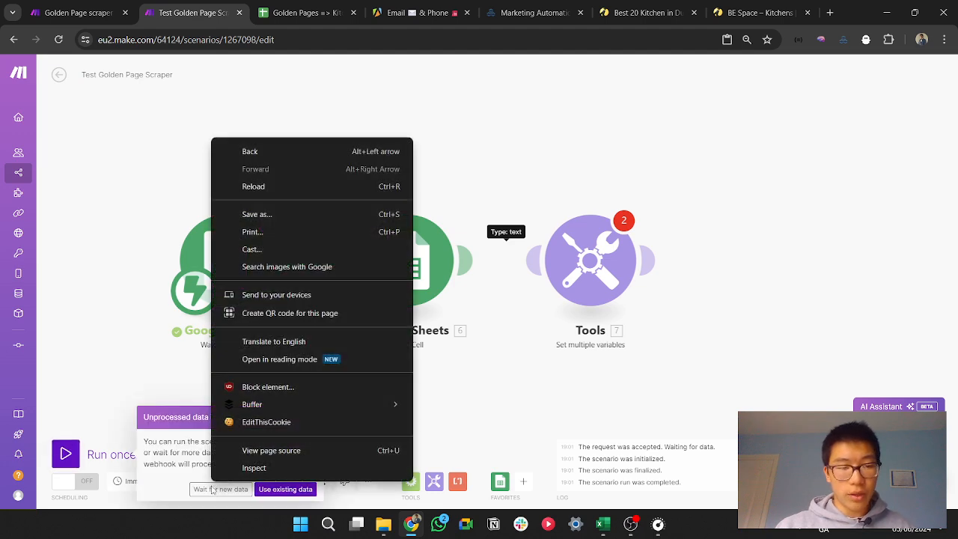
pyautogui.click(201, 489)
pyautogui.hotkey('ctrl', 'Tab')
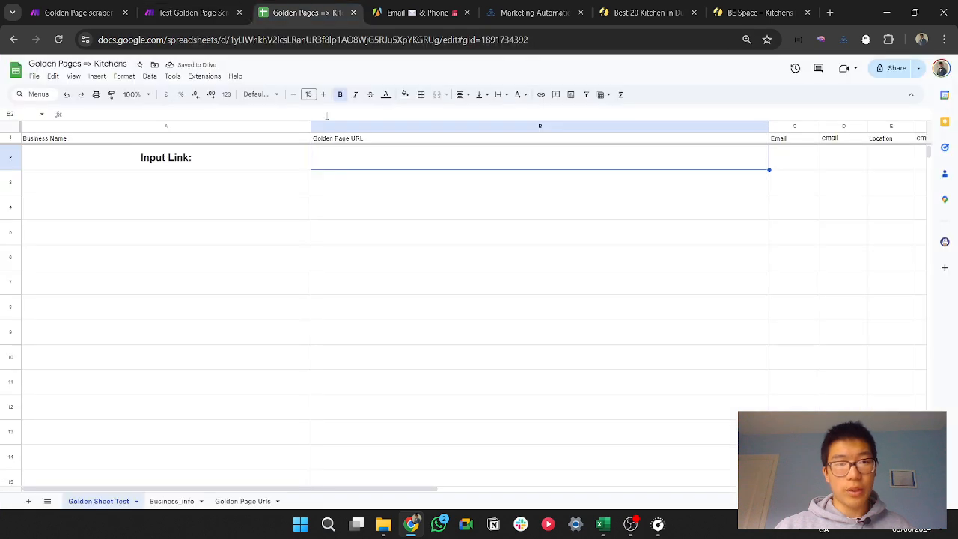
pyautogui.hotkey('ctrl', 'v')
pyautogui.hotkey('ctrl', 'shift', 'Tab')
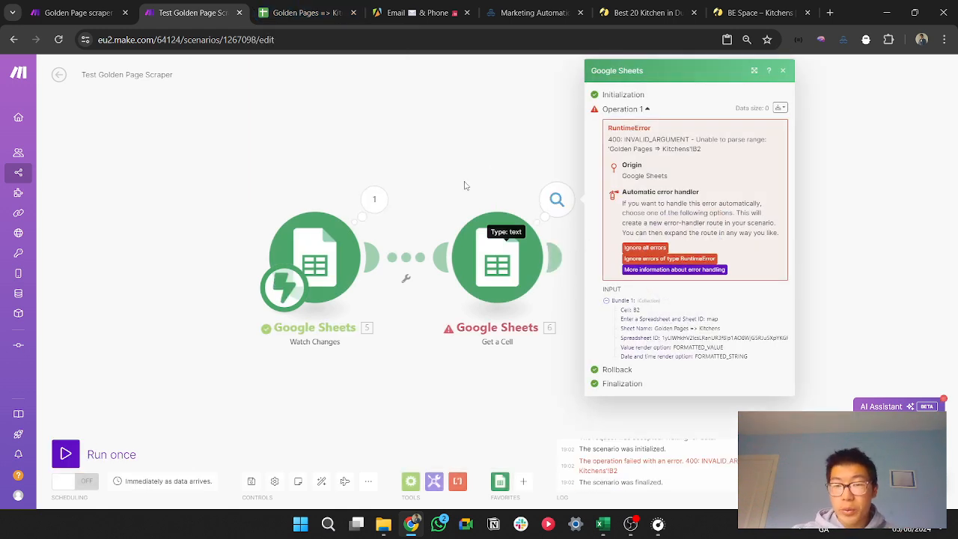
# Step: Examine the Get a Cell module's settings against the error and input bundle from its last operation
pyautogui.click(487, 244)
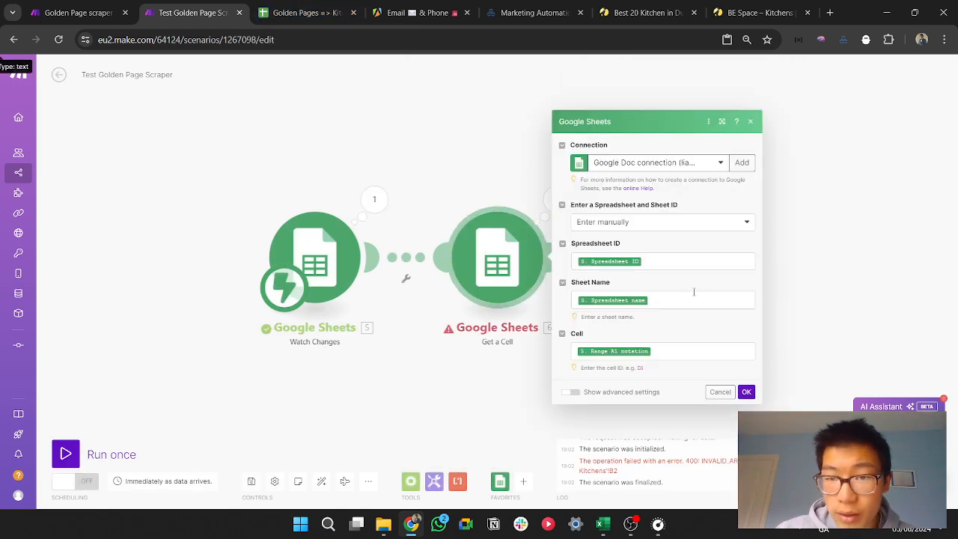
pyautogui.click(858, 293)
pyautogui.click(557, 199)
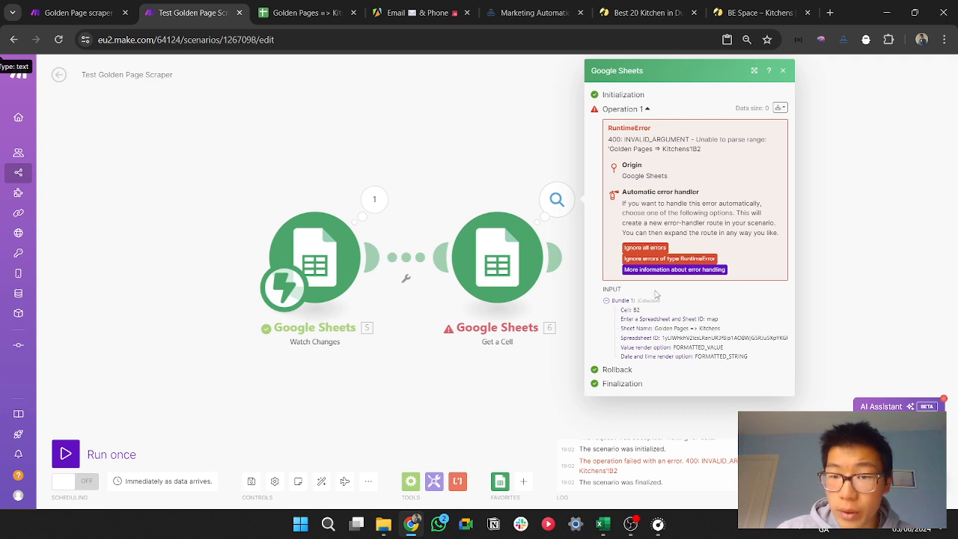
pyautogui.click(506, 368)
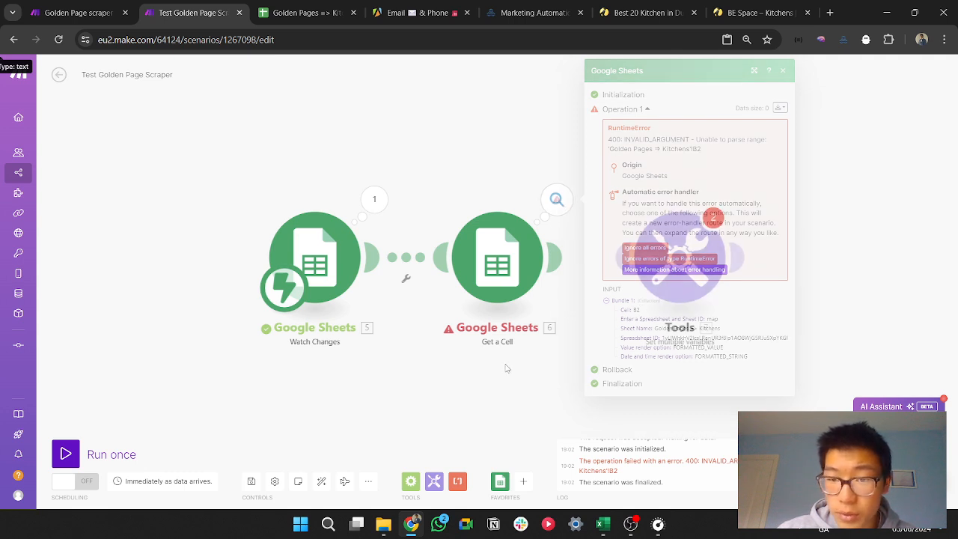
# Step: Set the Get a Cell module's spreadsheet and sheet entry method to Select from the list
pyautogui.rightClick(410, 258)
pyautogui.click(436, 282)
pyautogui.moveTo(504, 276); pyautogui.dragTo(505, 276)
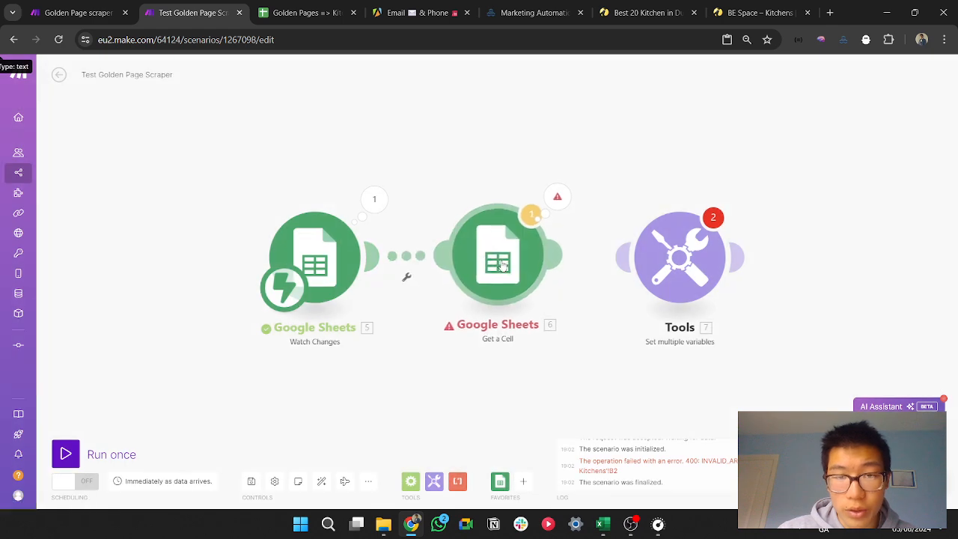
pyautogui.click(506, 275)
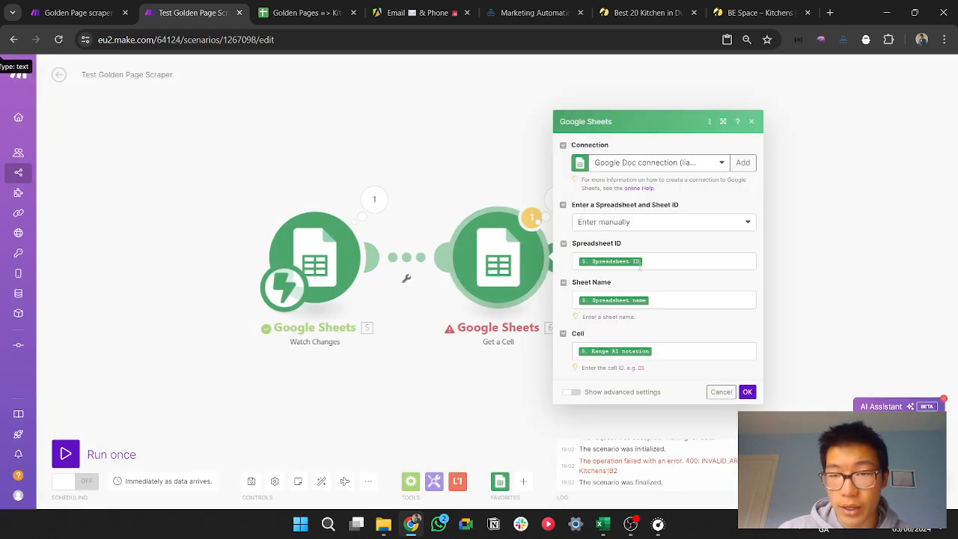
pyautogui.click(659, 222)
pyautogui.click(636, 268)
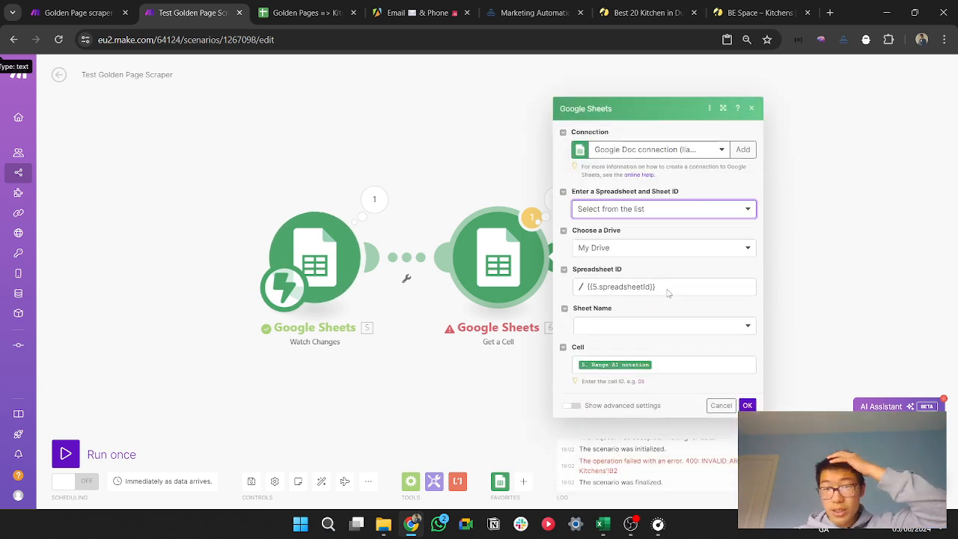
# Step: Choose the Golden Pages => Kitchens spreadsheet and the Golden Sheet Test sheet for Get a Cell, and save the module
pyautogui.click(648, 288)
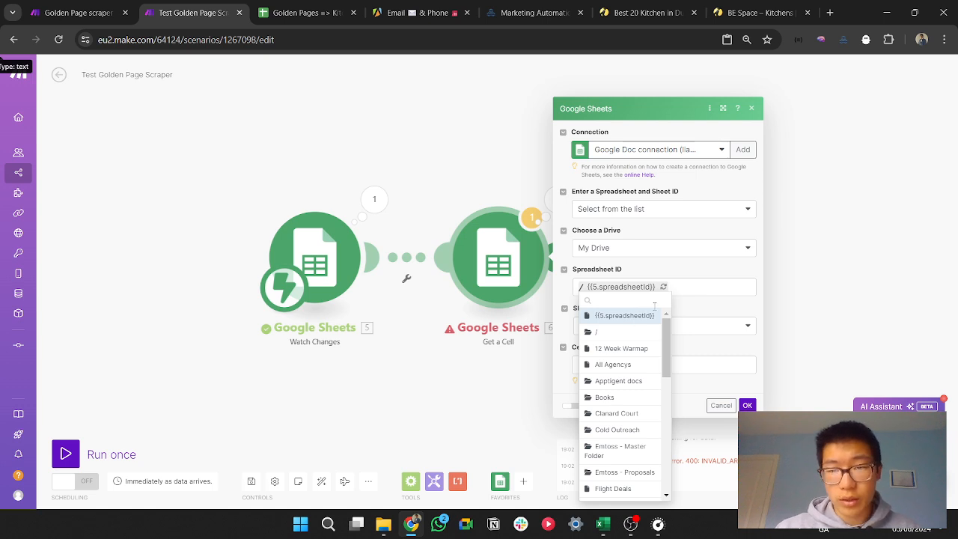
pyautogui.write('gol')
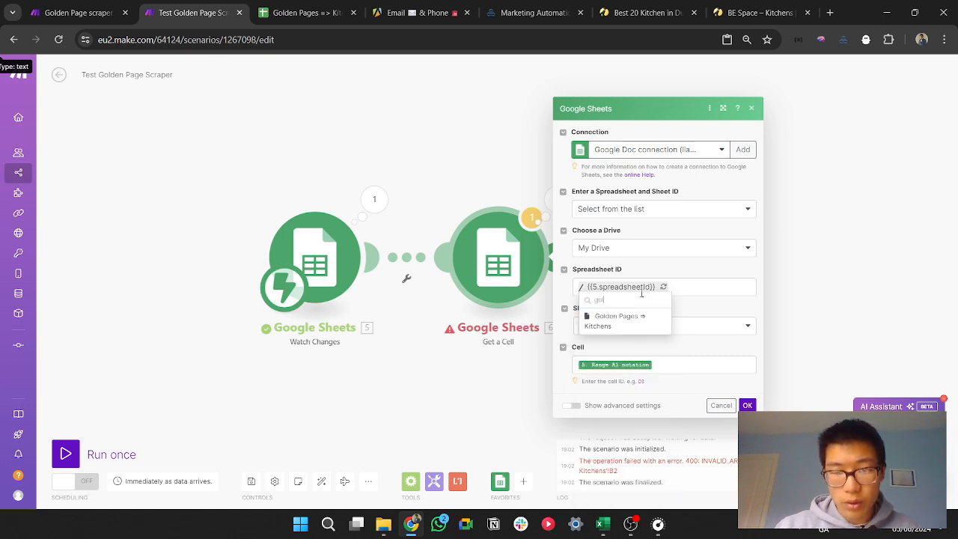
pyautogui.write('de')
pyautogui.click(603, 322)
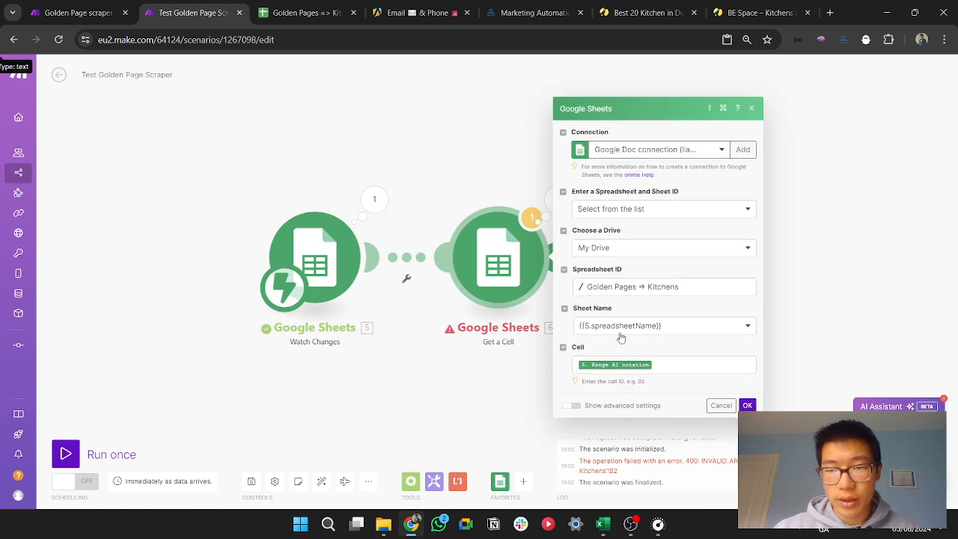
pyautogui.click(629, 326)
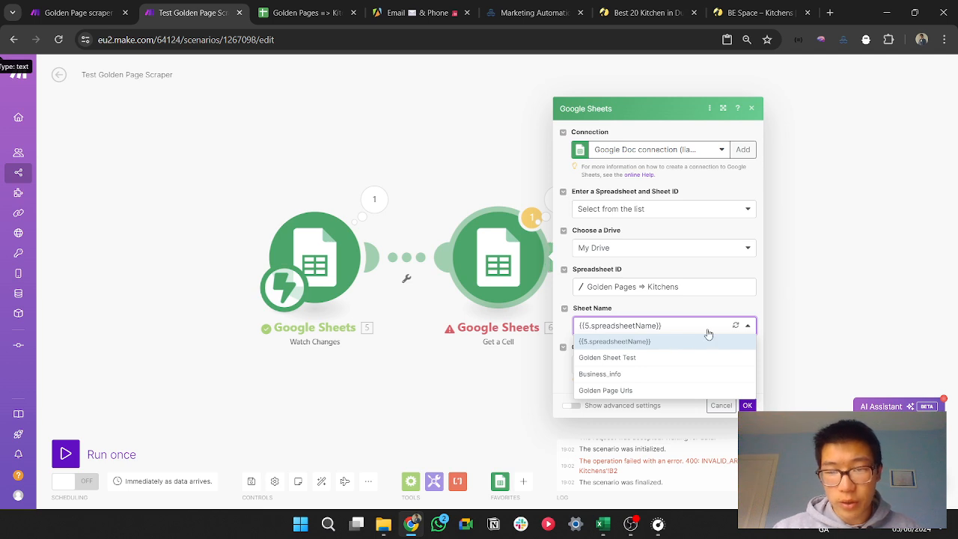
pyautogui.click(684, 358)
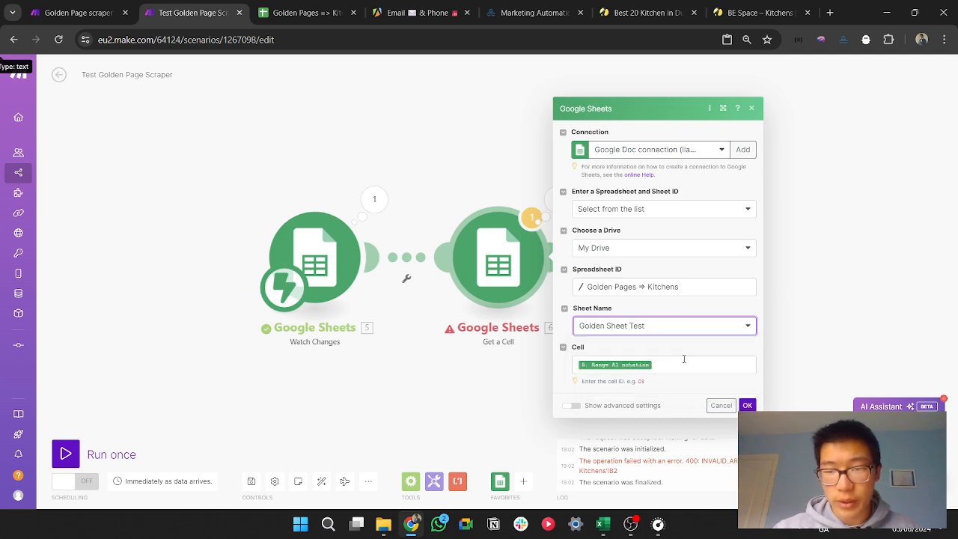
pyautogui.click(747, 405)
# Step: Clear the link from cell B2 of the Golden Sheet Test sheet and run the scenario once, waiting for new data
pyautogui.click(303, 12)
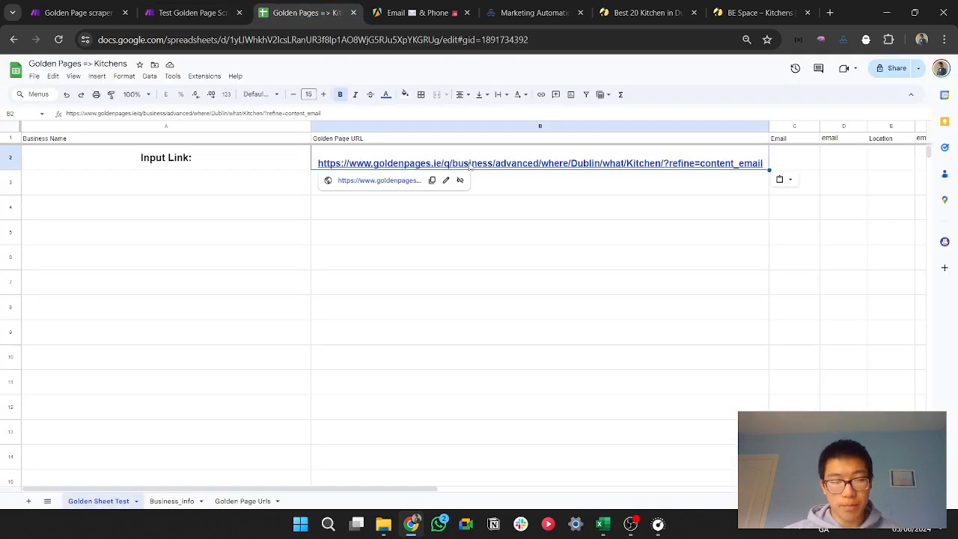
pyautogui.press('Delete')
pyautogui.click(193, 13)
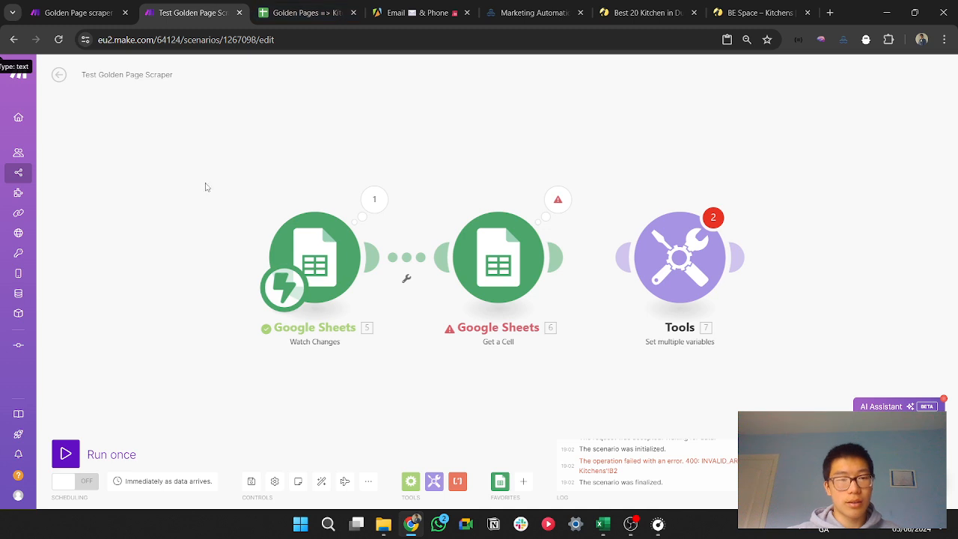
pyautogui.click(69, 452)
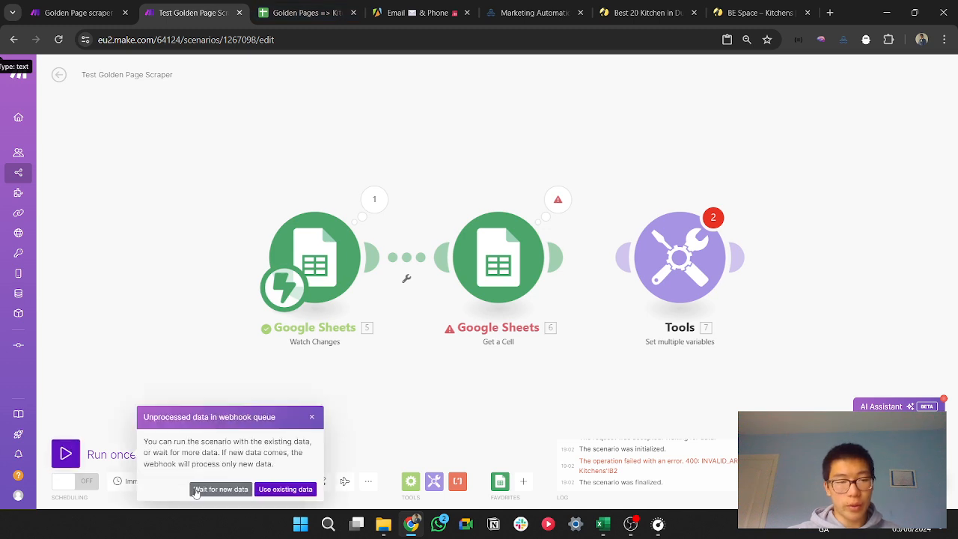
pyautogui.click(219, 491)
# Step: Paste the search link back into cell B2 and check the Get a Cell module's output bundle in the scenario
pyautogui.click(307, 13)
pyautogui.hotkey('ctrl', 'v')
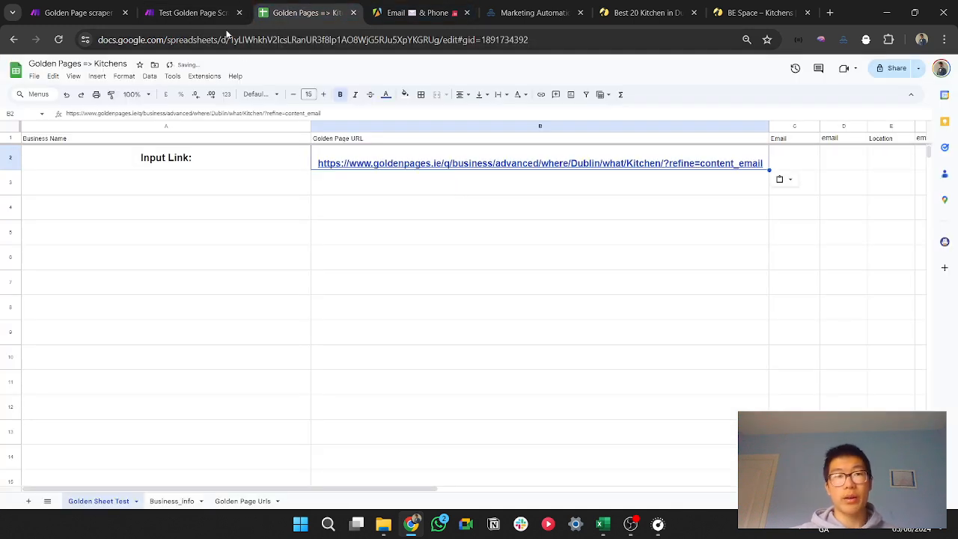
pyautogui.hotkey('ctrl', 'shift', 'Tab')
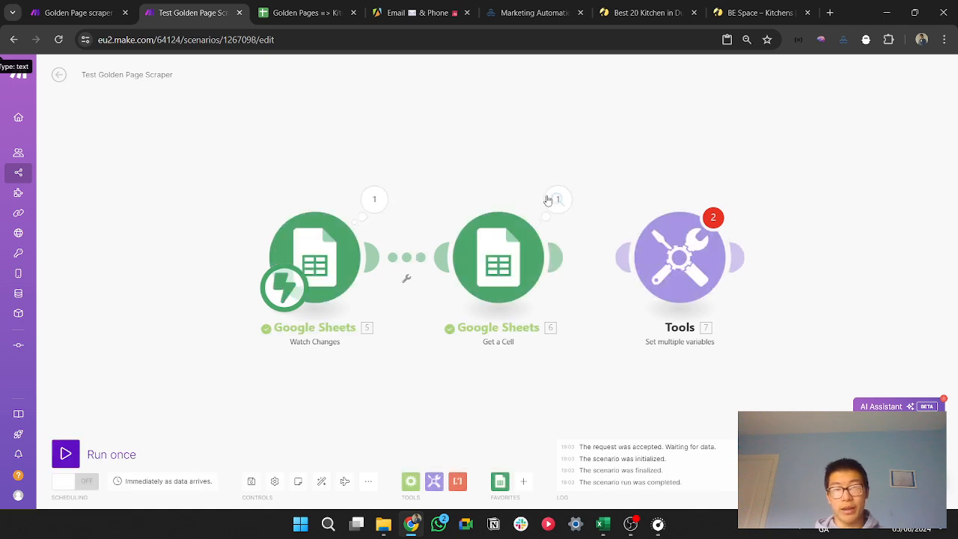
pyautogui.click(557, 199)
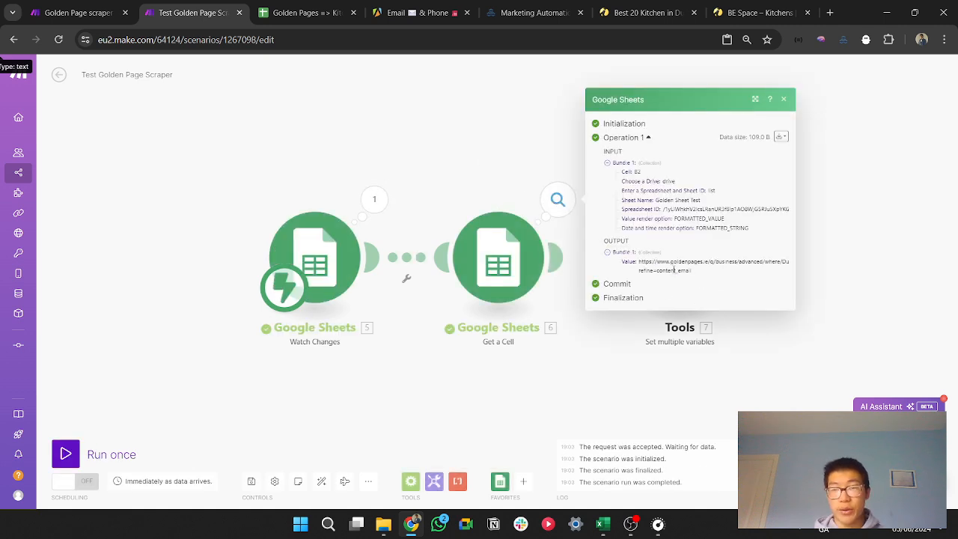
pyautogui.click(924, 276)
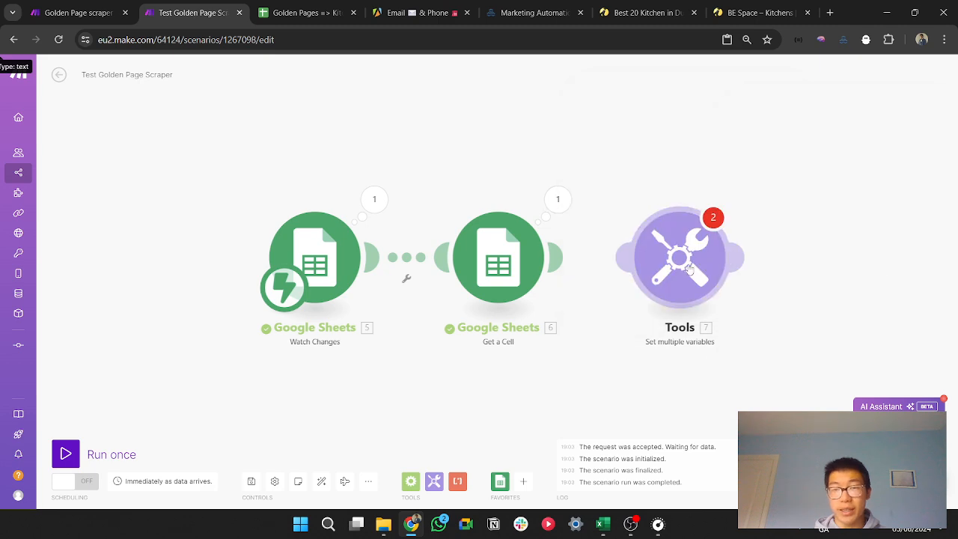
# Step: Connect the Get a Cell module to the Set multiple variables module and open its variable settings
pyautogui.click(687, 266)
pyautogui.click(603, 303)
pyautogui.click(614, 257)
pyautogui.click(664, 273)
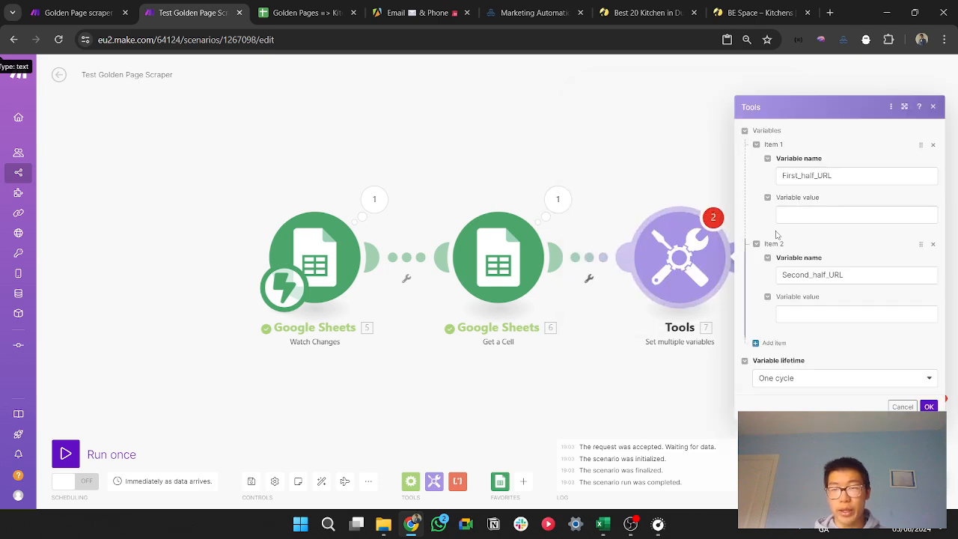
pyautogui.click(842, 216)
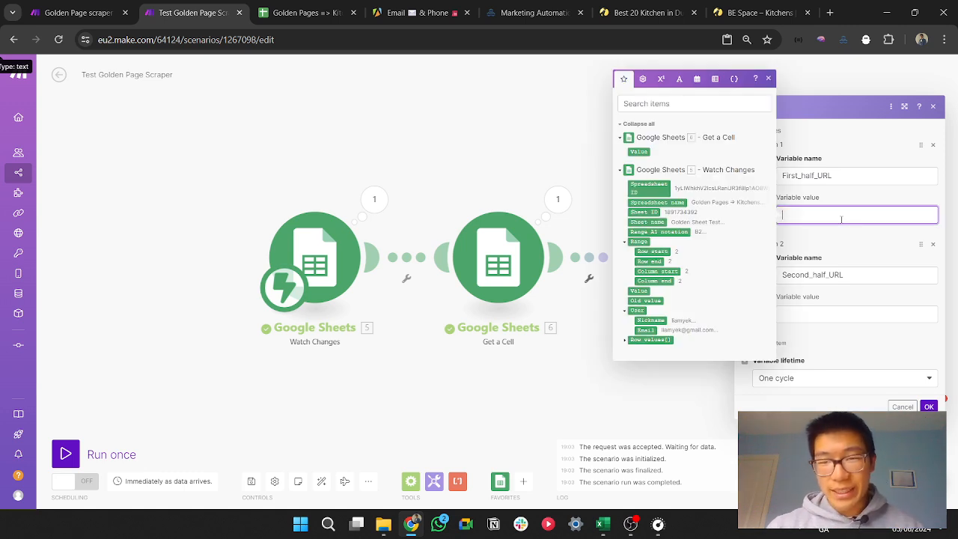
# Step: Compare the input link with the Golden Pages URL of results page 3 to see where the page number goes
pyautogui.click(303, 13)
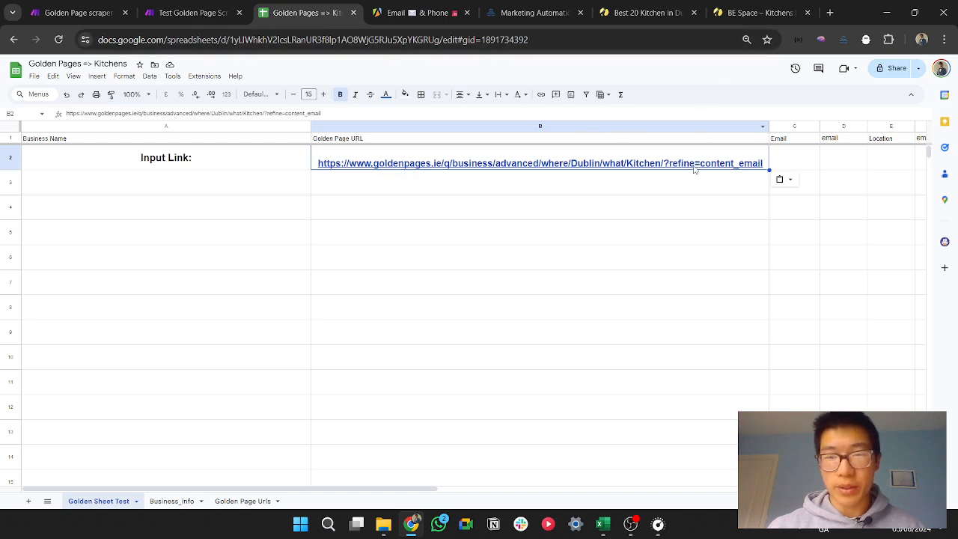
pyautogui.click(608, 11)
pyautogui.click(454, 40)
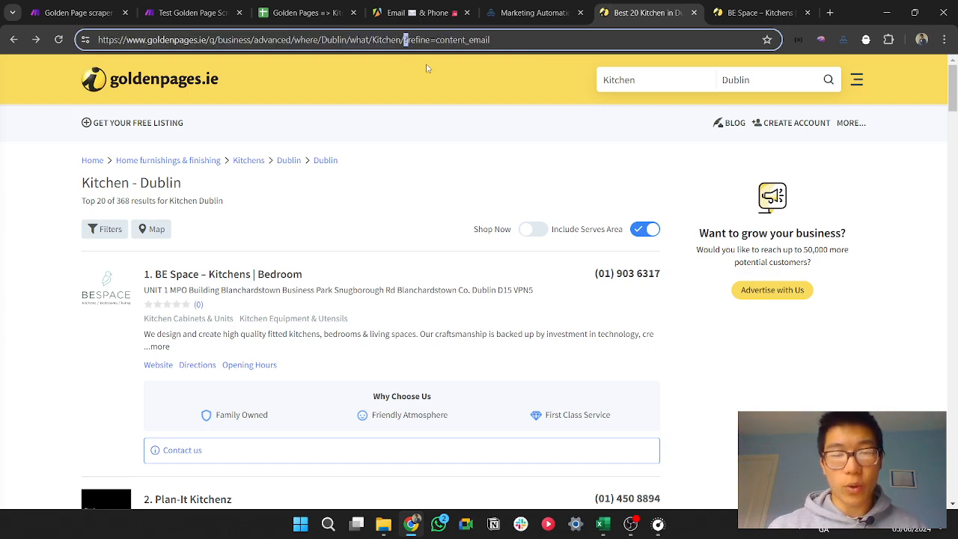
pyautogui.moveTo(953, 93); pyautogui.dragTo(952, 470)
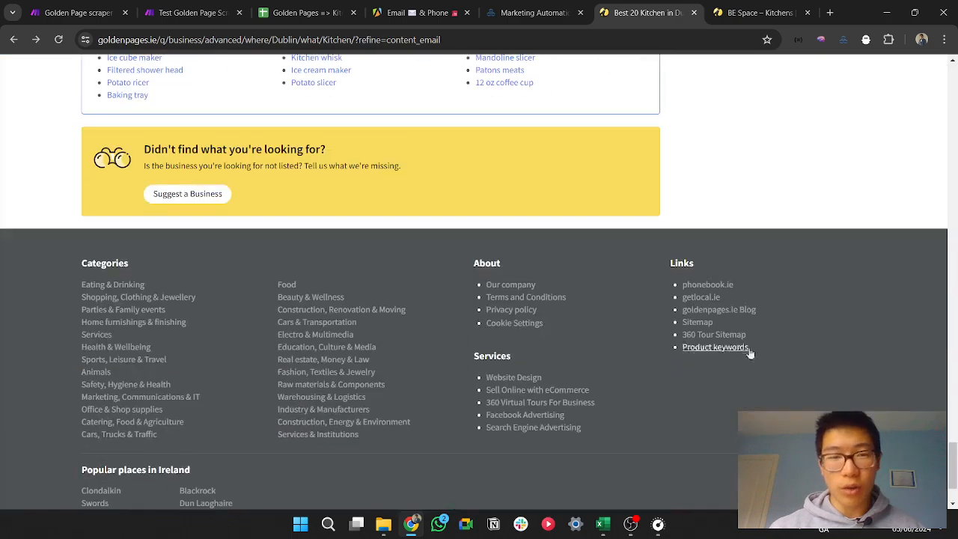
pyautogui.scroll(6, 750, 353)
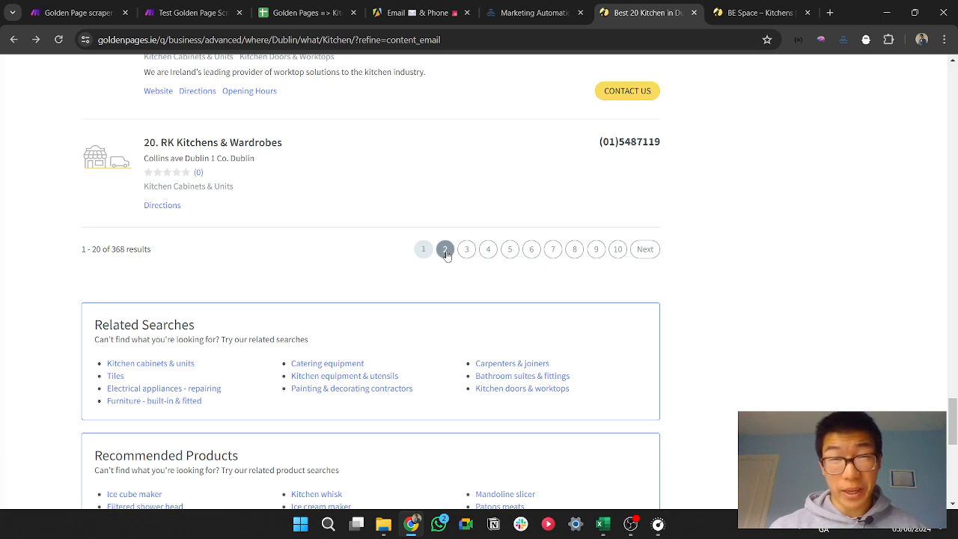
pyautogui.click(465, 253)
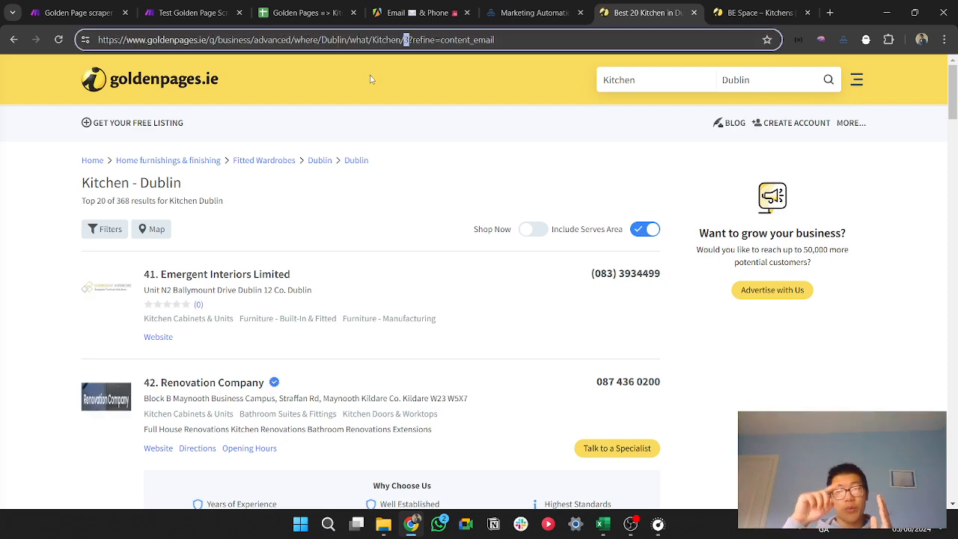
pyautogui.click(416, 110)
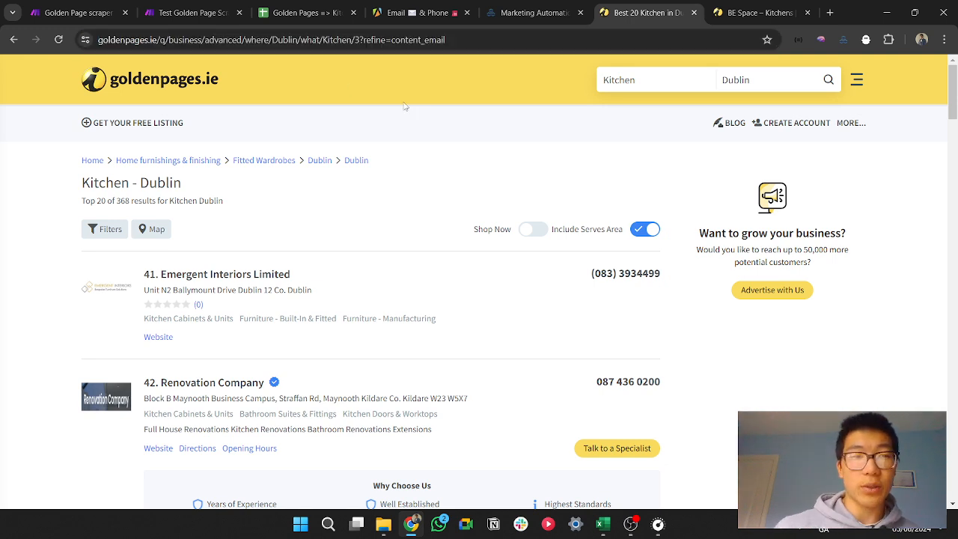
# Step: Set the First_half_URL value to get(split(Value; ?); 1), using the Value from Get a Cell
pyautogui.click(176, 9)
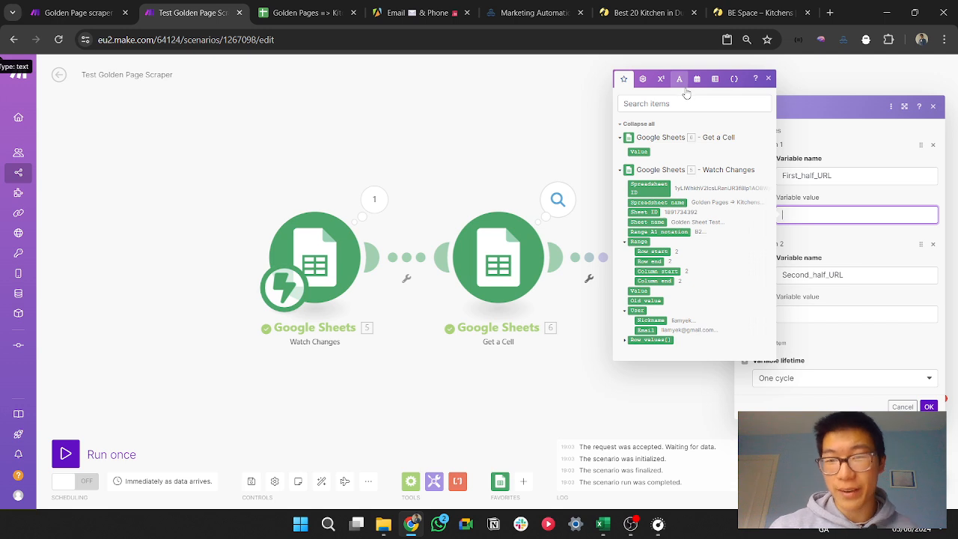
pyautogui.click(803, 200)
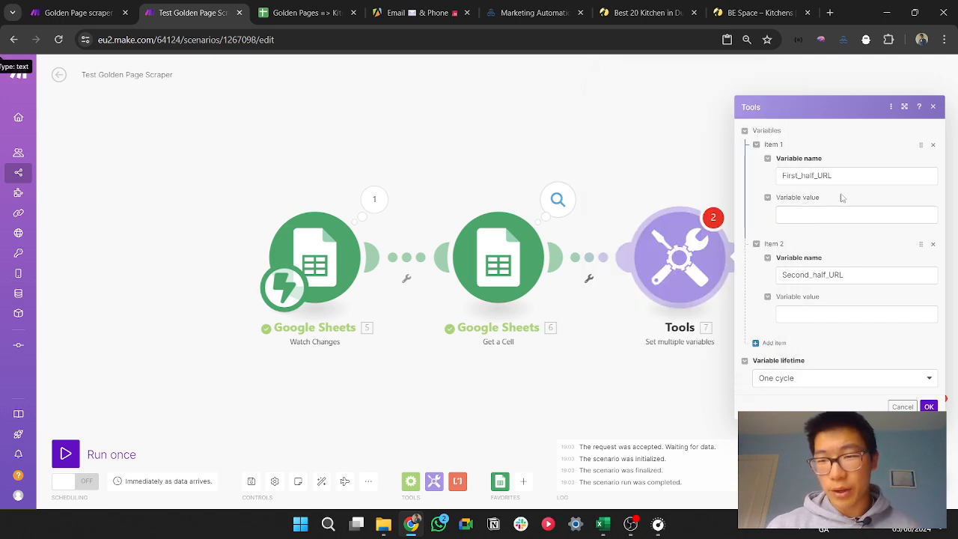
pyautogui.click(828, 212)
pyautogui.write('( ')
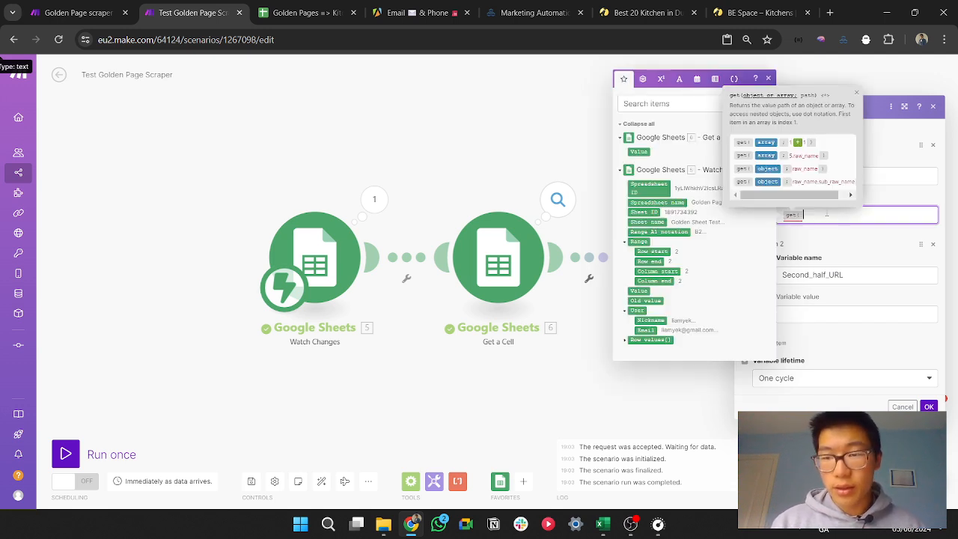
pyautogui.write(';')
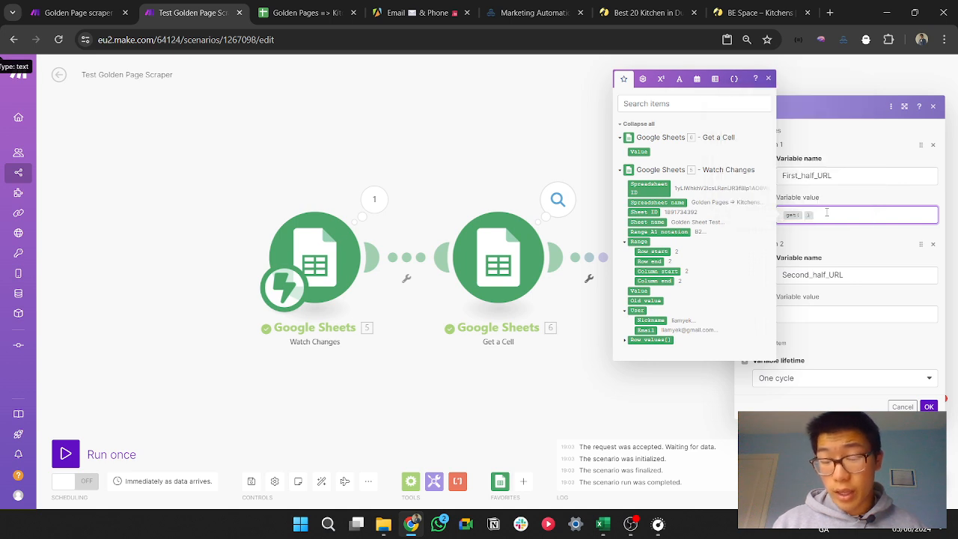
pyautogui.press('Left')
pyautogui.write('split')
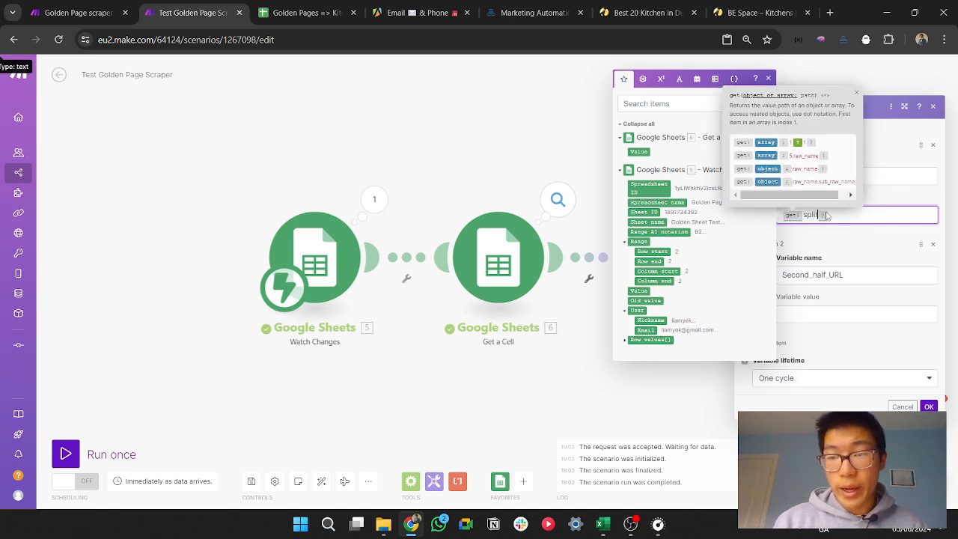
pyautogui.write('(')
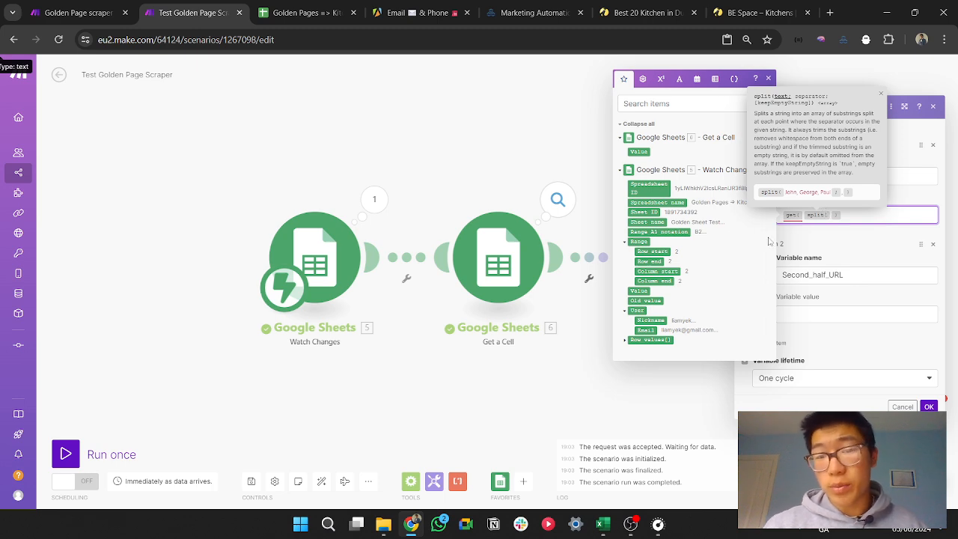
pyautogui.click(641, 150)
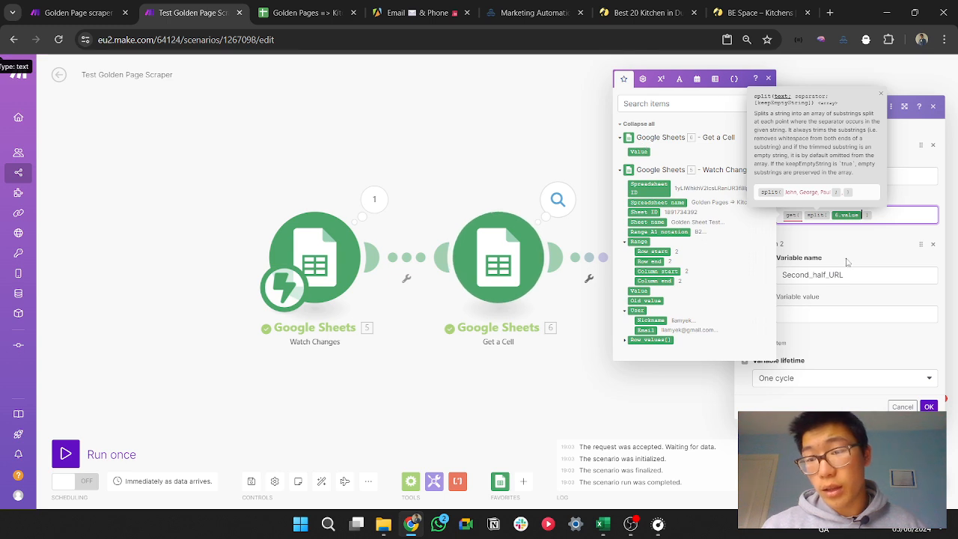
pyautogui.write('; ')
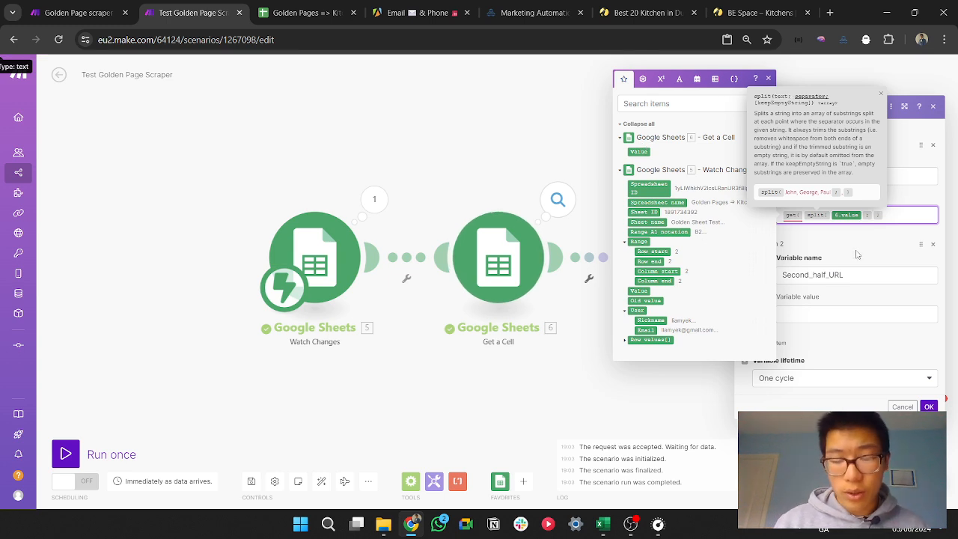
pyautogui.write('?)')
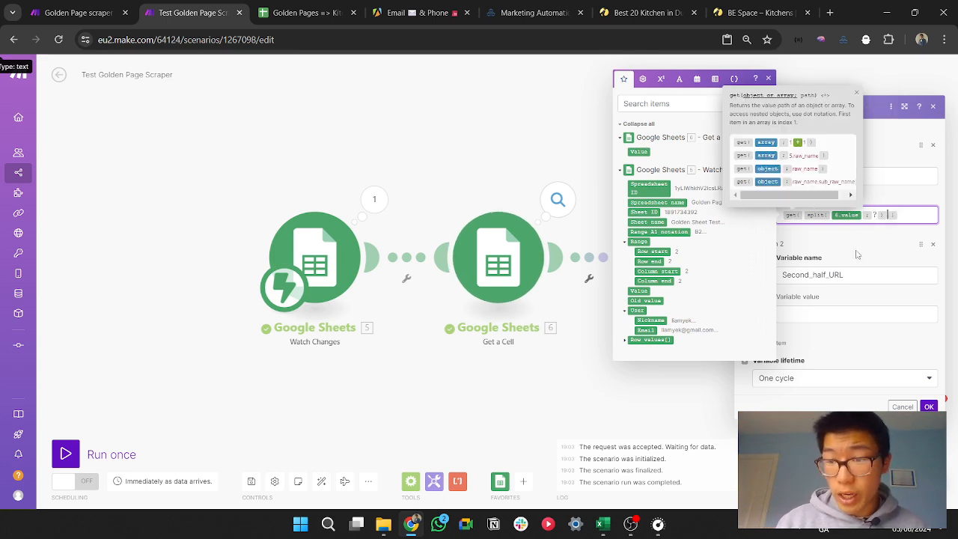
pyautogui.write('; 1 )')
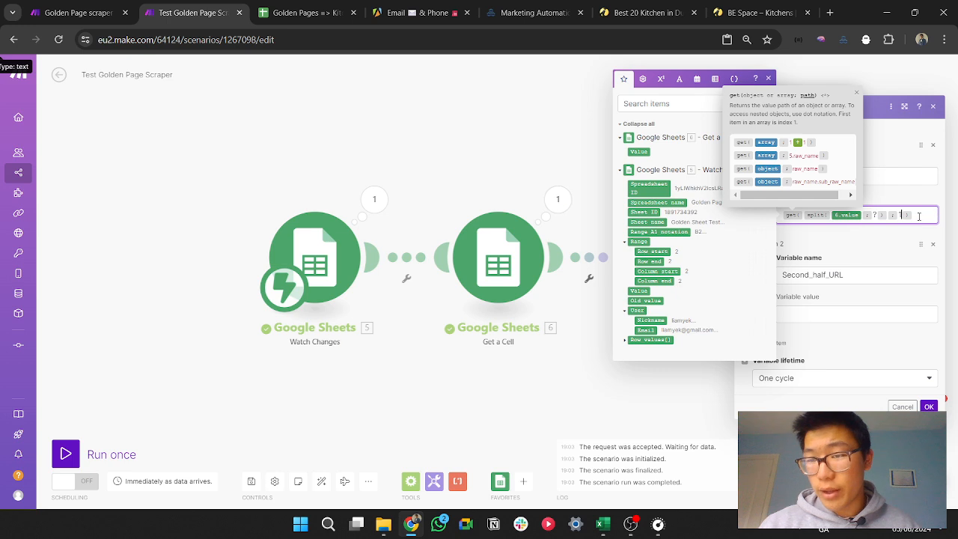
# Step: Copy the formula into the Second_half_URL value with index 2 in place of 1, and save the module
pyautogui.moveTo(914, 216); pyautogui.dragTo(772, 218)
pyautogui.hotkey('ctrl', 'c')
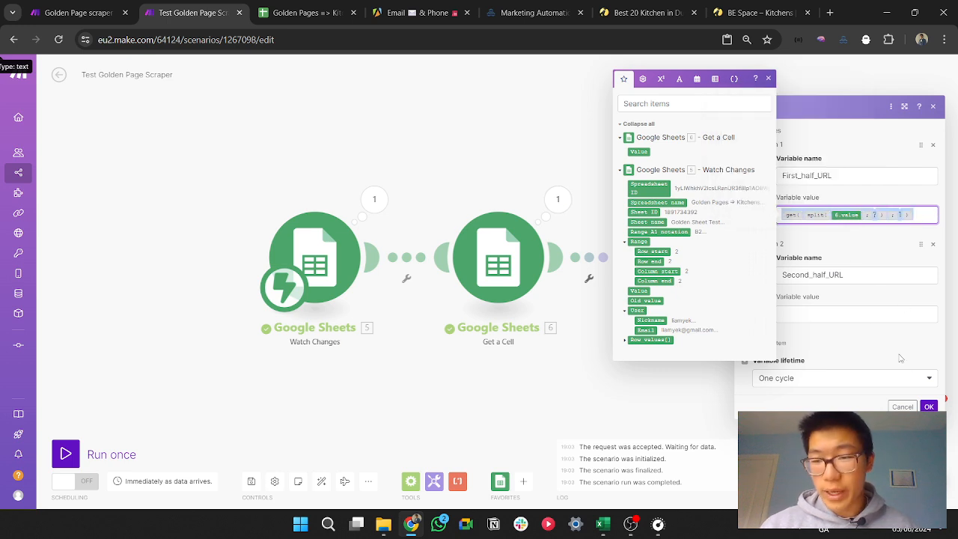
pyautogui.click(867, 315)
pyautogui.hotkey('ctrl', 'v')
pyautogui.press('Left')
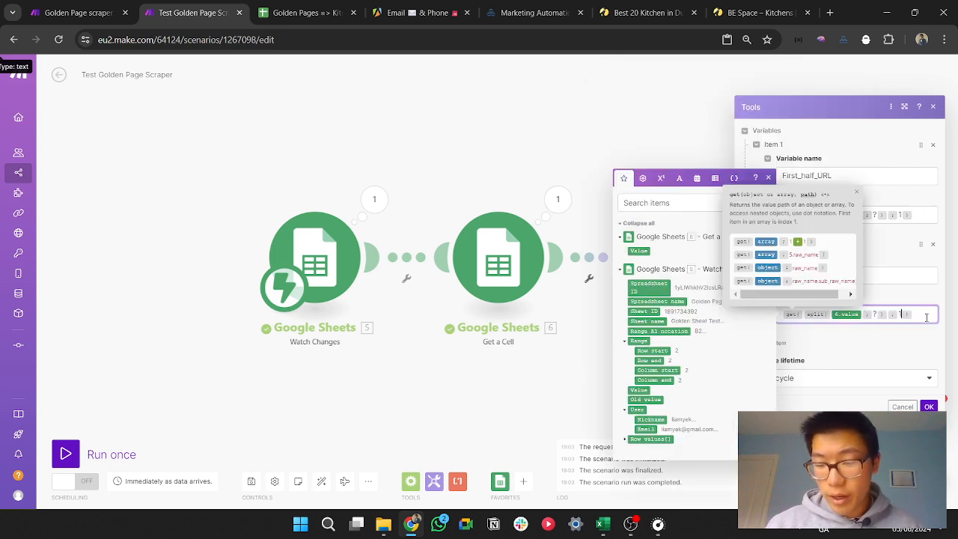
pyautogui.press('BackSpace')
pyautogui.write('2')
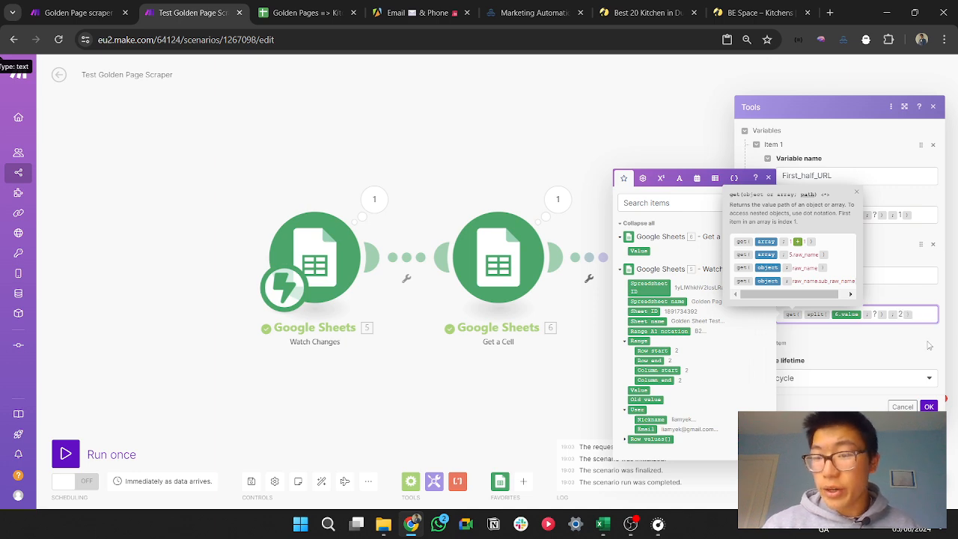
pyautogui.click(929, 406)
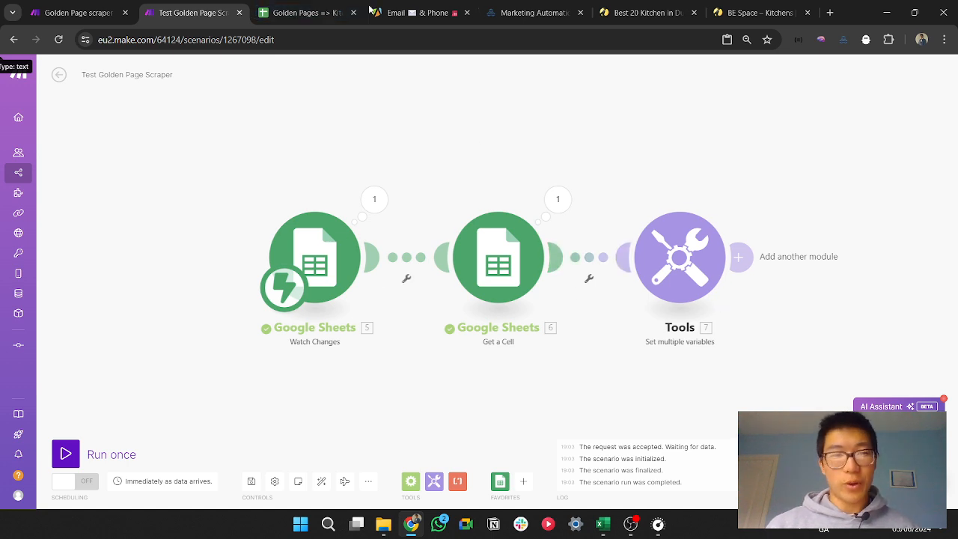
# Step: Examine the parts of the Golden Pages page 3 URL on either side of the question mark
pyautogui.click(648, 12)
pyautogui.click(478, 38)
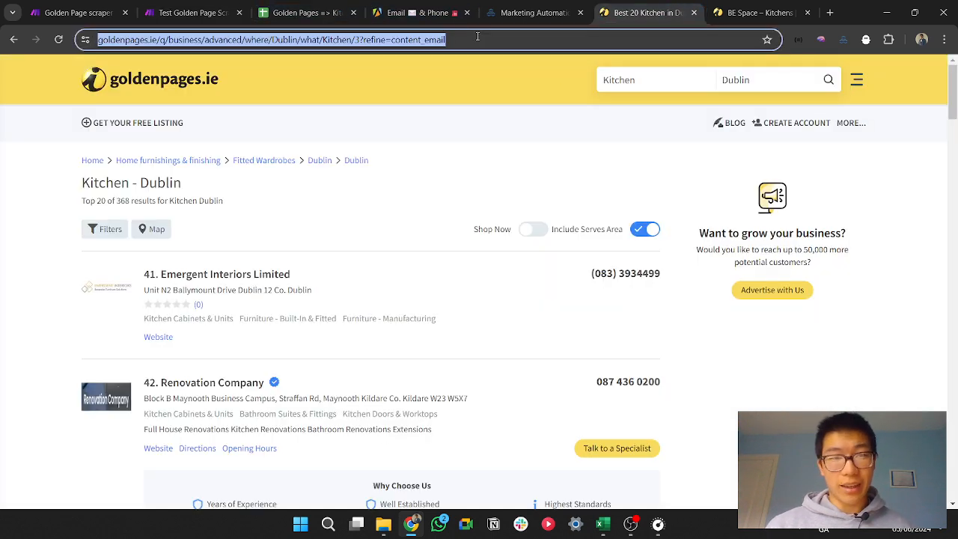
pyautogui.doubleClick(374, 42)
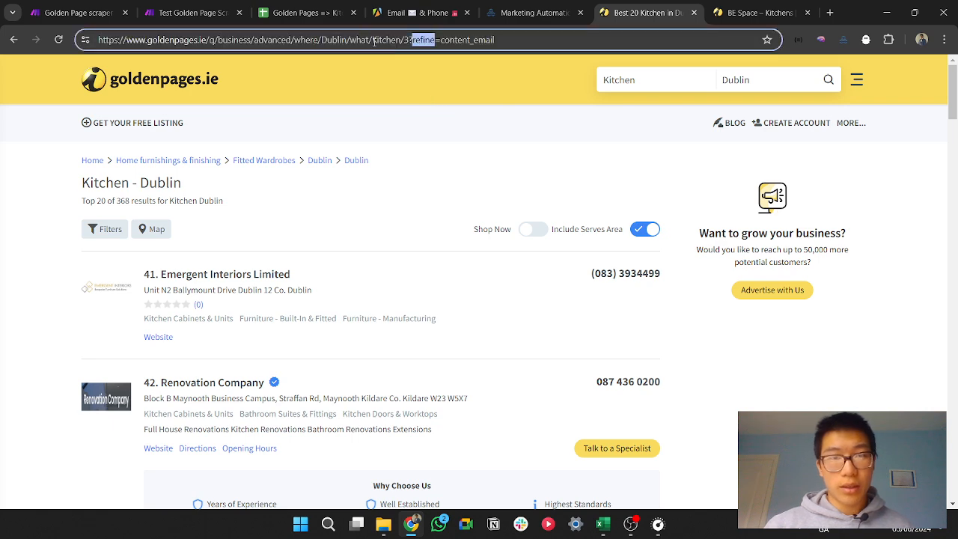
# Step: Run only the Set multiple variables module with the search link as the Get a Cell value, and inspect its output bundle
pyautogui.click(340, 7)
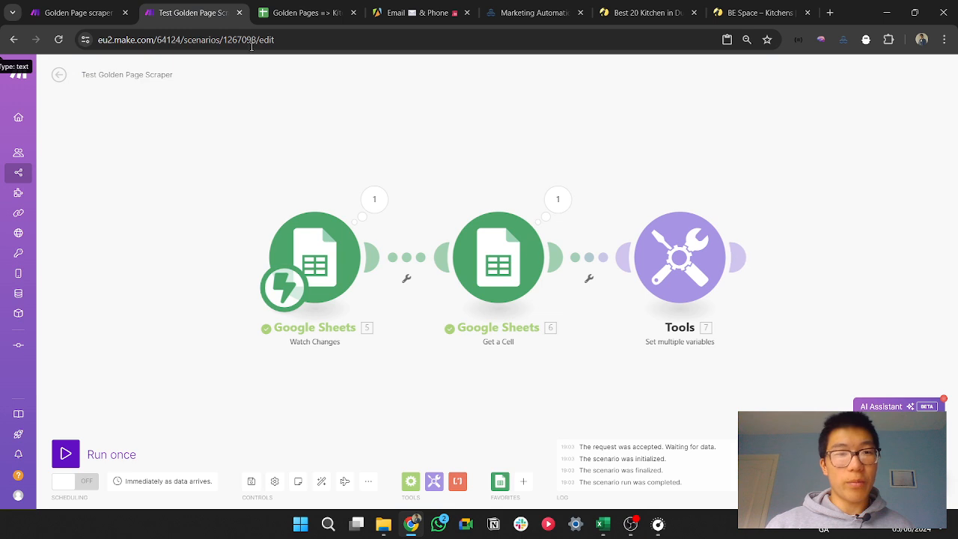
pyautogui.click(191, 13)
pyautogui.rightClick(659, 250)
pyautogui.click(705, 271)
pyautogui.click(811, 292)
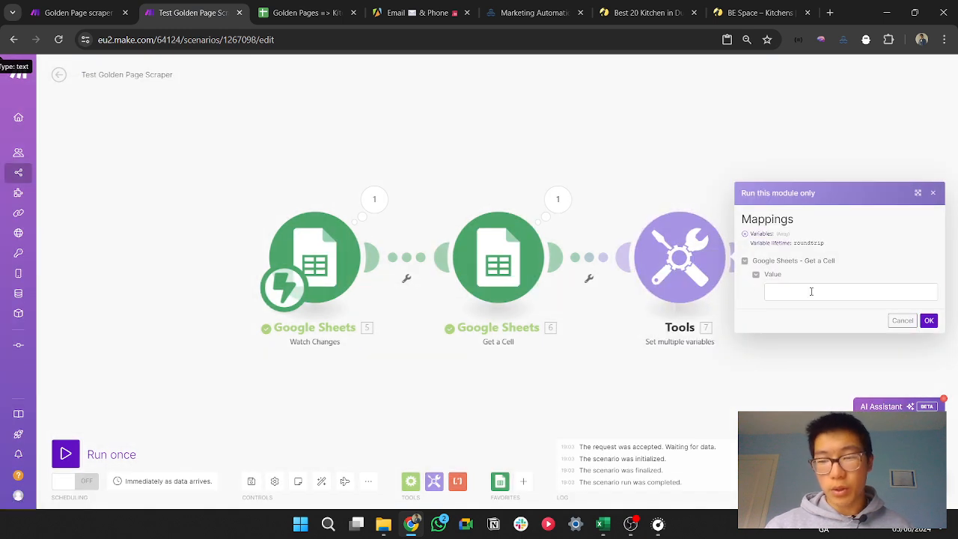
pyautogui.hotkey('ctrl', 'v')
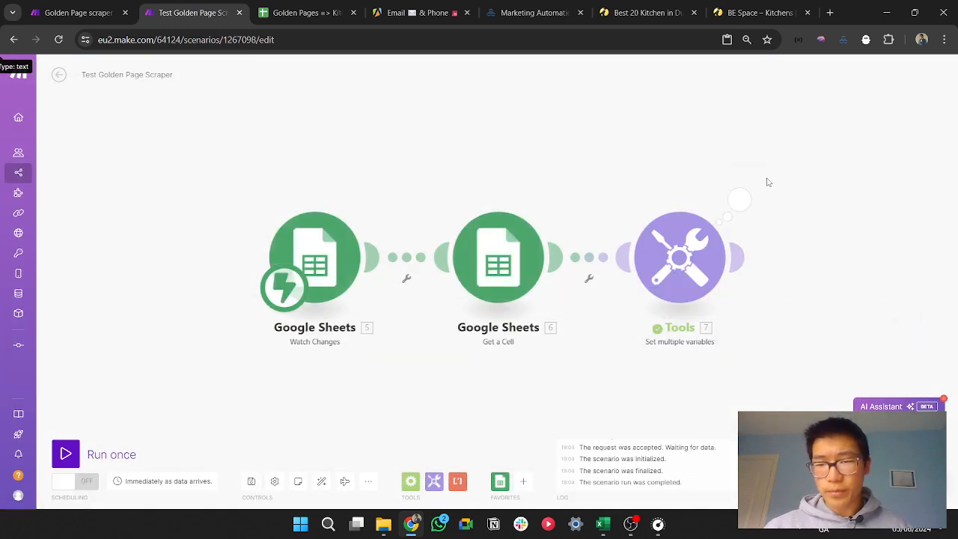
pyautogui.click(740, 198)
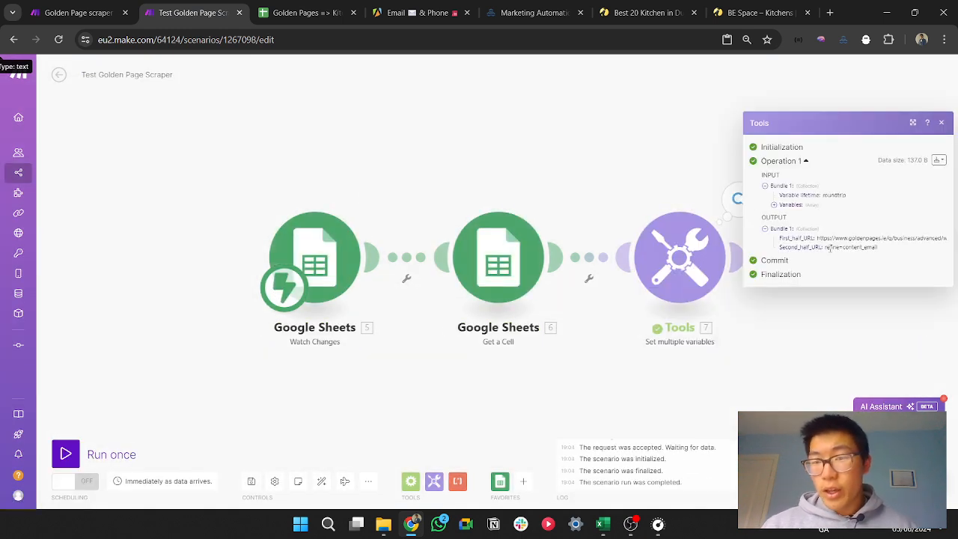
# Step: Examine the name and value of both variables in the Set multiple variables input bundle, then dismiss the run details
pyautogui.click(793, 205)
pyautogui.click(792, 205)
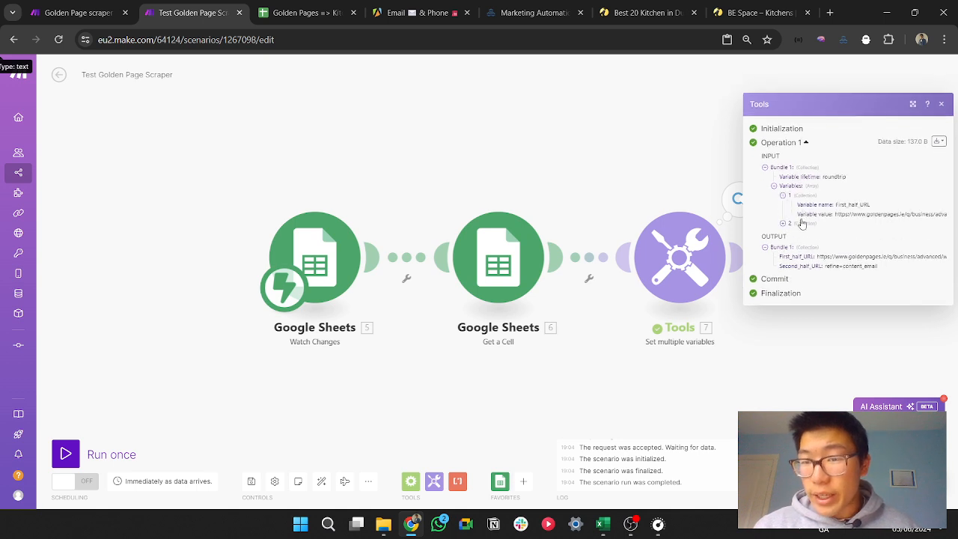
pyautogui.click(792, 232)
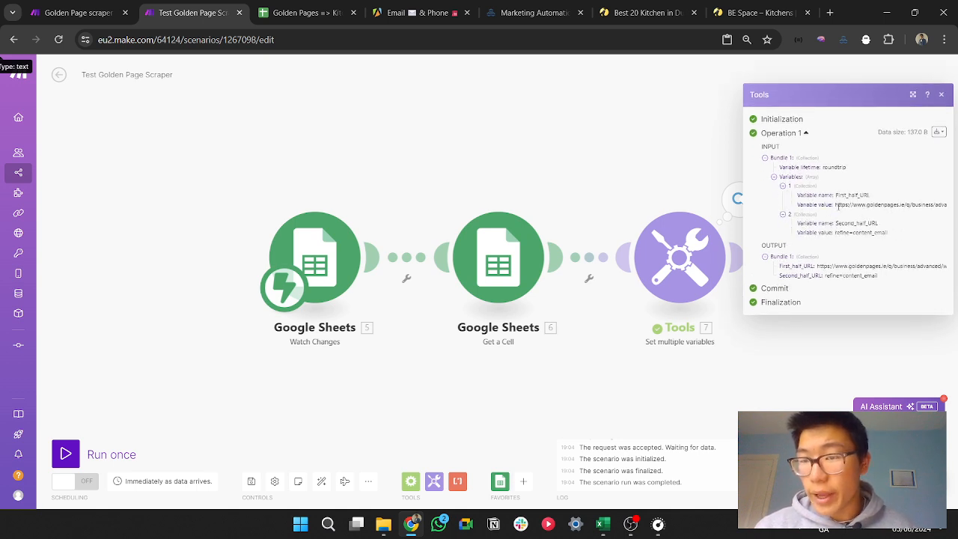
pyautogui.moveTo(839, 207); pyautogui.dragTo(854, 209)
pyautogui.moveTo(660, 166); pyautogui.dragTo(305, 169)
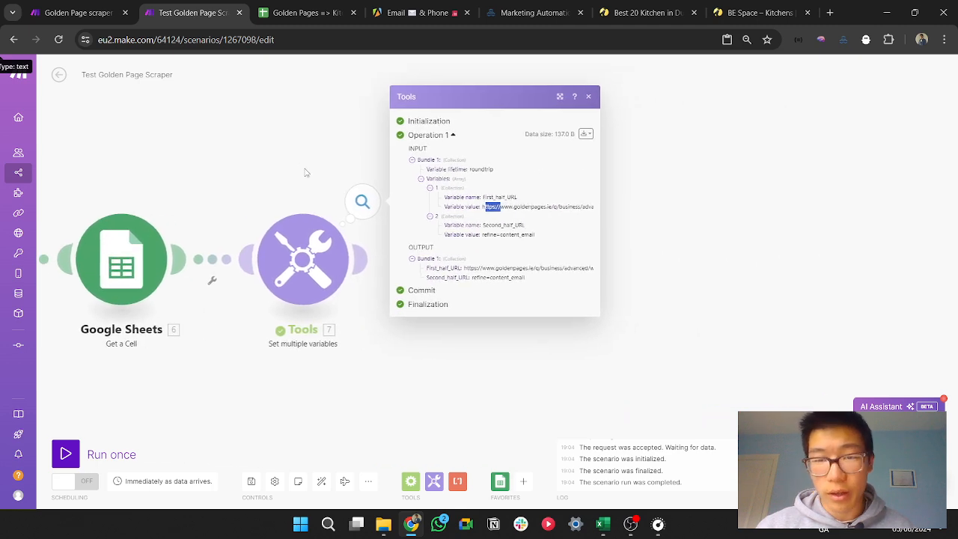
pyautogui.click(598, 188)
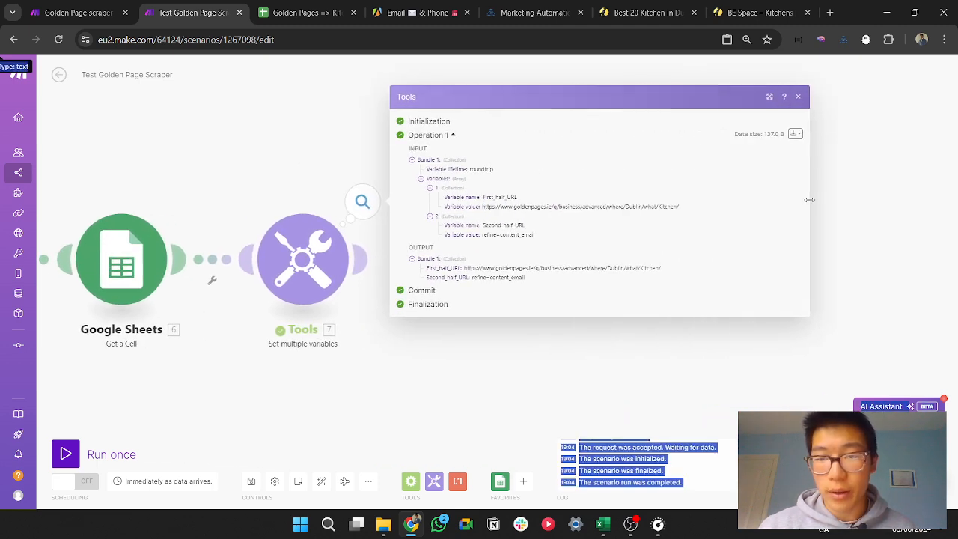
pyautogui.moveTo(482, 235); pyautogui.dragTo(592, 223)
pyautogui.moveTo(680, 207); pyautogui.dragTo(486, 208)
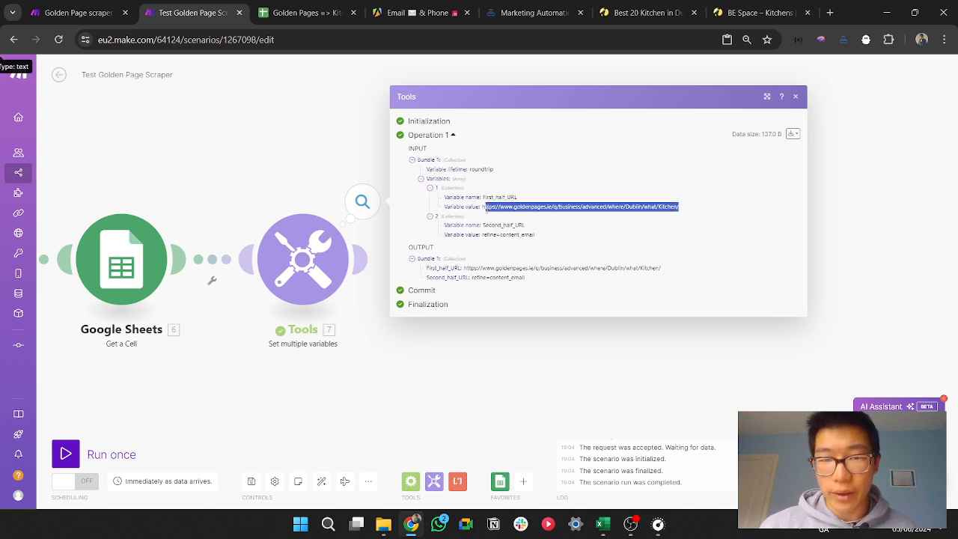
pyautogui.click(487, 337)
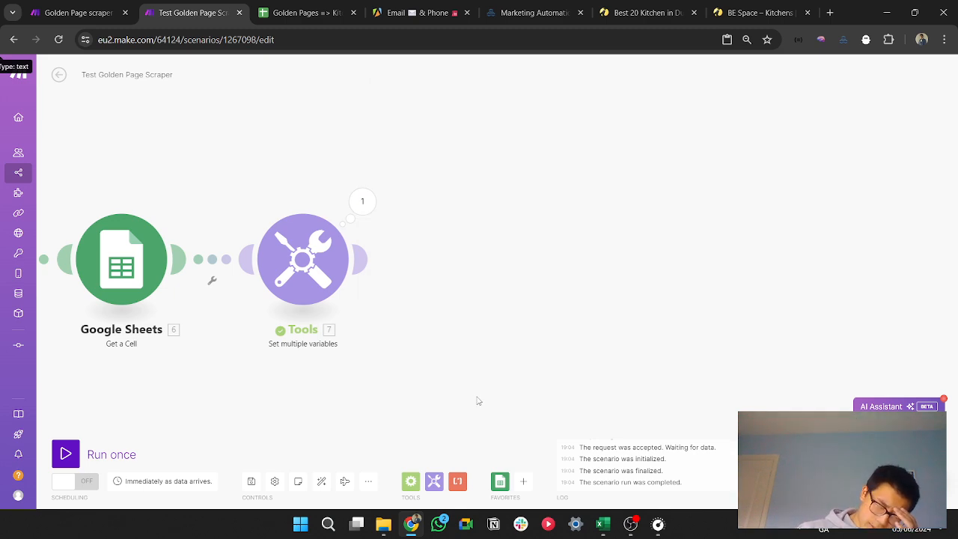
# Step: Insert the replace text function in front of the existing get(split()) formula in the Second_half_URL value
pyautogui.click(341, 268)
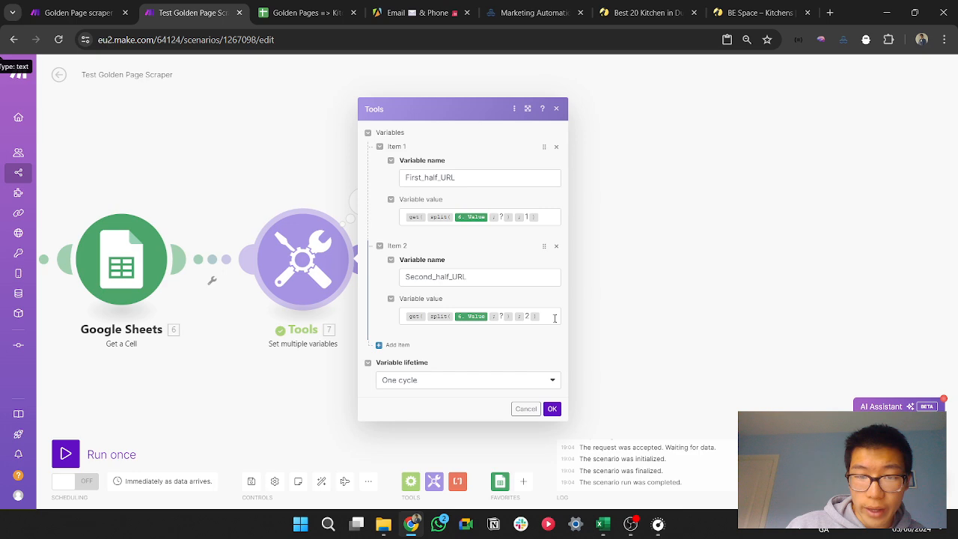
pyautogui.click(413, 316)
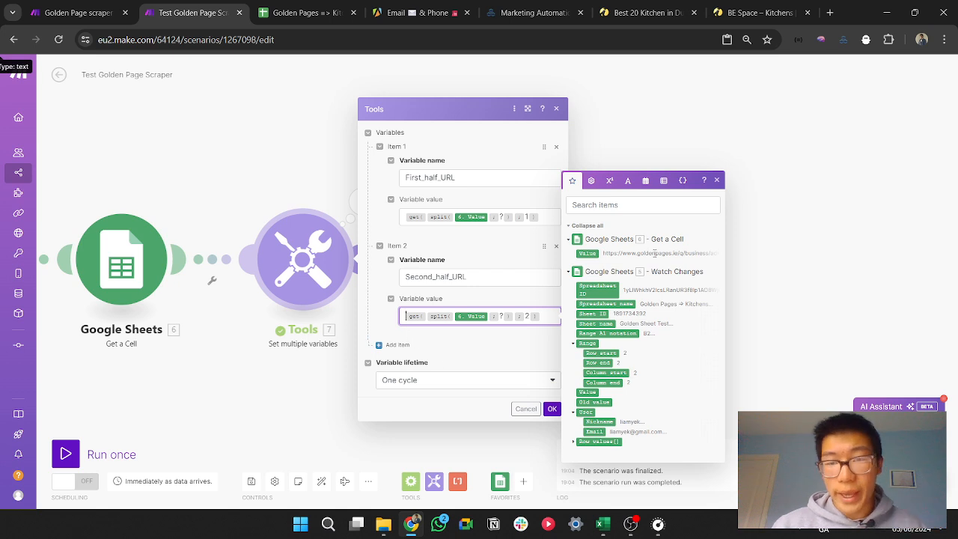
pyautogui.click(645, 180)
pyautogui.click(663, 190)
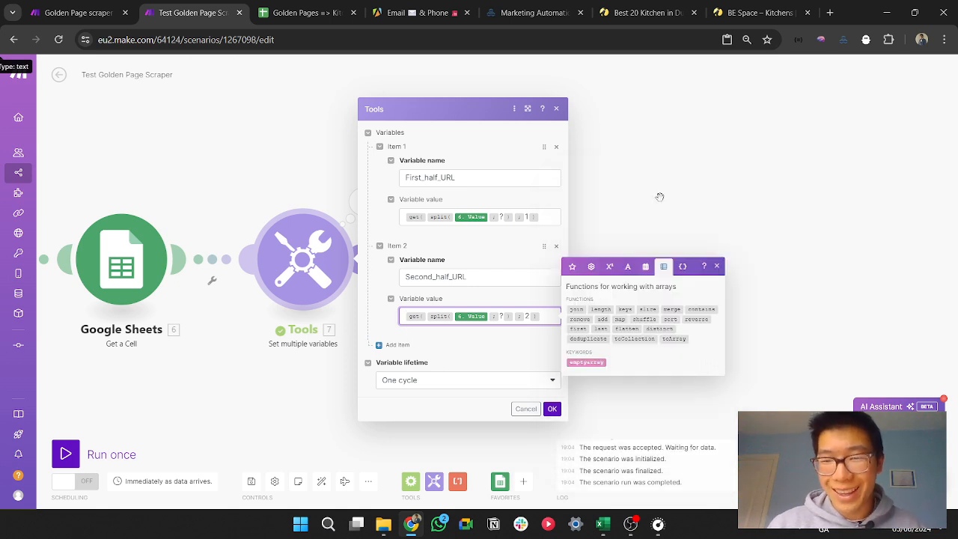
pyautogui.click(626, 268)
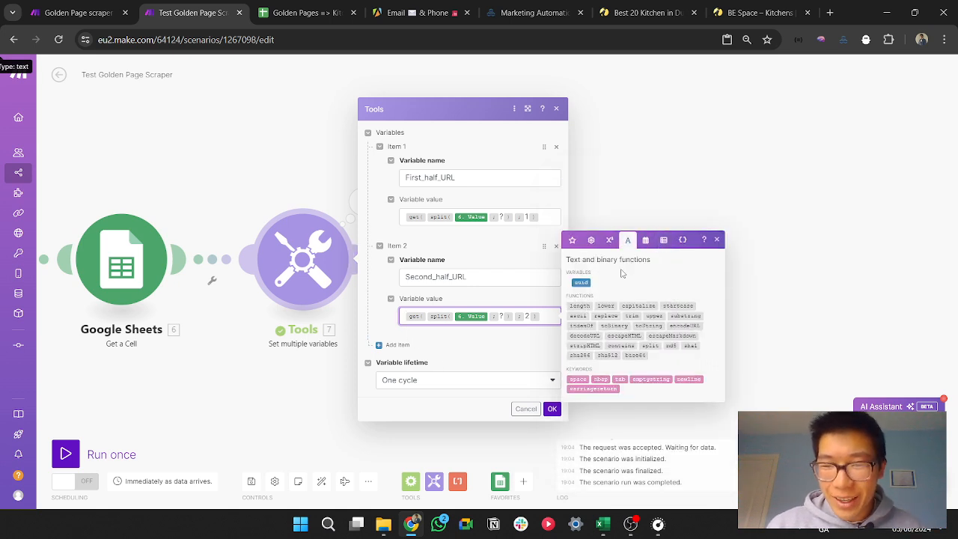
pyautogui.click(606, 315)
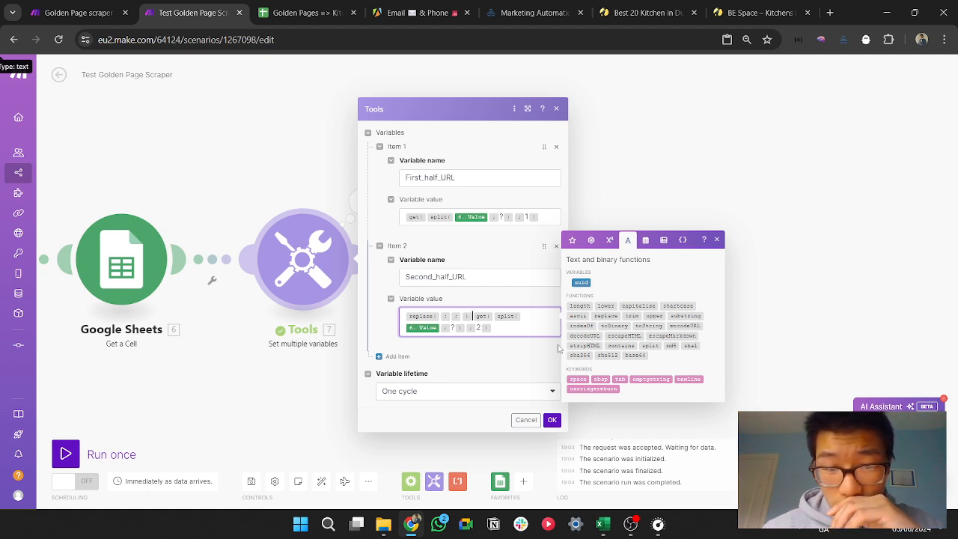
# Step: Check how the finished Golden Page scraper scenario builds its URL_second_half value, and return to the Test Golden Page Scraper scenario
pyautogui.hotkey('ctrl', 'shift', 'Tab')
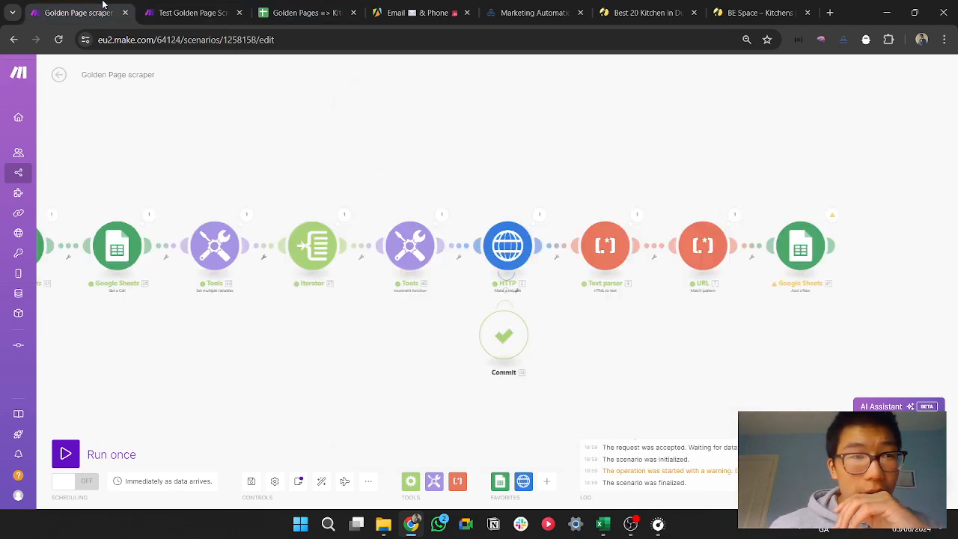
pyautogui.scroll(3, 398, 352)
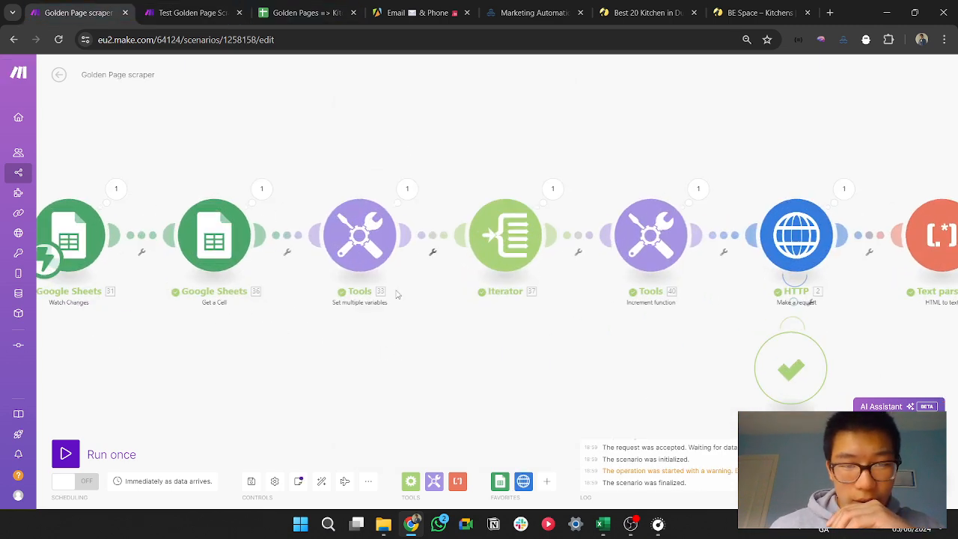
pyautogui.click(368, 252)
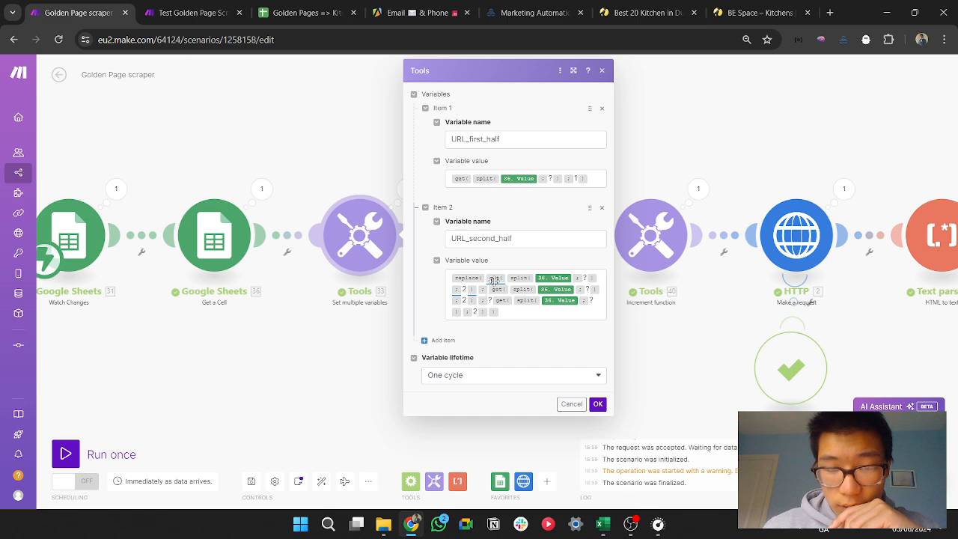
pyautogui.click(206, 8)
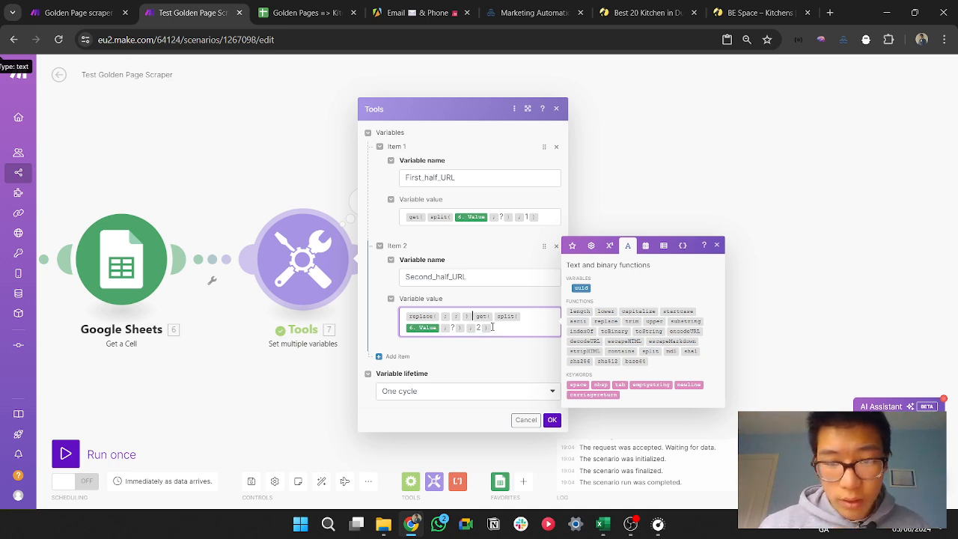
# Step: Remove replace's empty separators and closing bracket, and use get(split(Value; ?); 2) as both its text and its search string
pyautogui.moveTo(430, 315)
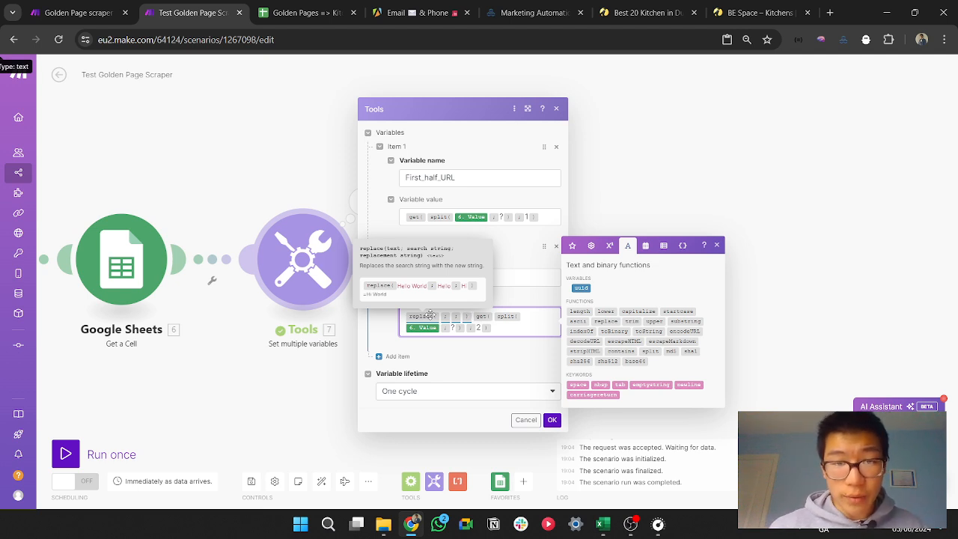
pyautogui.click(472, 317)
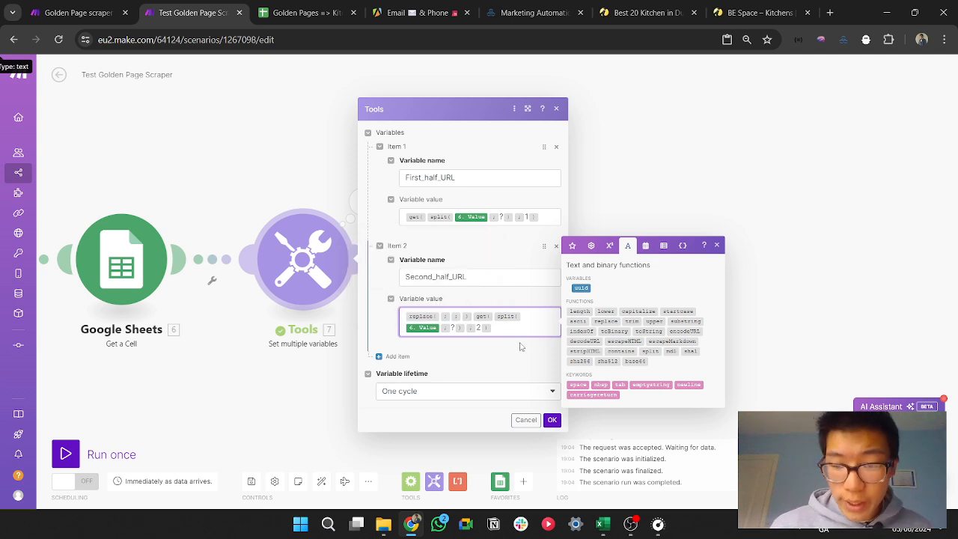
pyautogui.press('BackSpace')
pyautogui.press('BackSpace')
pyautogui.press('BackSpace')
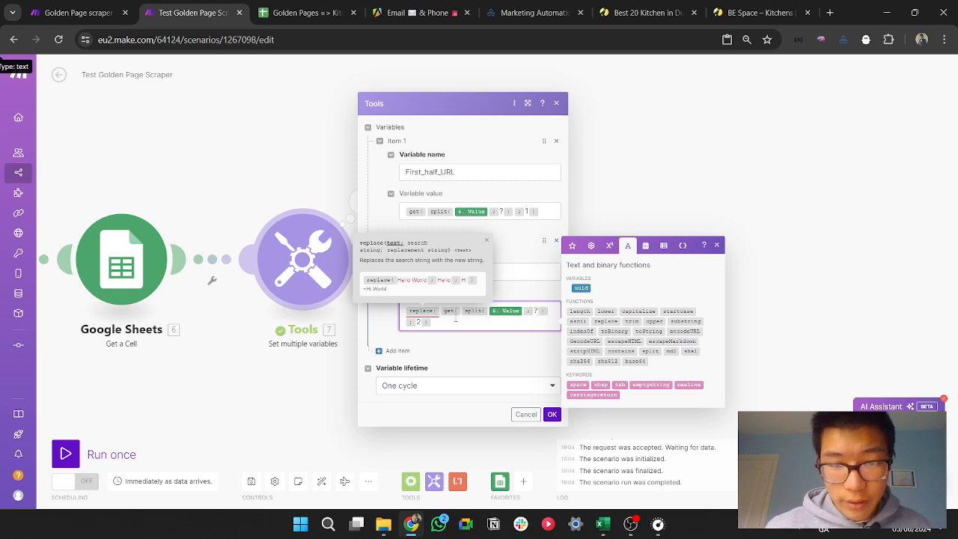
pyautogui.moveTo(441, 313); pyautogui.dragTo(447, 319)
pyautogui.hotkey('ctrl', 'c')
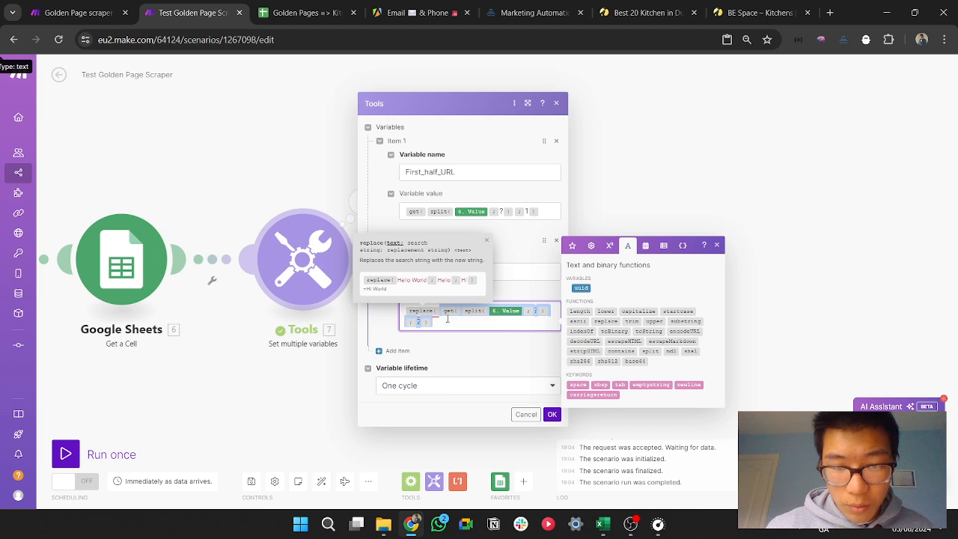
pyautogui.click(459, 325)
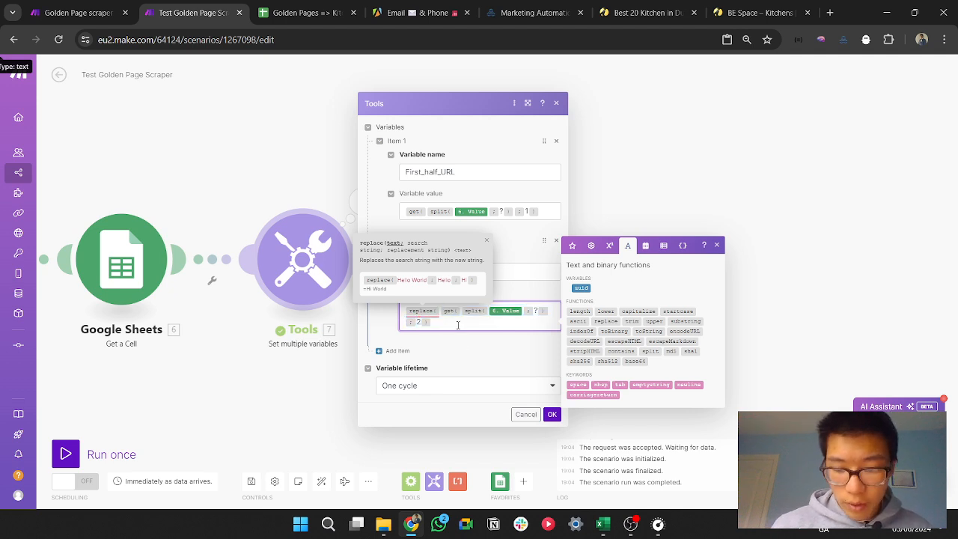
pyautogui.write(';')
pyautogui.hotkey('ctrl', 'v')
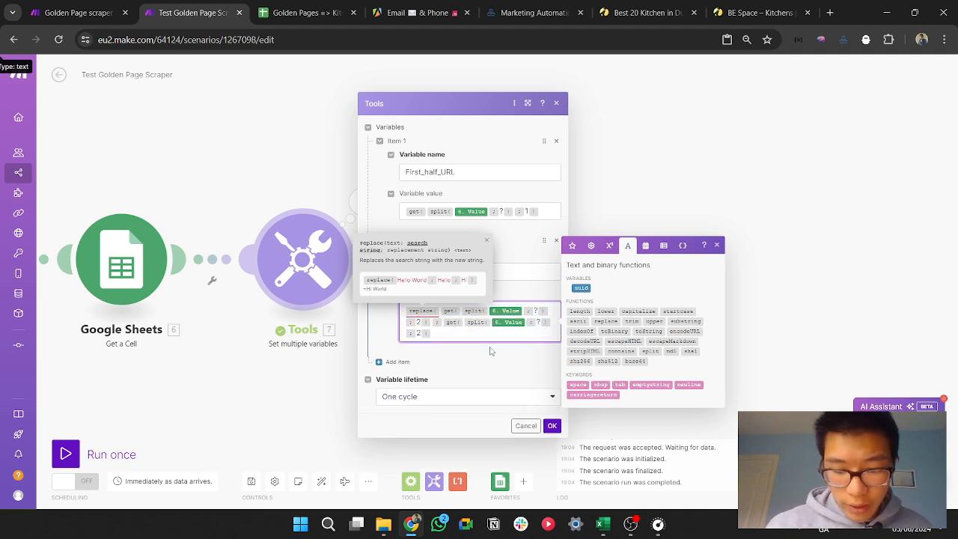
# Step: Add ?get(split(Value; ?); 2) as the replacement string of the Second_half_URL formula, close the function and save the module
pyautogui.write(';')
pyautogui.hotkey('ctrl', 'v')
pyautogui.write(';)')
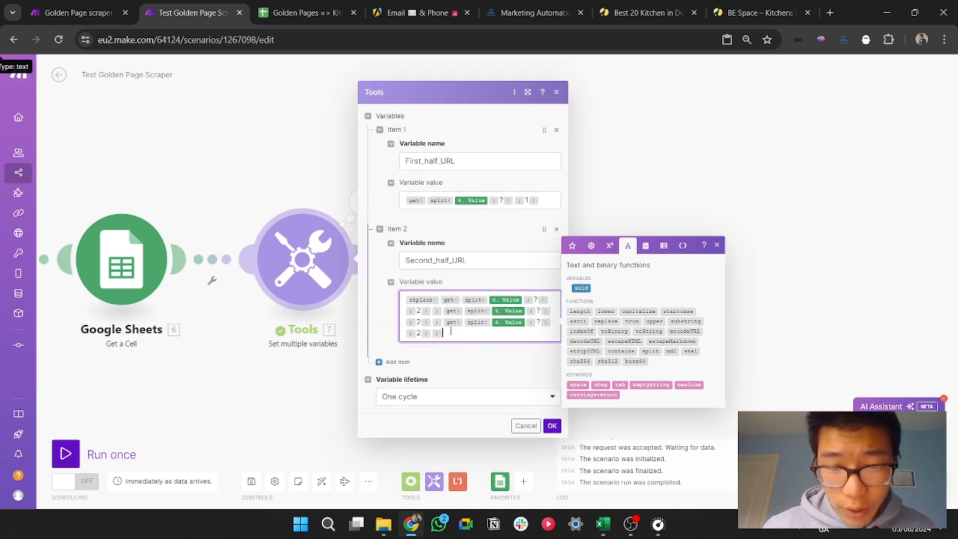
pyautogui.click(444, 322)
pyautogui.write('?')
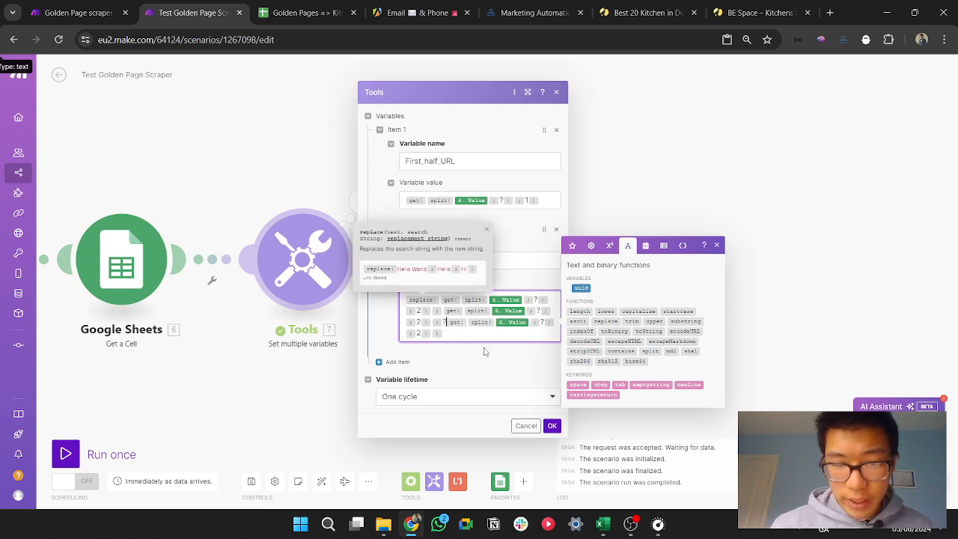
pyautogui.click(552, 426)
# Step: Run only the Set multiple variables module, supplying the search link from sheet cell B2 as the Get a Cell value
pyautogui.rightClick(328, 271)
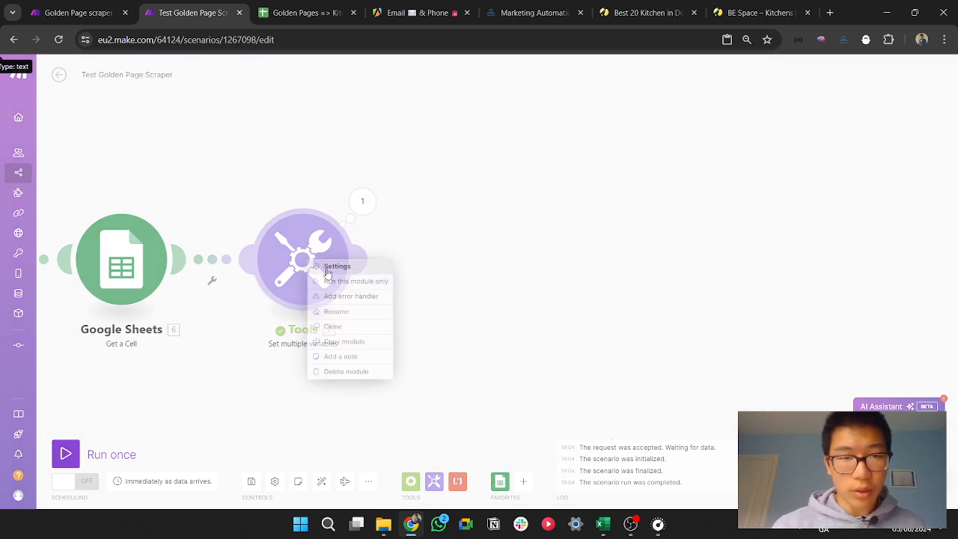
pyautogui.click(348, 281)
pyautogui.click(442, 291)
pyautogui.write('{{get(split(6.value; "?"); 2)}}')
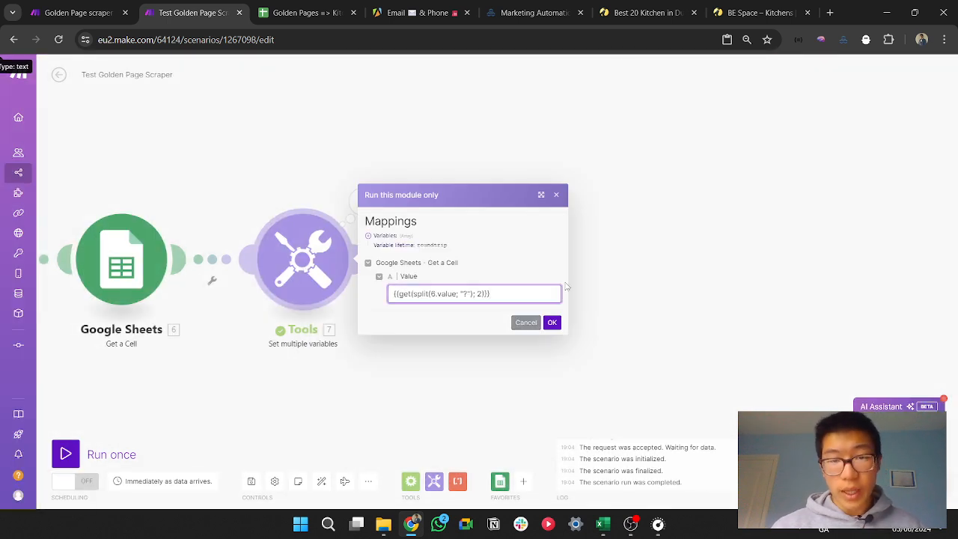
pyautogui.click(642, 13)
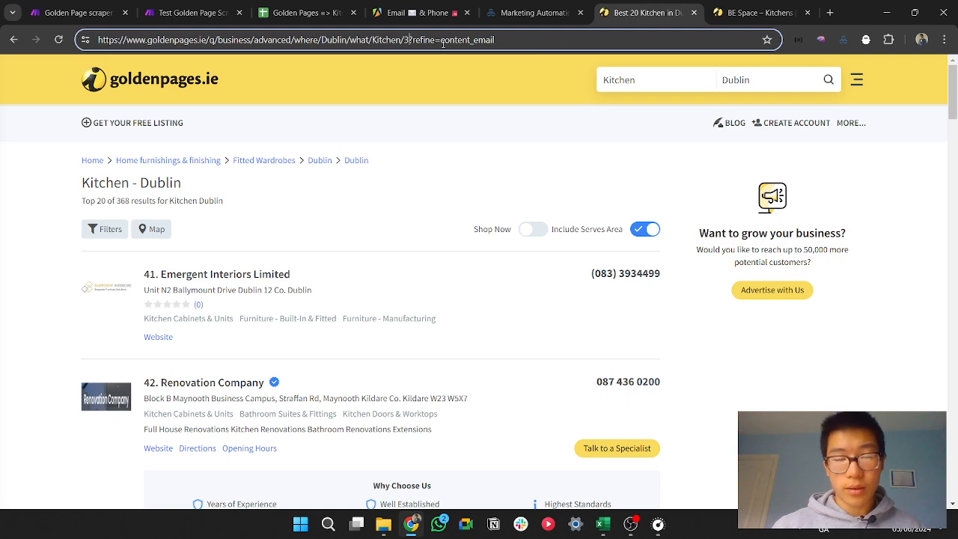
pyautogui.click(329, 13)
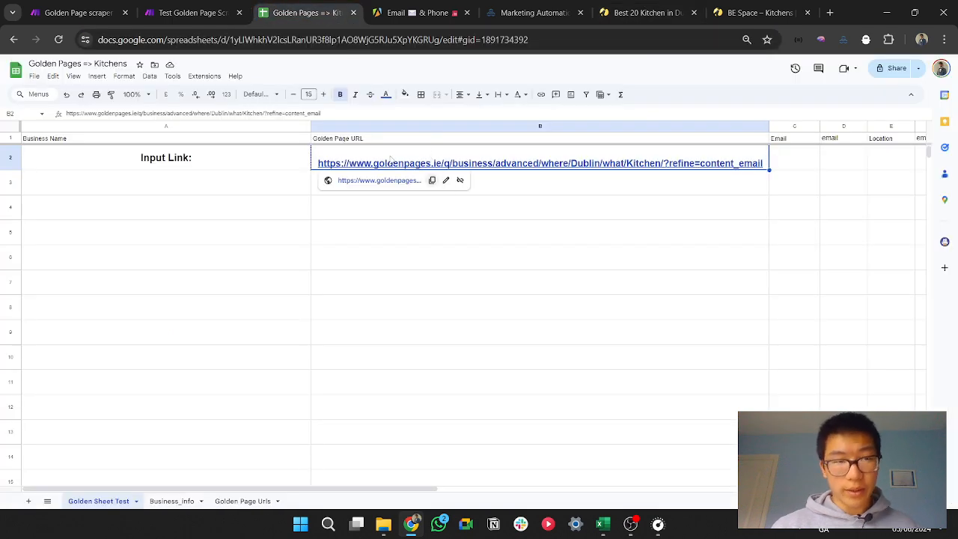
pyautogui.click(184, 11)
pyautogui.hotkey('ctrl', 'a')
pyautogui.write('https://www.goldenpages.ie/q/business/advanced/where/Dublin/what/Kitchen/?refine=content_email')
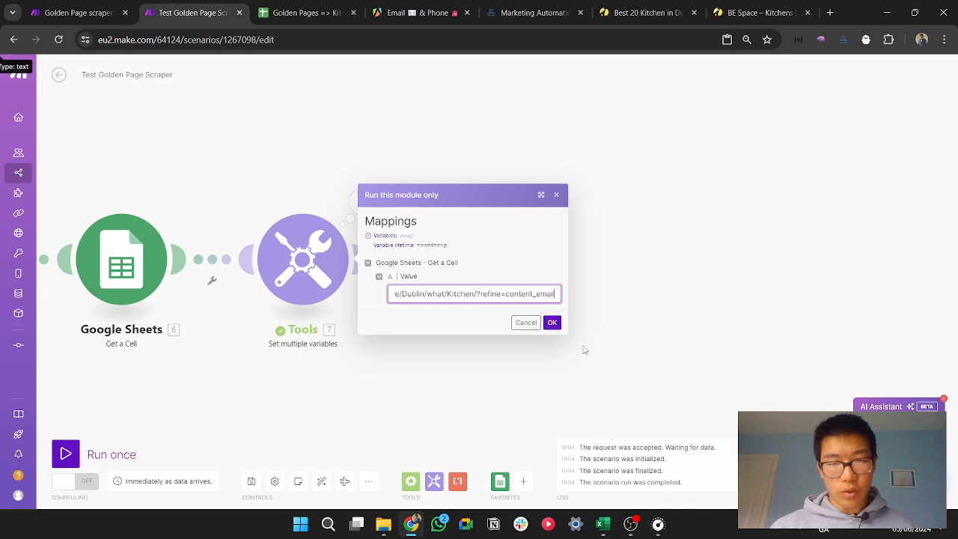
pyautogui.click(552, 323)
# Step: Inspect the two URL halves in the new output bundle and compare them with the Golden Pages page 3 URL
pyautogui.click(738, 199)
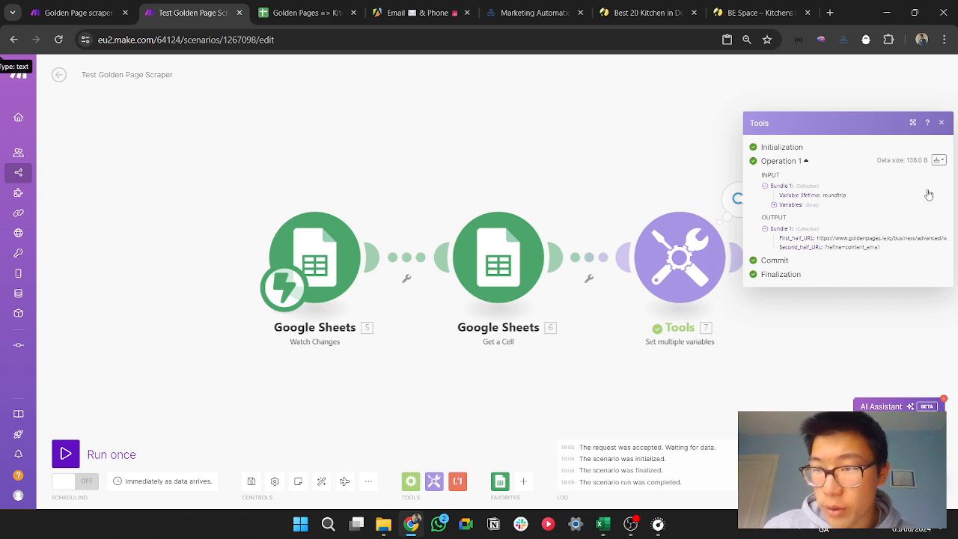
pyautogui.moveTo(662, 134); pyautogui.dragTo(210, 145)
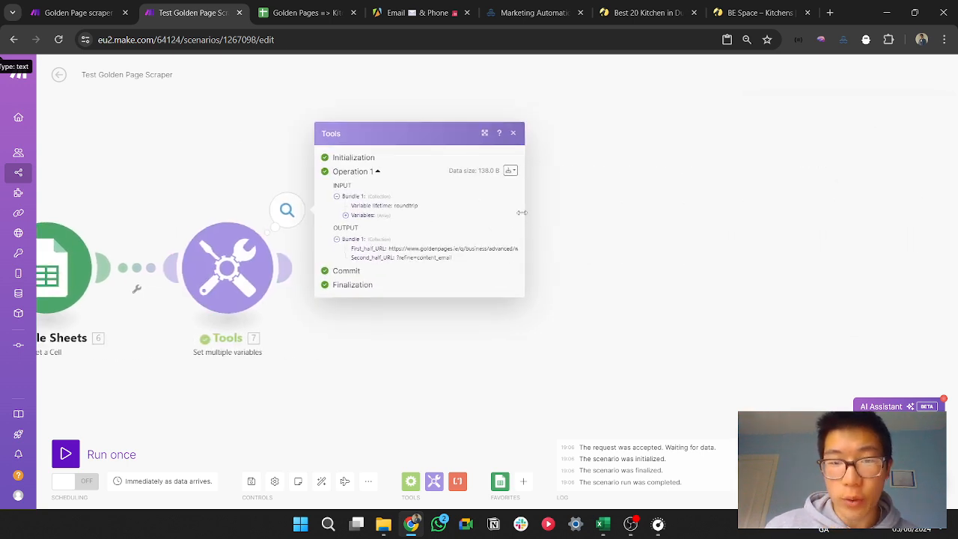
pyautogui.moveTo(522, 213); pyautogui.dragTo(820, 216)
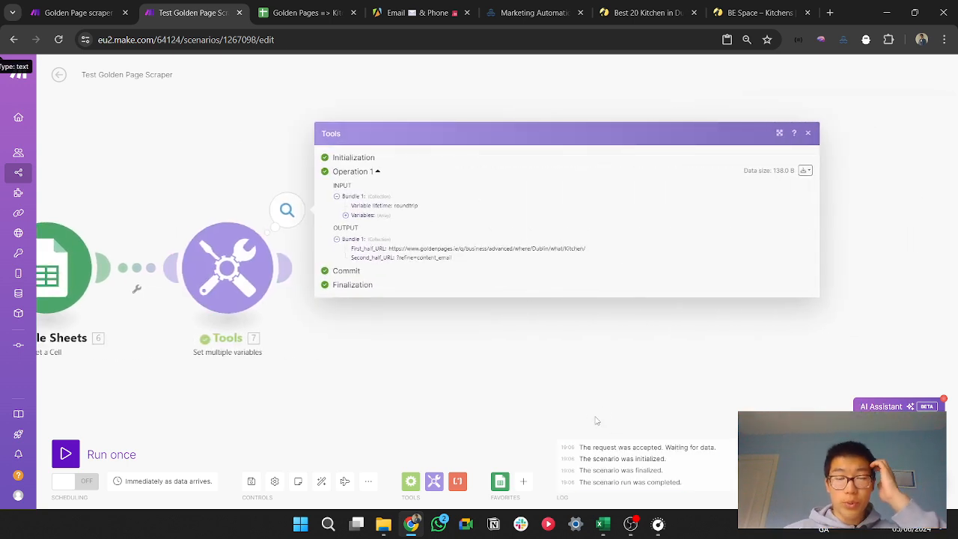
pyautogui.click(637, 13)
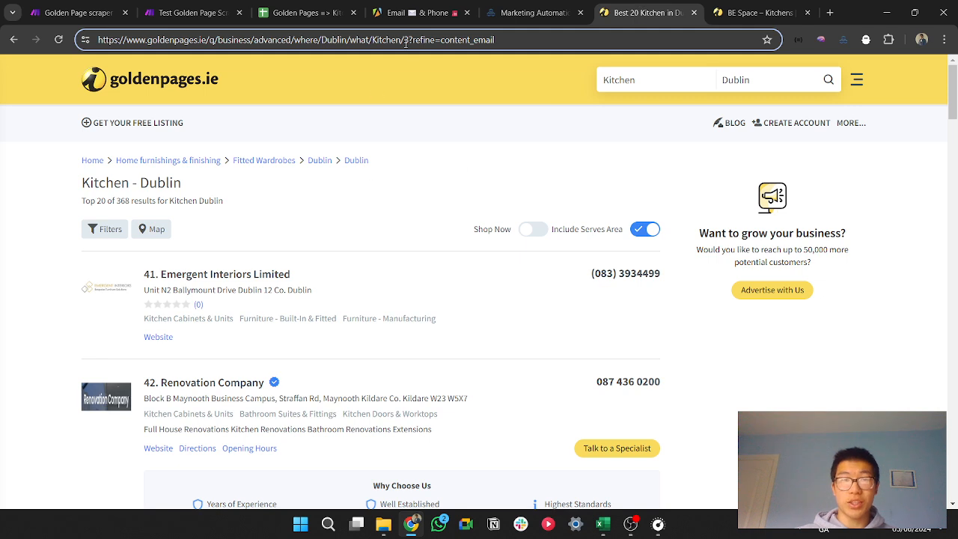
pyautogui.click(408, 110)
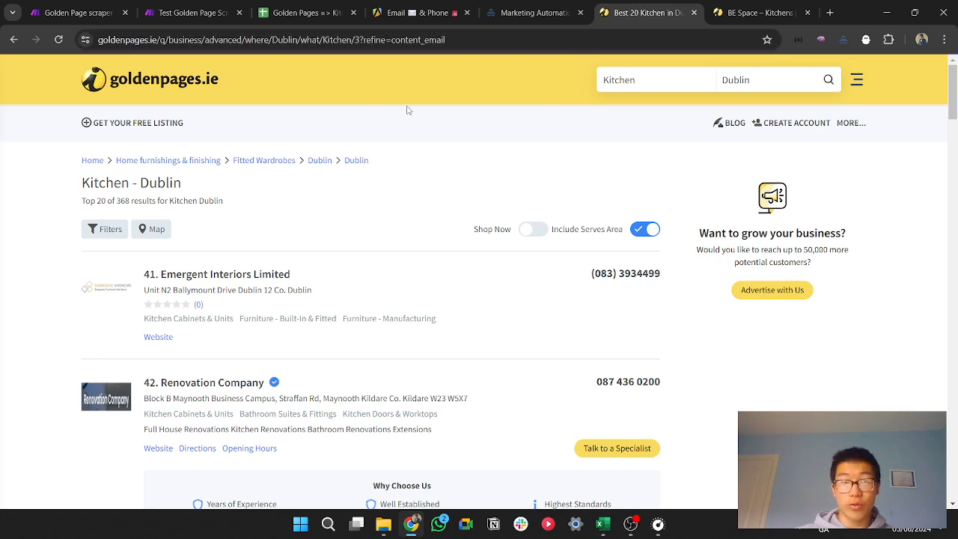
pyautogui.click(196, 13)
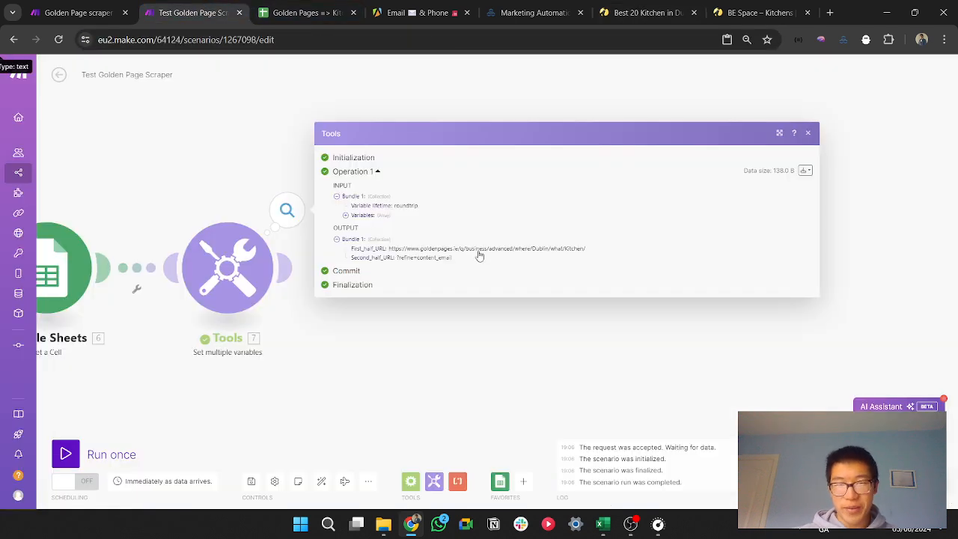
pyautogui.click(481, 338)
pyautogui.moveTo(465, 290); pyautogui.dragTo(770, 305)
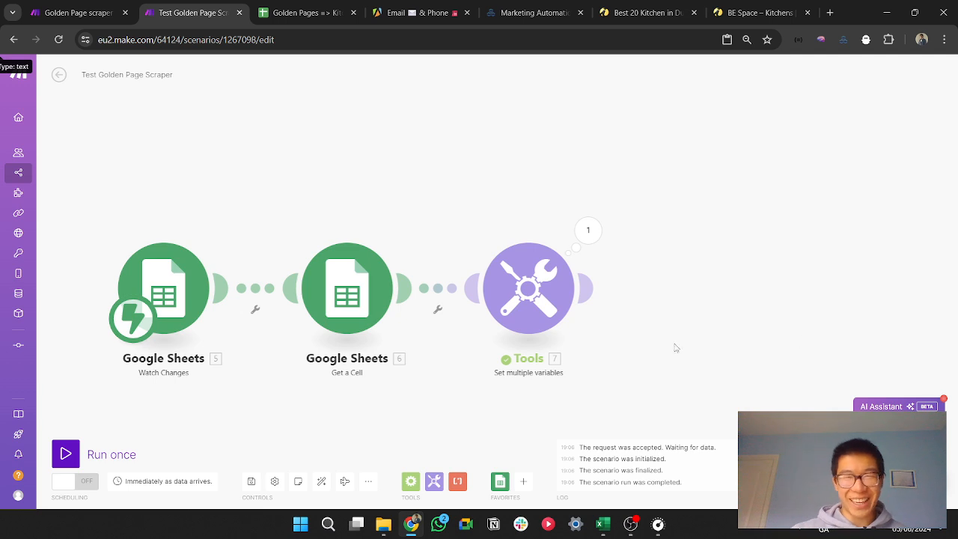
pyautogui.moveTo(603, 306)
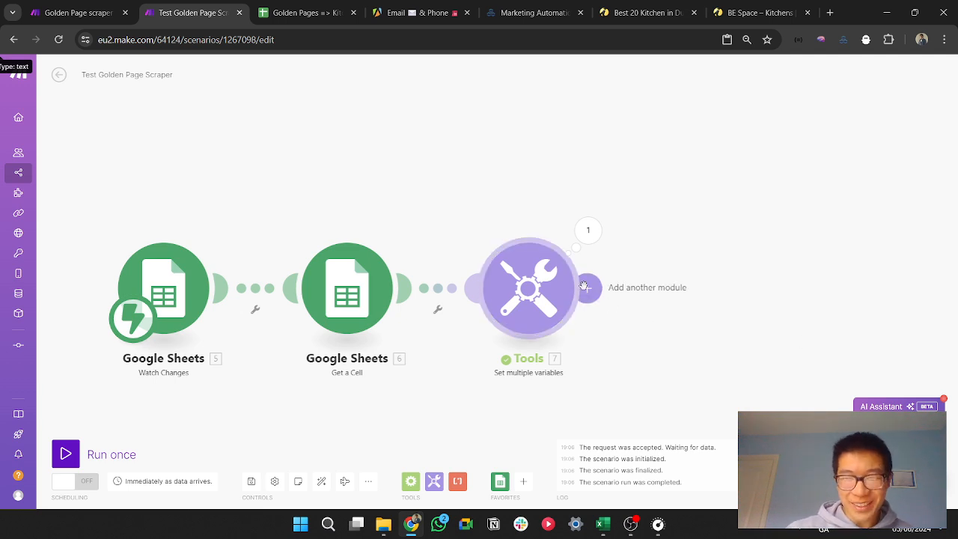
pyautogui.click(588, 289)
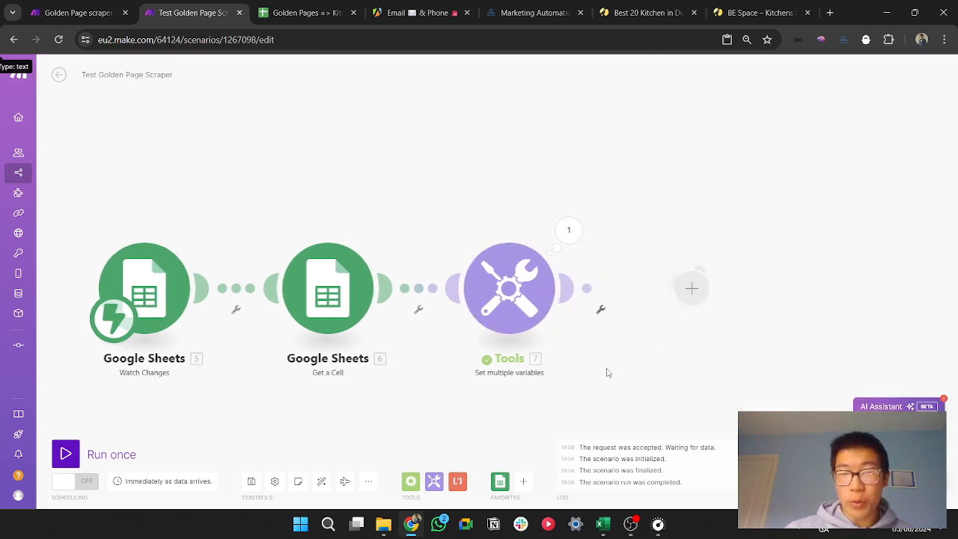
pyautogui.click(524, 309)
pyautogui.click(603, 393)
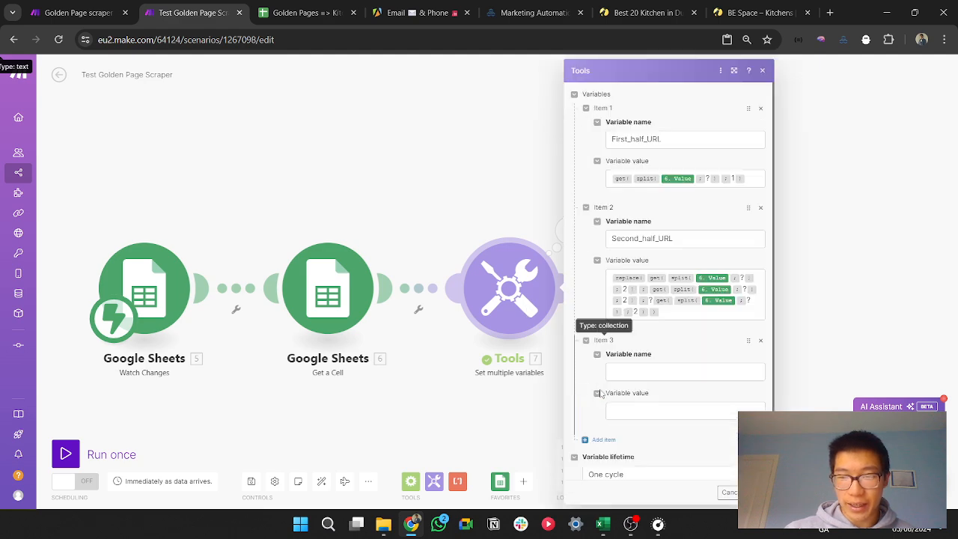
pyautogui.click(510, 396)
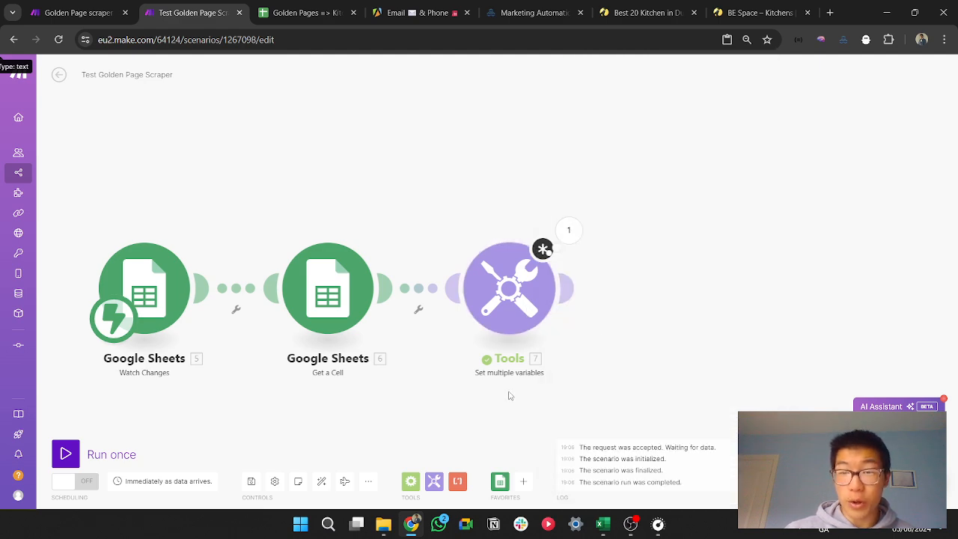
pyautogui.click(528, 277)
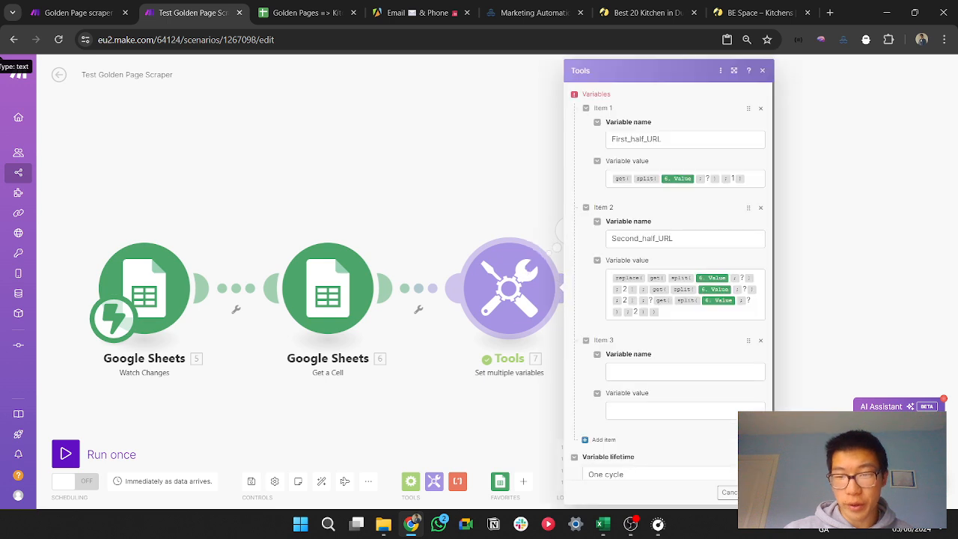
pyautogui.click(761, 340)
pyautogui.click(758, 455)
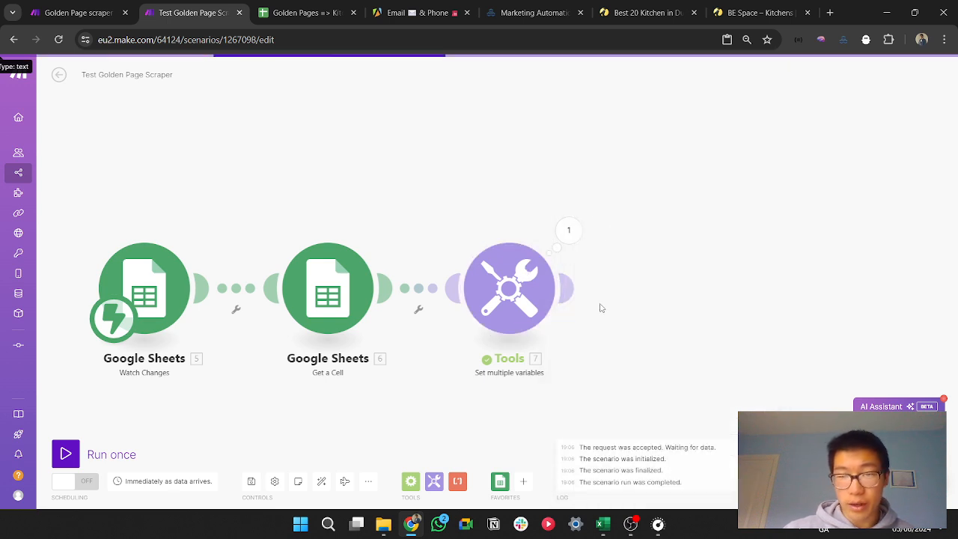
# Step: Add an Iterator module after the Set multiple variables module and start filling its Array
pyautogui.click(575, 290)
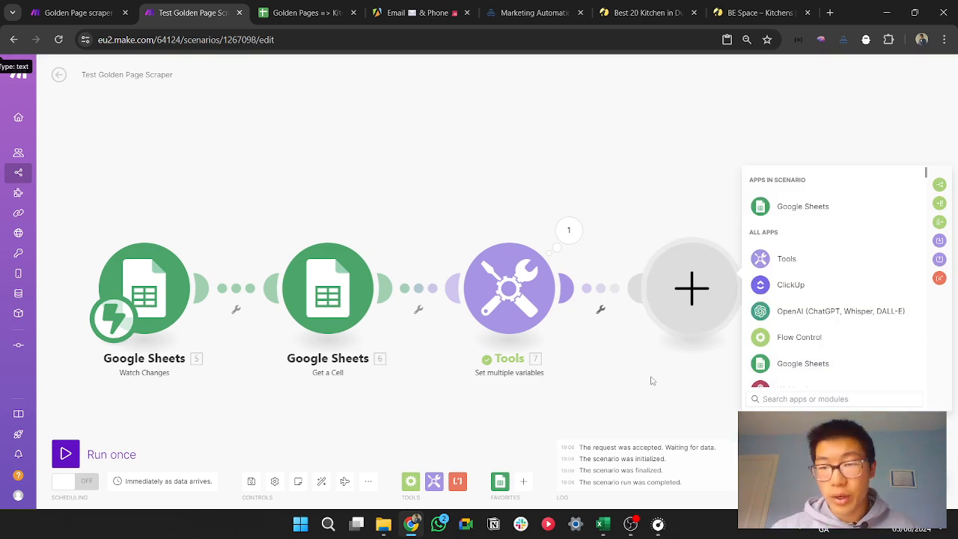
pyautogui.write('iter')
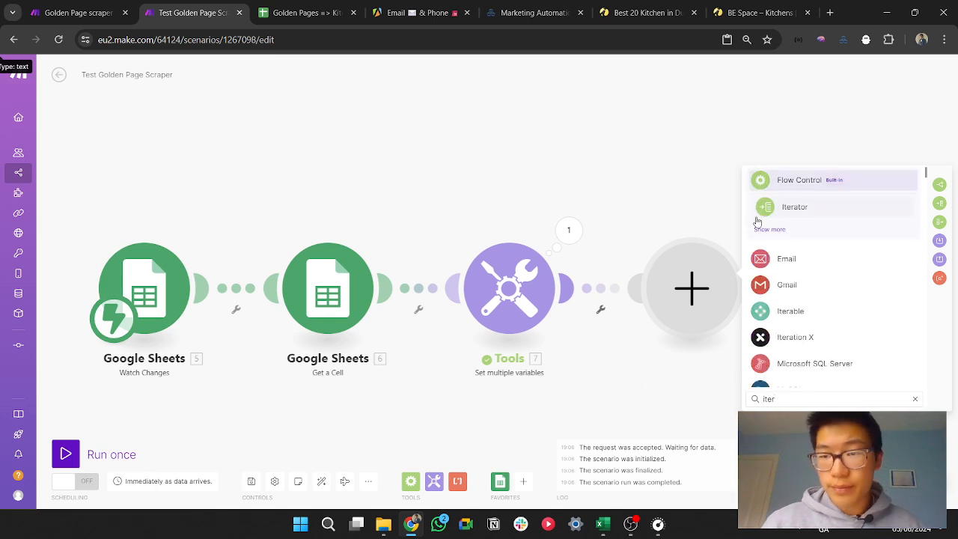
pyautogui.click(774, 210)
pyautogui.click(792, 291)
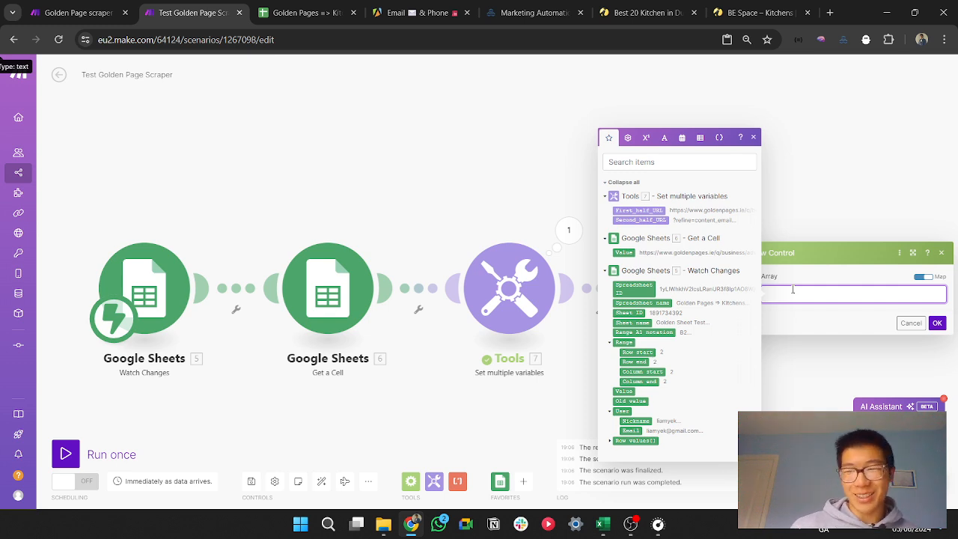
# Step: Open the "Array of Numbers 1-100" chat in ChatGPT in a new browser tab and copy the printed array without spaces
pyautogui.hotkey('ctrl', 't')
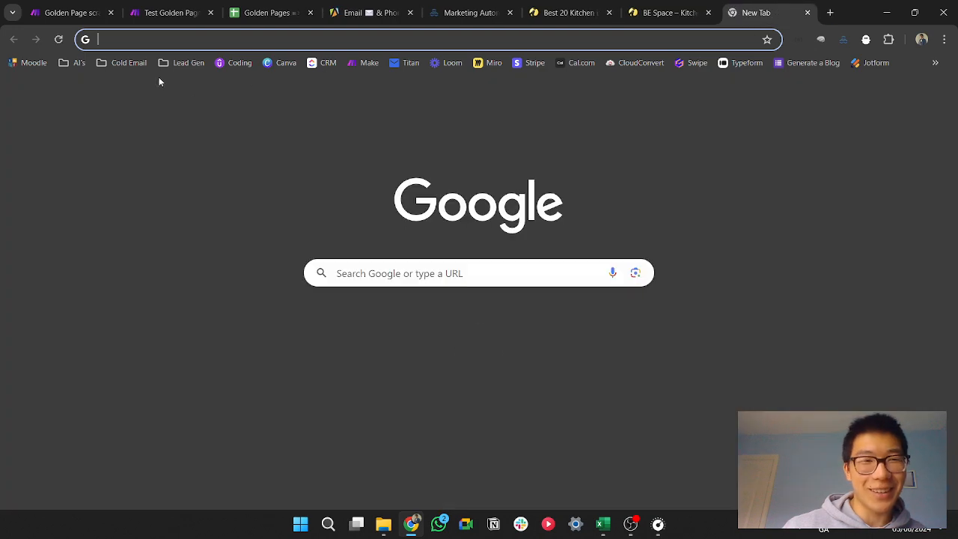
pyautogui.click(75, 63)
pyautogui.click(94, 80)
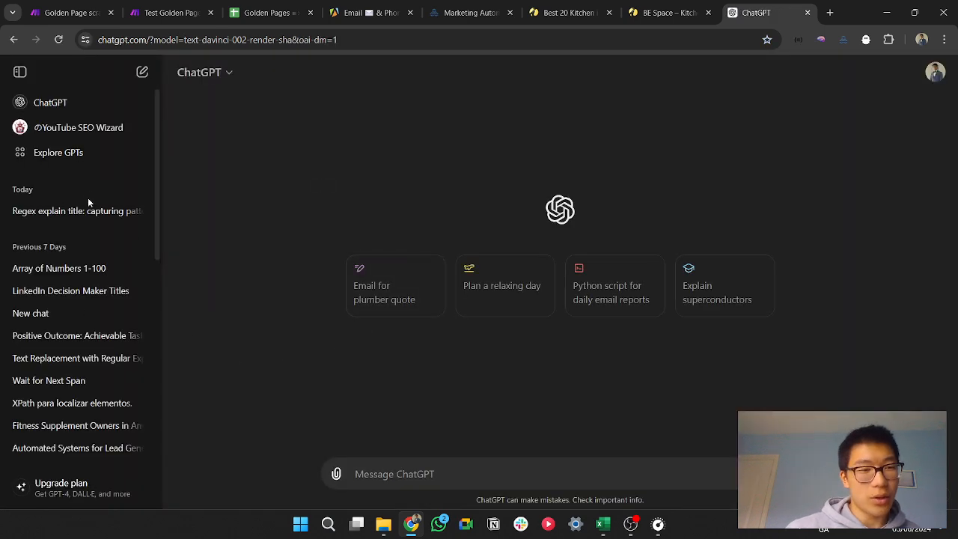
pyautogui.click(90, 268)
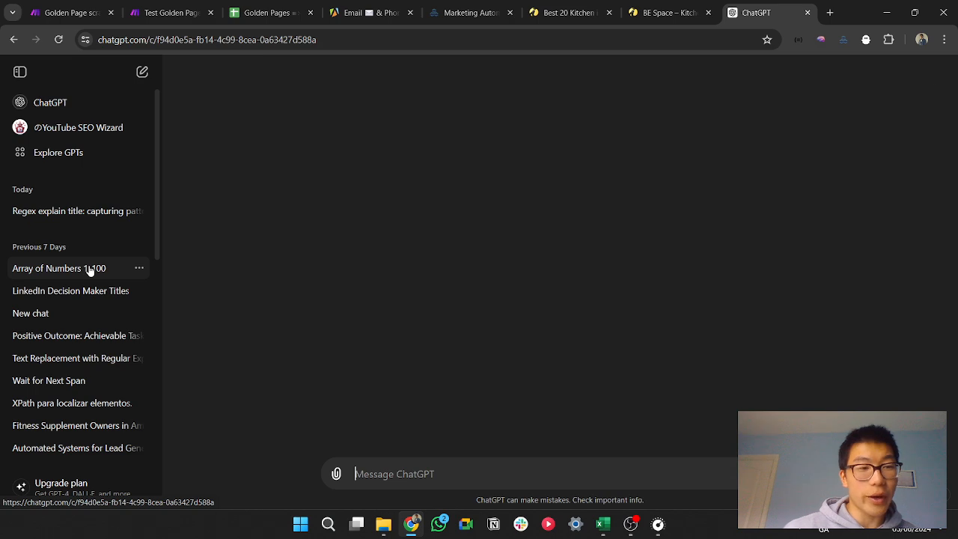
pyautogui.scroll(5, 547, 348)
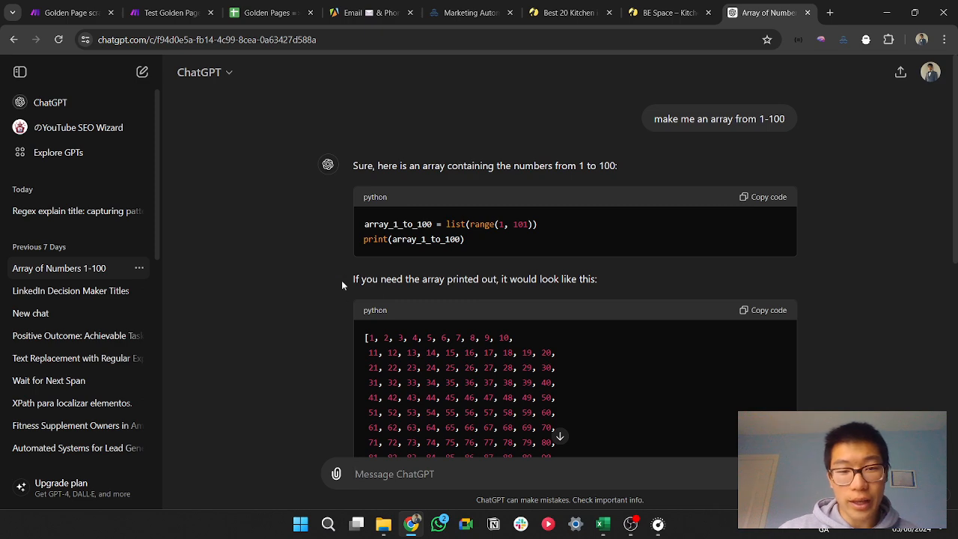
pyautogui.moveTo(342, 280); pyautogui.dragTo(625, 287)
pyautogui.click(608, 279)
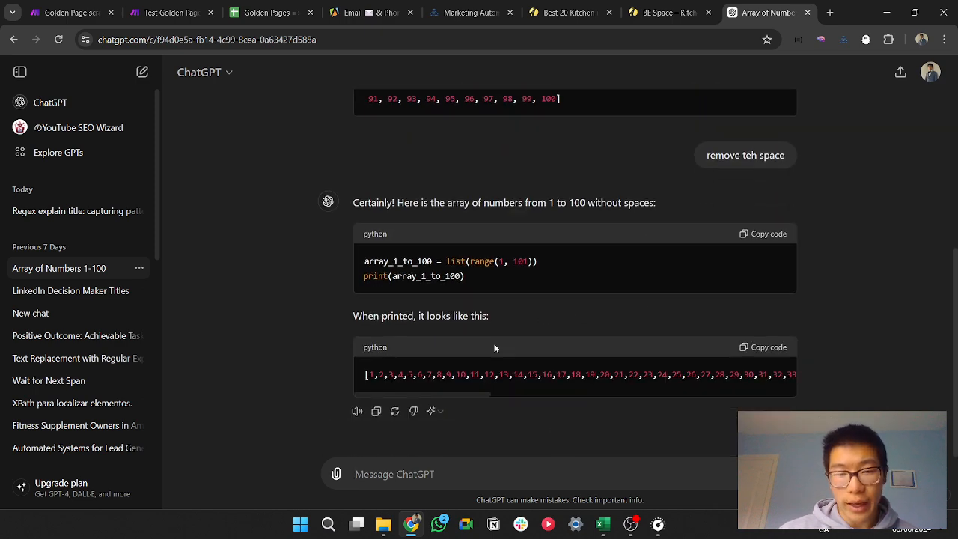
pyautogui.click(770, 347)
# Step: Return to the Make scenario, set the Iterator's Array to the copied numbers 1 to 100 and save the module
pyautogui.click(266, 13)
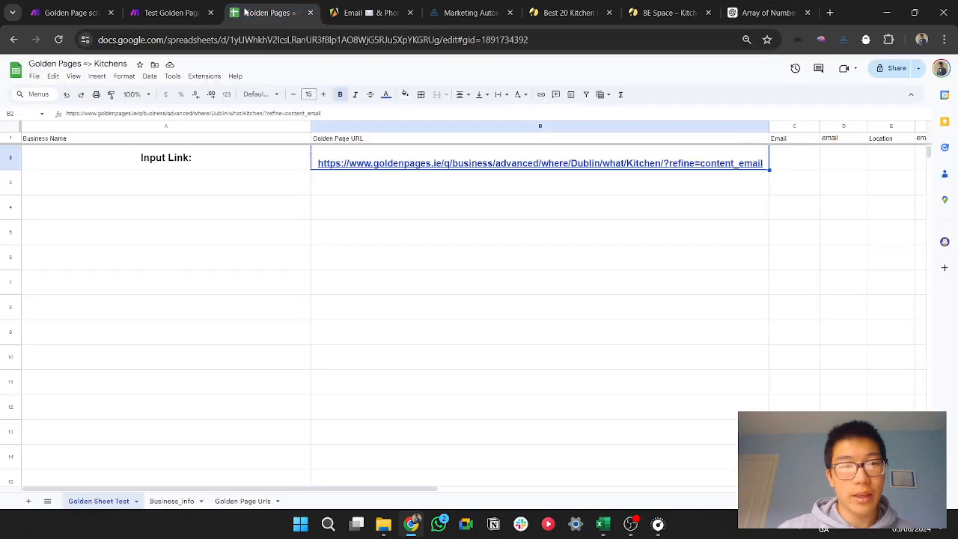
pyautogui.click(169, 13)
pyautogui.hotkey('ctrl', 'v')
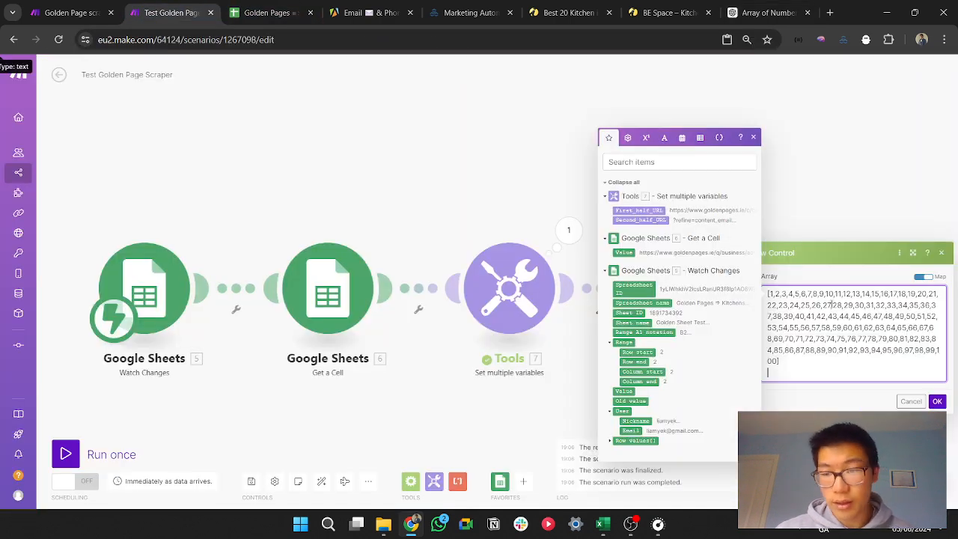
pyautogui.click(937, 401)
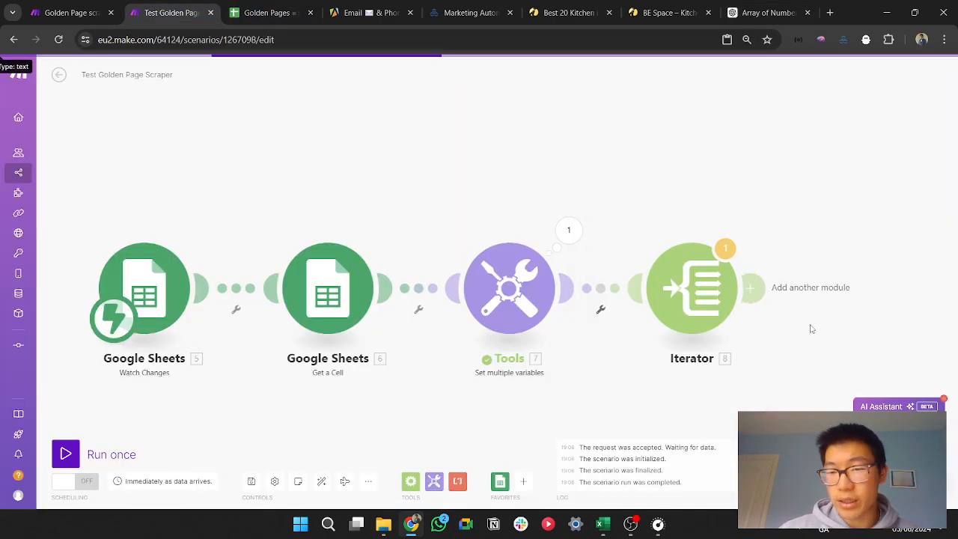
# Step: Add a Tools Increment function module after the Iterator, resetting its value after one scenario run, and save it
pyautogui.moveTo(813, 325); pyautogui.dragTo(631, 311)
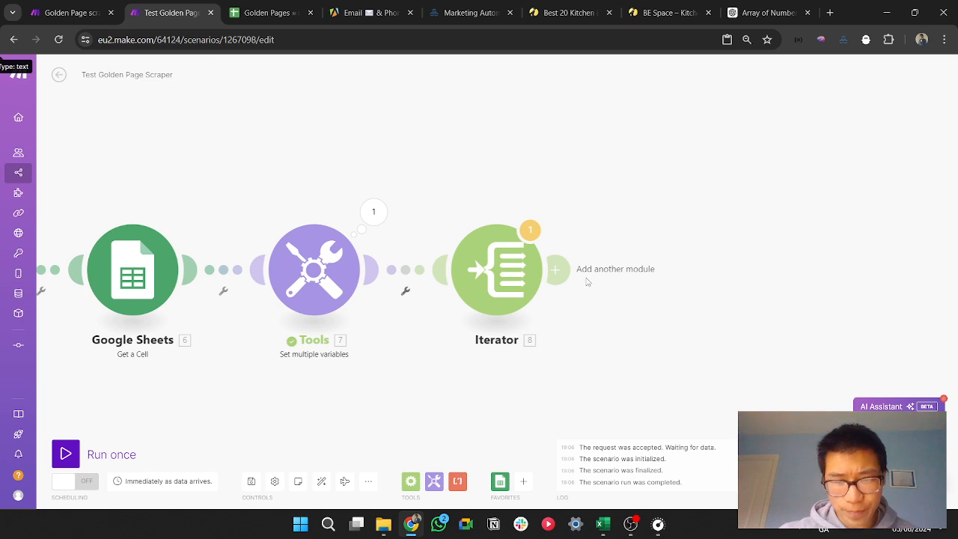
pyautogui.click(555, 271)
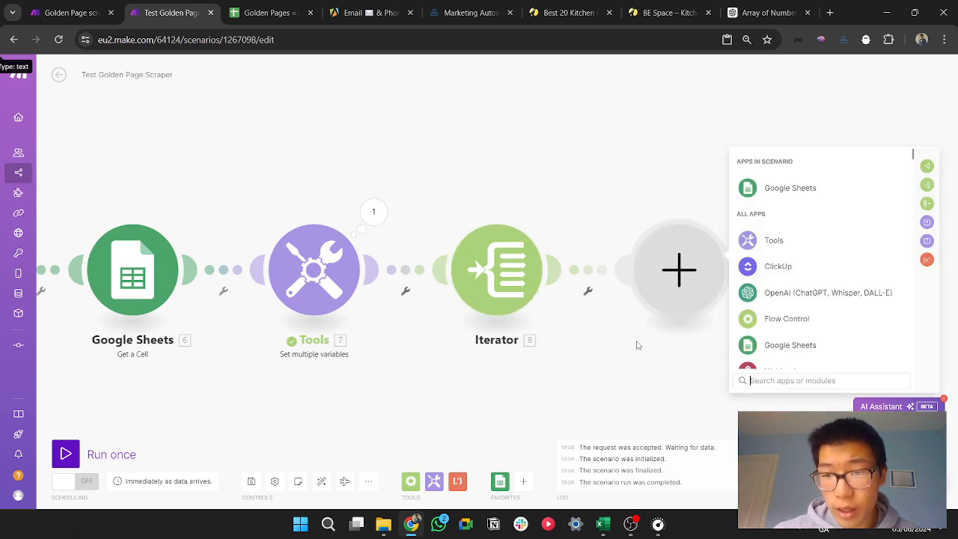
pyautogui.click(773, 250)
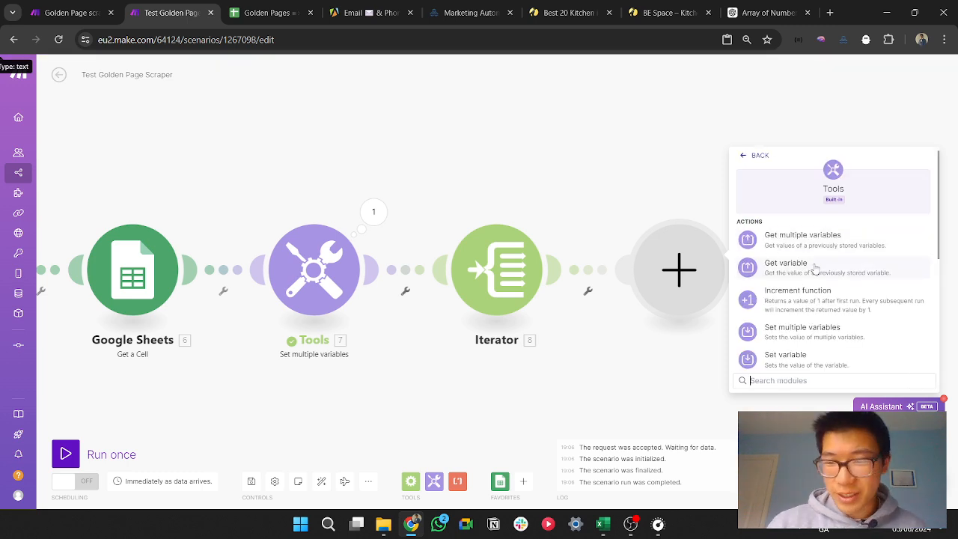
pyautogui.click(816, 298)
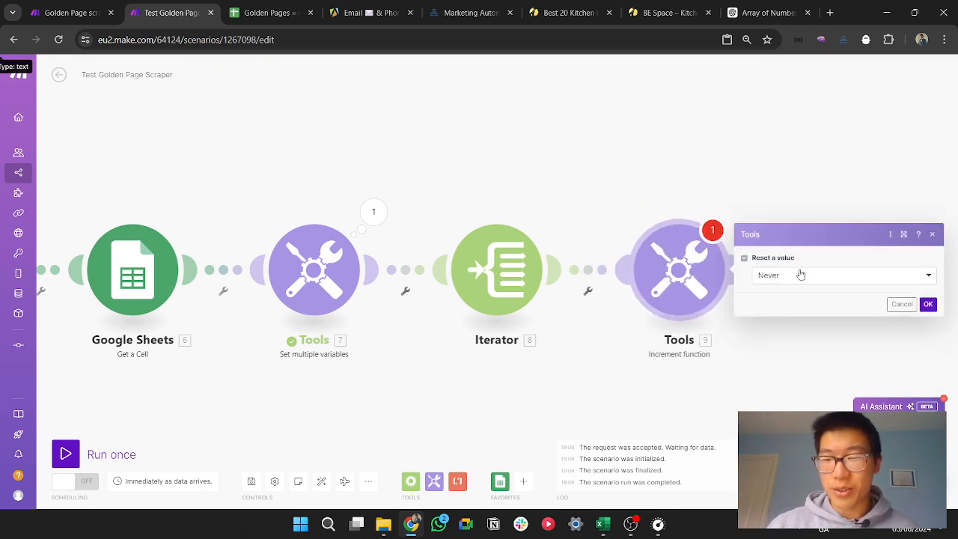
pyautogui.click(801, 275)
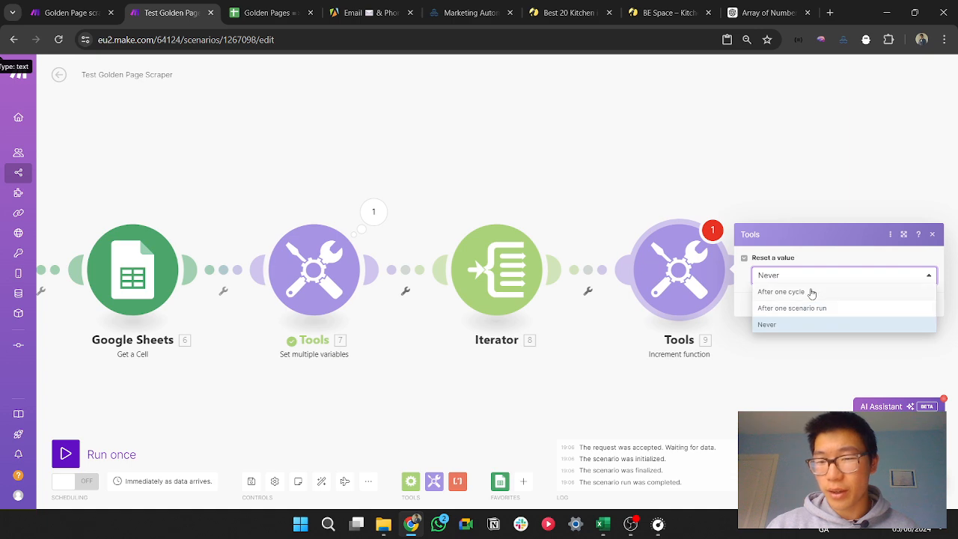
pyautogui.click(813, 307)
pyautogui.click(936, 308)
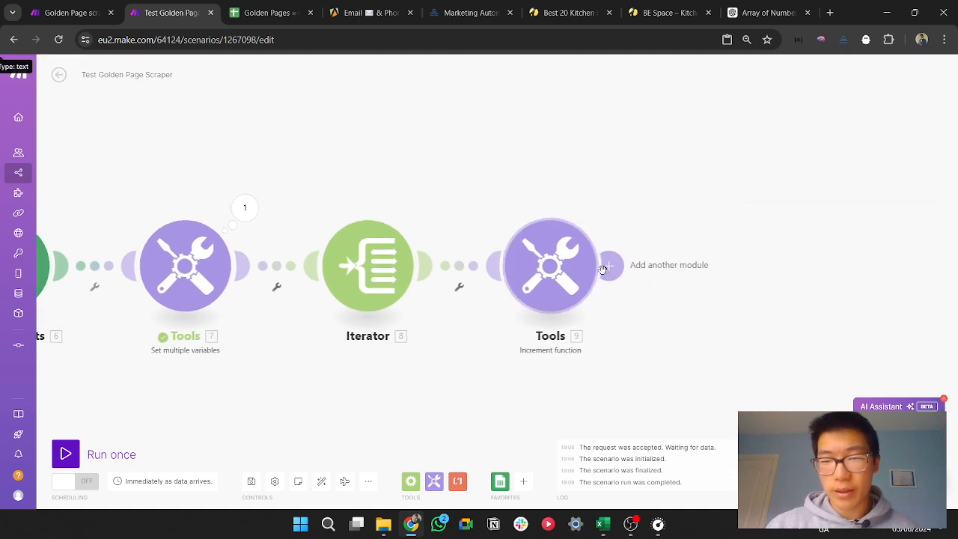
# Step: Add an HTTP Make a request module after the Increment function module
pyautogui.click(613, 265)
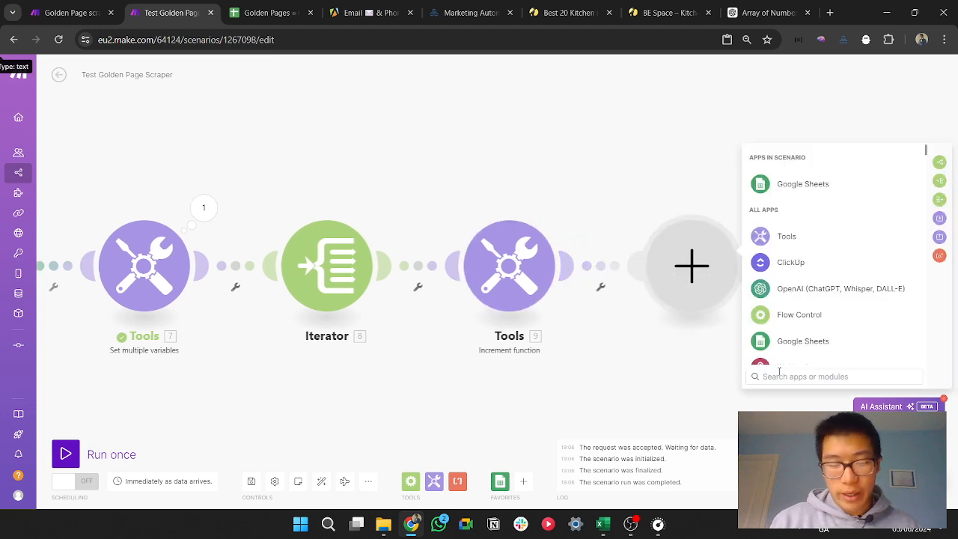
pyautogui.write('htt')
pyautogui.click(814, 157)
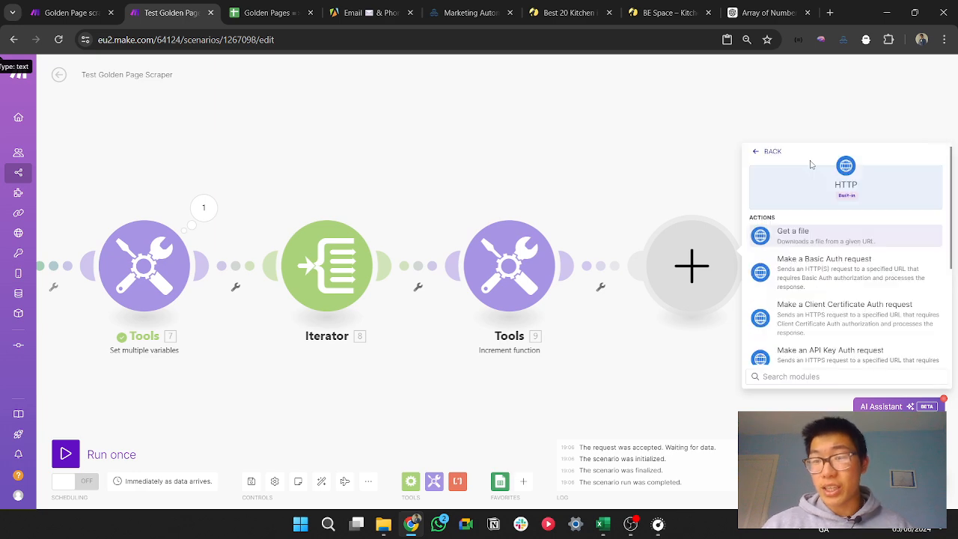
pyautogui.scroll(-5, 861, 330)
pyautogui.scroll(-1, 850, 342)
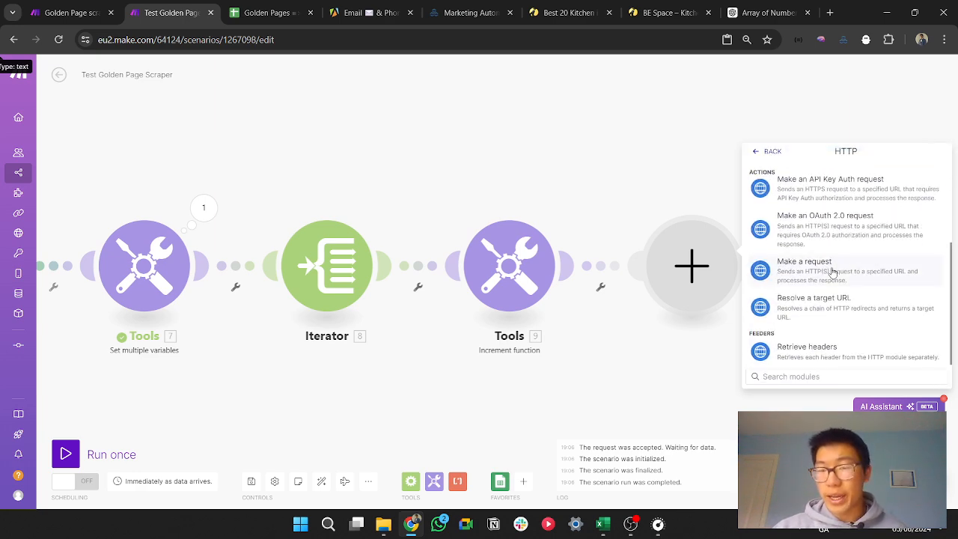
pyautogui.click(817, 263)
# Step: Build the request URL from First_half_URL, the increment value i and Second_half_URL, keep the GET method, and save the module
pyautogui.click(806, 163)
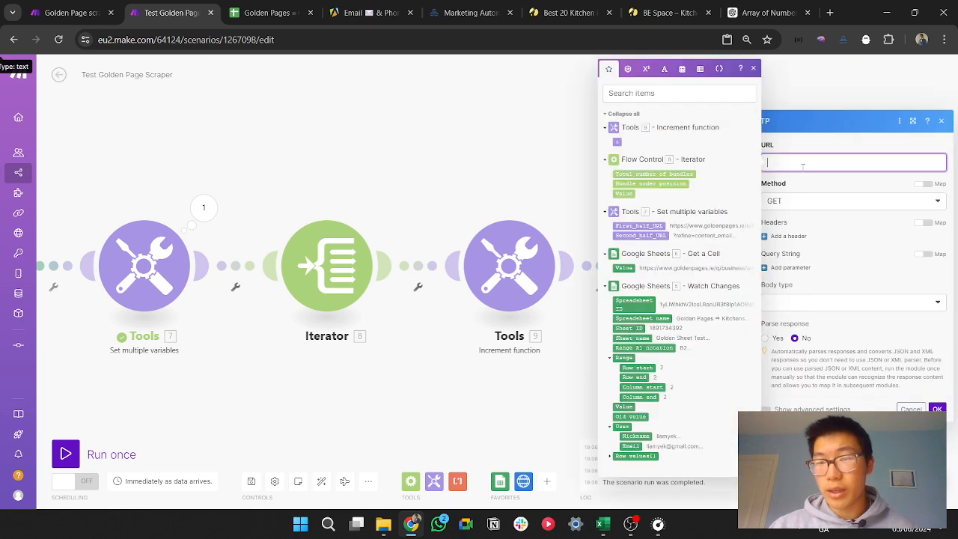
pyautogui.click(638, 225)
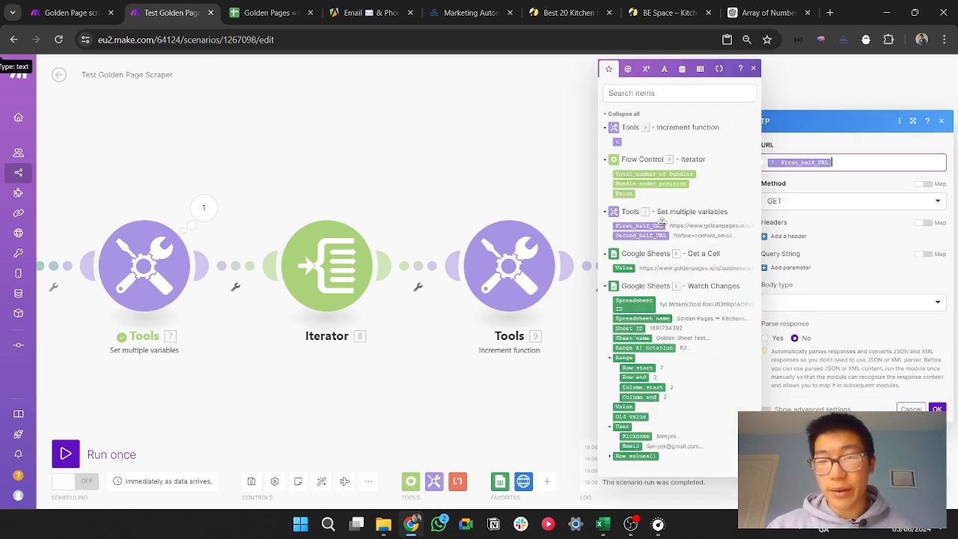
pyautogui.click(617, 142)
pyautogui.click(641, 235)
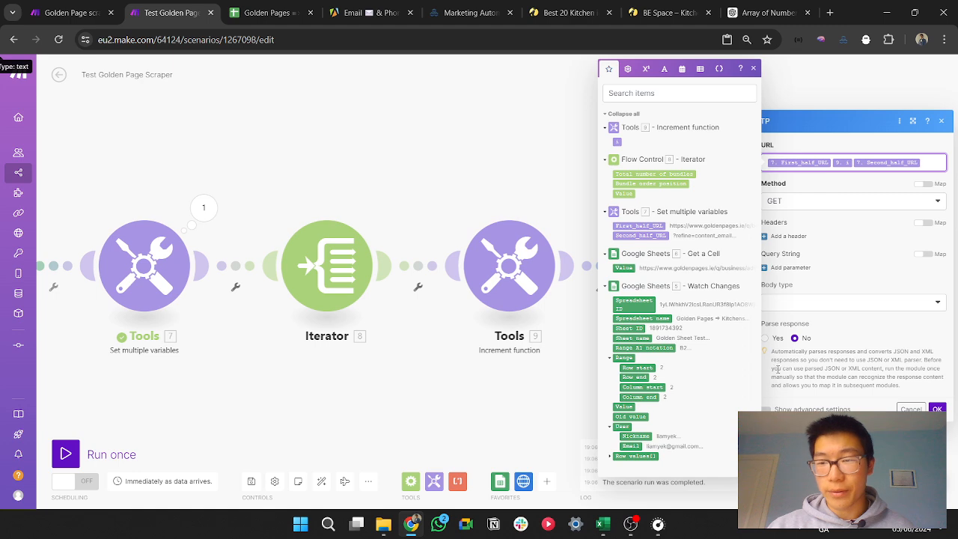
pyautogui.click(936, 408)
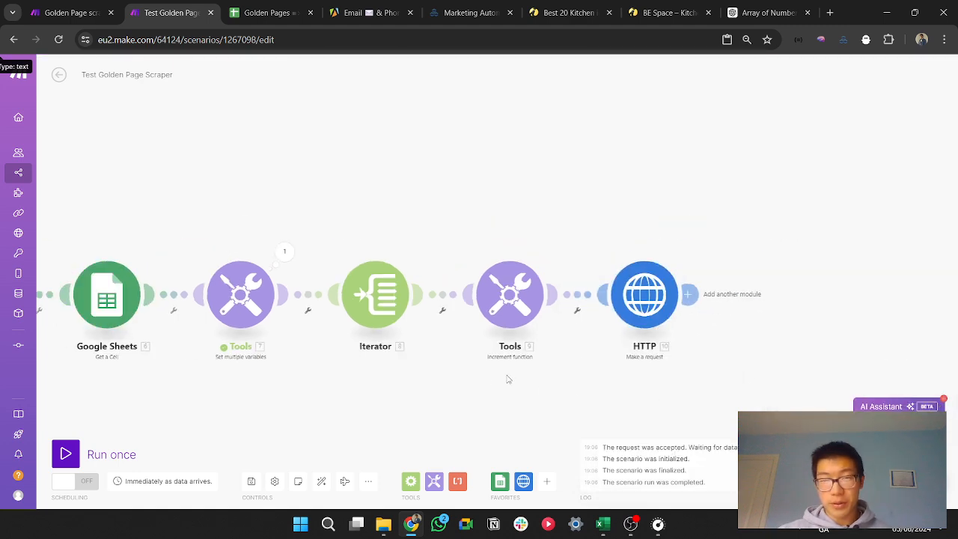
# Step: Clear the search link from cell B2 of the Golden Sheet Test sheet and return to the Make scenario
pyautogui.hotkey('ctrl', 'Tab')
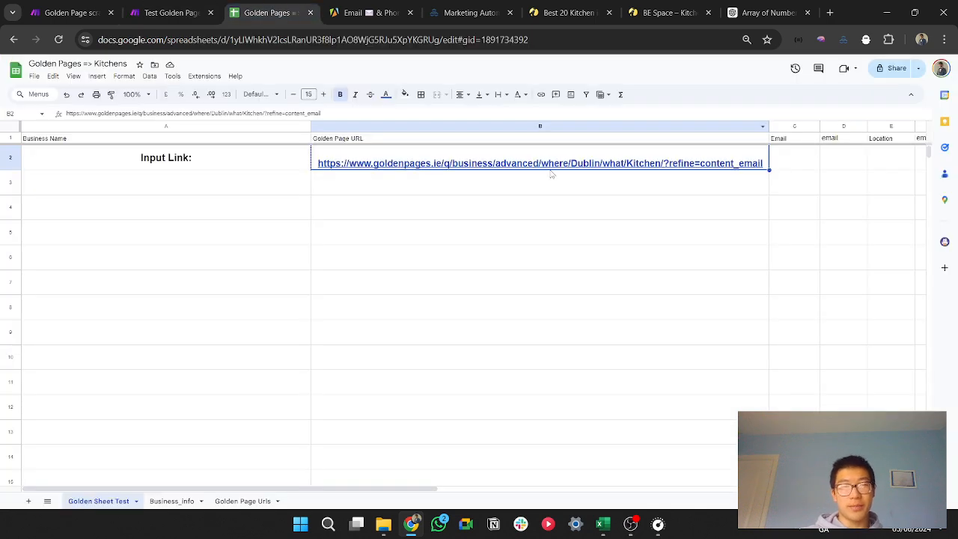
pyautogui.press('Delete')
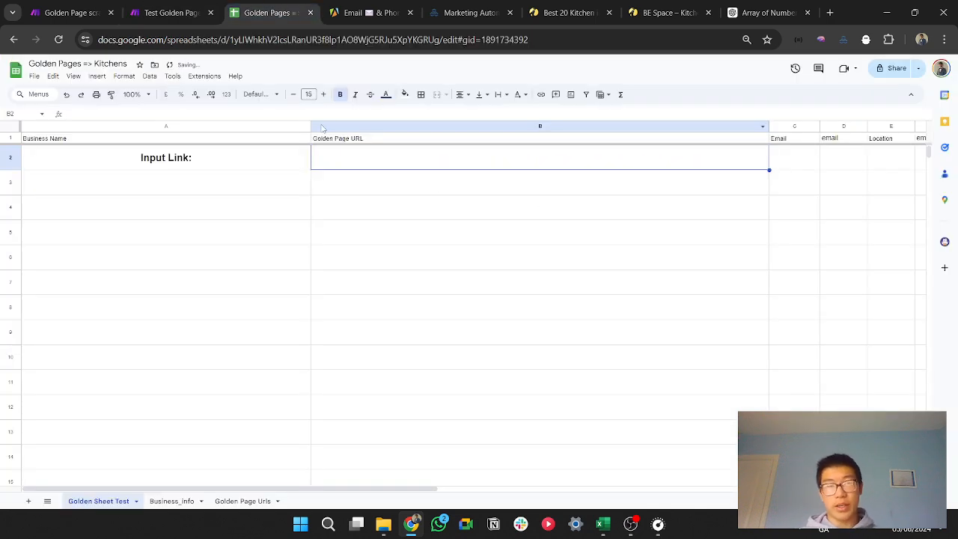
pyautogui.click(183, 7)
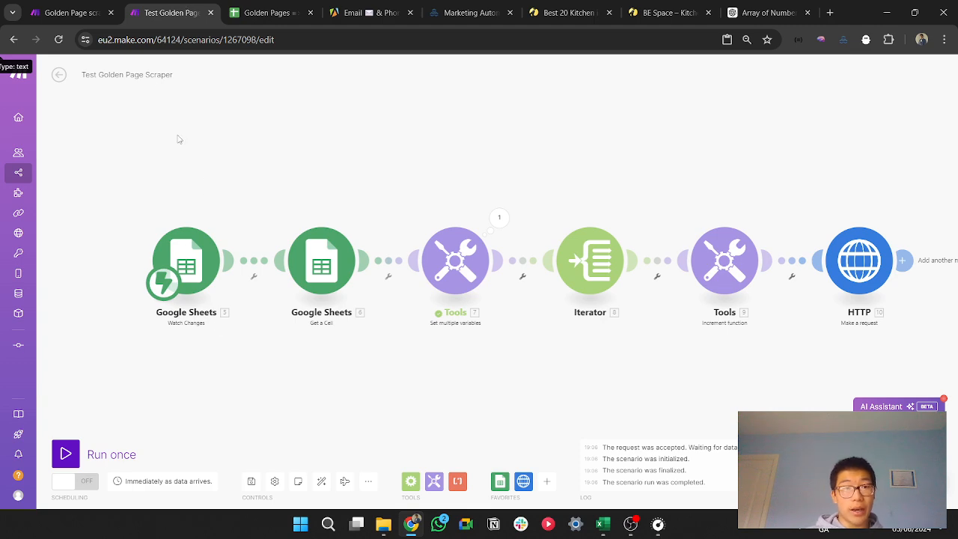
pyautogui.scroll(2, 220, 349)
pyautogui.moveTo(220, 349); pyautogui.dragTo(405, 364)
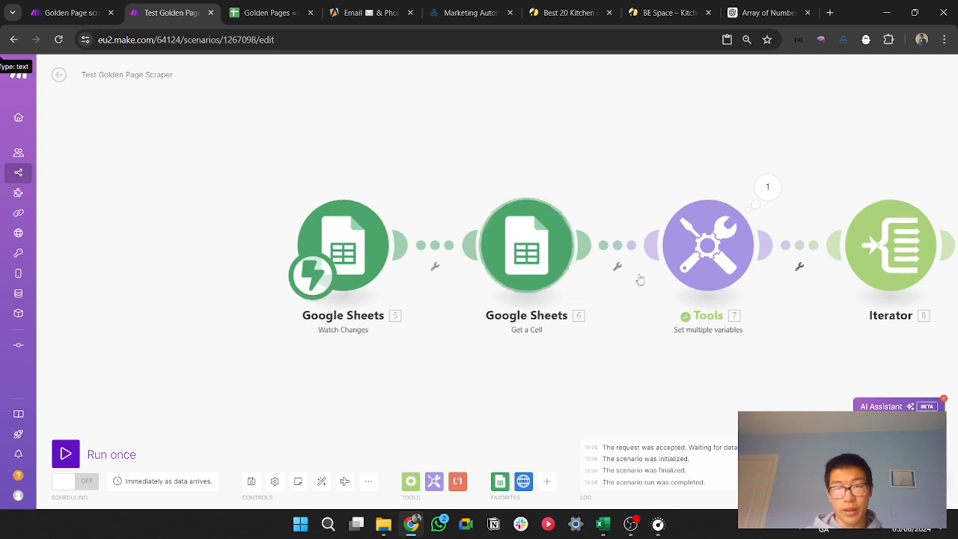
pyautogui.moveTo(591, 344); pyautogui.dragTo(252, 351)
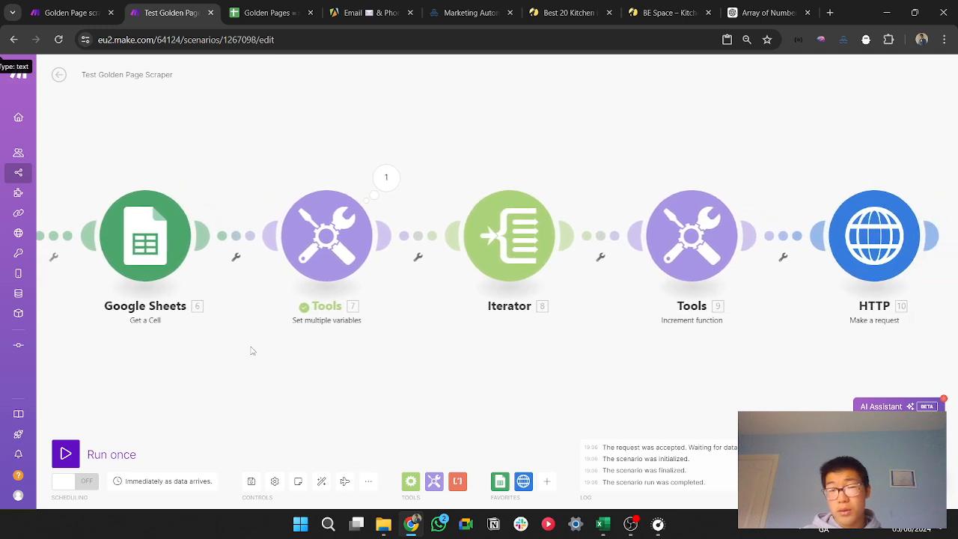
# Step: Unlink the Set multiple variables module from the Iterator and move the three modules before the break up as a separate chain
pyautogui.click(318, 243)
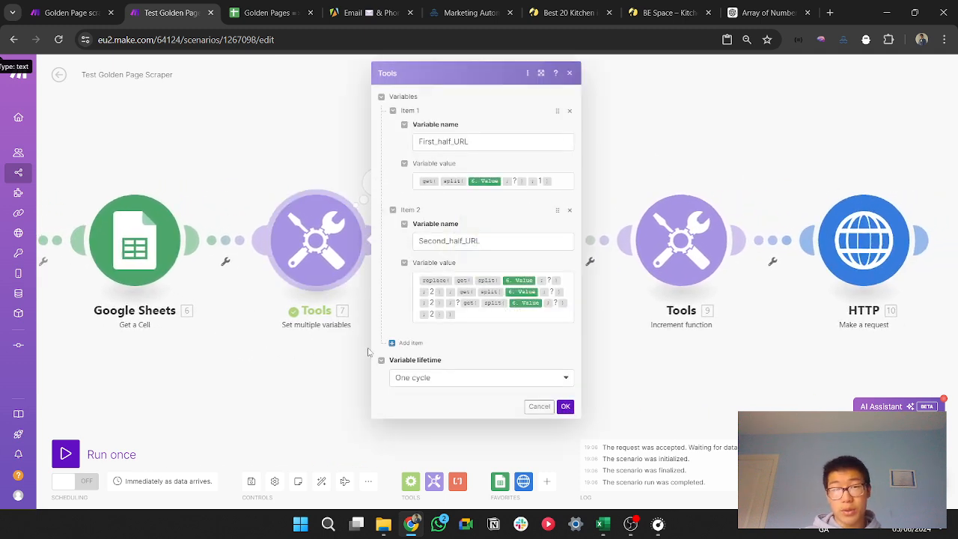
pyautogui.moveTo(274, 393); pyautogui.dragTo(457, 393)
pyautogui.rightClick(580, 242)
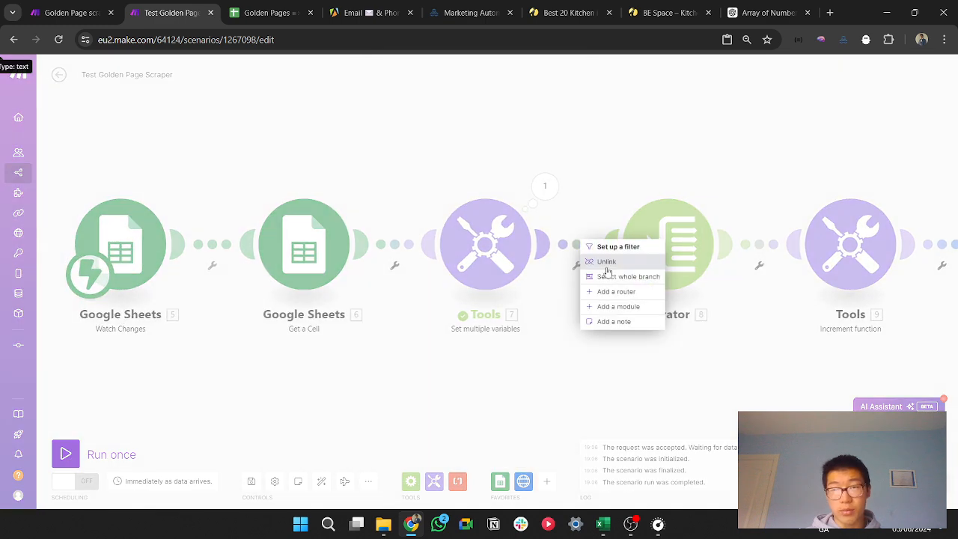
pyautogui.click(608, 263)
pyautogui.moveTo(100, 342); pyautogui.dragTo(492, 100)
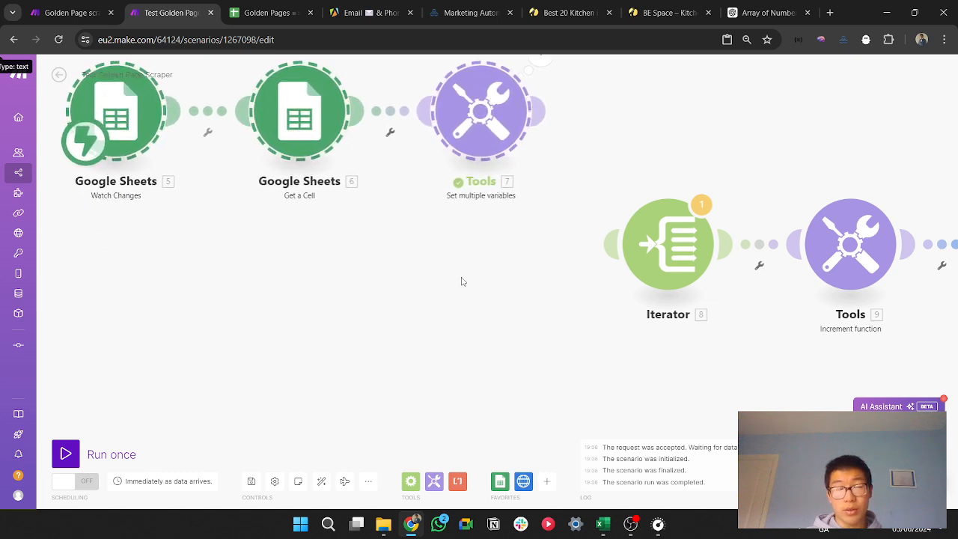
pyautogui.click(462, 281)
# Step: Add a Tools Basic trigger module below the detached chain and give its first bundle one empty item
pyautogui.click(825, 259)
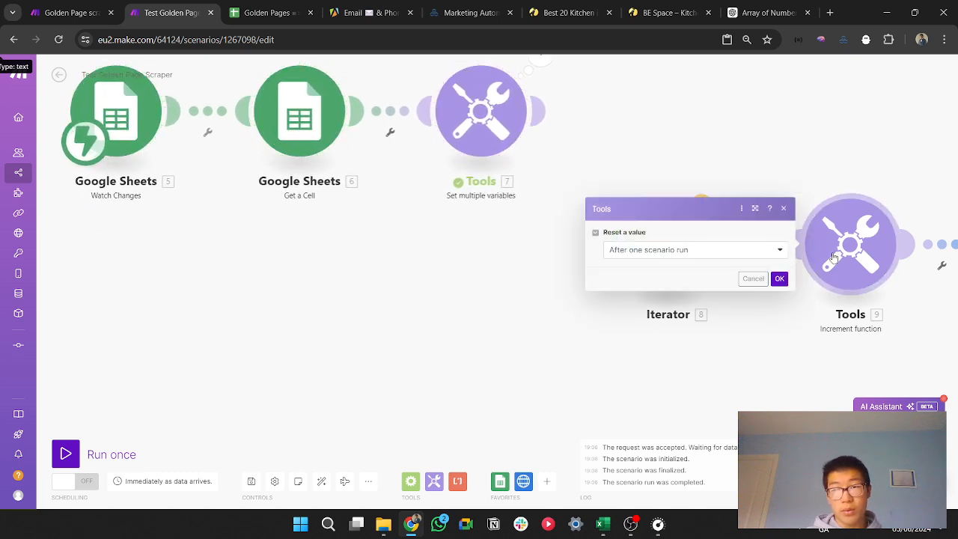
pyautogui.click(570, 370)
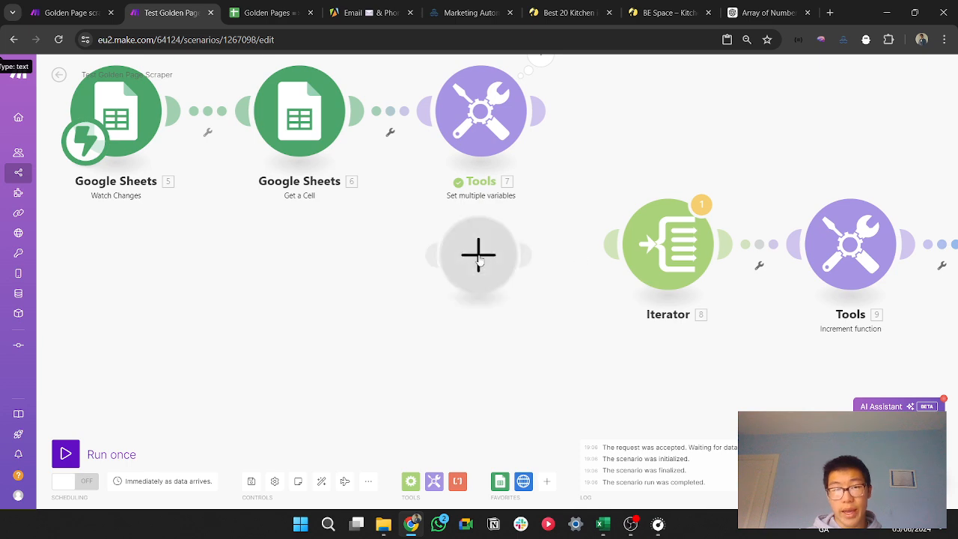
pyautogui.click(479, 256)
pyautogui.write('trigg')
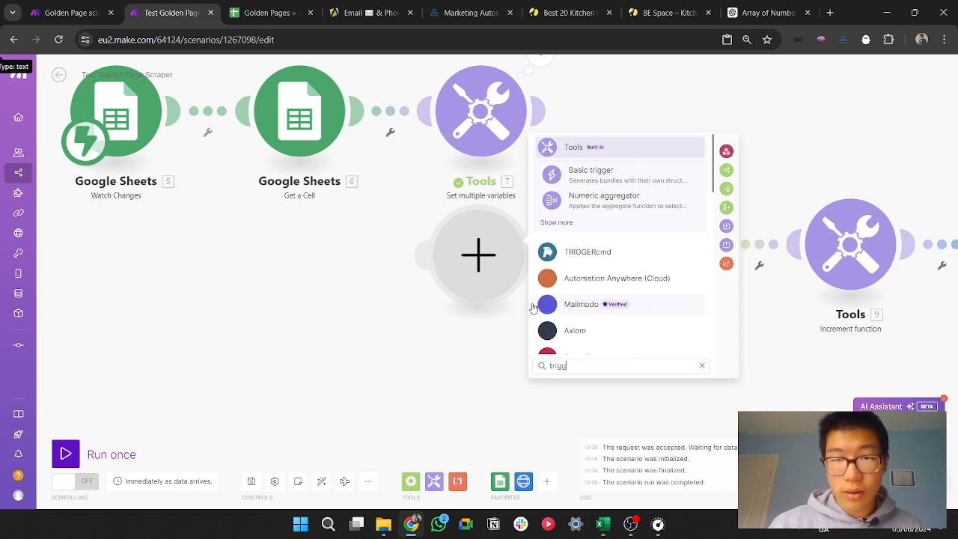
pyautogui.click(590, 175)
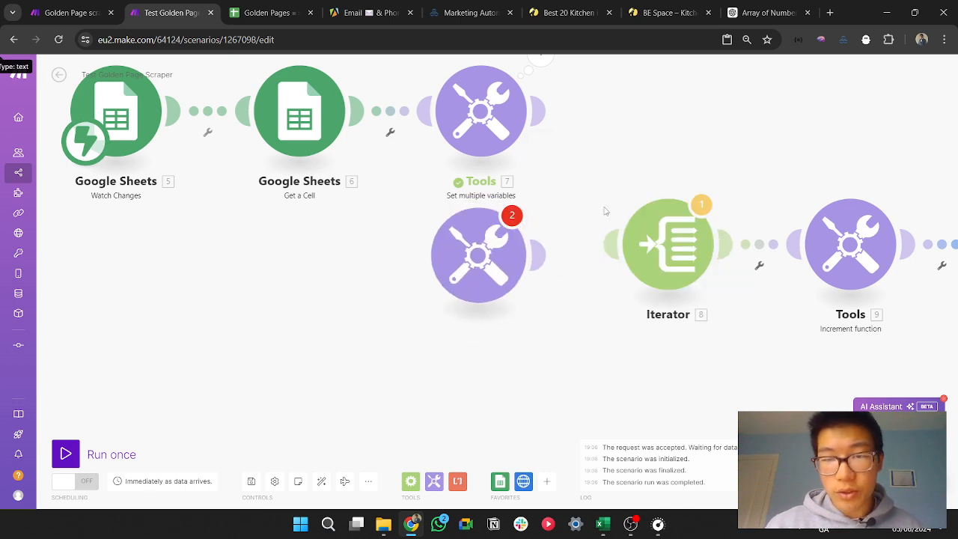
pyautogui.click(571, 260)
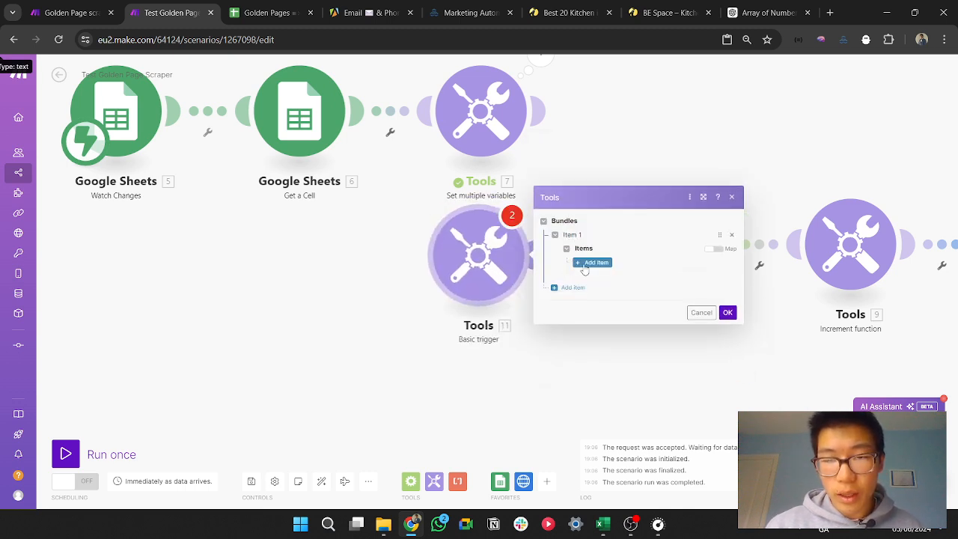
pyautogui.click(592, 261)
pyautogui.click(487, 391)
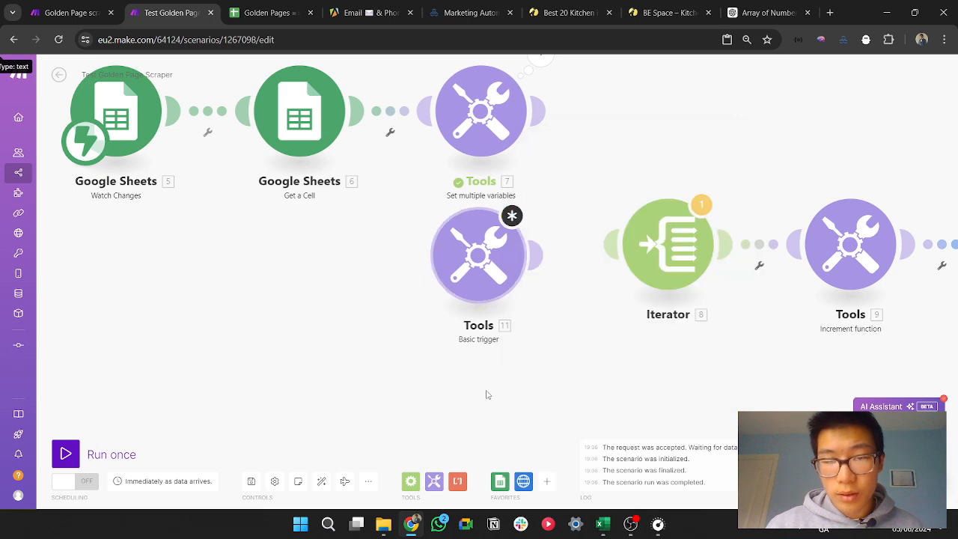
# Step: Shift the Basic trigger away from the Iterator and clone the Set multiple variables module, linking the copy between the trigger and the Iterator
pyautogui.moveTo(483, 273); pyautogui.dragTo(313, 291)
pyautogui.rightClick(486, 132)
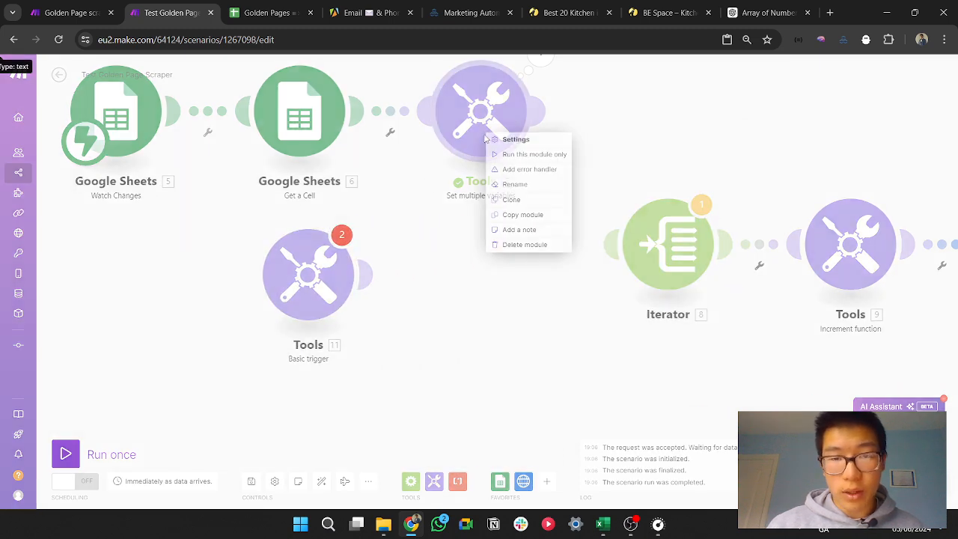
pyautogui.click(546, 199)
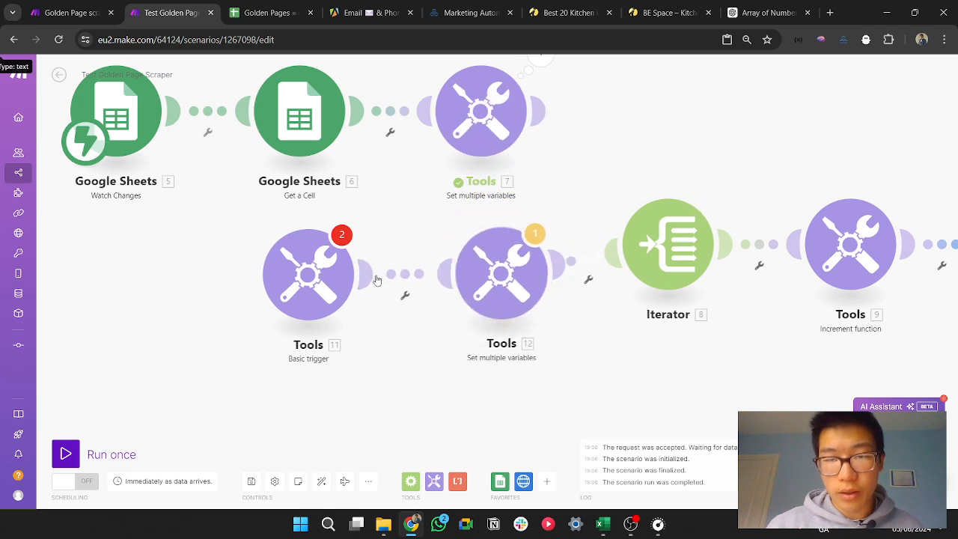
# Step: Name the Basic trigger's item URL, paste the Golden Pages Kitchen search link as its value, and save the module
pyautogui.click(309, 275)
pyautogui.click(457, 247)
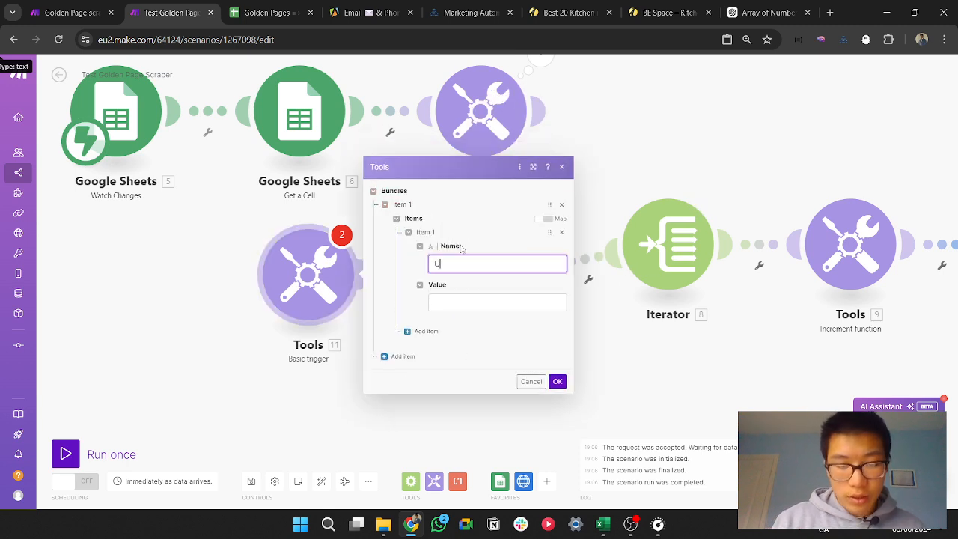
pyautogui.click(510, 303)
pyautogui.hotkey('ctrl', 'v')
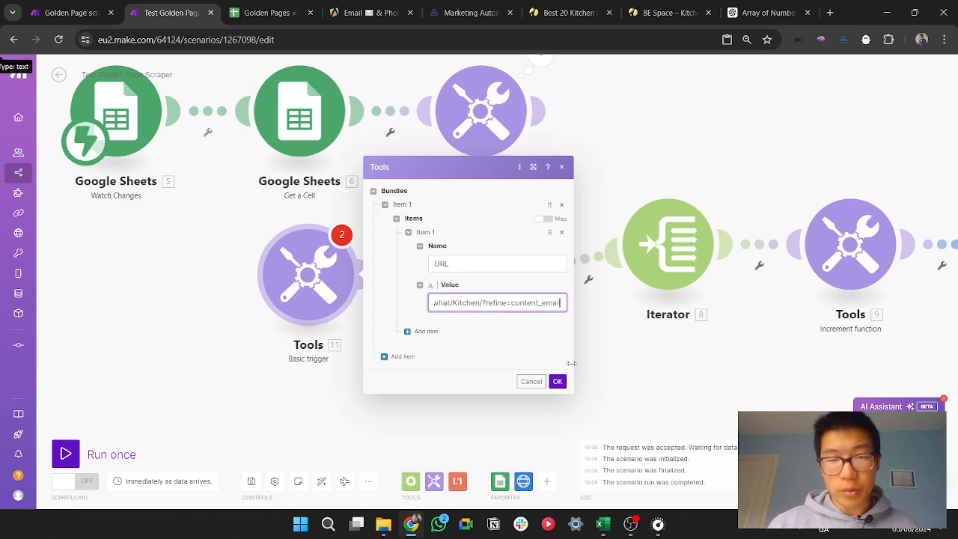
pyautogui.click(558, 382)
# Step: In the cloned Set multiple variables module, replace the Google Sheets value in the First_half_URL formula with the Basic trigger's url
pyautogui.click(527, 284)
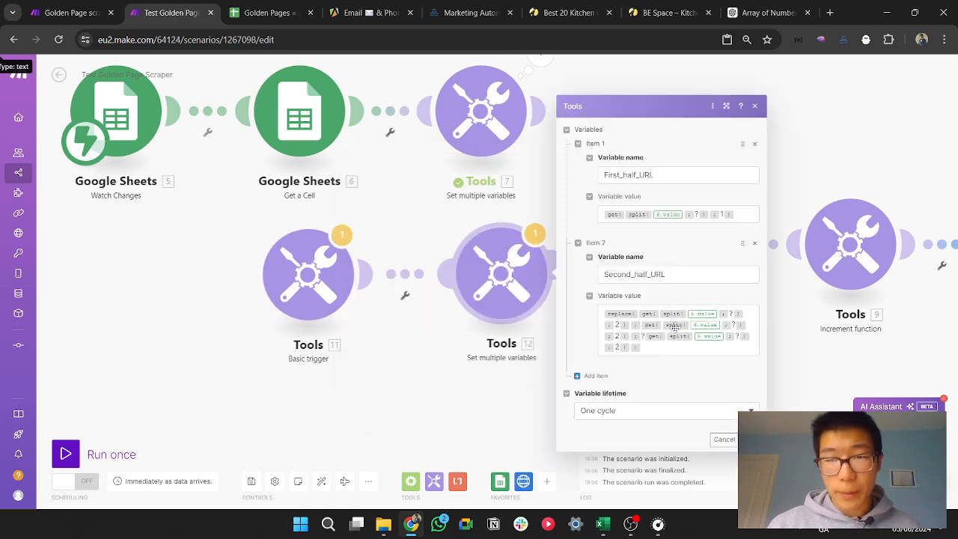
pyautogui.click(678, 214)
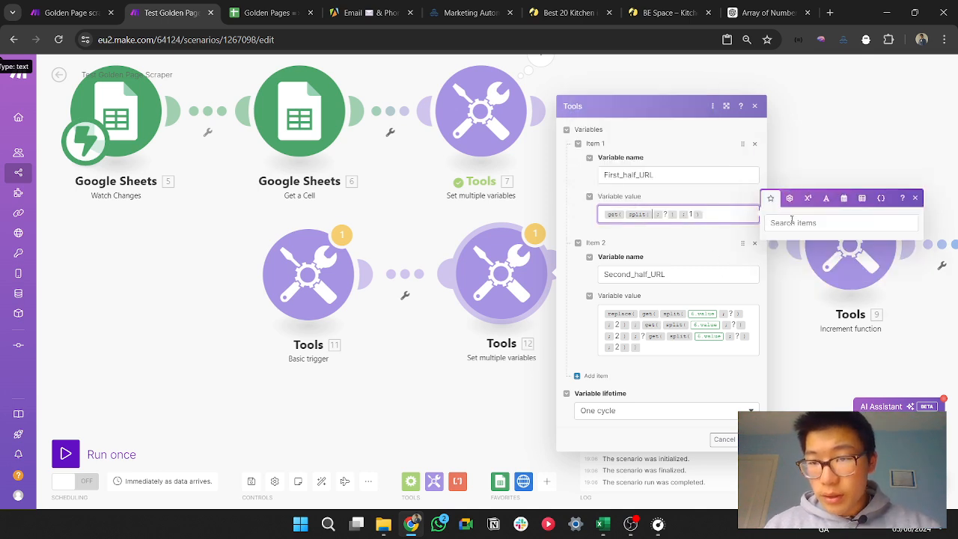
pyautogui.click(750, 440)
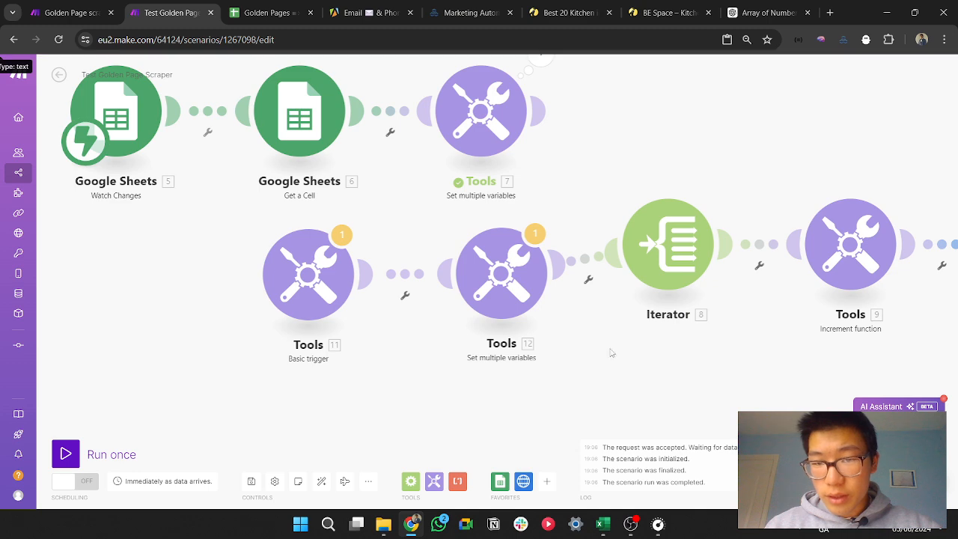
pyautogui.click(515, 274)
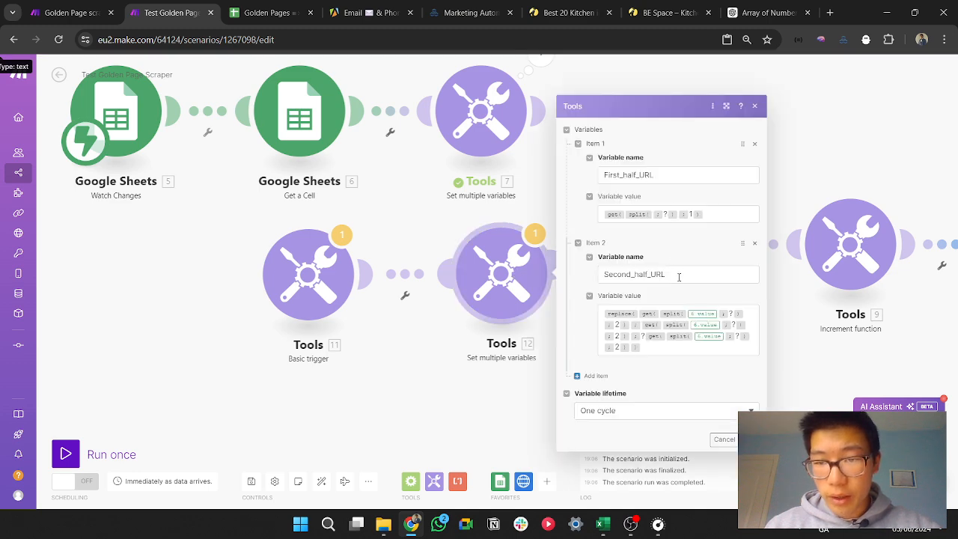
pyautogui.click(655, 215)
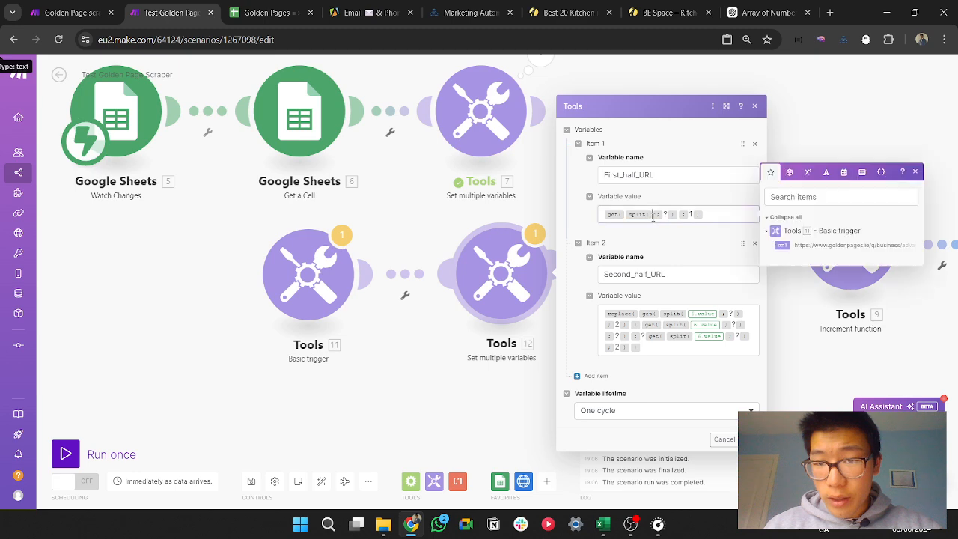
pyautogui.click(785, 245)
# Step: Replace all three Google Sheets values in the Second_half_URL formula with the Basic trigger's url and save the module
pyautogui.click(715, 314)
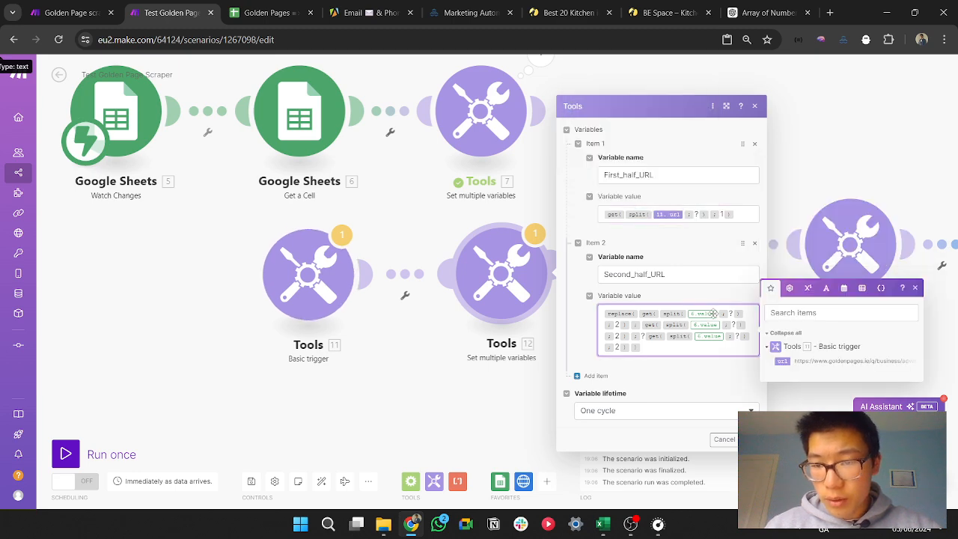
pyautogui.click(782, 361)
pyautogui.press('Down')
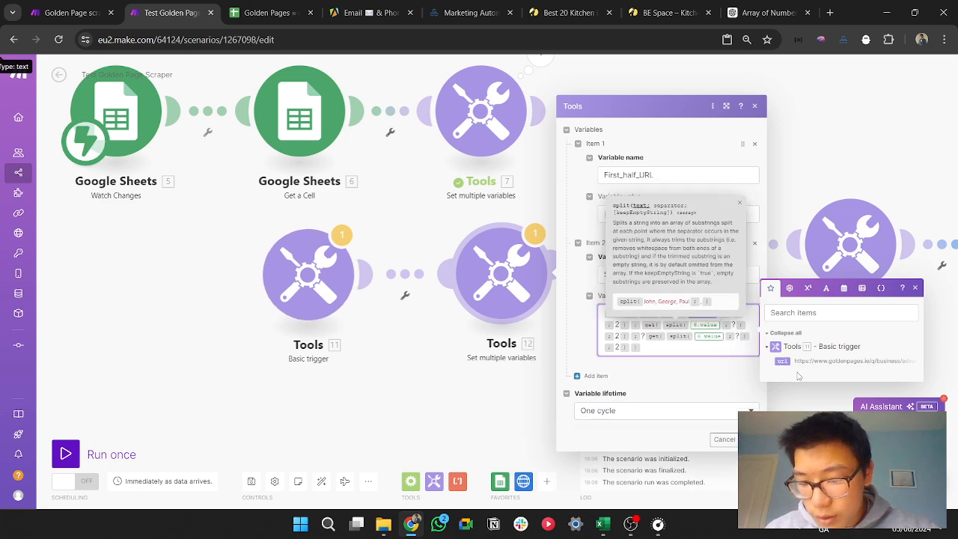
pyautogui.write('=')
pyautogui.press('BackSpace')
pyautogui.press('BackSpace')
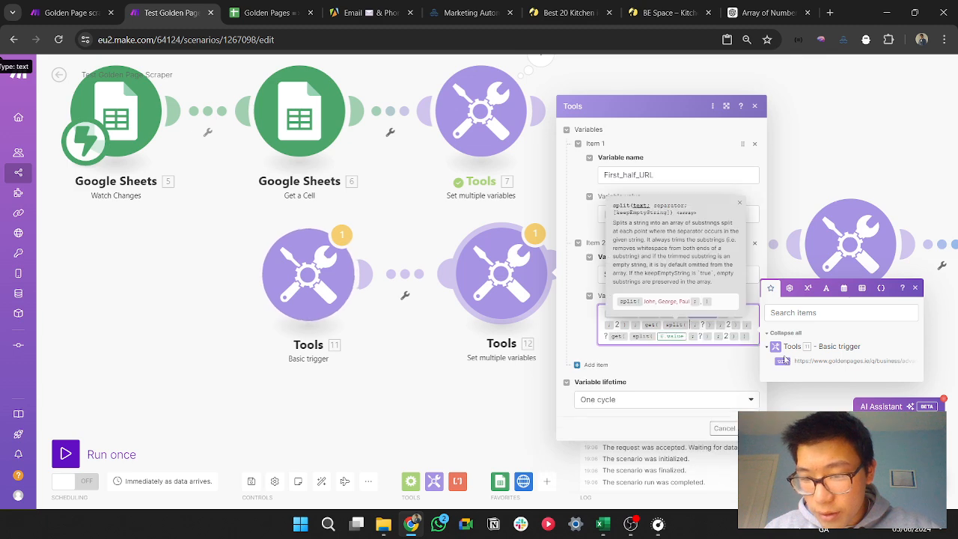
pyautogui.click(783, 362)
pyautogui.press('Down')
pyautogui.press('BackSpace')
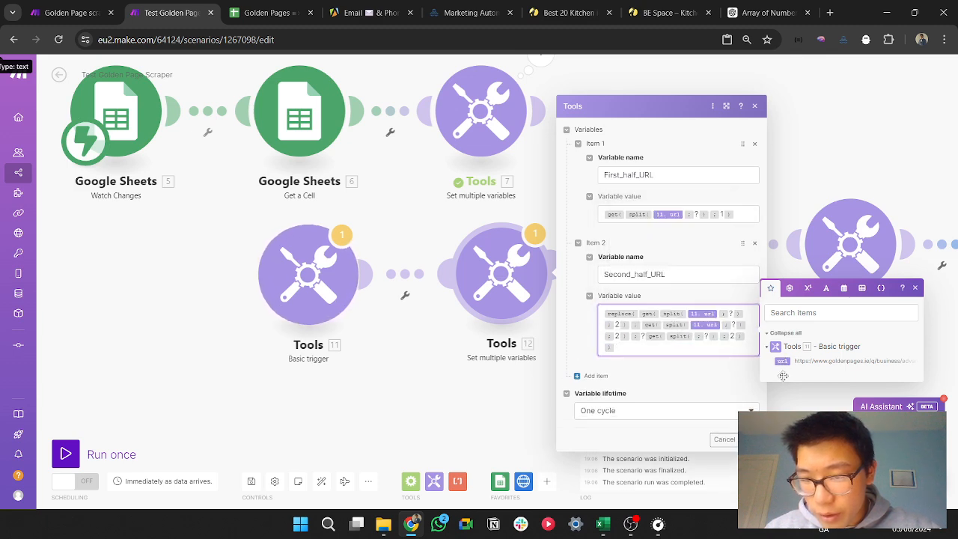
pyautogui.click(783, 362)
pyautogui.click(749, 439)
# Step: Auto-align the modules of the scenario
pyautogui.moveTo(586, 366); pyautogui.dragTo(531, 343)
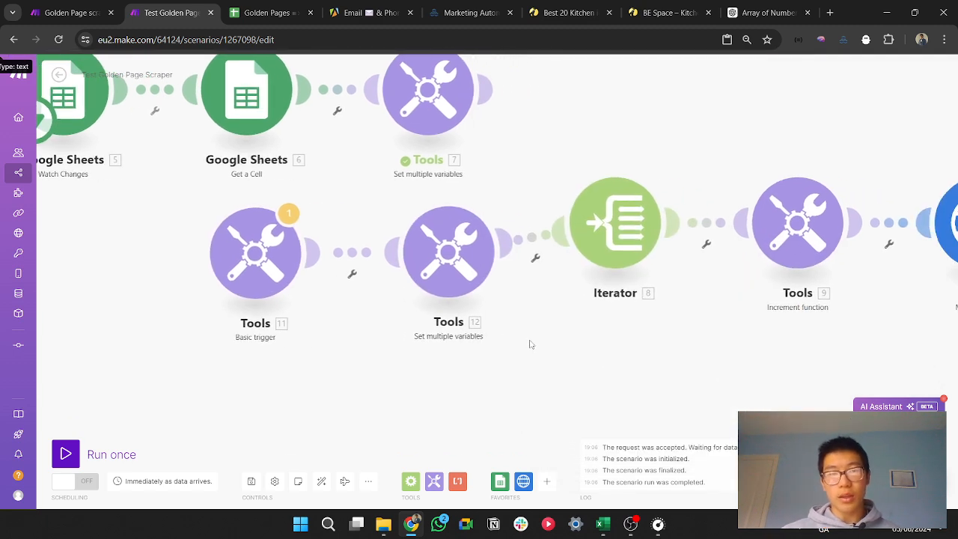
pyautogui.scroll(-3, 529, 342)
pyautogui.click(322, 481)
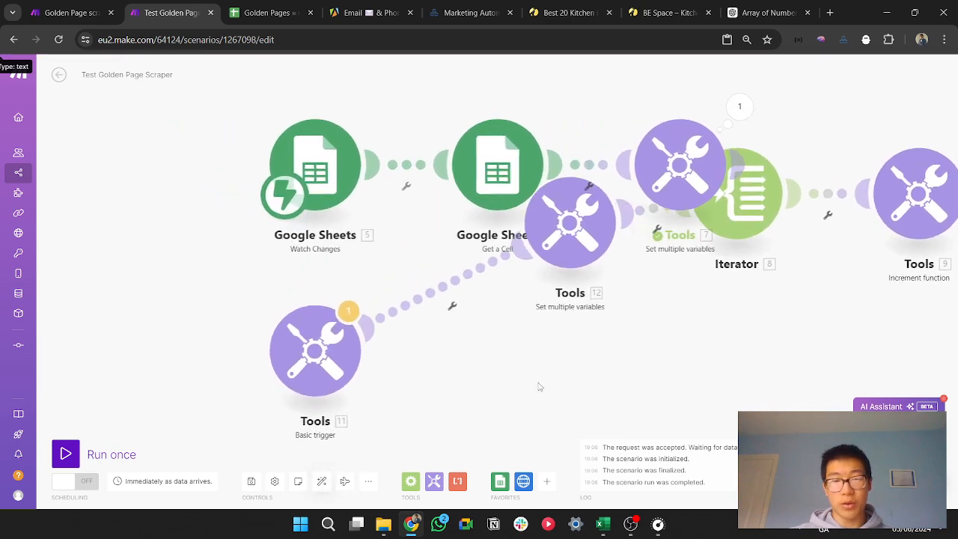
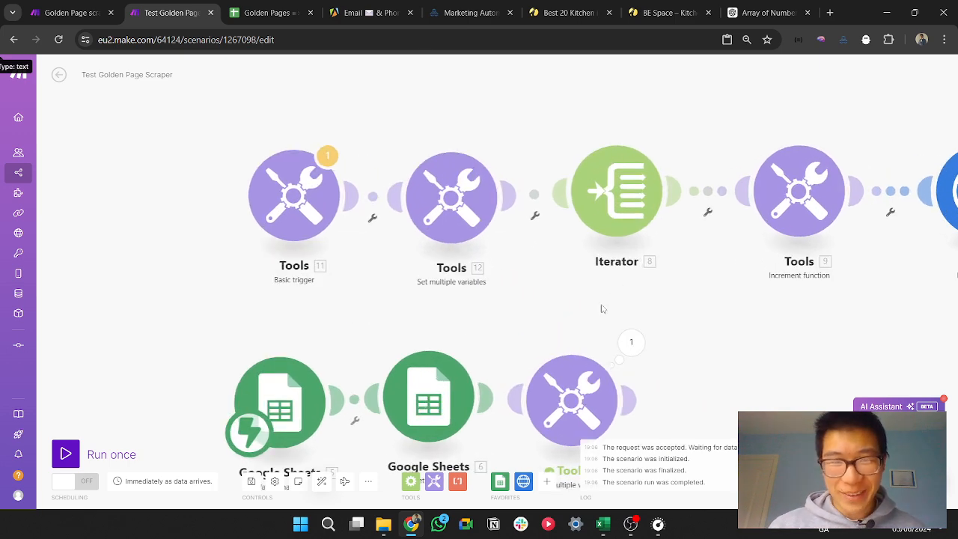
# Step: Make the Basic trigger the scenario's starting module instead of Google Sheets Watch Changes and run the scenario once
pyautogui.click(63, 454)
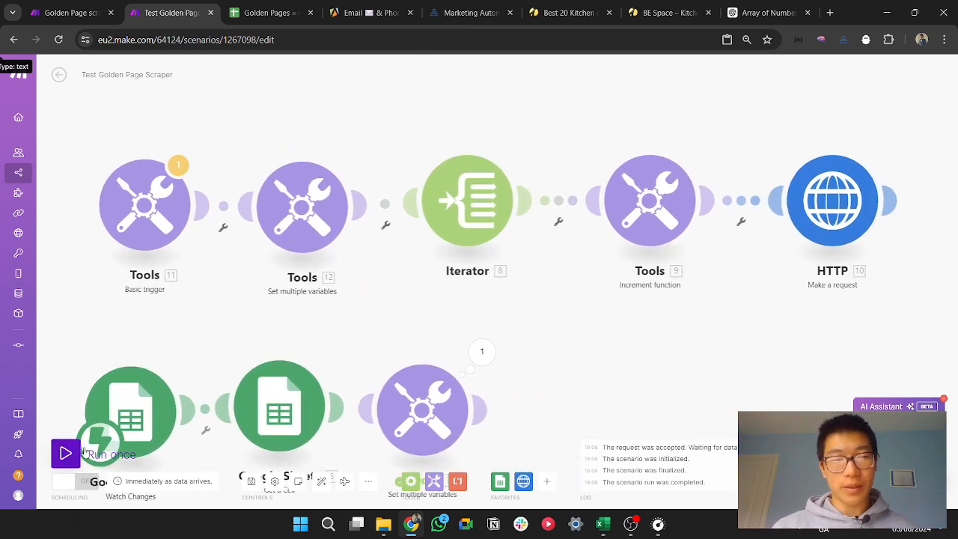
pyautogui.click(220, 491)
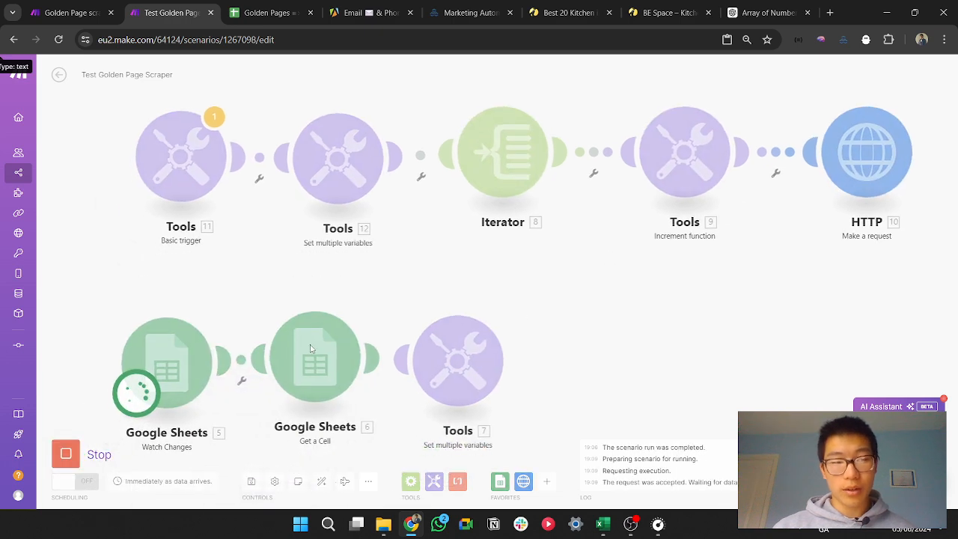
pyautogui.click(66, 454)
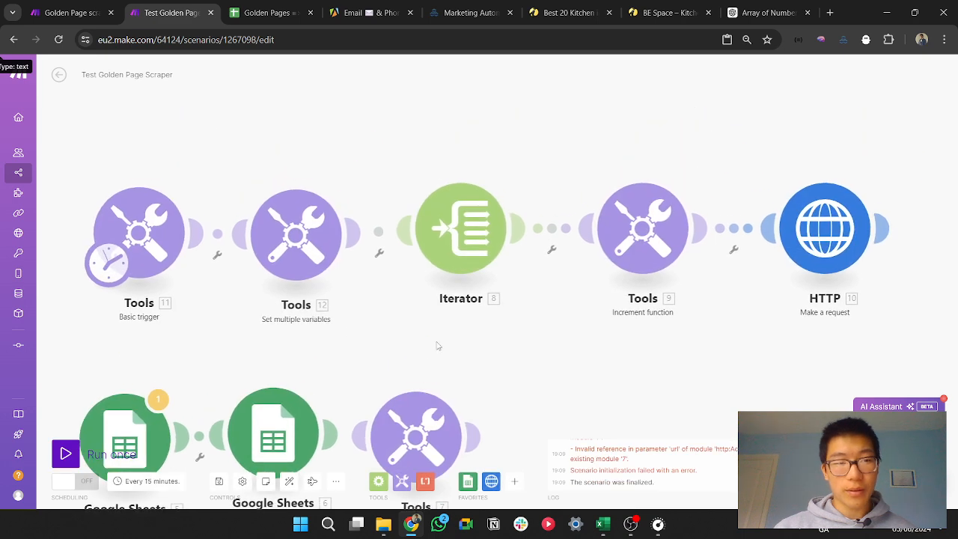
# Step: Check the settings of the Basic trigger, Set multiple variables and Increment function modules for an invalid reference
pyautogui.click(161, 253)
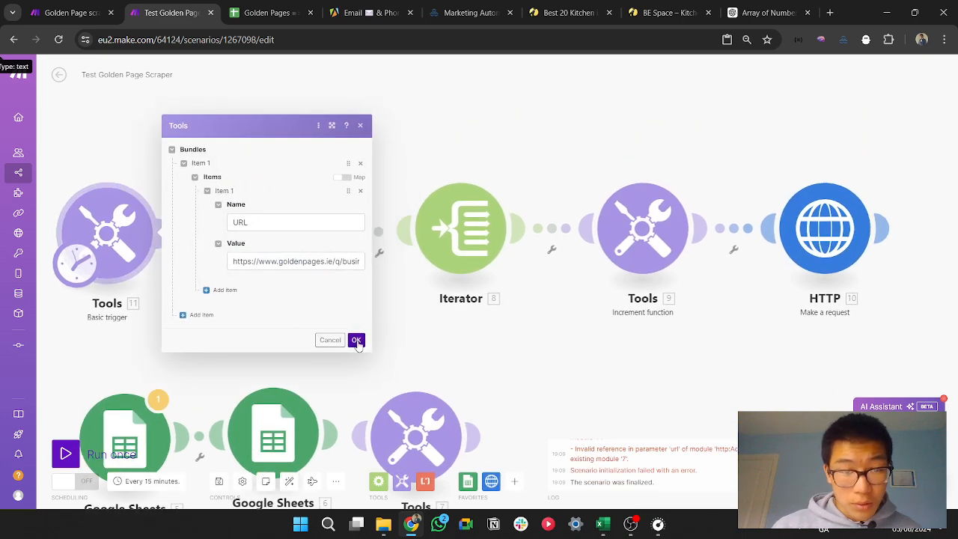
pyautogui.click(356, 341)
pyautogui.click(331, 232)
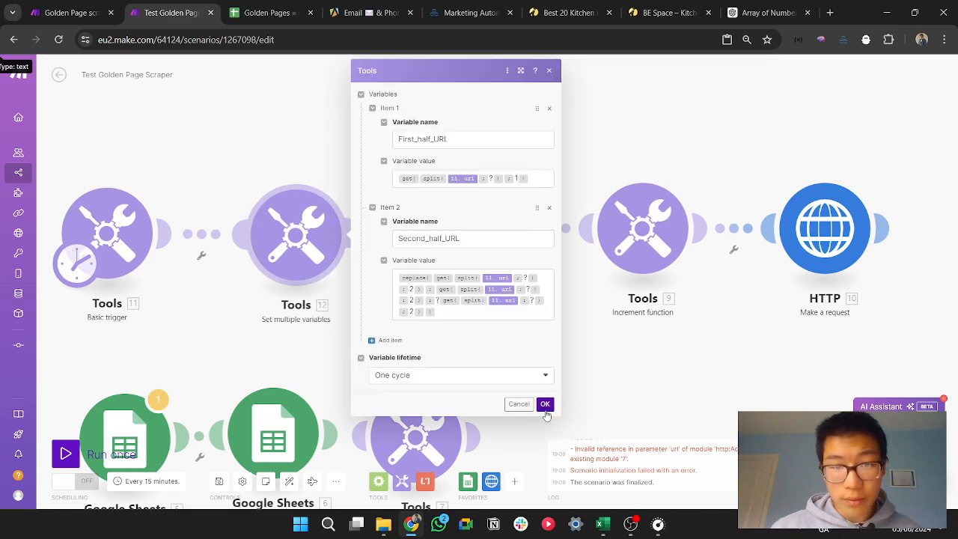
pyautogui.click(545, 409)
pyautogui.click(643, 228)
pyautogui.click(892, 262)
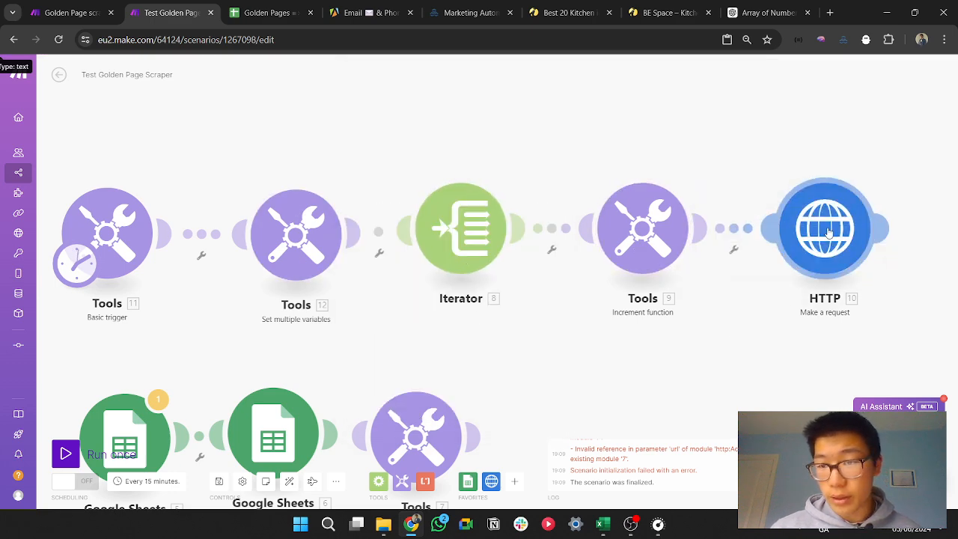
# Step: In the HTTP module's URL, replace both old variables with First_half_URL and Second_half_URL from the connected Set multiple variables module, keeping i between them, and save
pyautogui.click(826, 232)
pyautogui.click(734, 127)
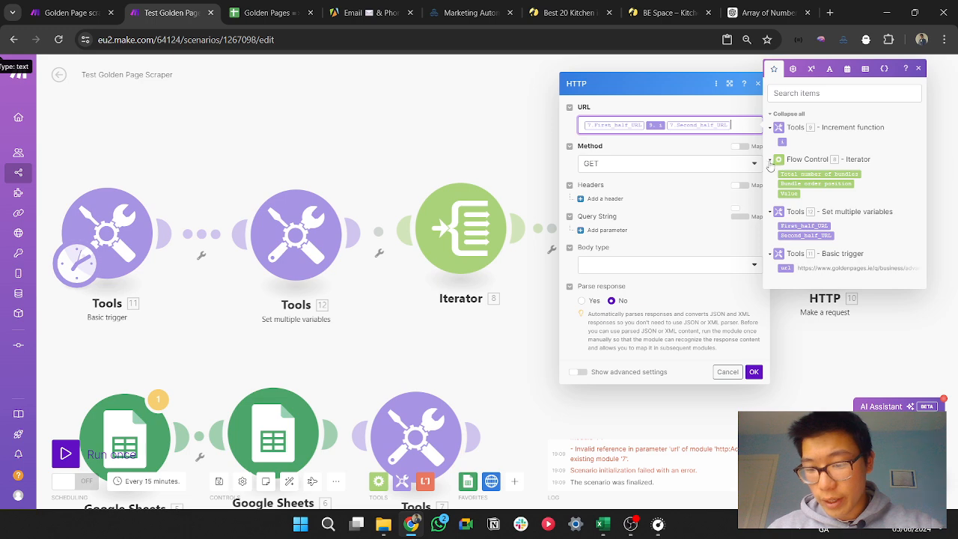
pyautogui.press('BackSpace')
pyautogui.click(818, 235)
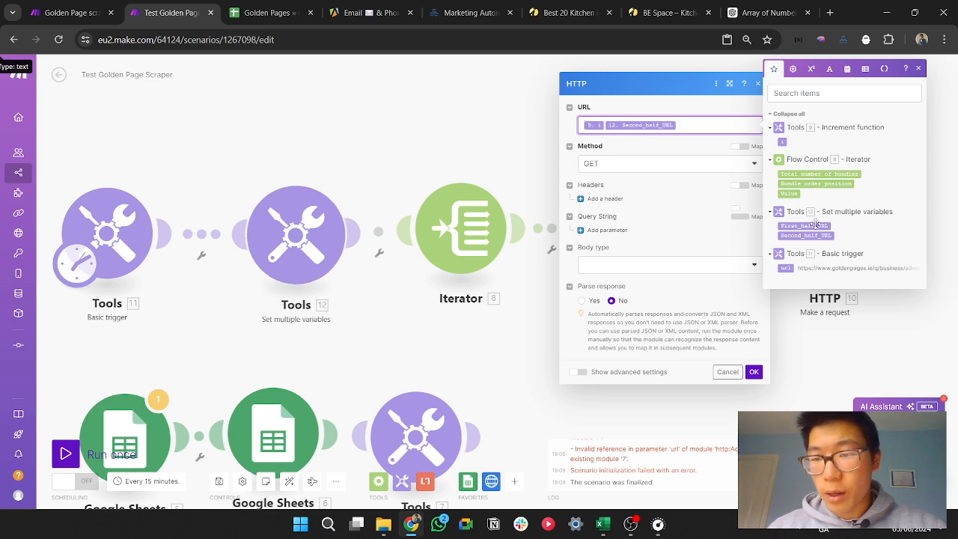
pyautogui.click(755, 372)
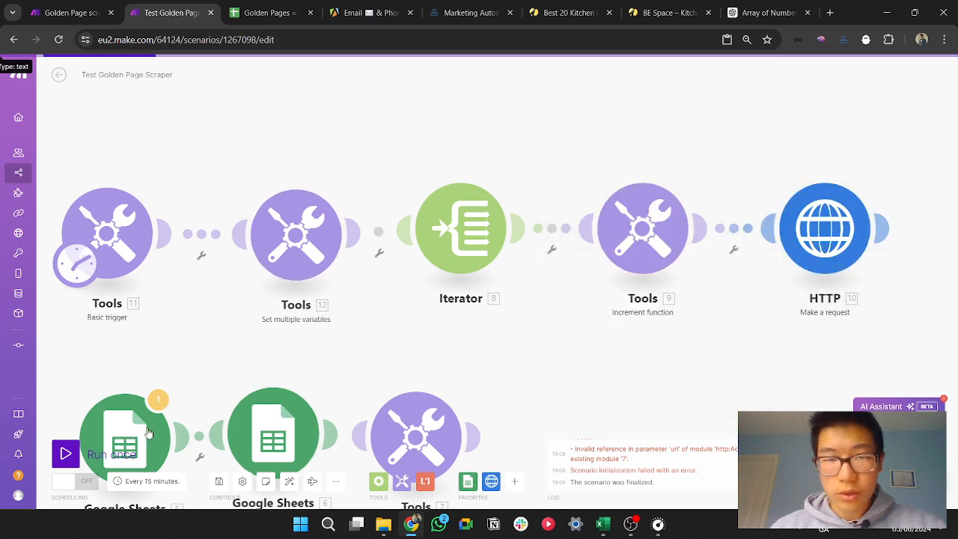
# Step: Run the scenario once and inspect the Iterator's output
pyautogui.click(66, 454)
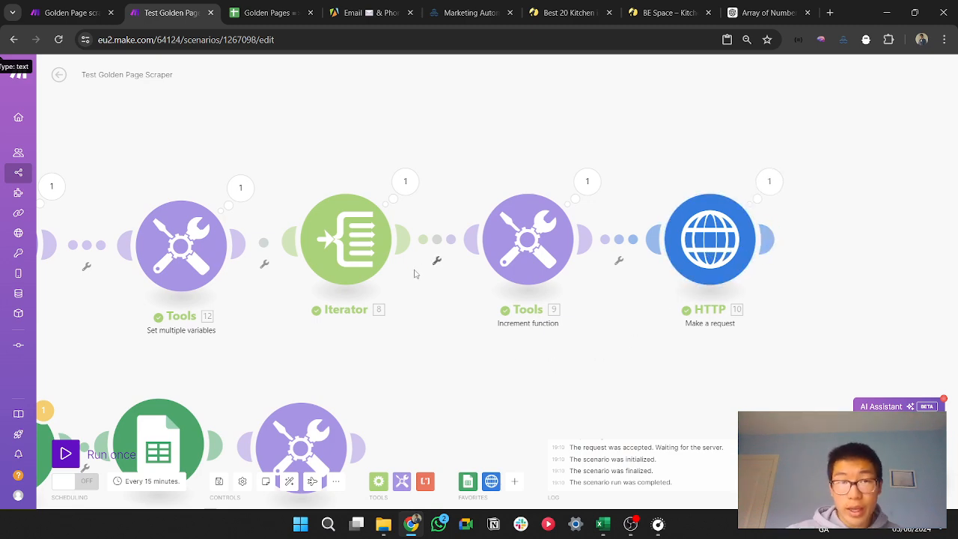
pyautogui.click(405, 182)
# Step: In the Iterator's Array, wrap the list of numbers 1 to 100 in a split function with a comma as separator
pyautogui.click(370, 247)
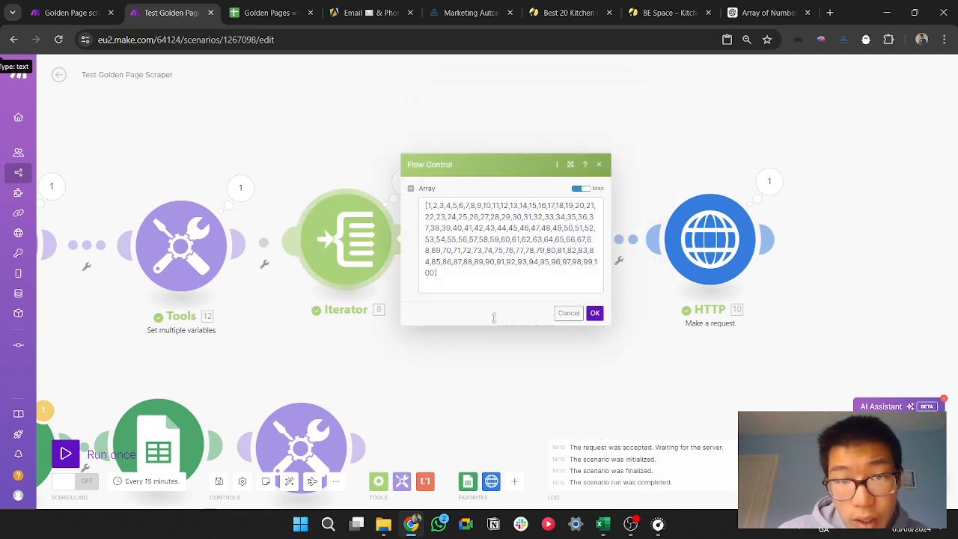
pyautogui.click(426, 216)
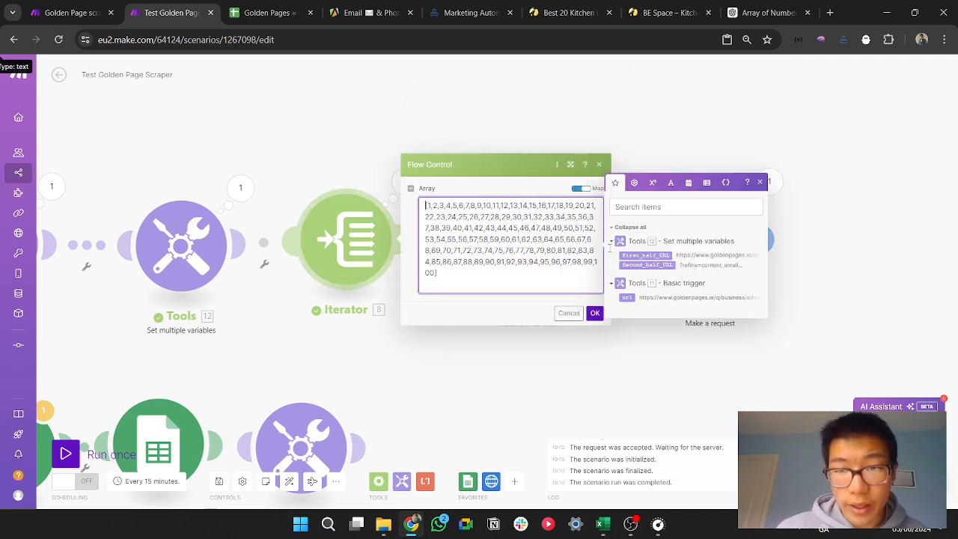
pyautogui.click(676, 183)
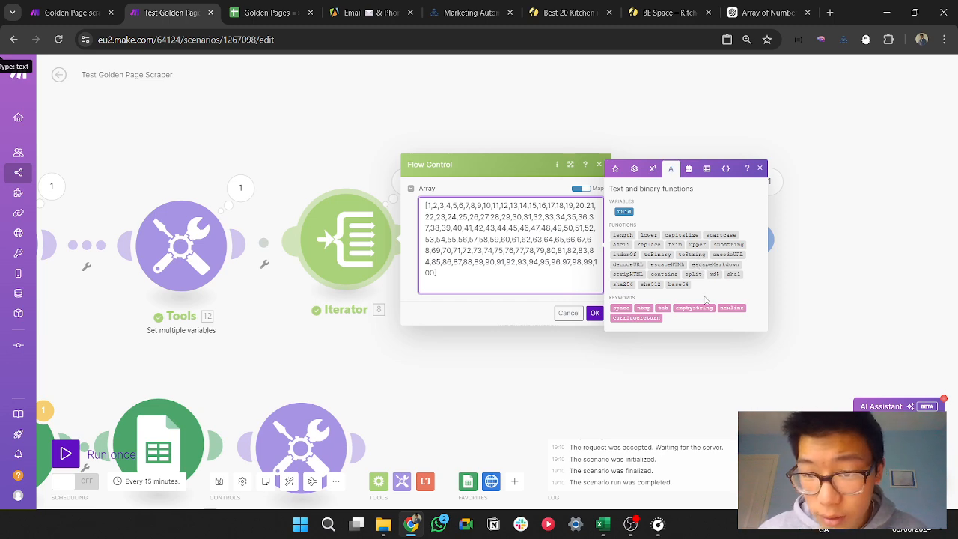
pyautogui.click(694, 274)
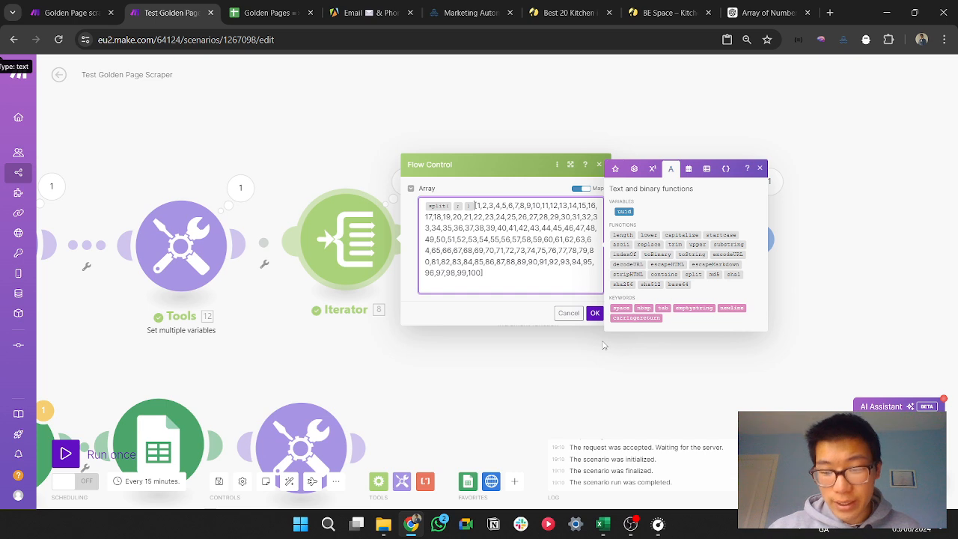
pyautogui.press('BackSpace')
pyautogui.press('BackSpace')
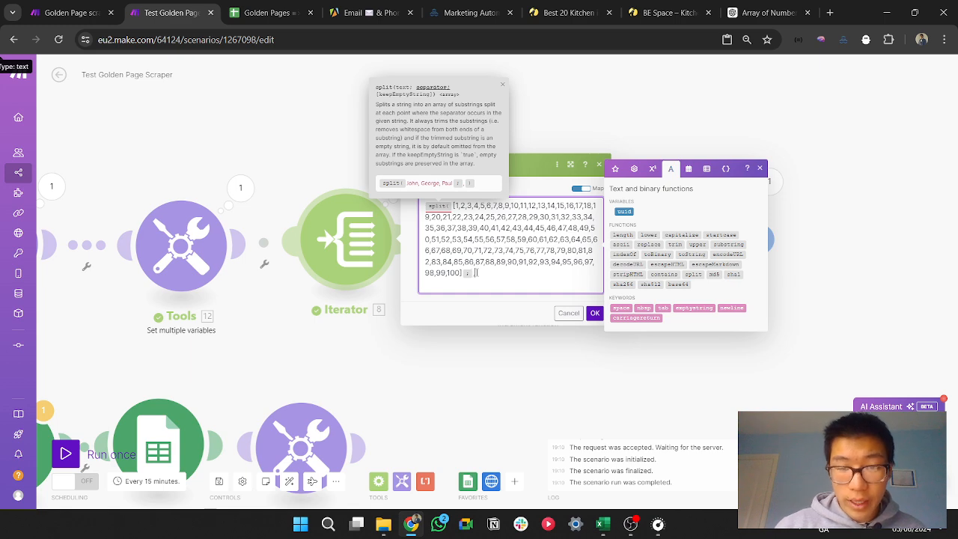
pyautogui.write(')')
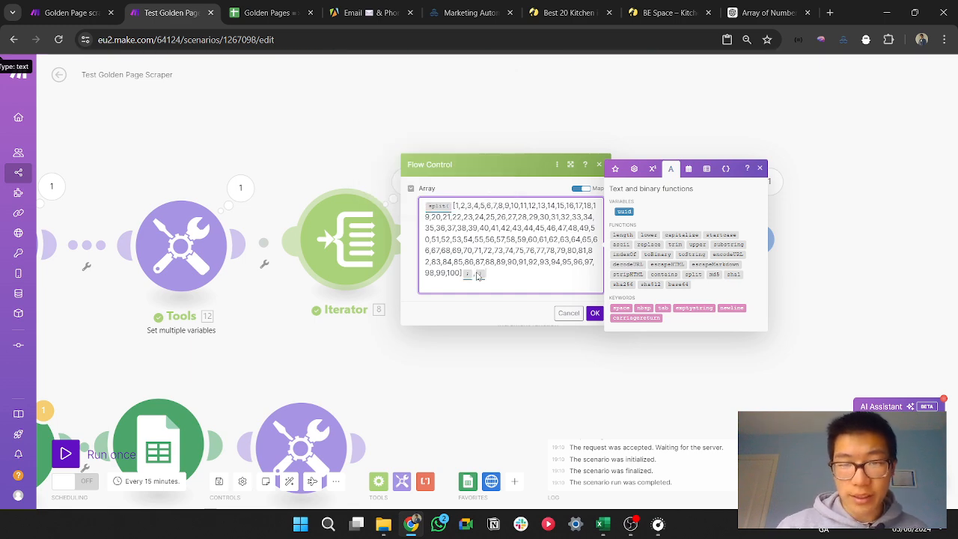
# Step: Remove the square brackets around the number list in the Iterator's split function and save the module
pyautogui.press('Left')
pyautogui.press('Left')
pyautogui.press('Left')
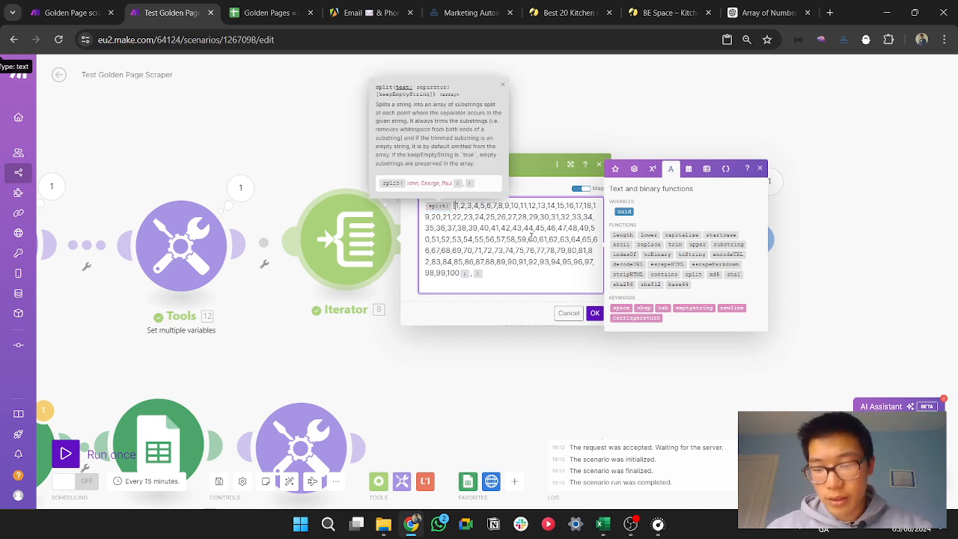
pyautogui.click(595, 313)
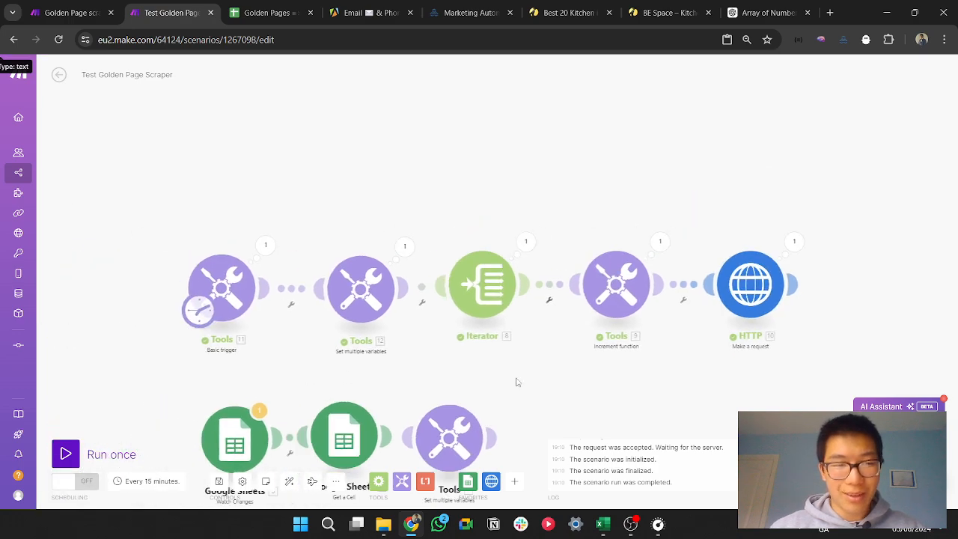
# Step: Run the scenario once and expand the input of Operation 3 in the HTTP module's results
pyautogui.moveTo(519, 382); pyautogui.dragTo(574, 377)
pyautogui.click(74, 455)
pyautogui.moveTo(684, 307); pyautogui.dragTo(610, 391)
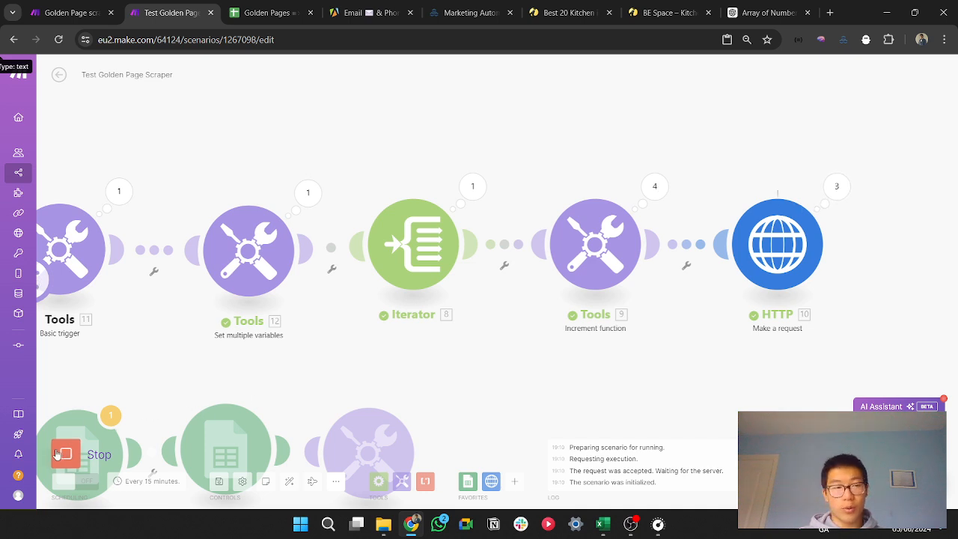
pyautogui.moveTo(879, 222); pyautogui.dragTo(744, 300)
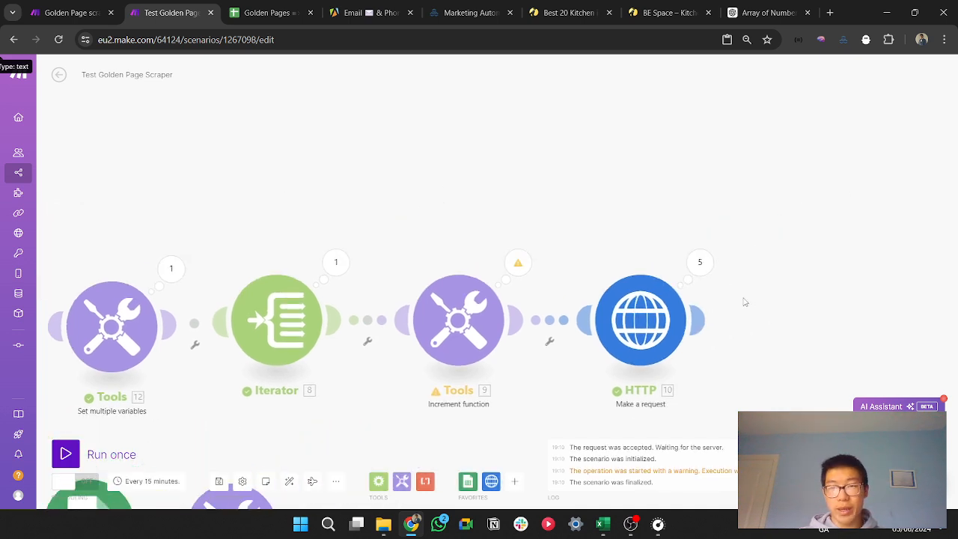
pyautogui.click(702, 262)
pyautogui.click(792, 268)
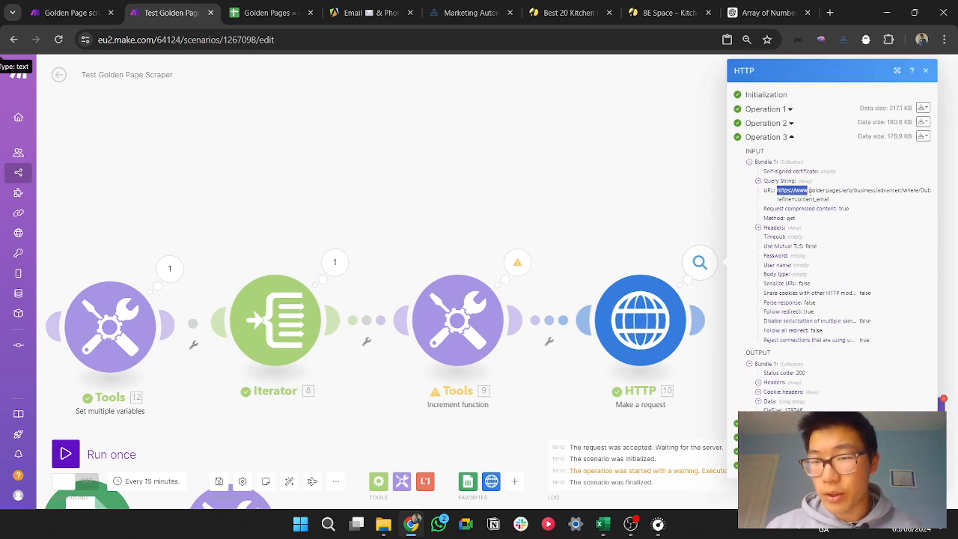
# Step: Copy the request URL of the HTTP module's Operation 3 and open it in a new browser tab
pyautogui.moveTo(808, 192); pyautogui.dragTo(837, 203)
pyautogui.hotkey('ctrl', 'c')
pyautogui.click(831, 12)
pyautogui.hotkey('ctrl', 'v')
pyautogui.press('Return')
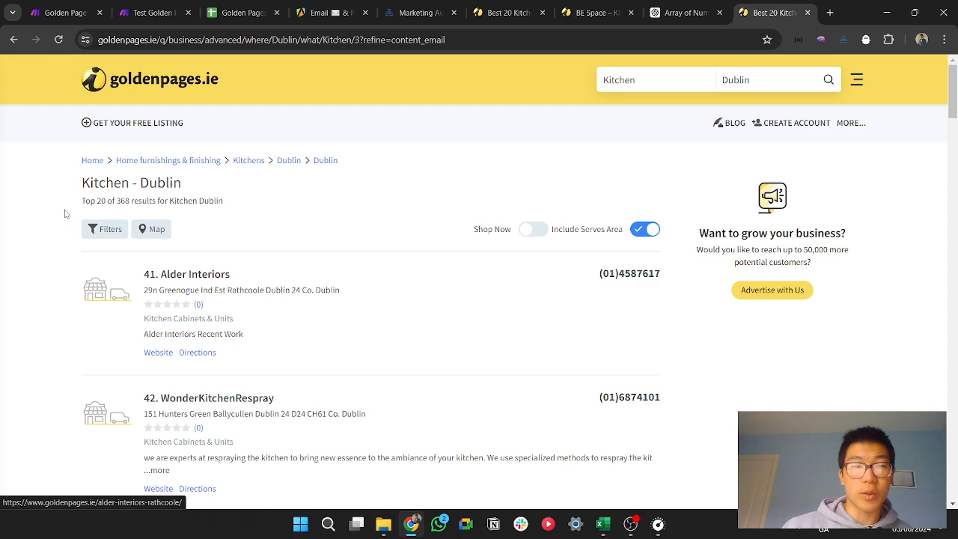
# Step: Return to the Test Golden Page Scraper scenario and close the HTTP module's run results
pyautogui.click(150, 6)
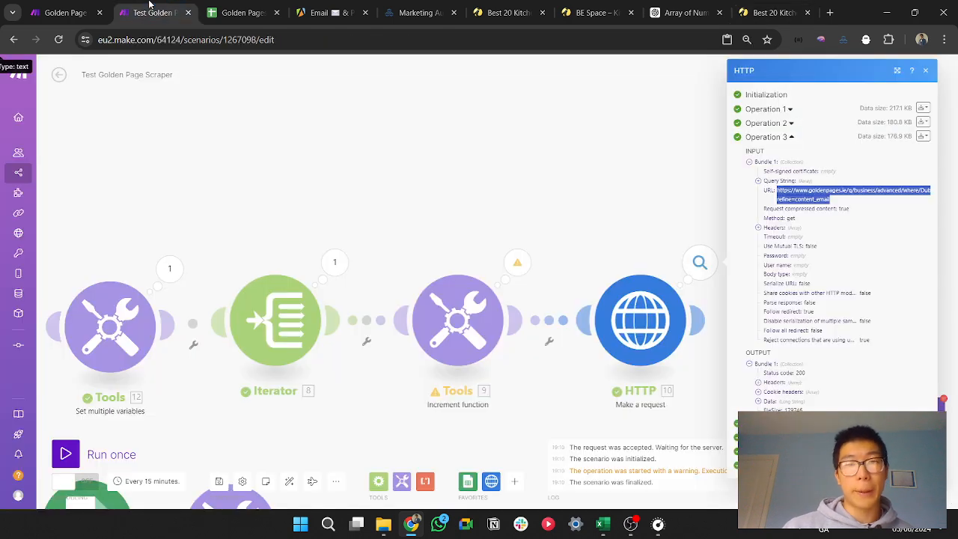
pyautogui.click(597, 207)
pyautogui.moveTo(616, 212); pyautogui.dragTo(710, 144)
pyautogui.scroll(-1, 712, 171)
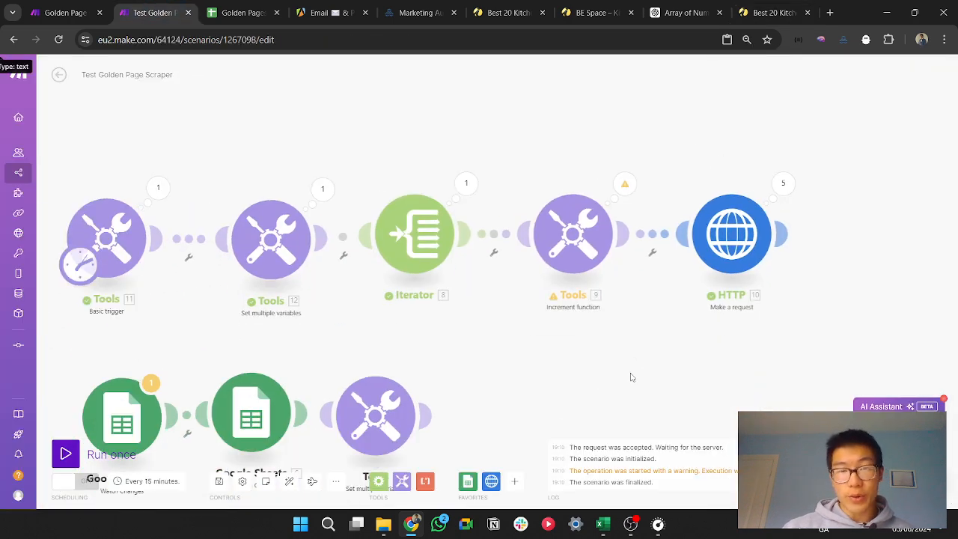
pyautogui.scroll(-1, 630, 378)
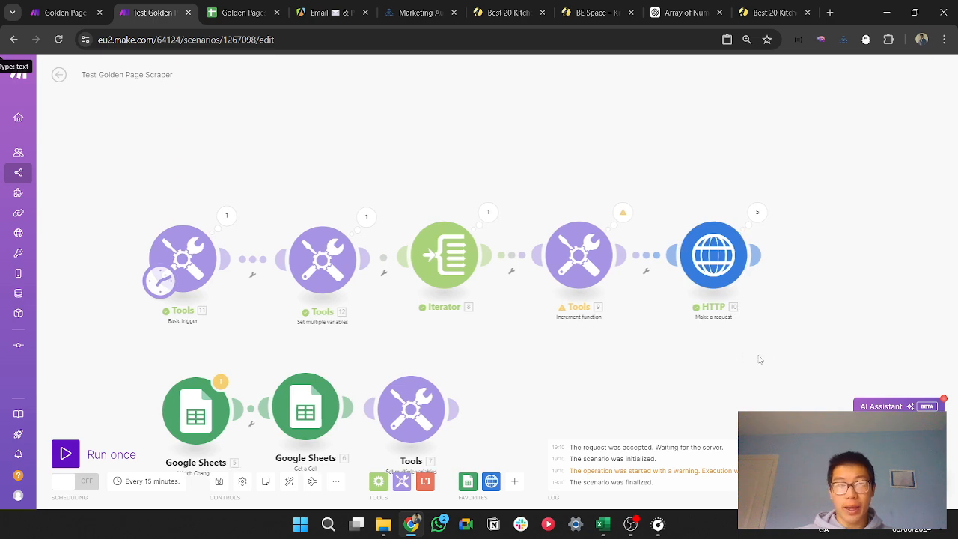
pyautogui.scroll(4, 734, 332)
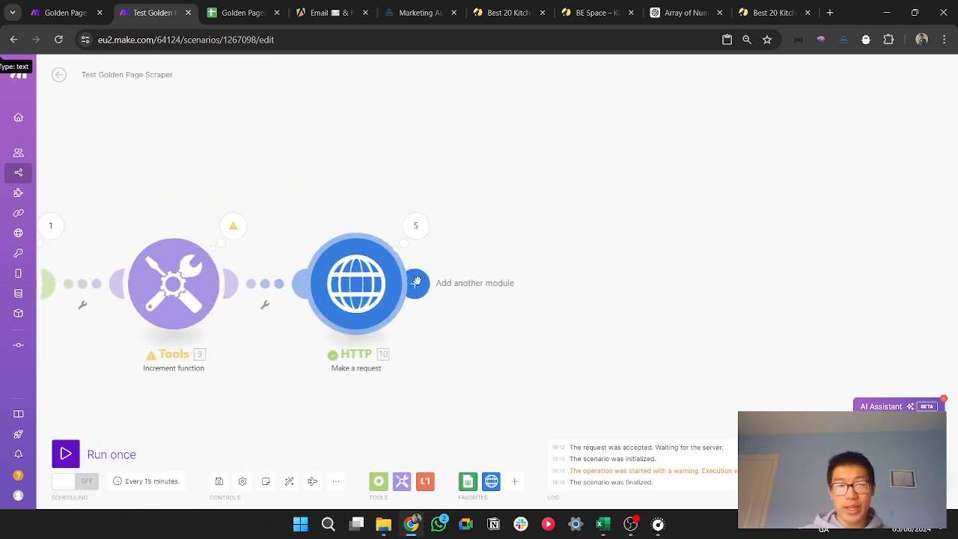
# Step: Add a Text parser HTML to text module after the HTTP module, map HTTP's Data as its HTML and save it
pyautogui.click(419, 283)
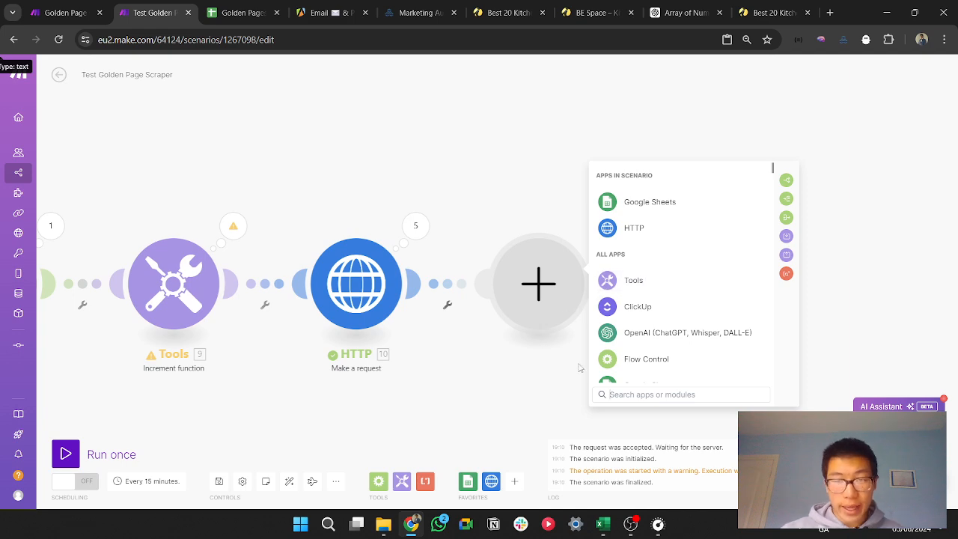
pyautogui.write('h')
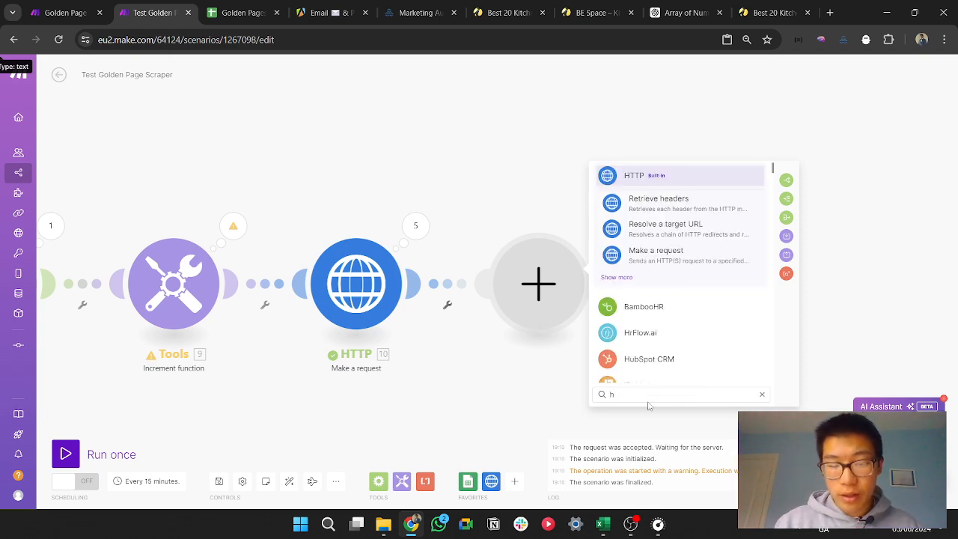
pyautogui.write('ttml')
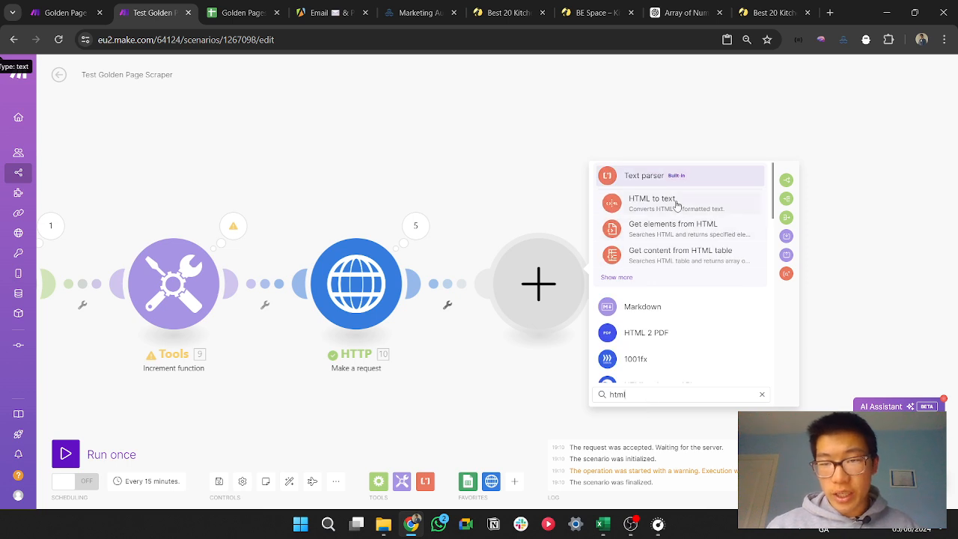
pyautogui.click(681, 212)
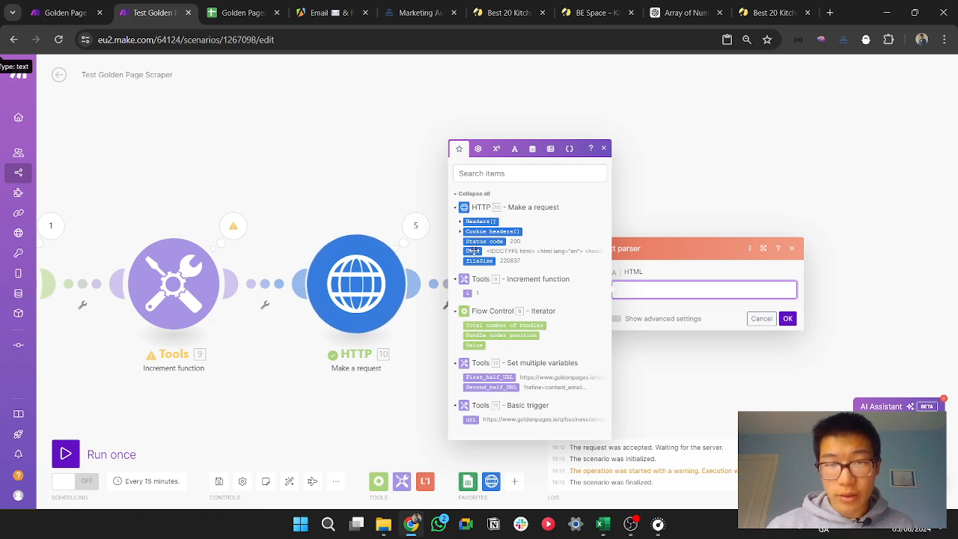
pyautogui.click(473, 251)
pyautogui.click(787, 319)
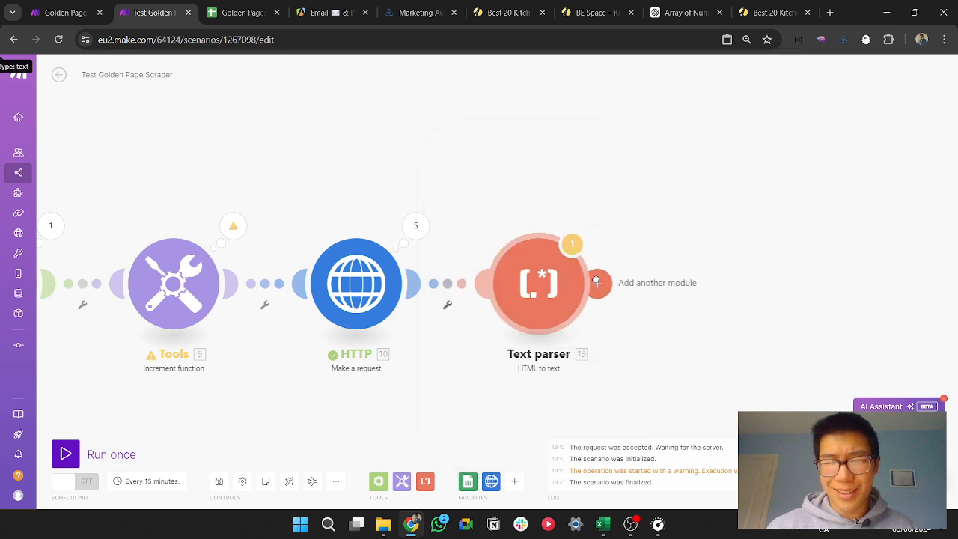
# Step: Add a Text parser Match pattern module after the HTML to text module
pyautogui.click(597, 282)
pyautogui.write('th')
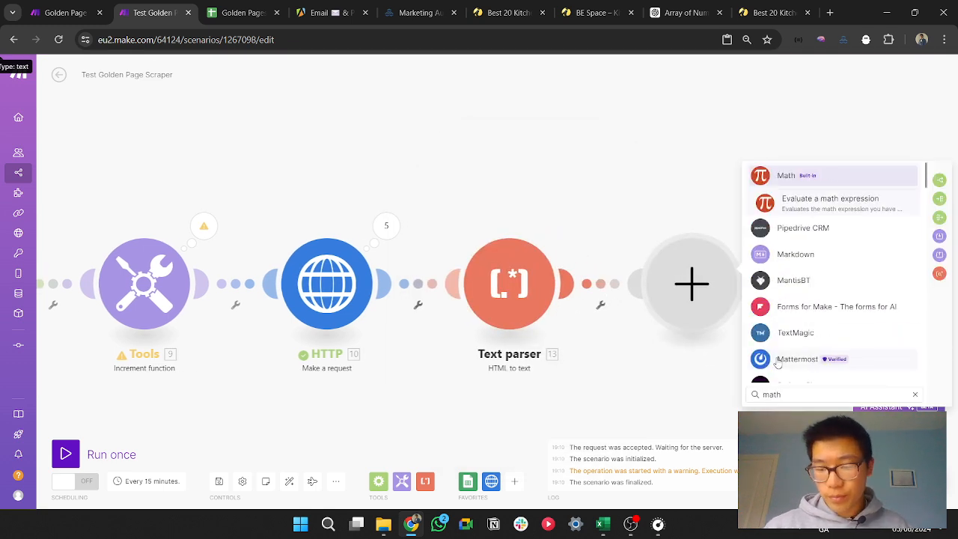
pyautogui.press('BackSpace')
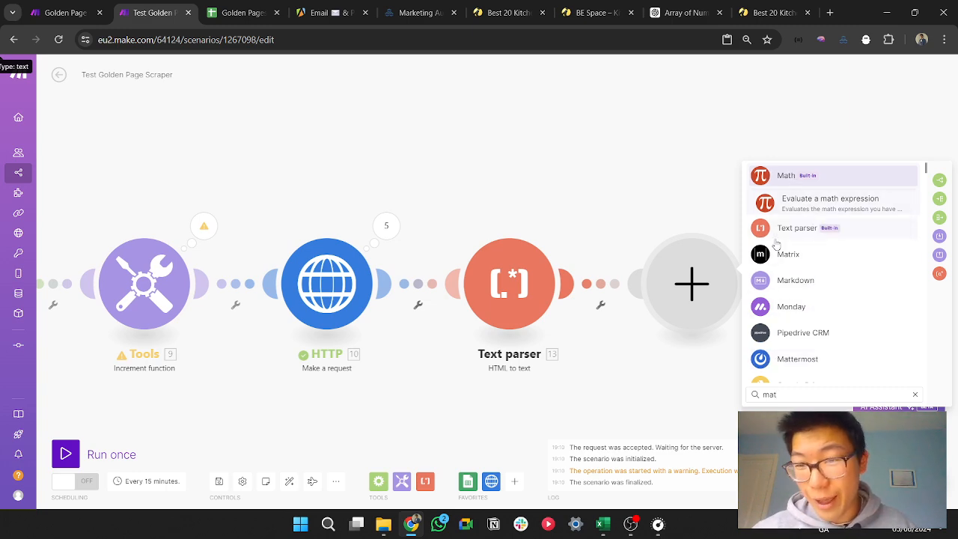
pyautogui.press('BackSpace')
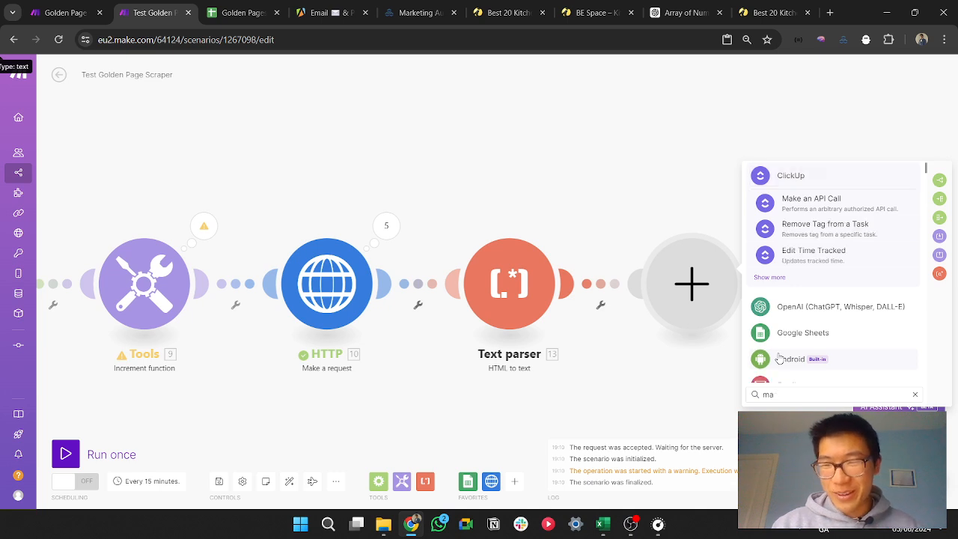
pyautogui.write('tch')
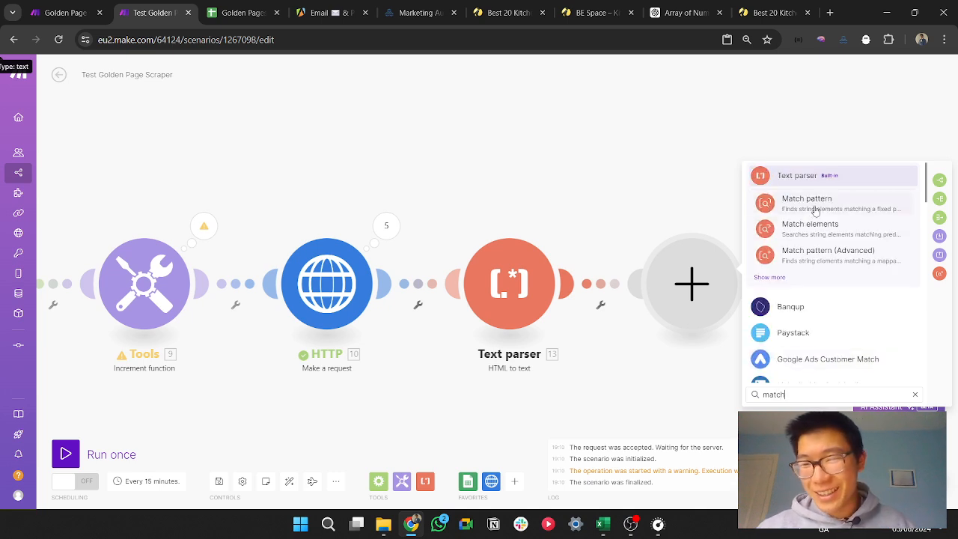
pyautogui.click(816, 211)
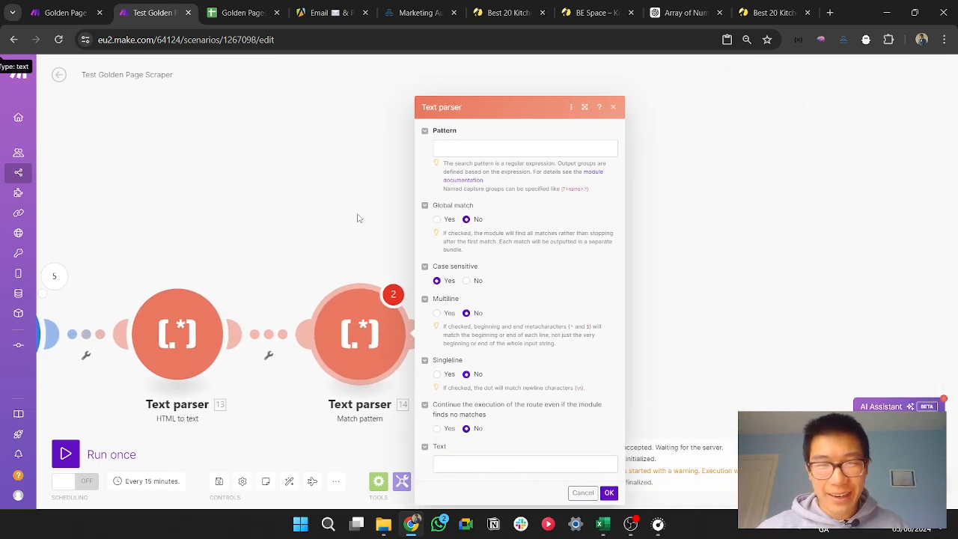
# Step: Fill the Match pattern module's Pattern with the regex [0-9][0-9]?[0-9]?\.\s.*?\[(\/.*?\/)\] from the clipboard history
pyautogui.click(463, 113)
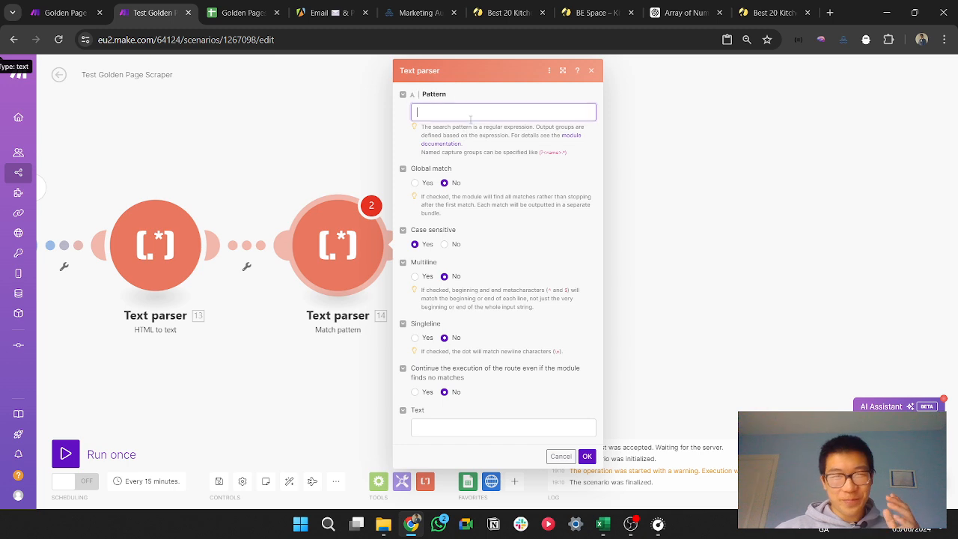
pyautogui.press('super+v')
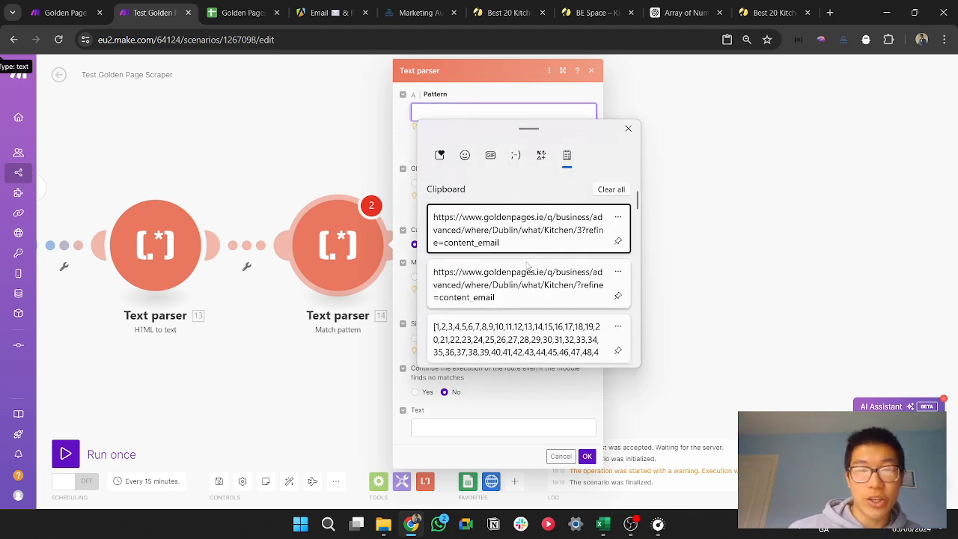
pyautogui.scroll(-4, 524, 263)
pyautogui.scroll(-5, 529, 268)
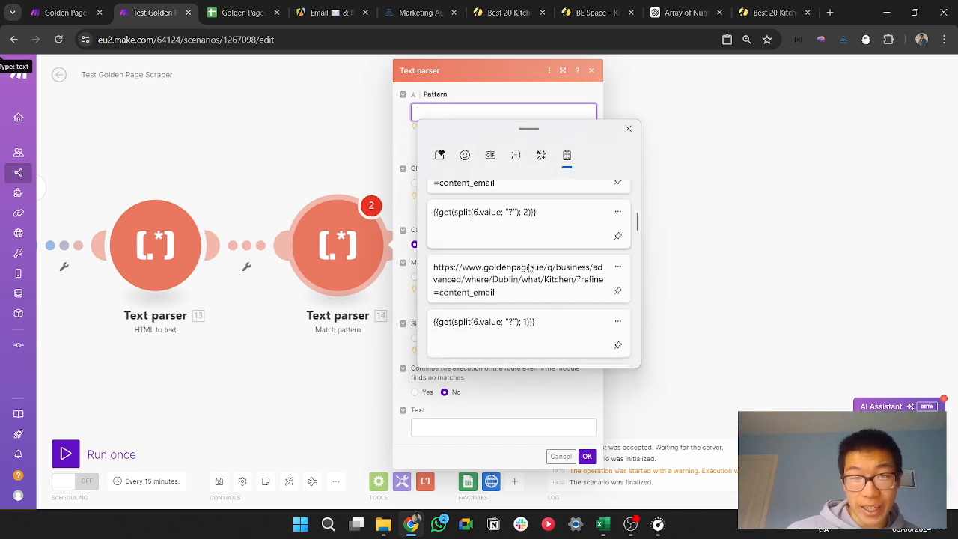
pyautogui.scroll(-2, 530, 272)
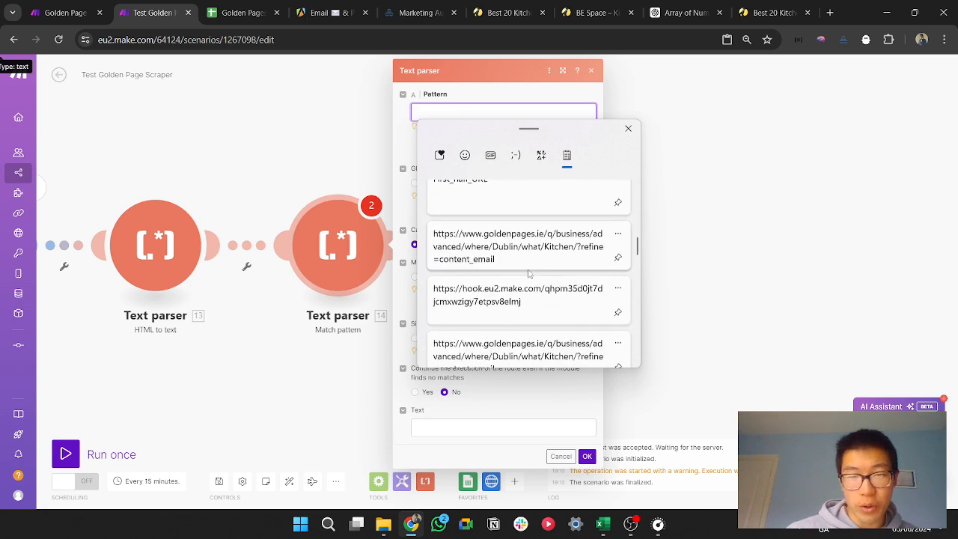
pyautogui.scroll(10, 539, 276)
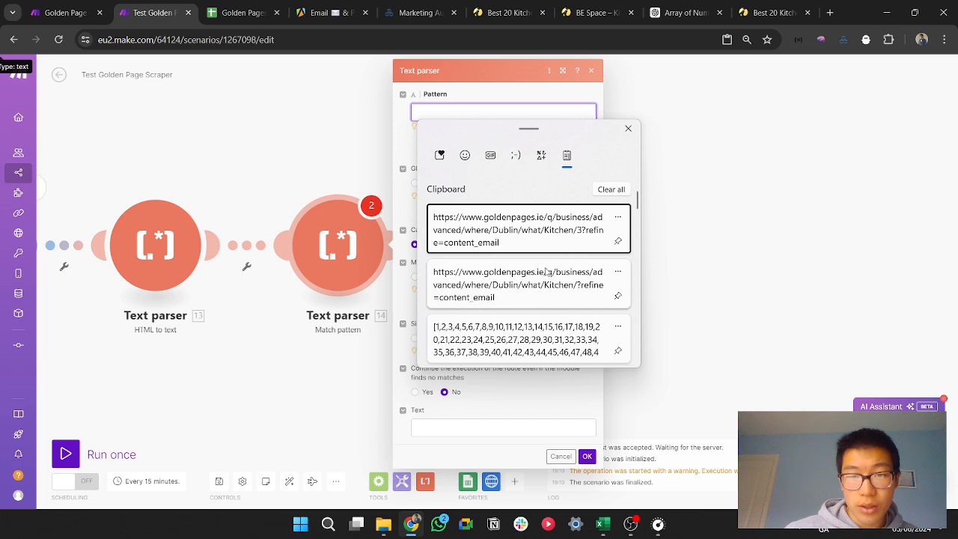
pyautogui.scroll(-8, 554, 276)
pyautogui.scroll(-6, 573, 254)
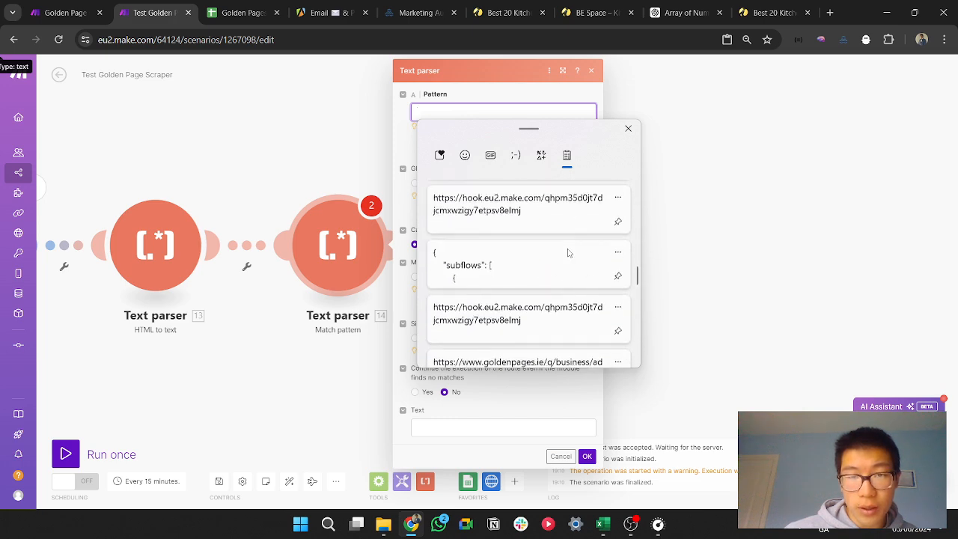
pyautogui.scroll(-5, 569, 270)
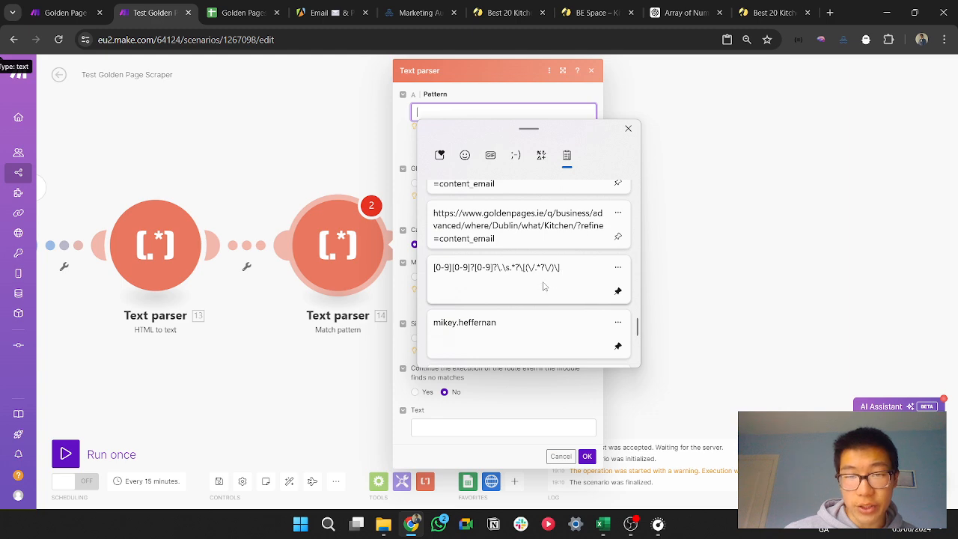
pyautogui.click(544, 286)
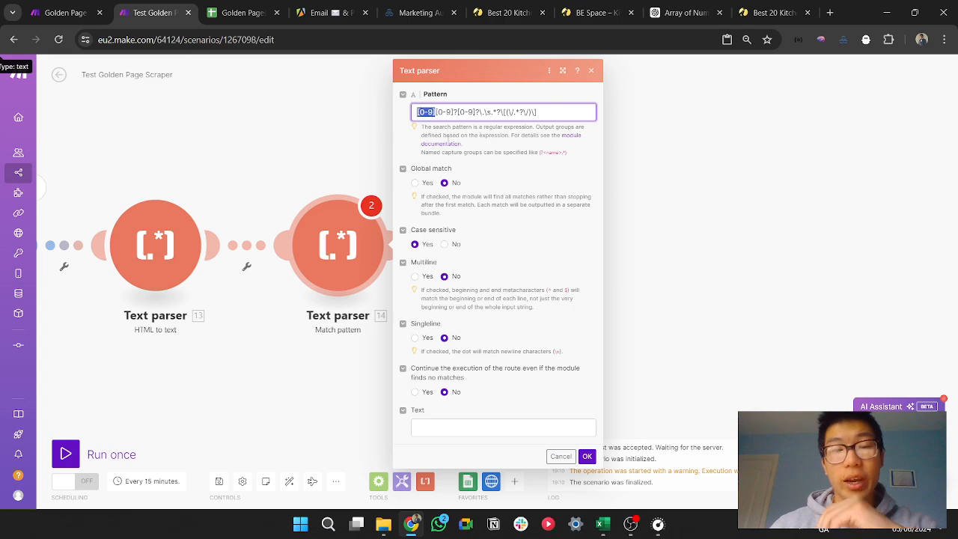
# Step: Try to run the scenario once with the Match pattern module's settings still unsaved
pyautogui.click(691, 179)
pyautogui.moveTo(367, 373); pyautogui.dragTo(574, 344)
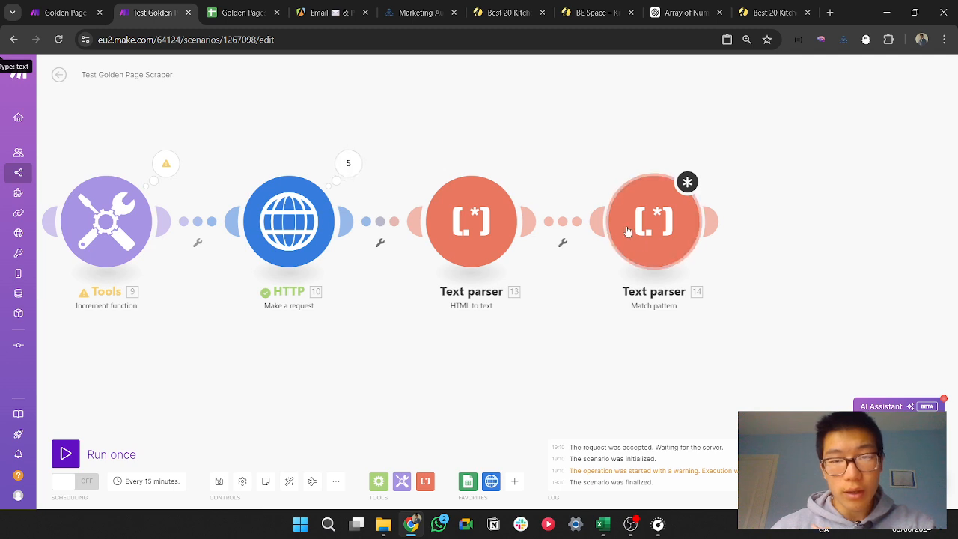
pyautogui.scroll(-1, 543, 340)
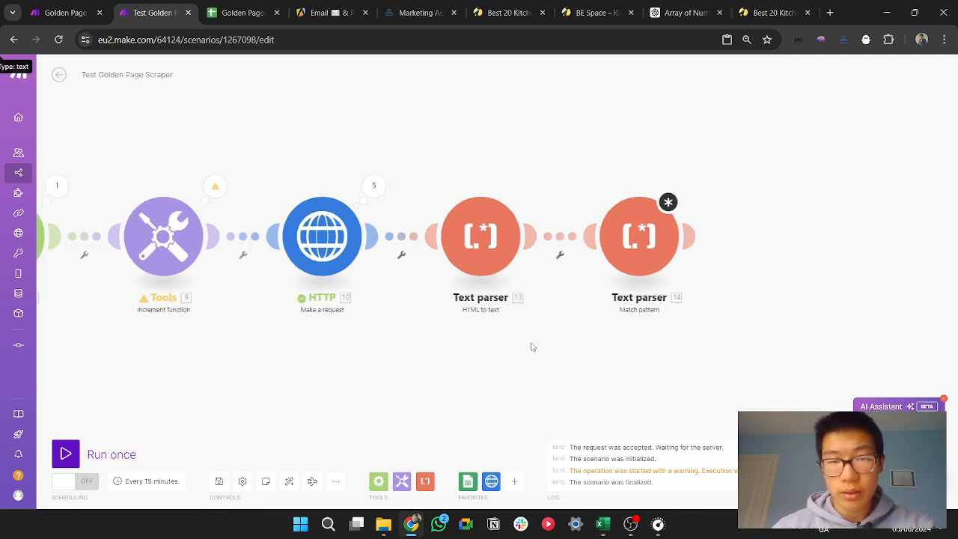
pyautogui.moveTo(391, 353); pyautogui.dragTo(501, 324)
pyautogui.scroll(-2, 500, 325)
pyautogui.moveTo(458, 349); pyautogui.dragTo(539, 345)
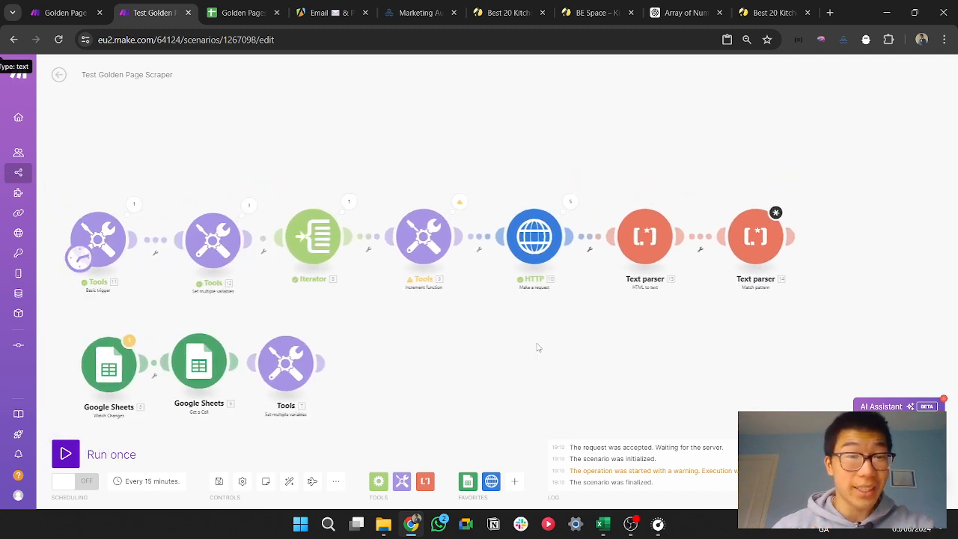
pyautogui.click(67, 455)
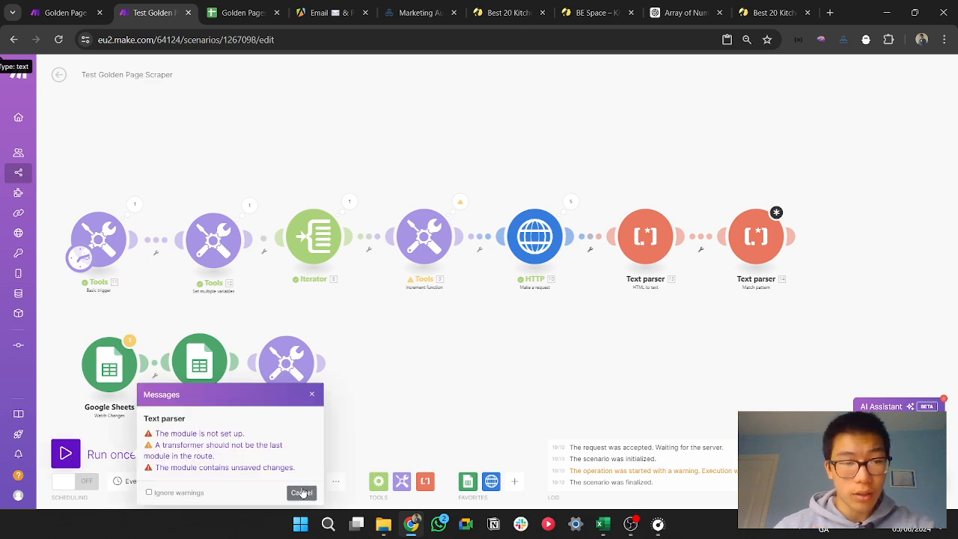
pyautogui.click(300, 491)
# Step: Map the HTML to text module's Text output as the Match pattern module's Text and save the module
pyautogui.click(740, 244)
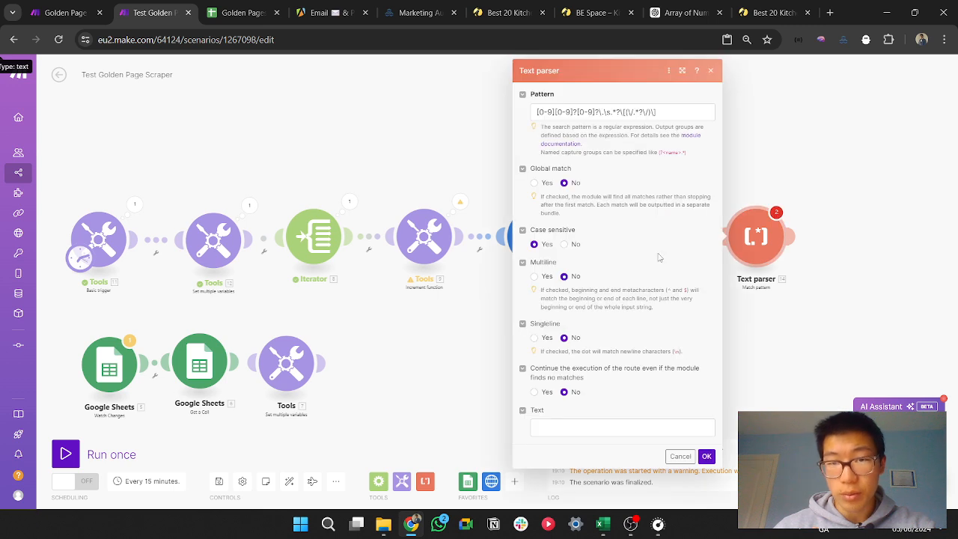
pyautogui.click(675, 433)
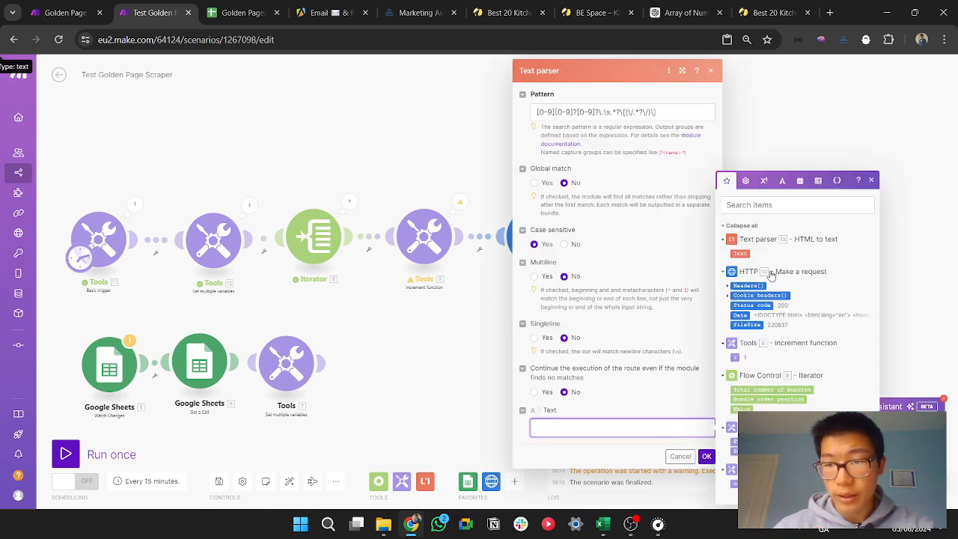
pyautogui.click(744, 253)
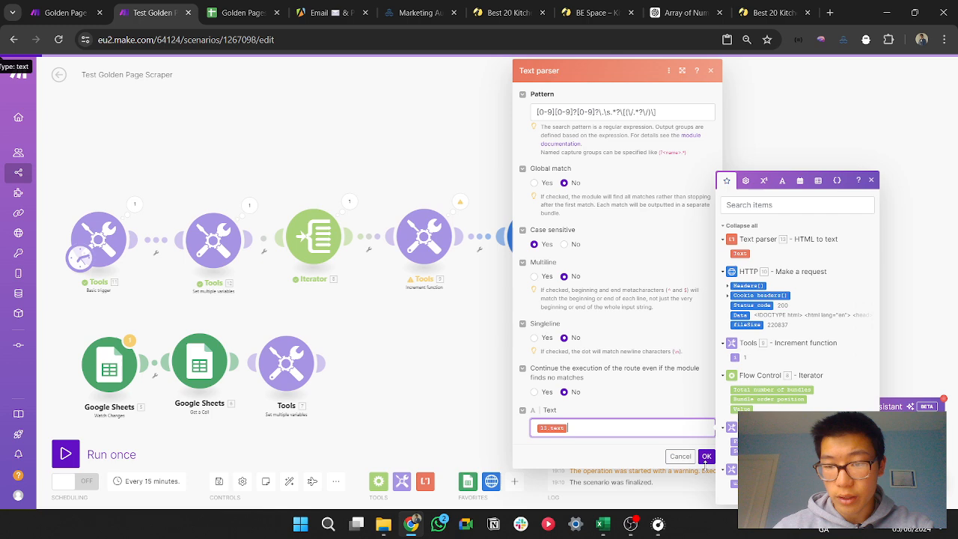
pyautogui.click(706, 456)
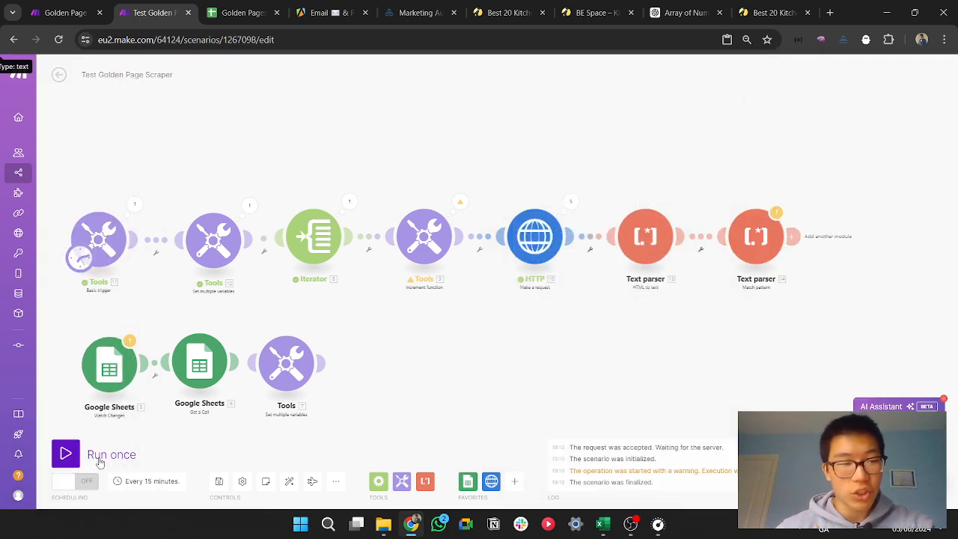
# Step: Run the scenario once despite the warnings and stop it after a few operations
pyautogui.click(65, 453)
pyautogui.click(293, 492)
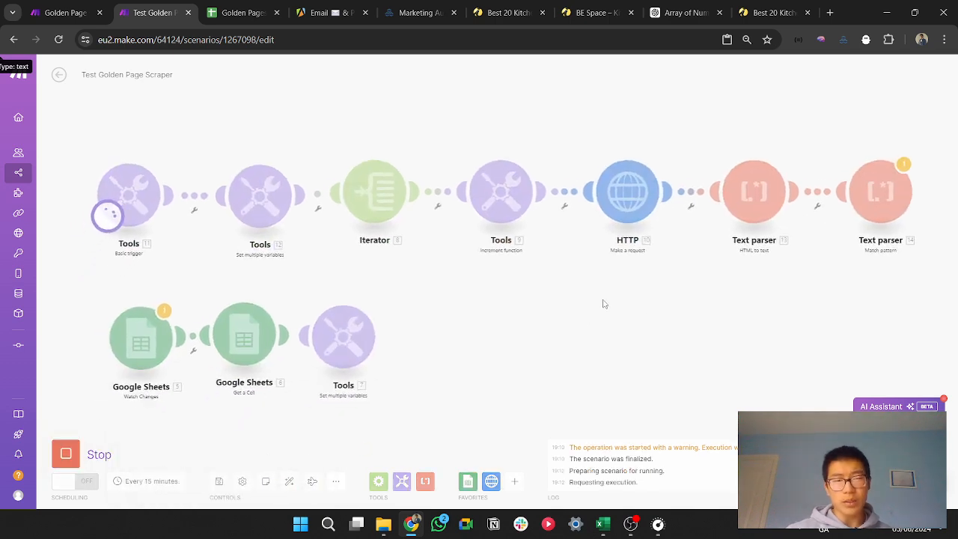
pyautogui.click(74, 453)
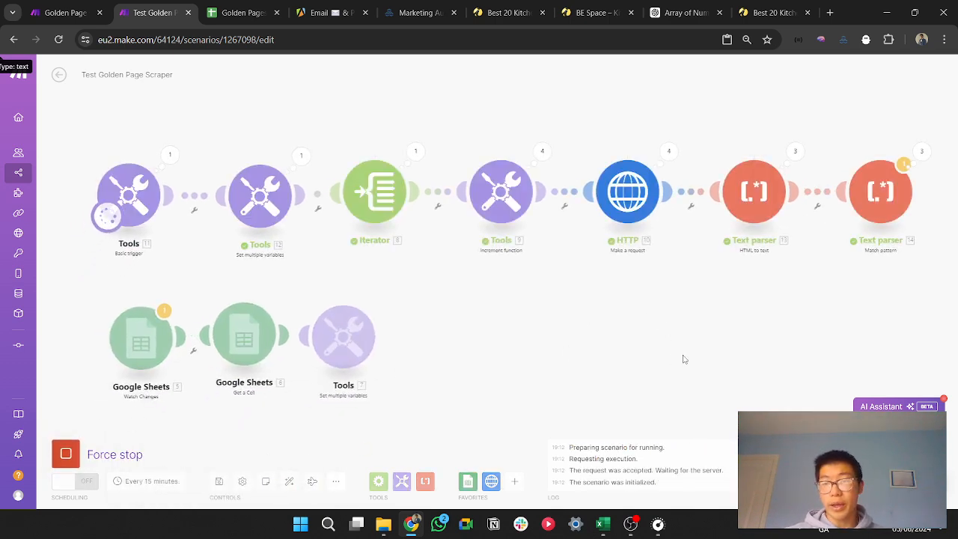
# Step: Open the Match pattern module's run results and examine the outputs of Operation 1 and Operation 2
pyautogui.moveTo(688, 358); pyautogui.dragTo(232, 385)
pyautogui.scroll(2, 599, 278)
pyautogui.moveTo(424, 180); pyautogui.dragTo(657, 267)
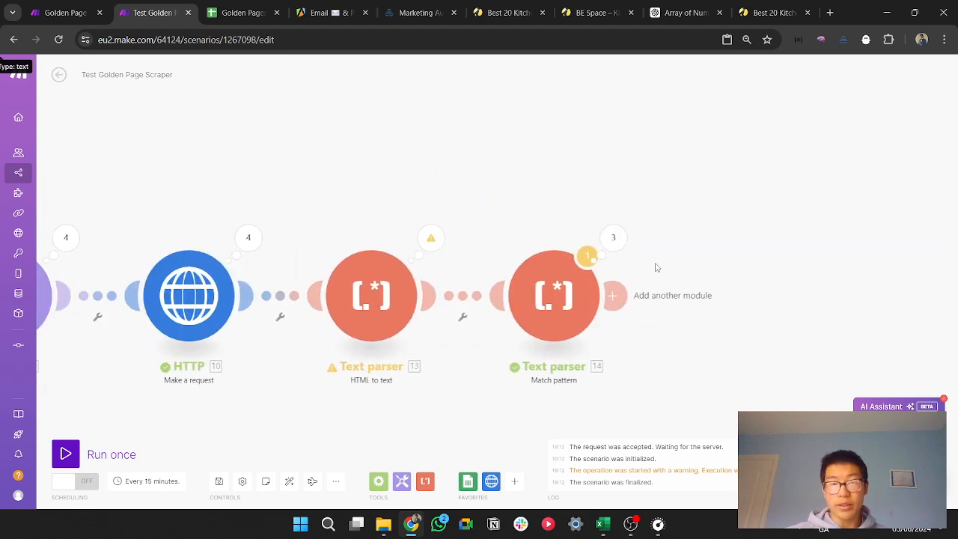
pyautogui.click(613, 237)
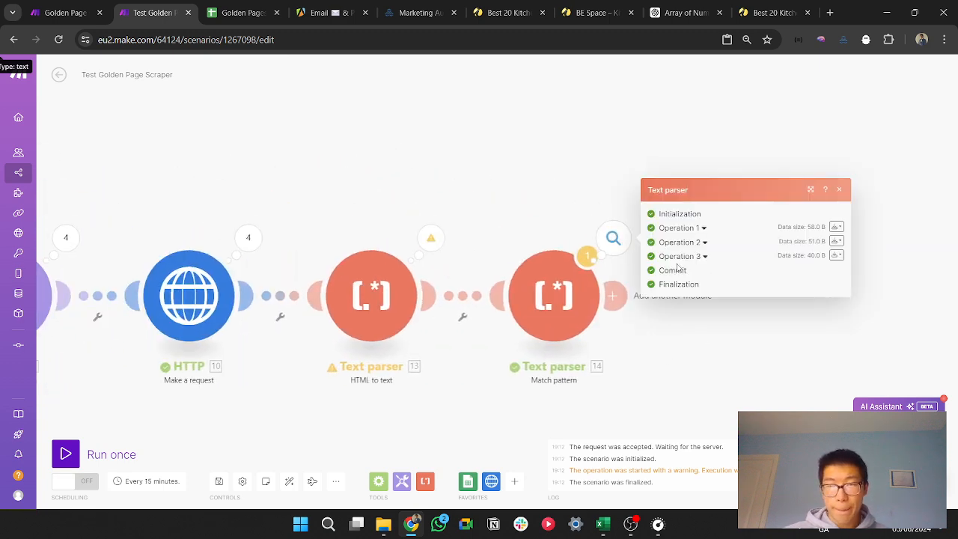
pyautogui.click(704, 229)
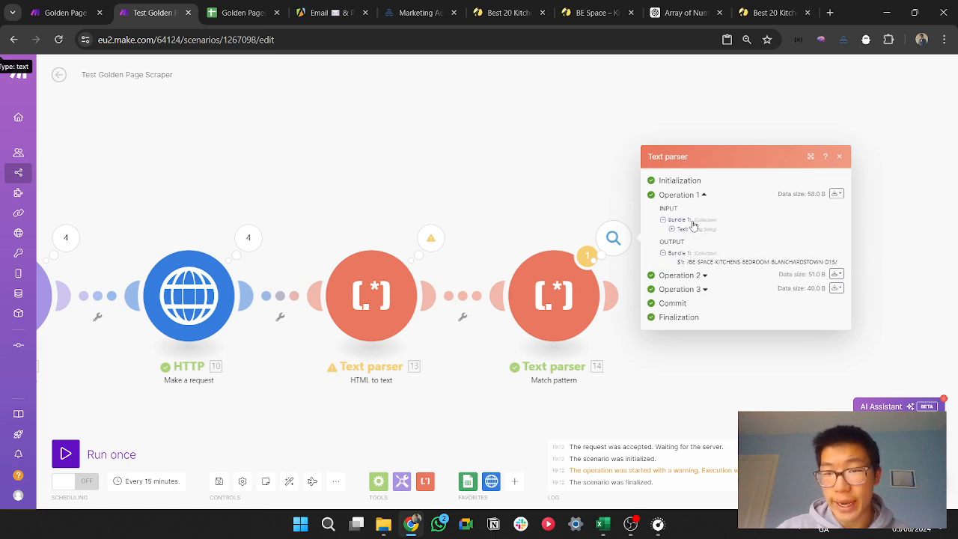
pyautogui.moveTo(687, 265); pyautogui.dragTo(801, 263)
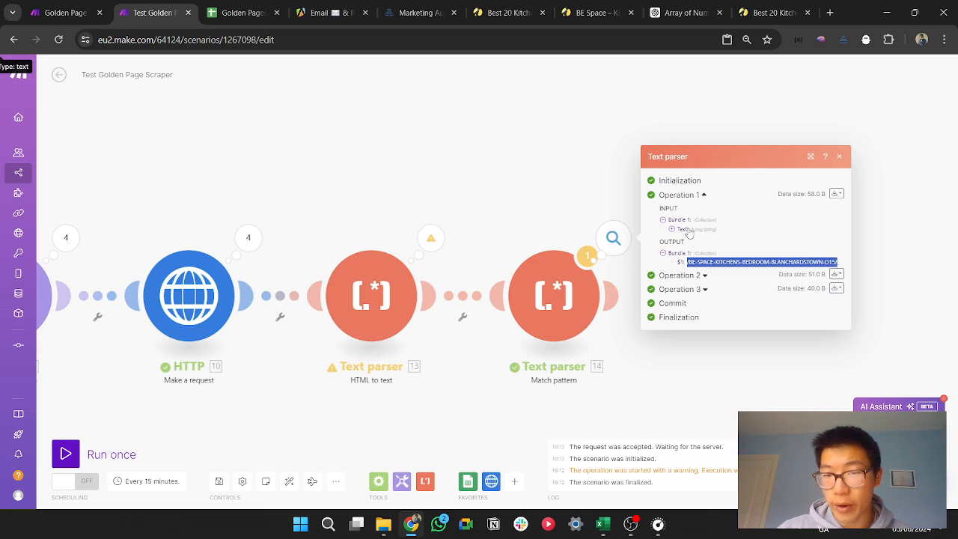
pyautogui.click(697, 275)
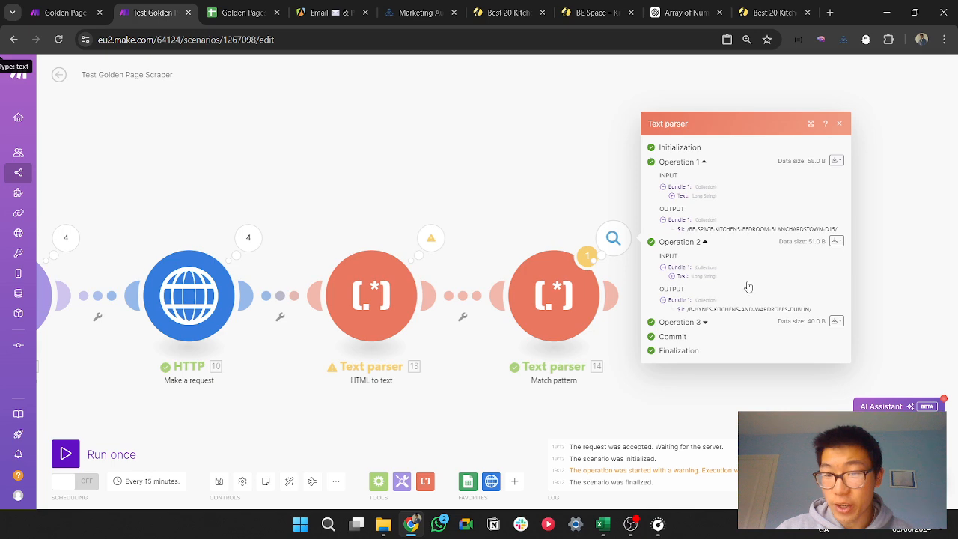
pyautogui.moveTo(819, 313); pyautogui.dragTo(687, 313)
# Step: Expand the input text of Operation 2, skim through it and close the Match pattern module's run results
pyautogui.click(672, 277)
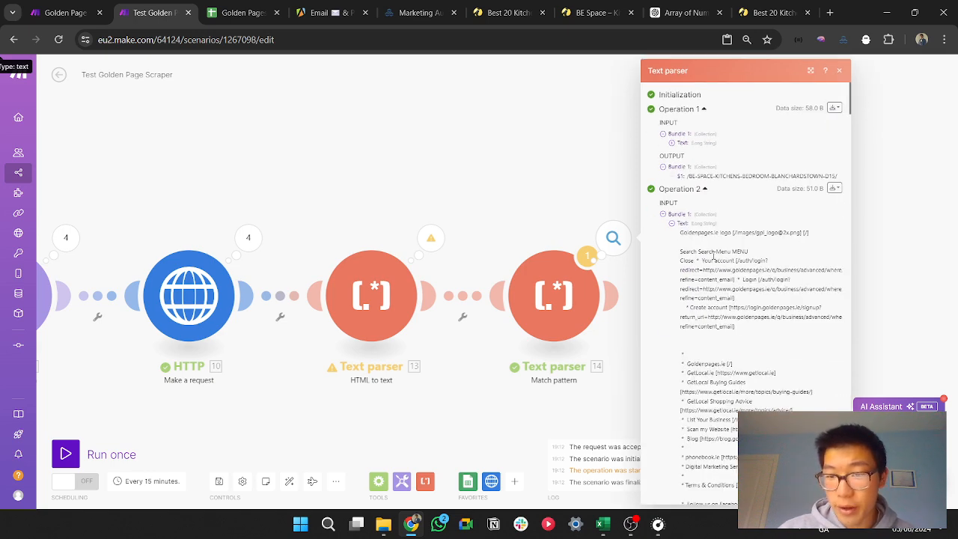
pyautogui.moveTo(681, 253); pyautogui.dragTo(730, 429)
pyautogui.scroll(-3, 783, 333)
pyautogui.click(783, 329)
pyautogui.scroll(-8, 779, 317)
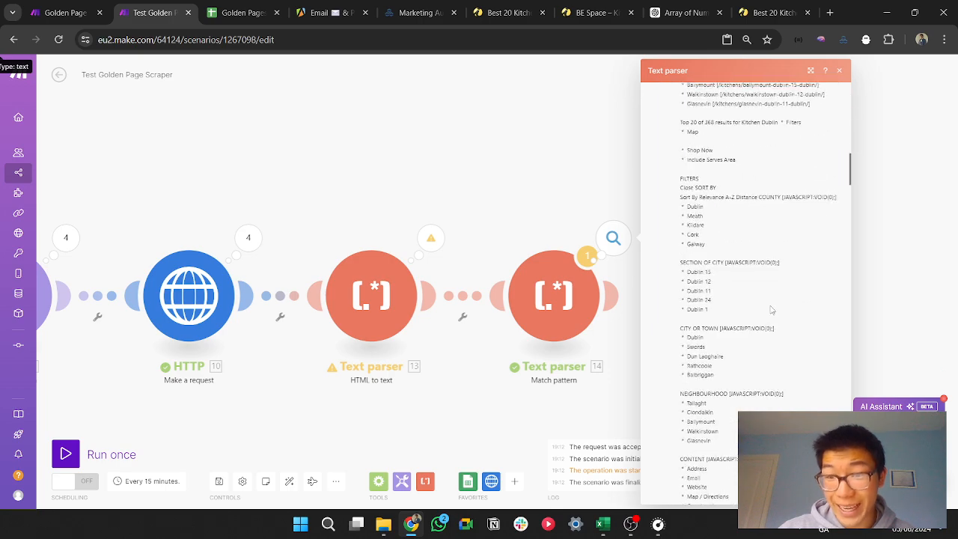
pyautogui.scroll(10, 769, 307)
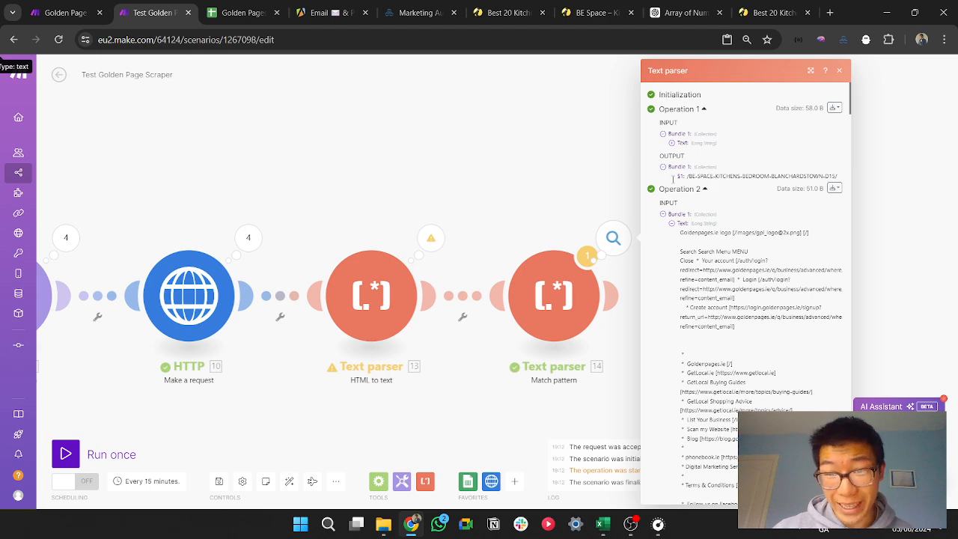
pyautogui.click(589, 169)
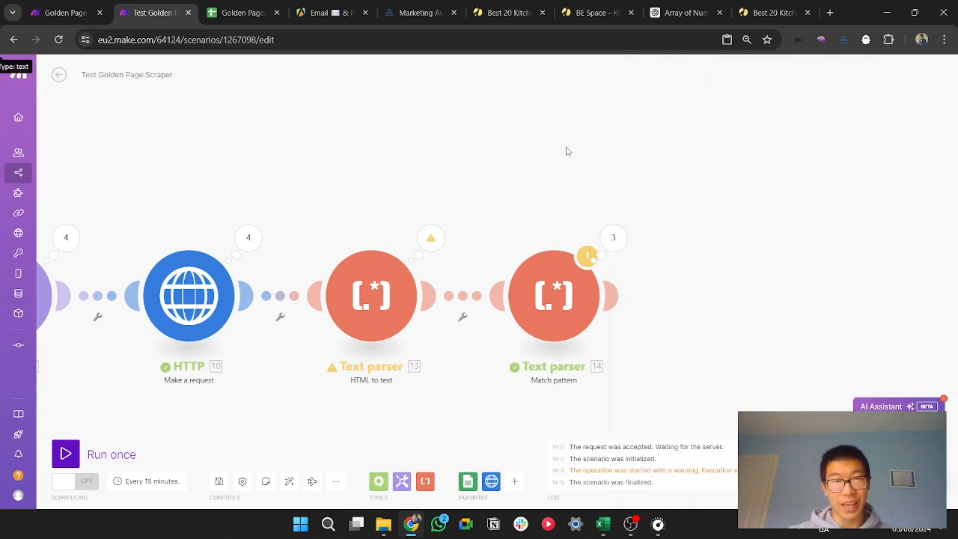
pyautogui.click(567, 286)
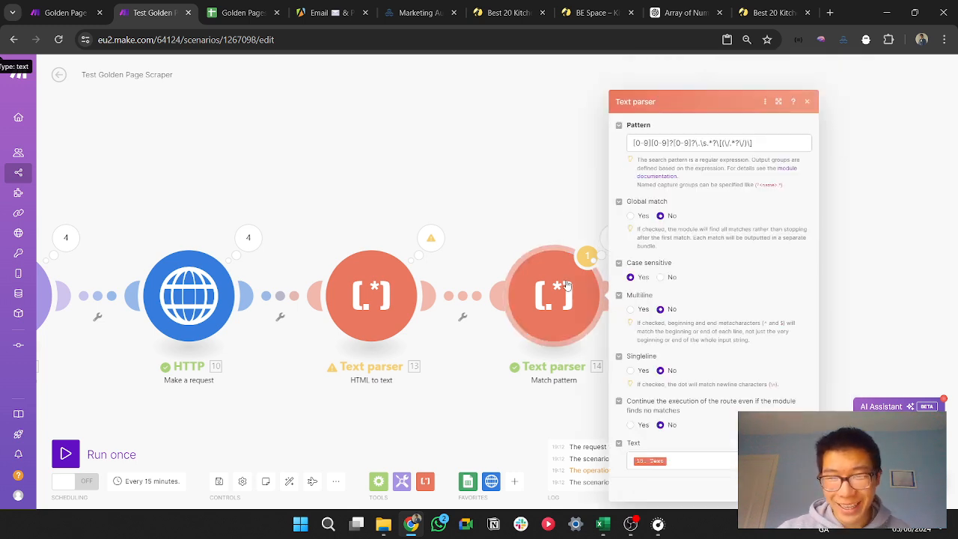
pyautogui.click(544, 171)
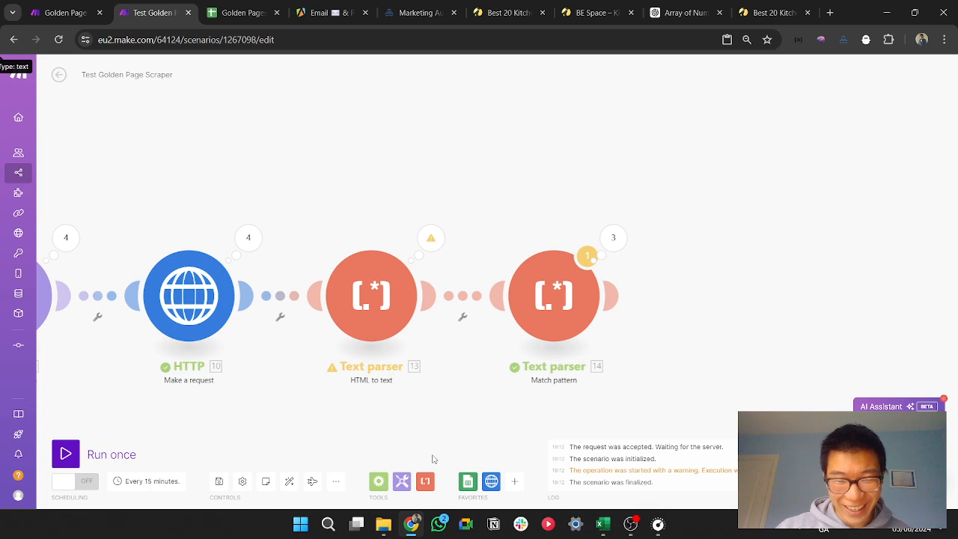
pyautogui.click(424, 482)
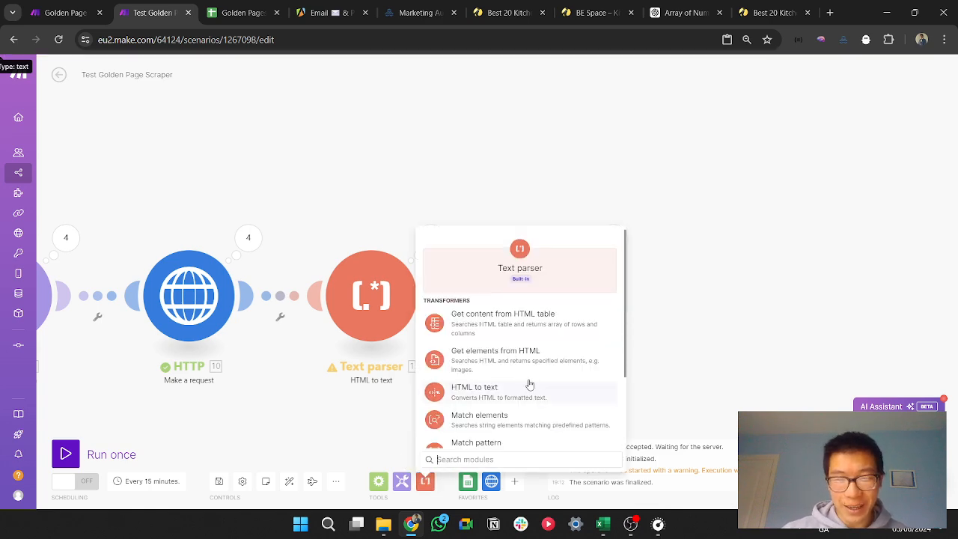
pyautogui.scroll(-1, 543, 382)
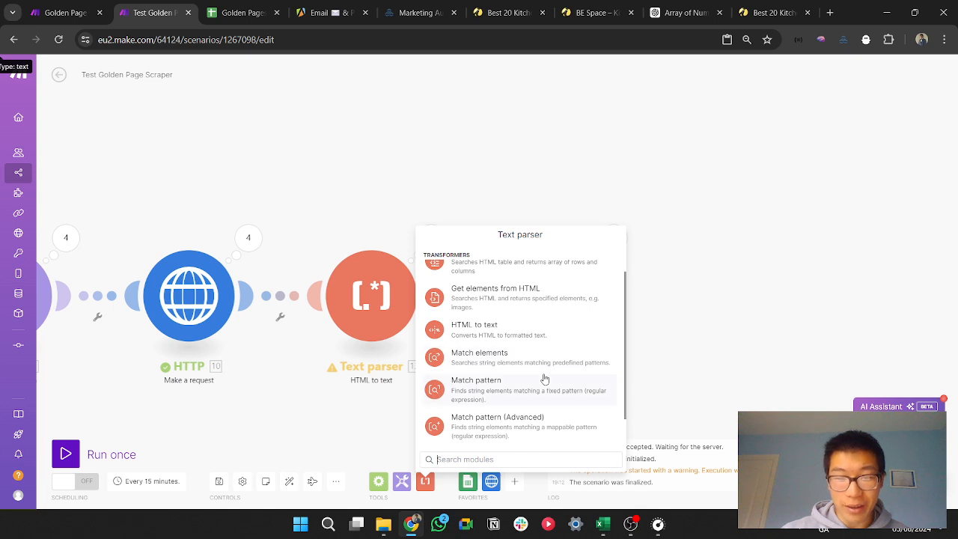
pyautogui.click(770, 385)
pyautogui.click(608, 302)
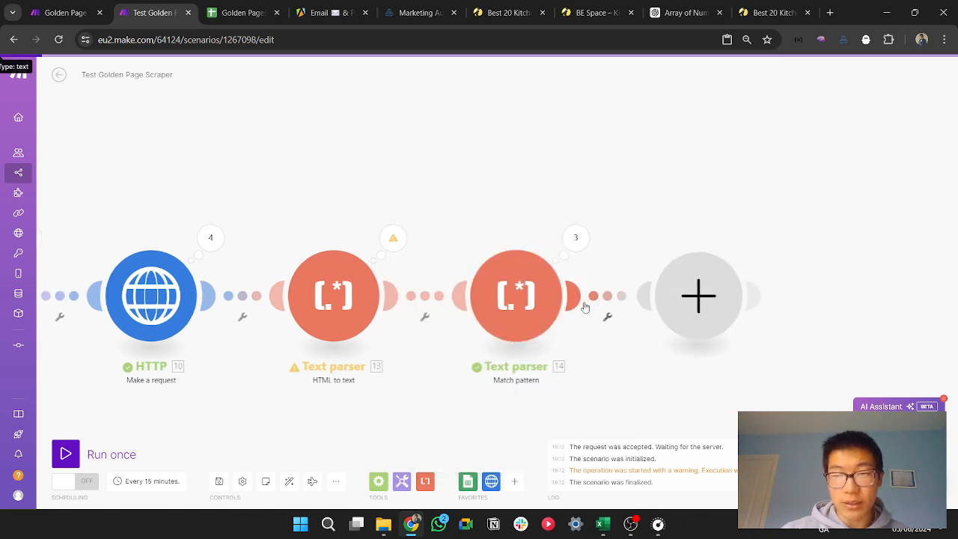
pyautogui.click(608, 185)
pyautogui.click(243, 483)
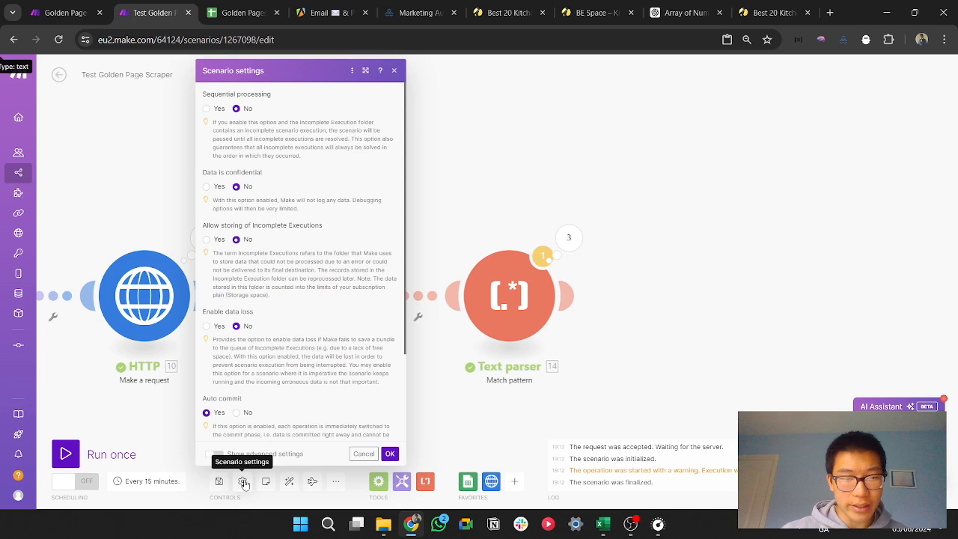
pyautogui.click(475, 424)
# Step: Enable Global match in the Match pattern module and save the module
pyautogui.click(504, 282)
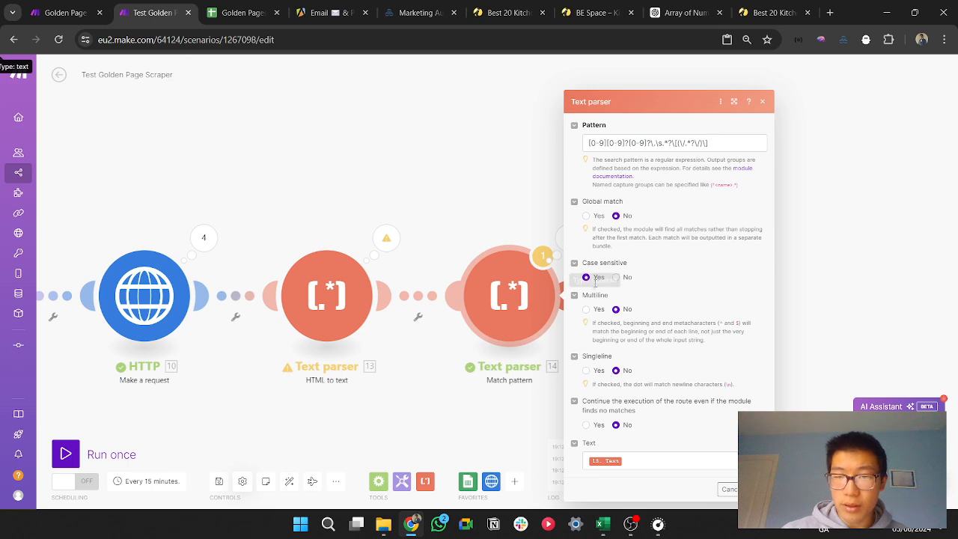
pyautogui.click(586, 216)
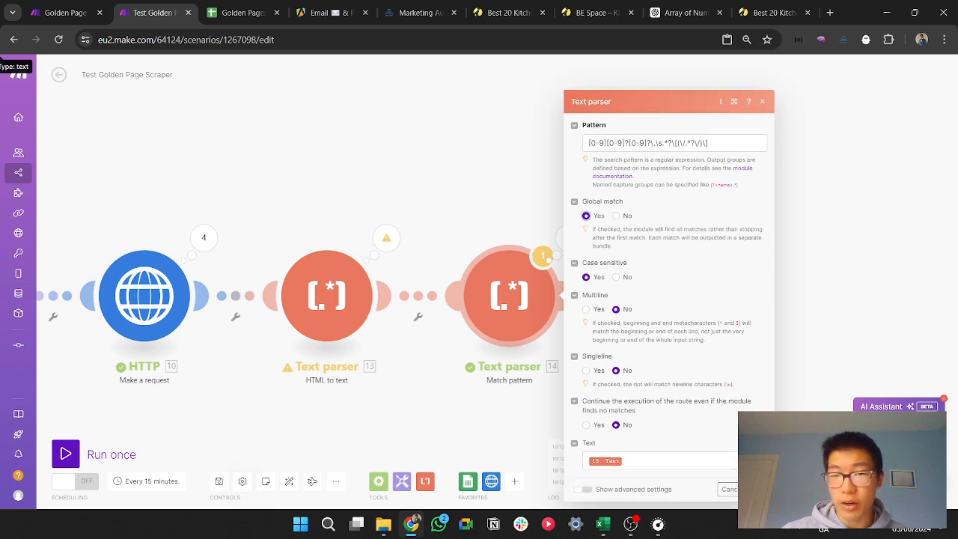
pyautogui.click(757, 486)
# Step: Open the Match pattern module's run results, examine Operation 2's output and close the results
pyautogui.click(571, 240)
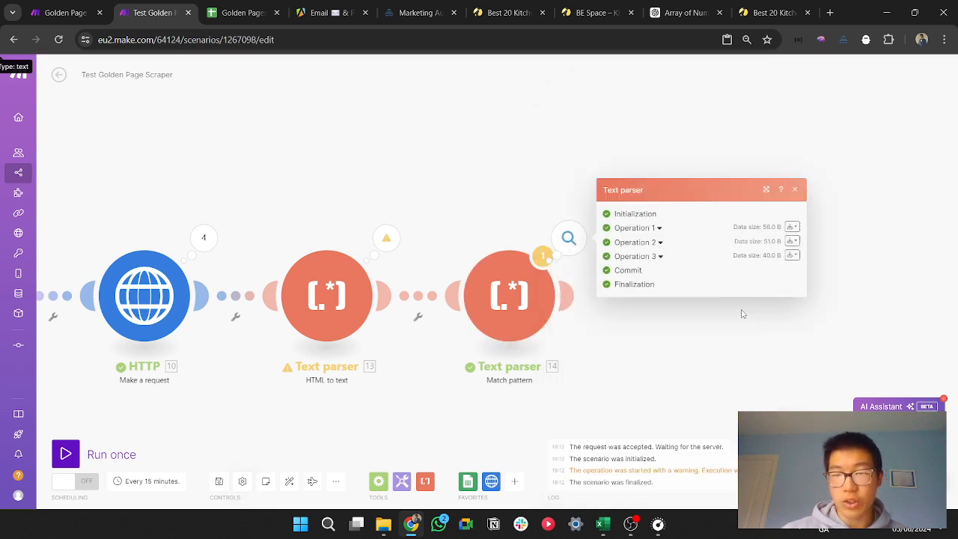
pyautogui.click(656, 247)
pyautogui.moveTo(654, 277); pyautogui.dragTo(776, 286)
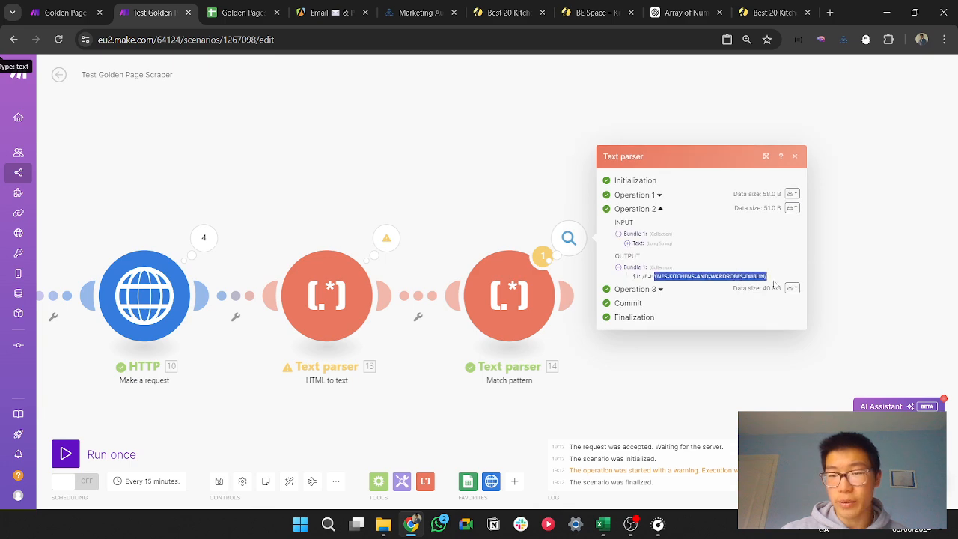
pyautogui.click(855, 243)
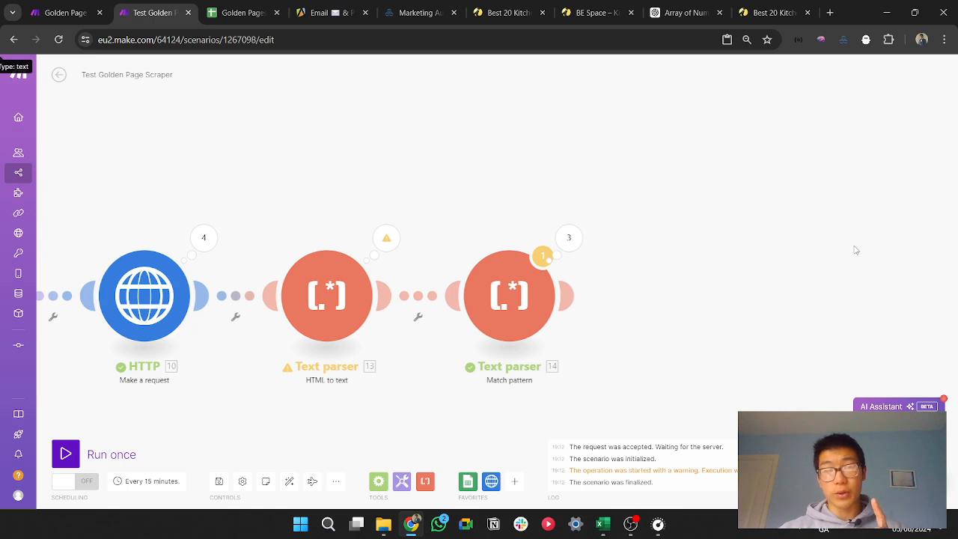
# Step: Add a Google Sheets "Add a Row" module after the Match pattern module
pyautogui.click(576, 293)
pyautogui.write('add')
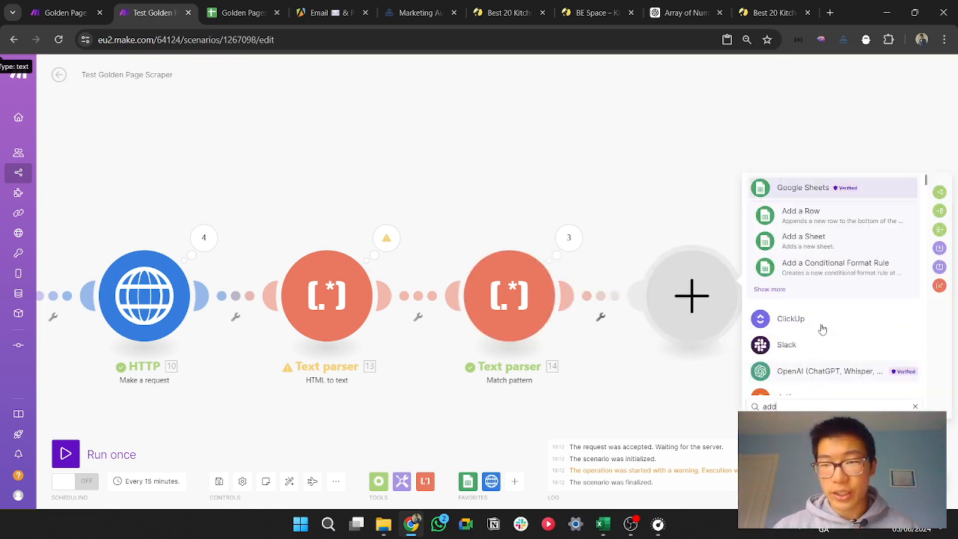
pyautogui.click(831, 223)
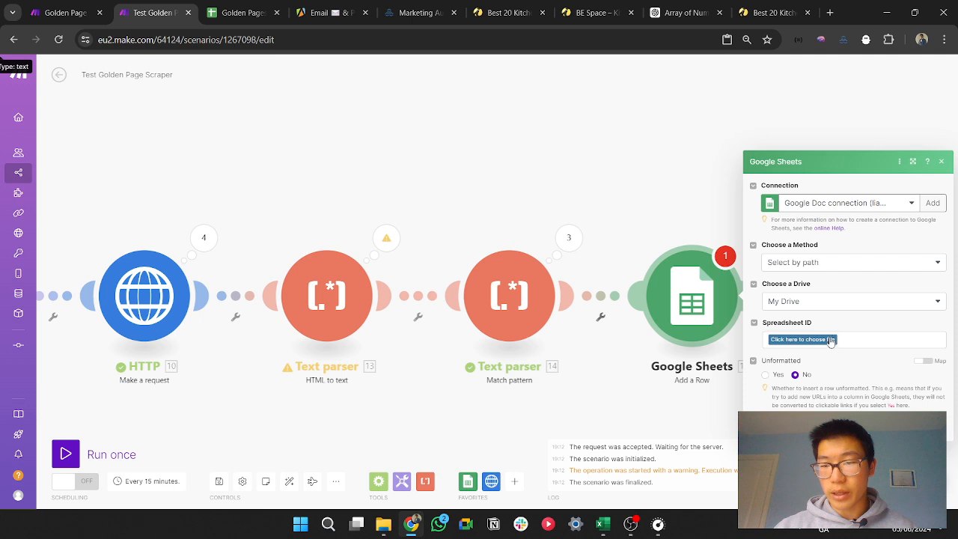
# Step: Choose the "Golden Pages => Kitchens" spreadsheet and its "Golden Sheet Test" sheet as the destination of the new row
pyautogui.click(829, 341)
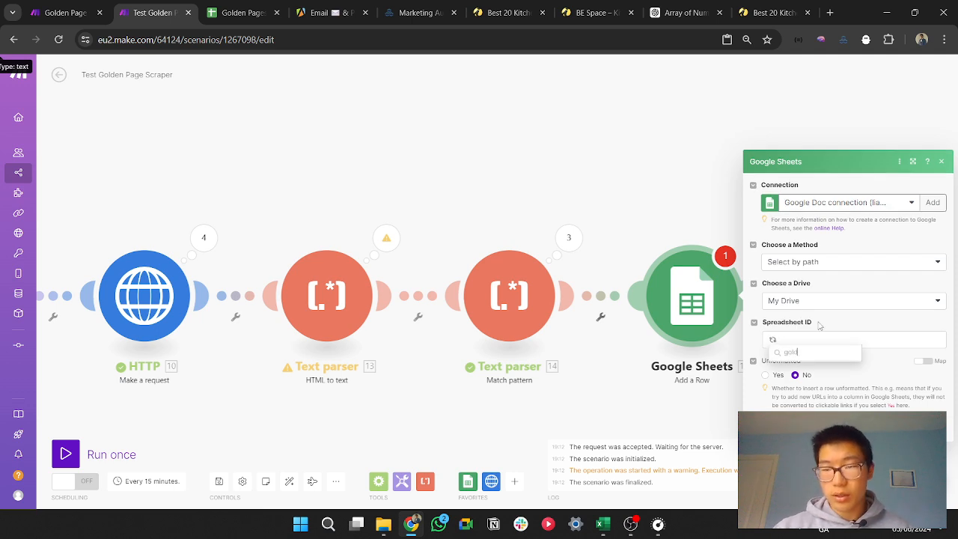
pyautogui.moveTo(814, 356); pyautogui.dragTo(791, 352)
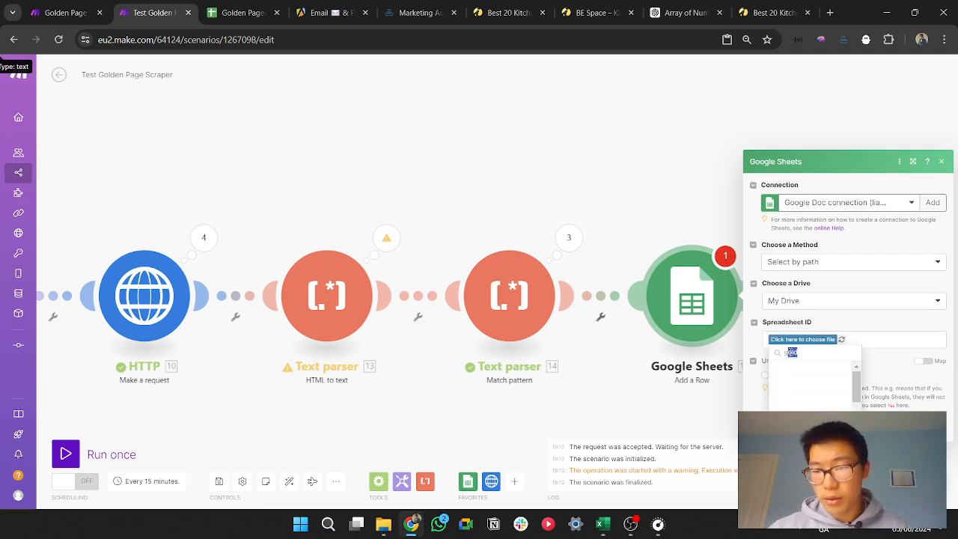
pyautogui.write('go')
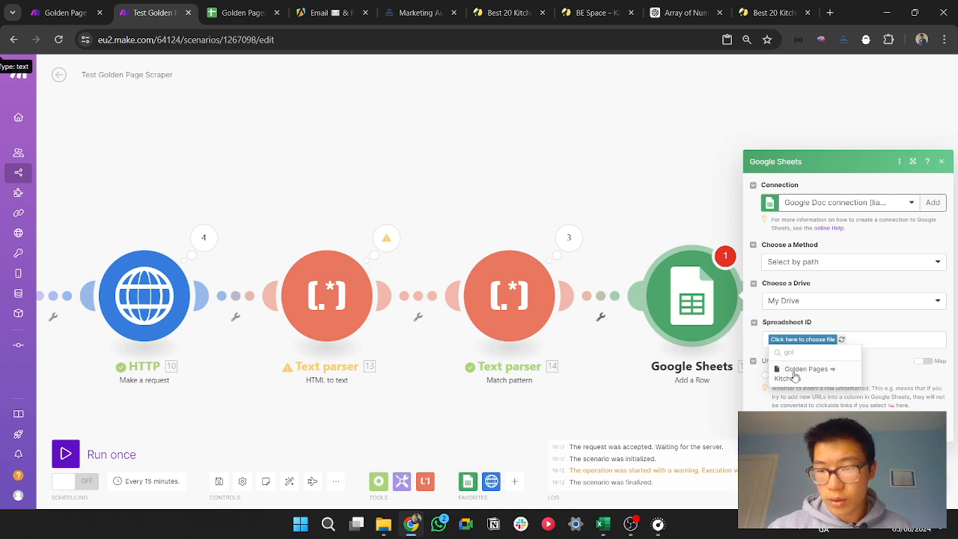
pyautogui.click(795, 374)
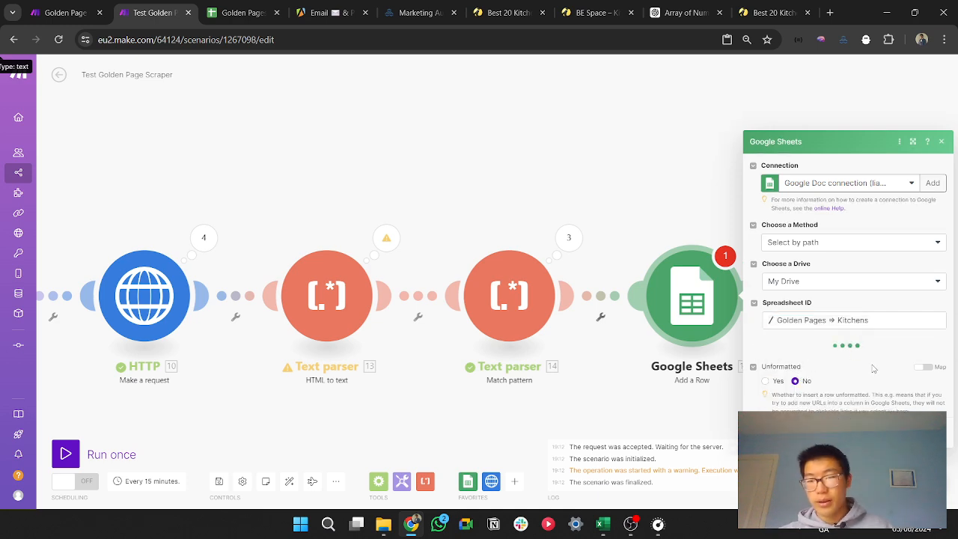
pyautogui.click(843, 363)
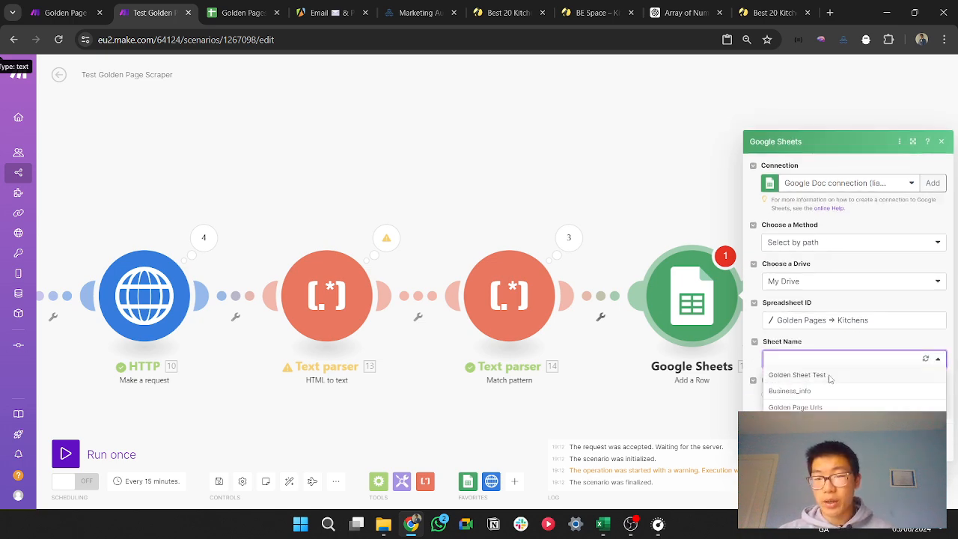
pyautogui.click(828, 375)
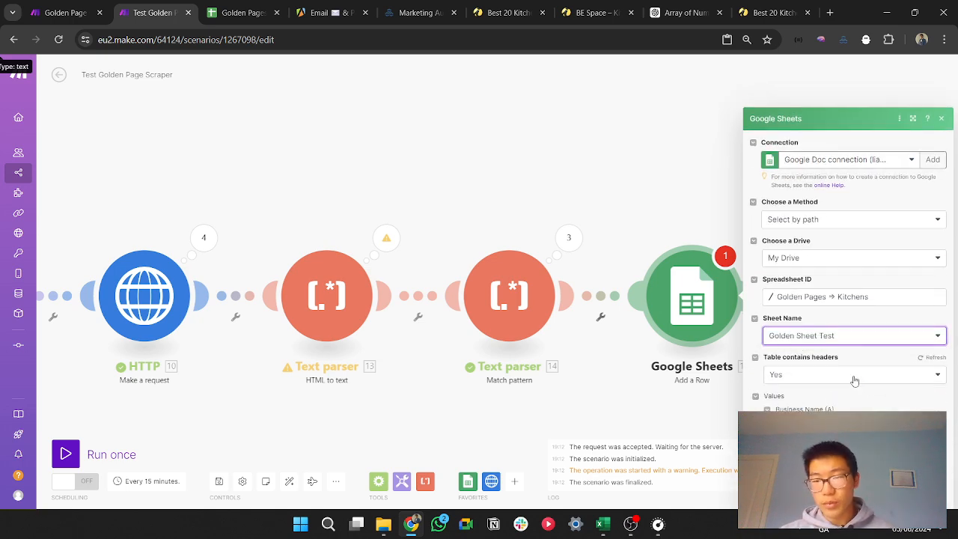
# Step: Map the Match pattern module's $1 output to the row's Business Name (A) and Golden Page URL (B) fields
pyautogui.click(854, 381)
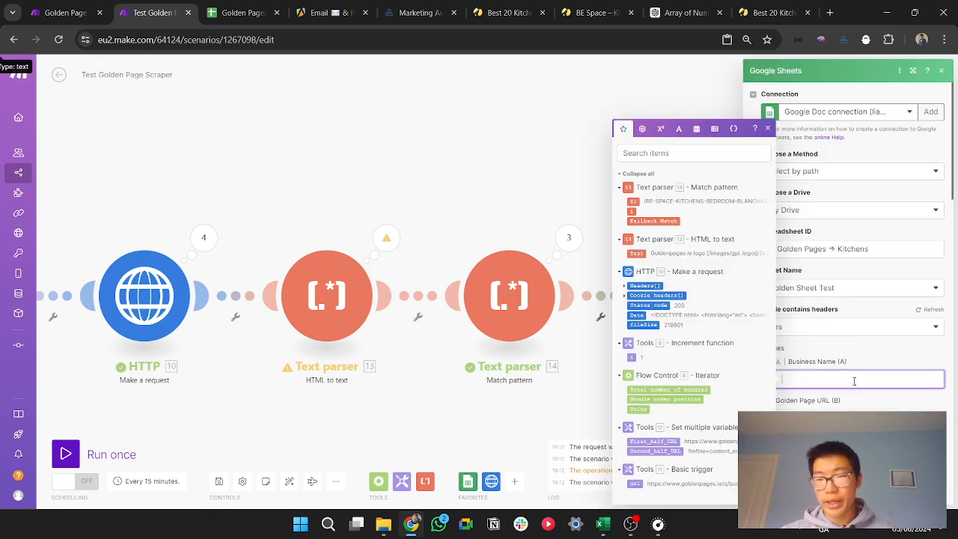
pyautogui.click(634, 202)
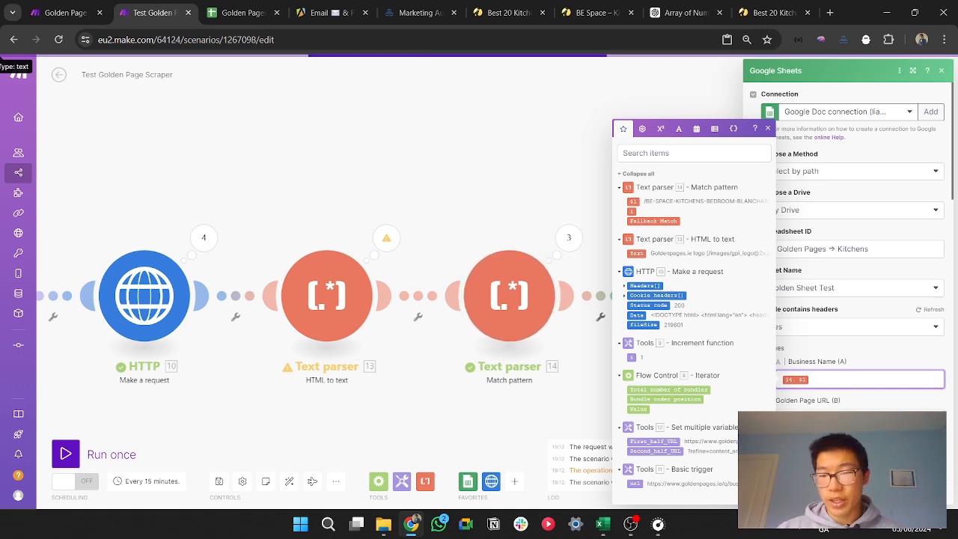
pyautogui.click(854, 419)
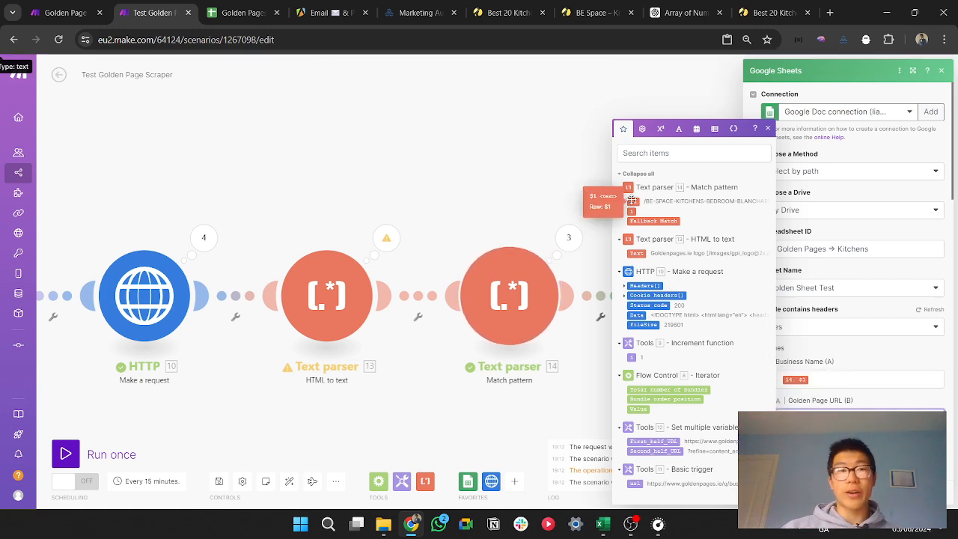
pyautogui.click(507, 13)
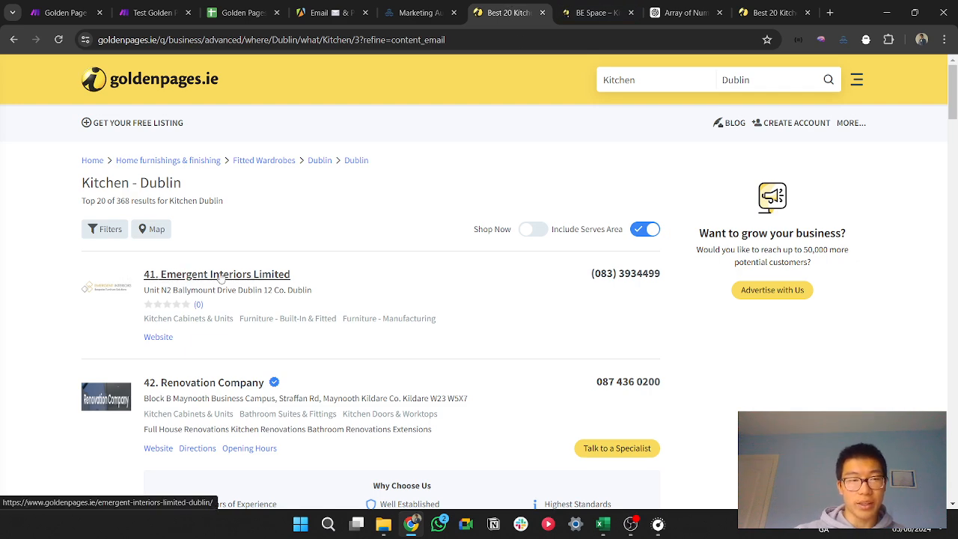
pyautogui.click(133, 5)
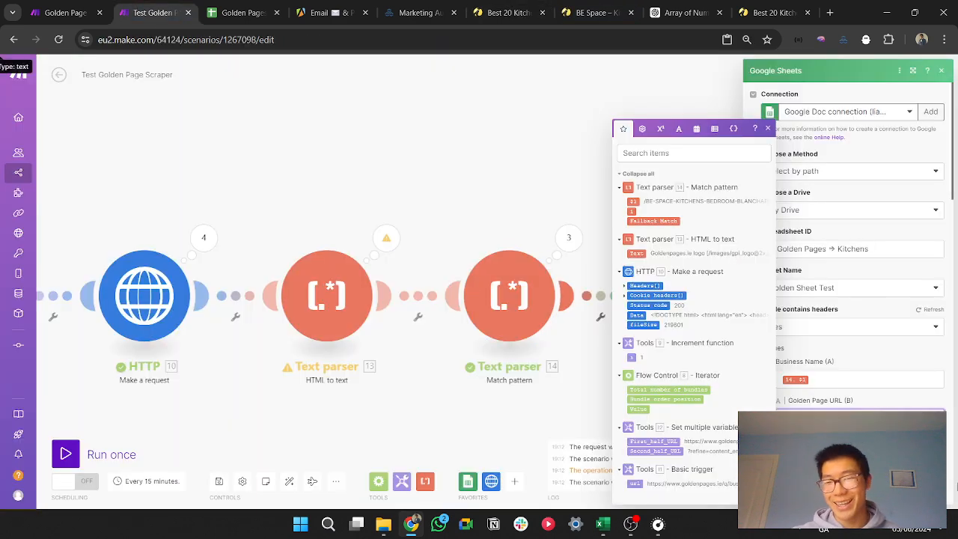
pyautogui.scroll(-3, 859, 402)
pyautogui.scroll(2, 859, 402)
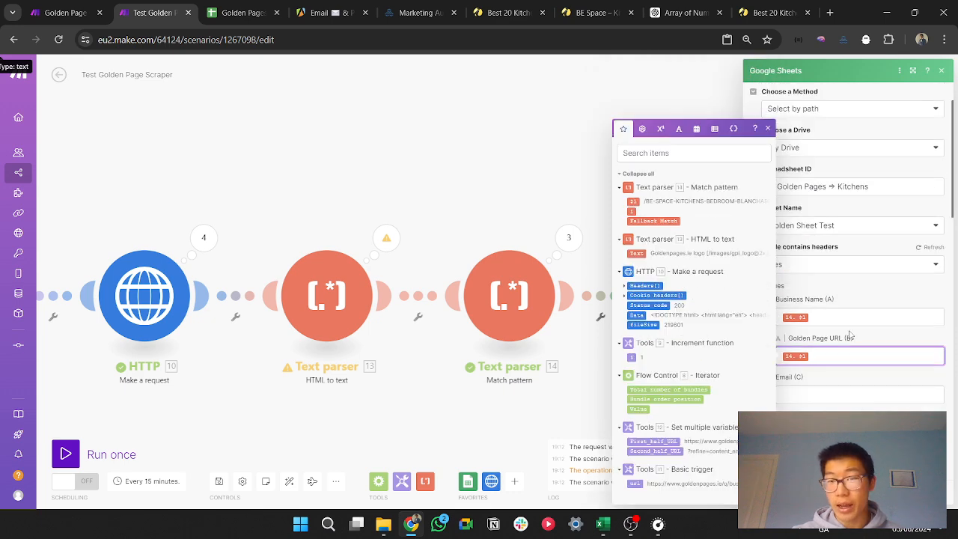
pyautogui.moveTo(826, 313); pyautogui.dragTo(791, 315)
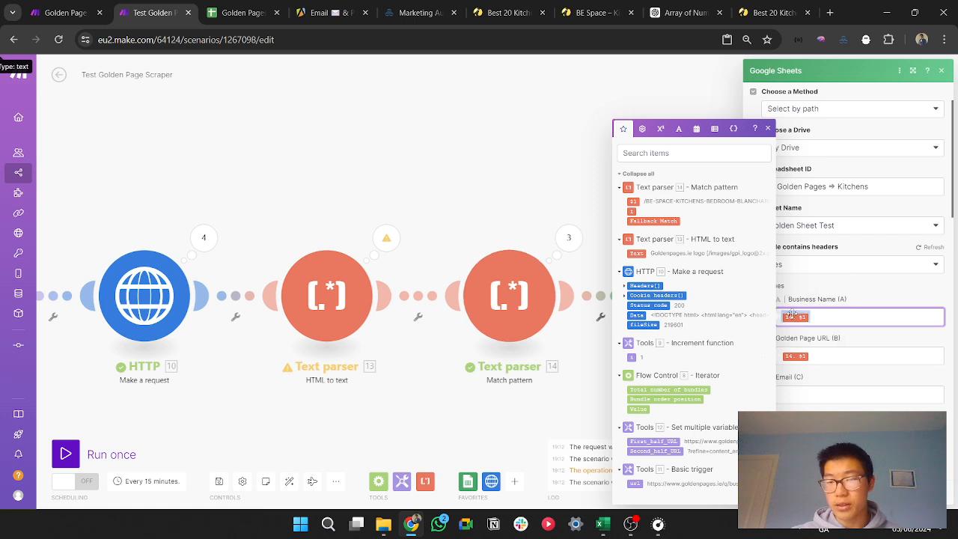
# Step: Check the column layout of the Golden Sheet Test sheet in Google Sheets and return to the Make scenario
pyautogui.click(235, 5)
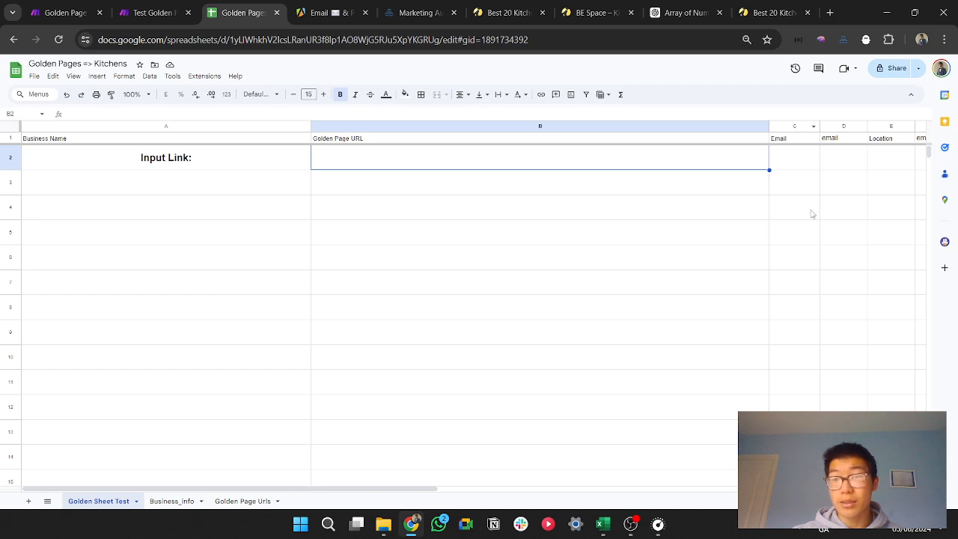
pyautogui.moveTo(427, 489); pyautogui.dragTo(328, 301)
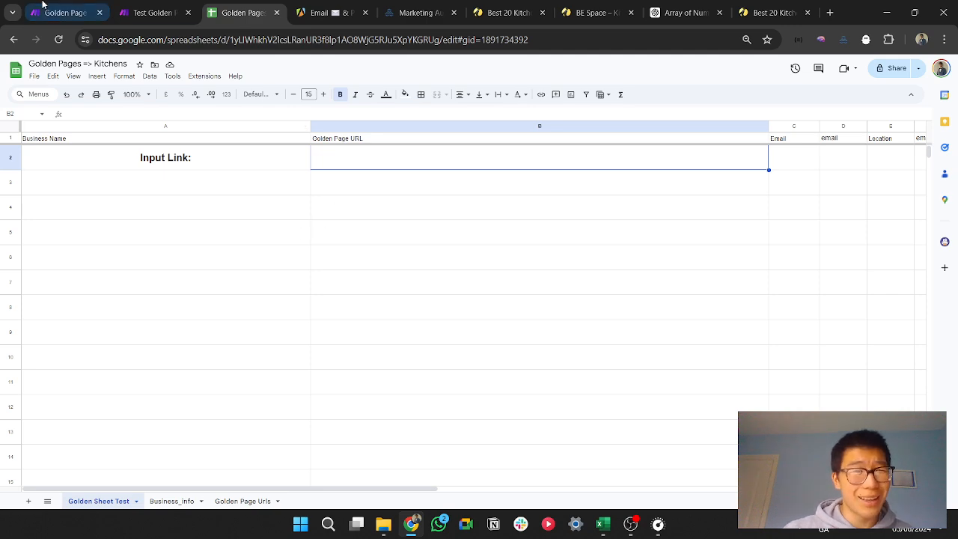
pyautogui.click(154, 13)
# Step: Unlink the Set multiple variables module of the Basic trigger chain from the Iterator
pyautogui.scroll(-2, 582, 206)
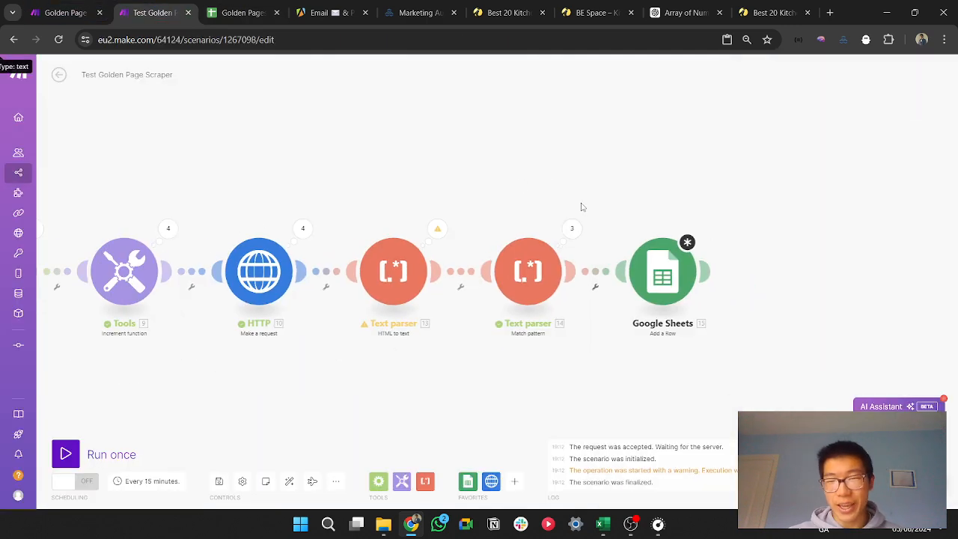
pyautogui.moveTo(582, 207); pyautogui.dragTo(671, 201)
pyautogui.moveTo(414, 167); pyautogui.dragTo(685, 184)
pyautogui.scroll(-2, 670, 187)
pyautogui.moveTo(613, 182); pyautogui.dragTo(483, 202)
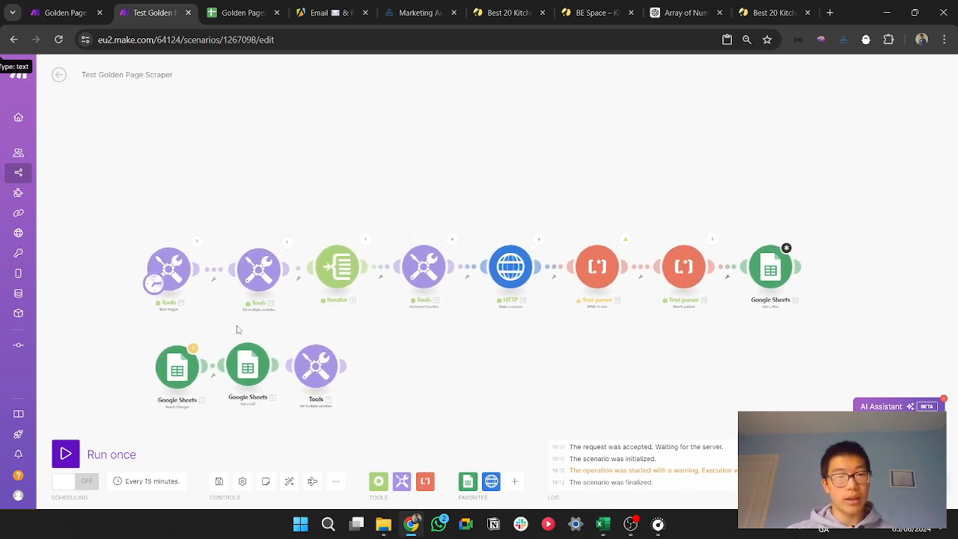
pyautogui.rightClick(297, 270)
pyautogui.click(340, 293)
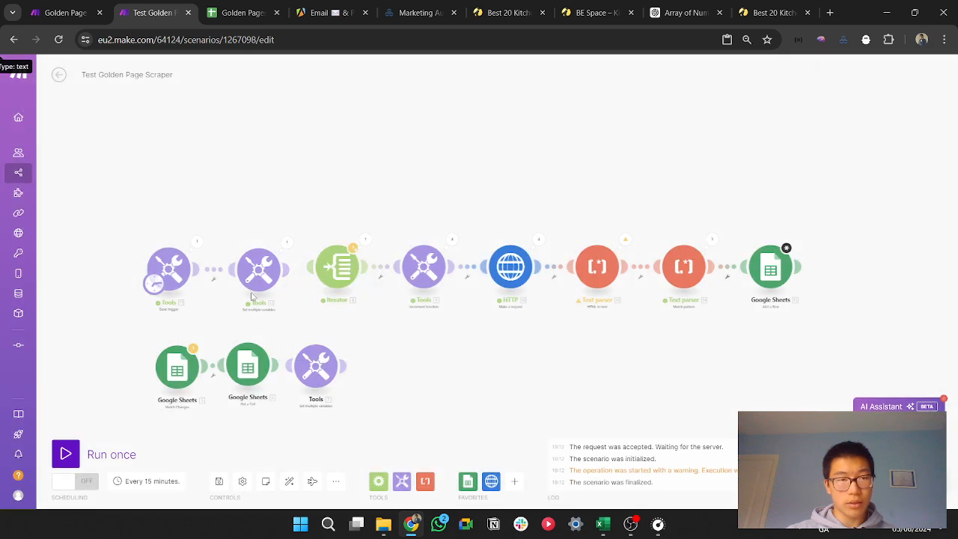
# Step: Make the Google Sheets Watch Changes module the scenario's trigger and delete the Basic trigger with its Set multiple variables module
pyautogui.moveTo(156, 286); pyautogui.dragTo(166, 376)
pyautogui.moveTo(130, 224); pyautogui.dragTo(283, 297)
pyautogui.press('Delete')
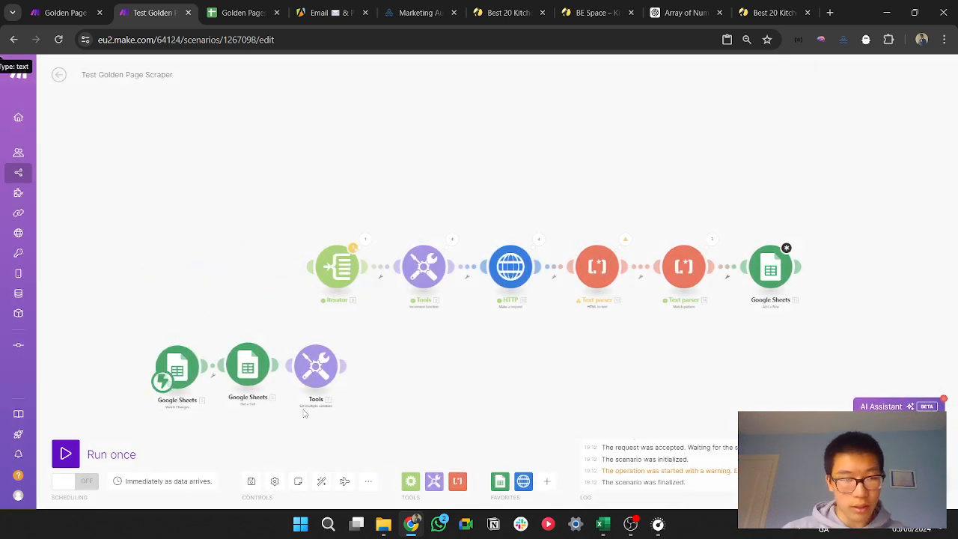
# Step: Connect the Watch Changes chain's Set multiple variables module to the Iterator and auto-align the scenario's modules
pyautogui.moveTo(184, 424); pyautogui.dragTo(328, 292)
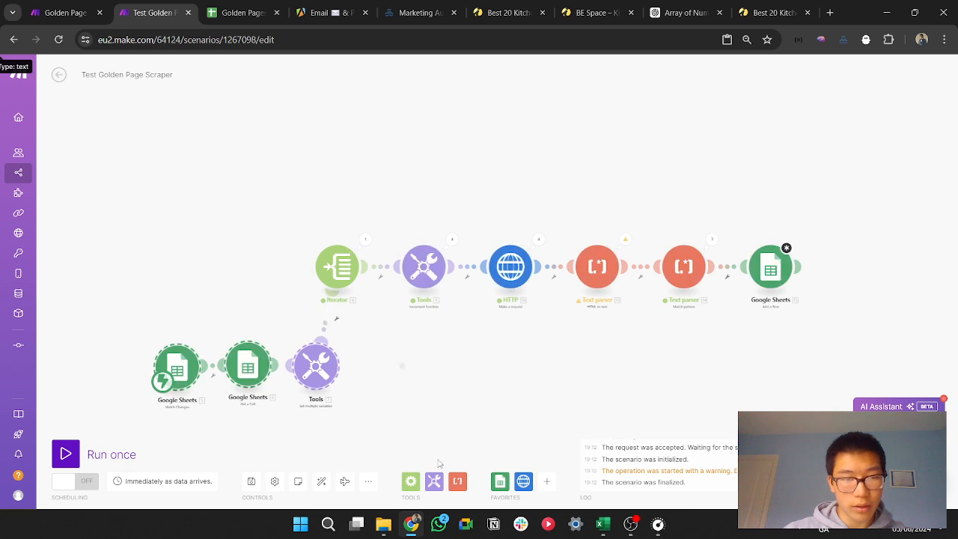
pyautogui.click(321, 481)
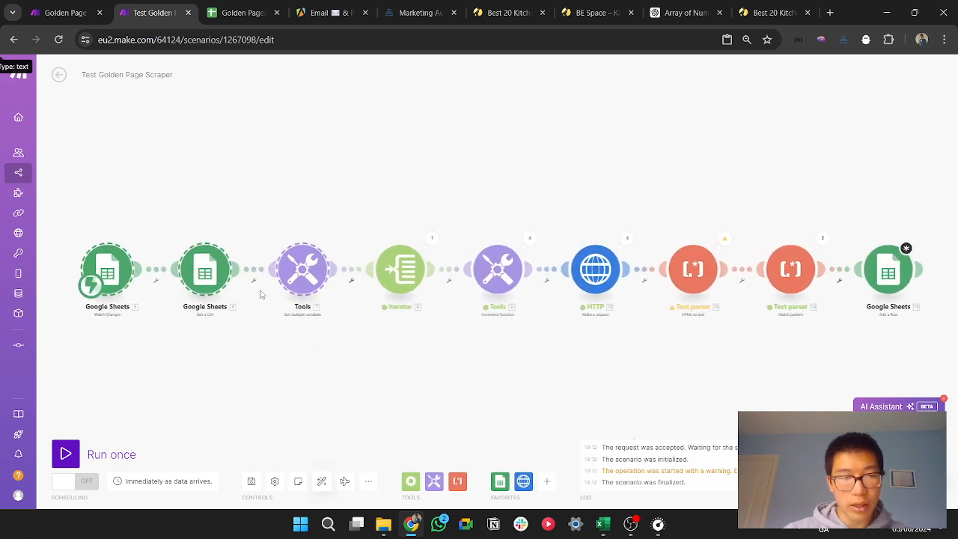
# Step: Review the settings of the Set multiple variables, Iterator and Increment function modules
pyautogui.scroll(3, 254, 357)
pyautogui.click(339, 233)
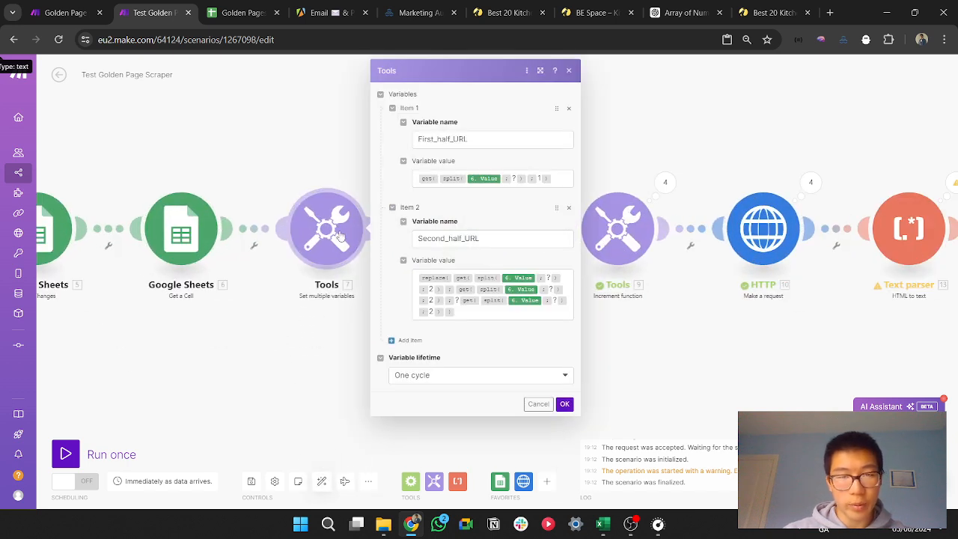
pyautogui.click(334, 364)
pyautogui.click(472, 229)
pyautogui.click(468, 360)
pyautogui.click(618, 228)
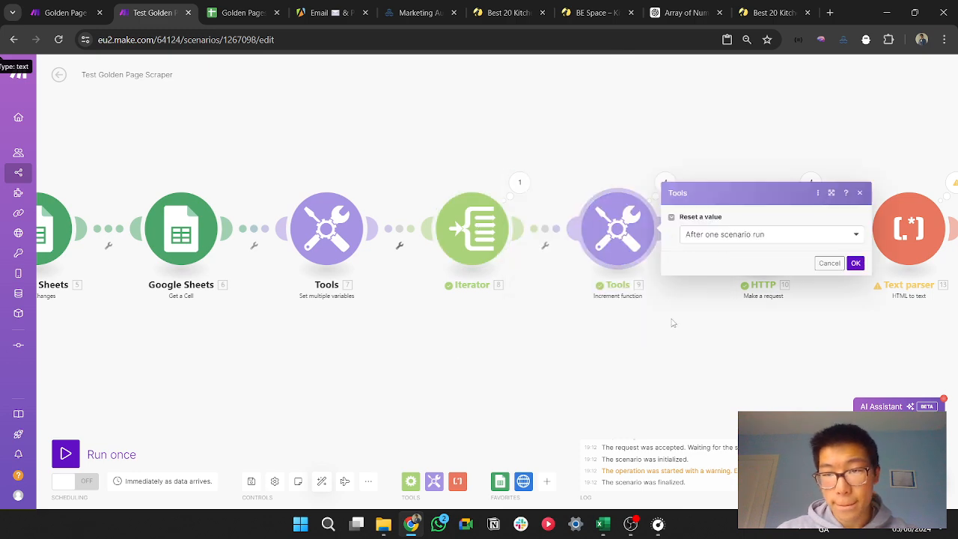
# Step: Remap the HTTP module's URL to First_half_URL, the counter i and Second_half_URL, taking both halves from the linked Set multiple variables module
pyautogui.click(775, 246)
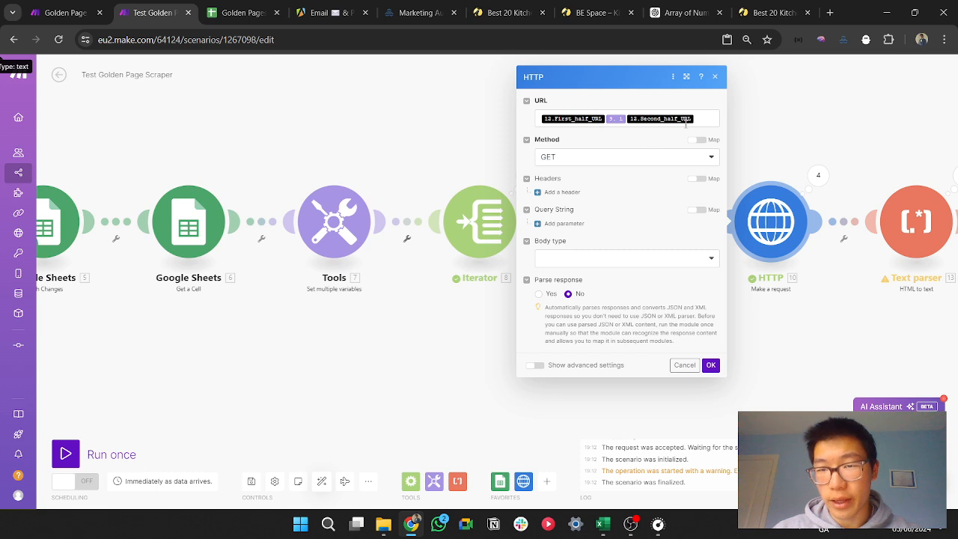
pyautogui.click(686, 125)
pyautogui.press('BackSpace')
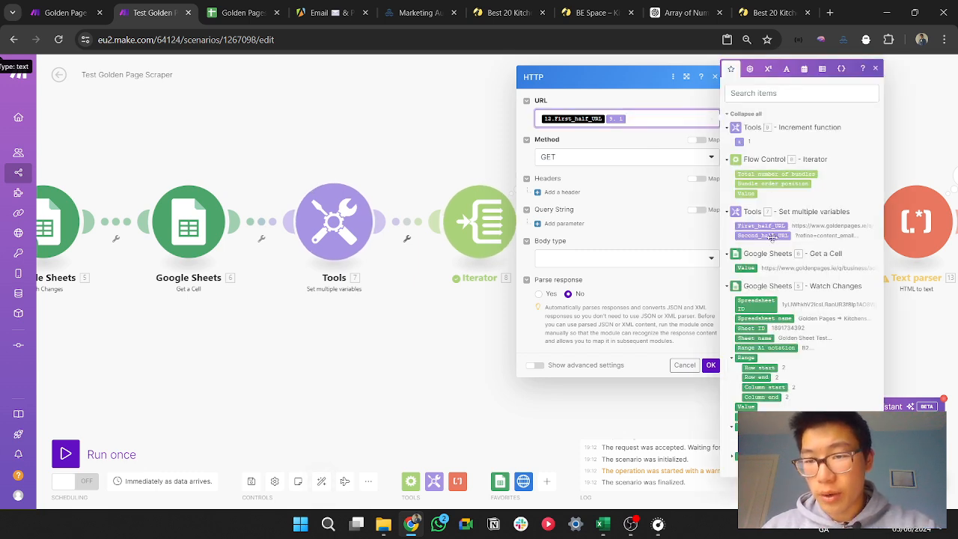
pyautogui.click(772, 237)
pyautogui.press('Left')
pyautogui.press('Left')
pyautogui.press('BackSpace')
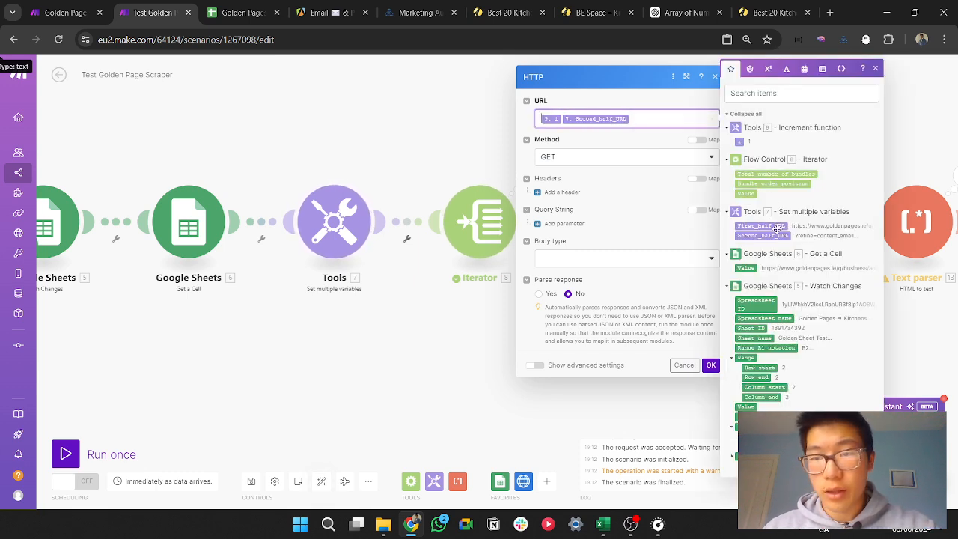
pyautogui.click(711, 365)
# Step: Review and accept the Google Sheets Add a Row module's settings for the Golden Sheet Test sheet
pyautogui.moveTo(806, 339); pyautogui.dragTo(460, 336)
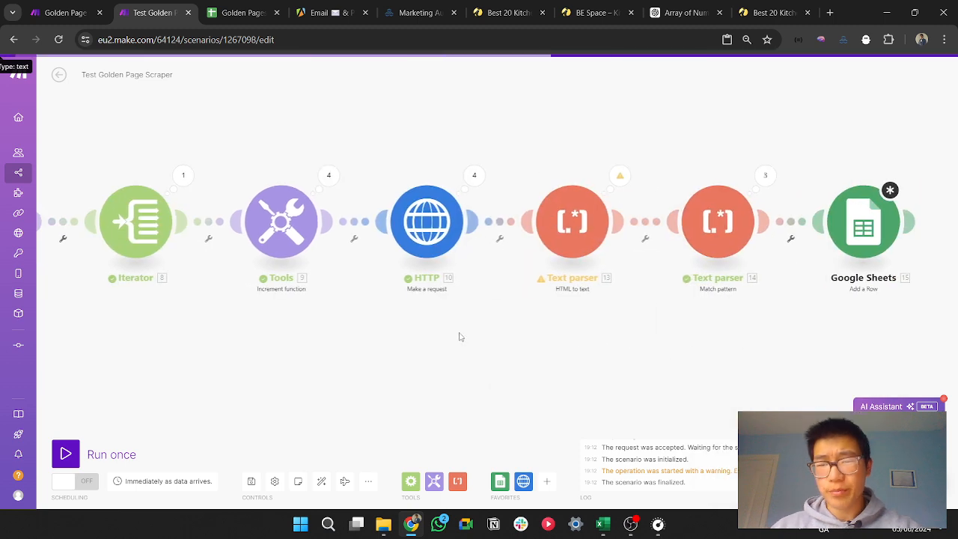
pyautogui.click(873, 236)
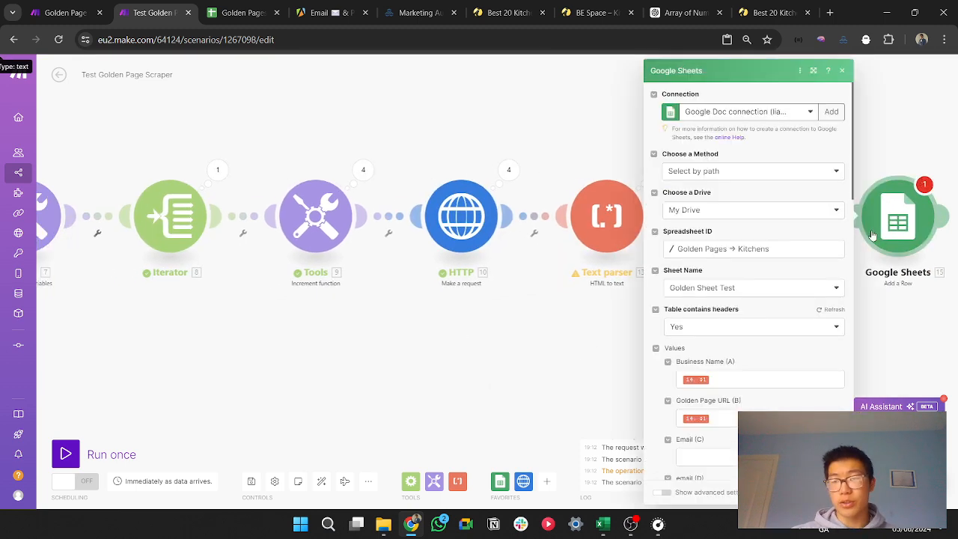
pyautogui.click(831, 492)
pyautogui.scroll(-3, 587, 320)
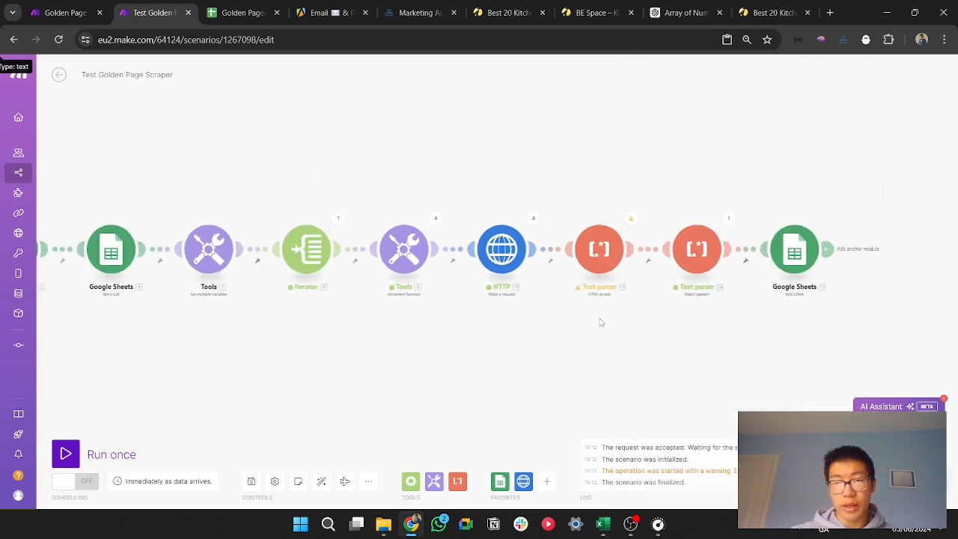
# Step: Remove the page number 3 from the Golden Pages Kitchen Dublin results address and copy the resulting link
pyautogui.moveTo(601, 320); pyautogui.dragTo(749, 321)
pyautogui.click(234, 7)
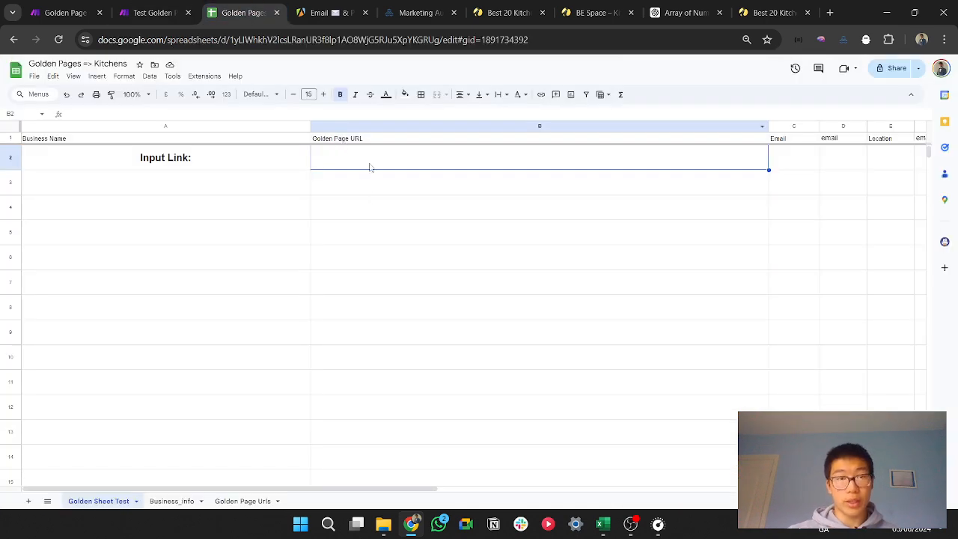
pyautogui.click(506, 13)
pyautogui.click(391, 42)
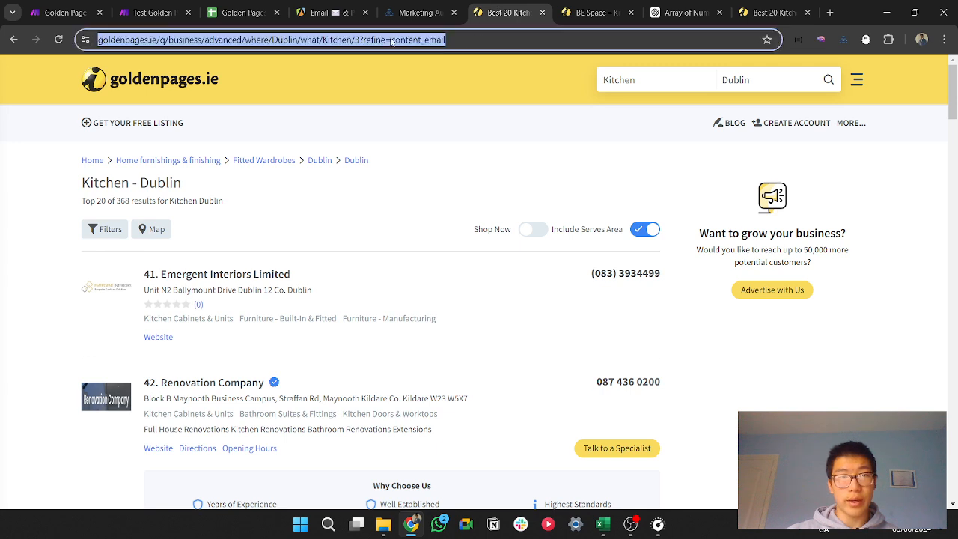
pyautogui.click(391, 41)
pyautogui.press('BackSpace')
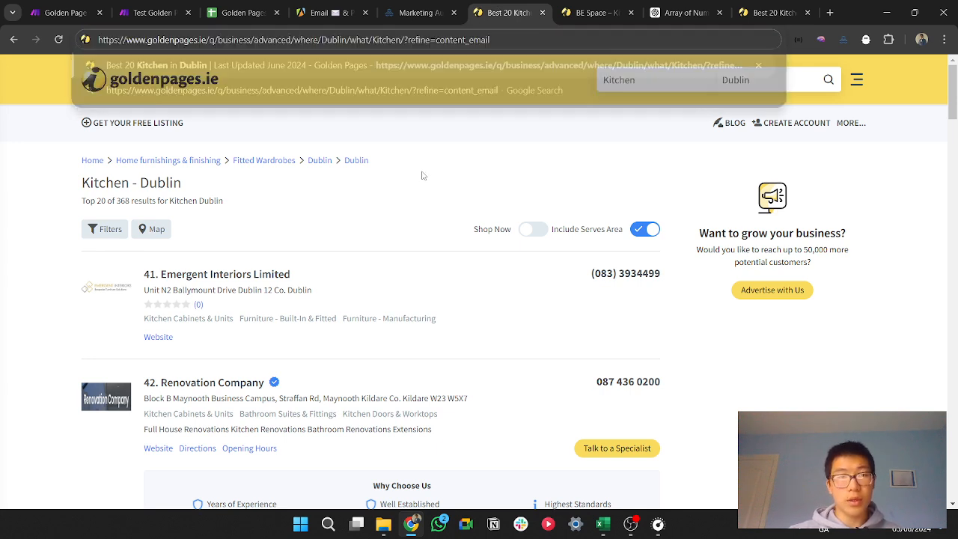
# Step: Run the scenario once, waiting for new data, and paste the Golden Pages results link into cell B2 of Golden Sheet Test
pyautogui.click(153, 13)
pyautogui.click(70, 443)
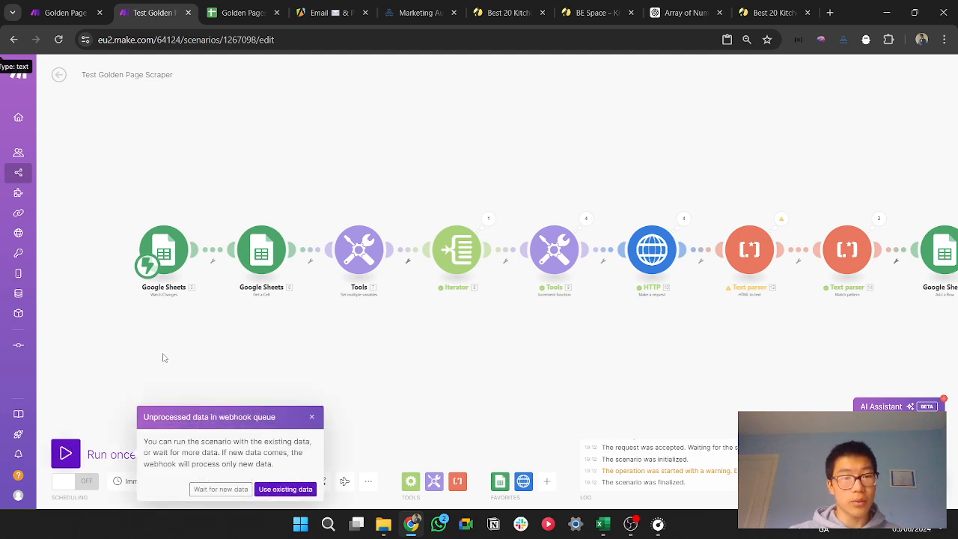
pyautogui.click(220, 489)
pyautogui.click(232, 15)
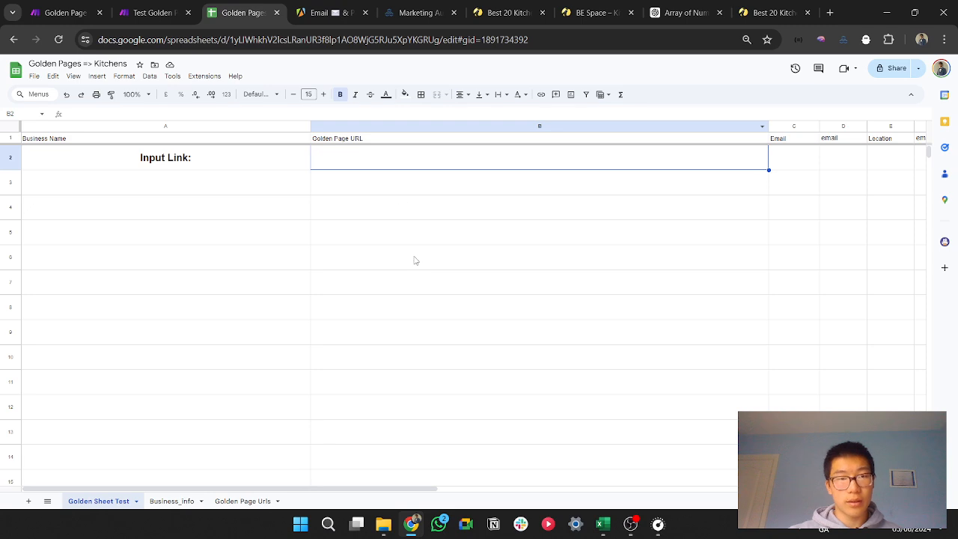
pyautogui.write('https://www.goldenpages.ie/business/advanced/where/Dublin/what/Kitchen/Yellow?content_email')
# Step: Follow the run through the modules in the Make scenario and stop it
pyautogui.click(164, 13)
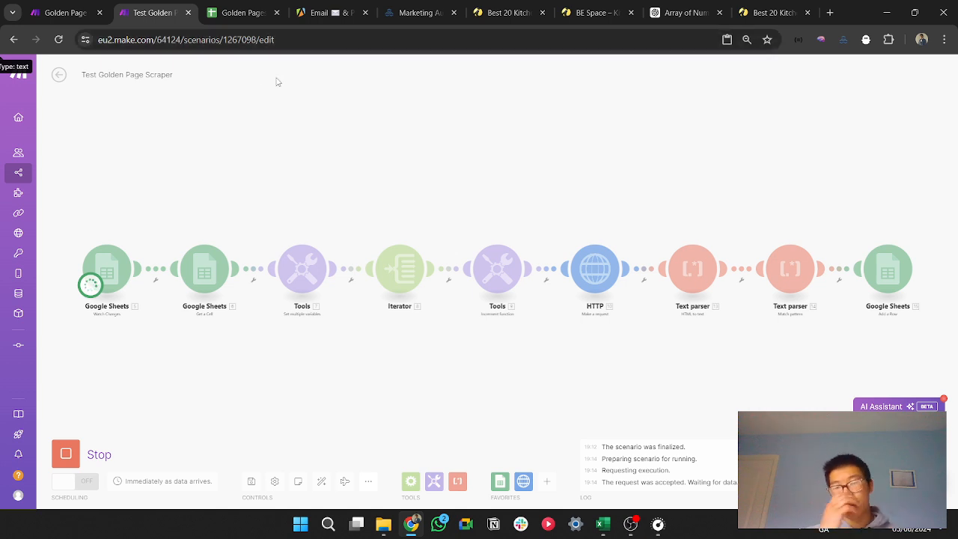
pyautogui.scroll(-2, 276, 82)
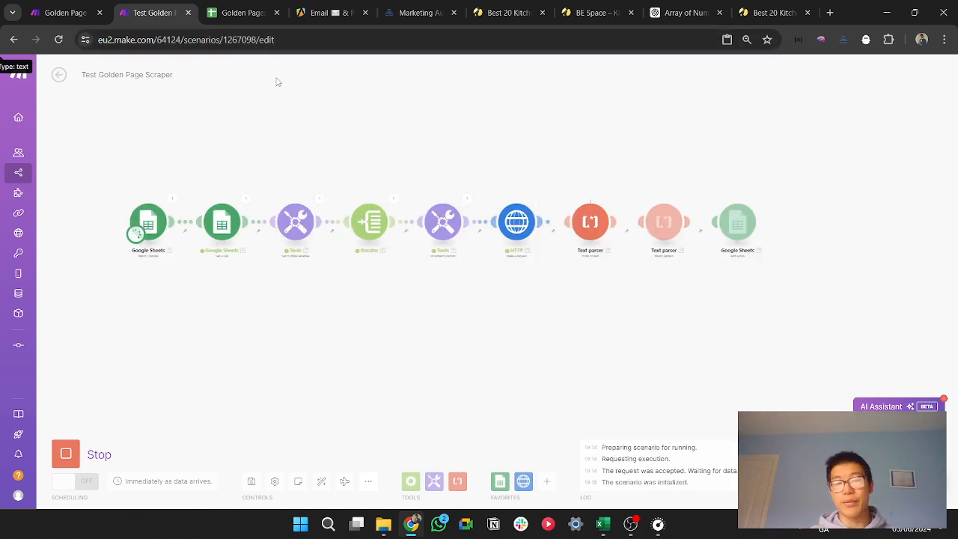
pyautogui.scroll(2, 648, 307)
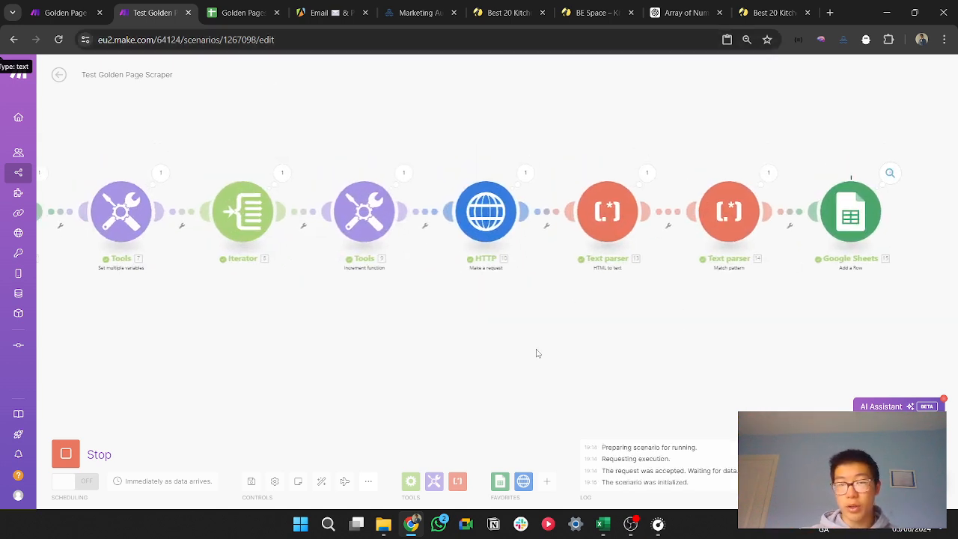
pyautogui.click(66, 454)
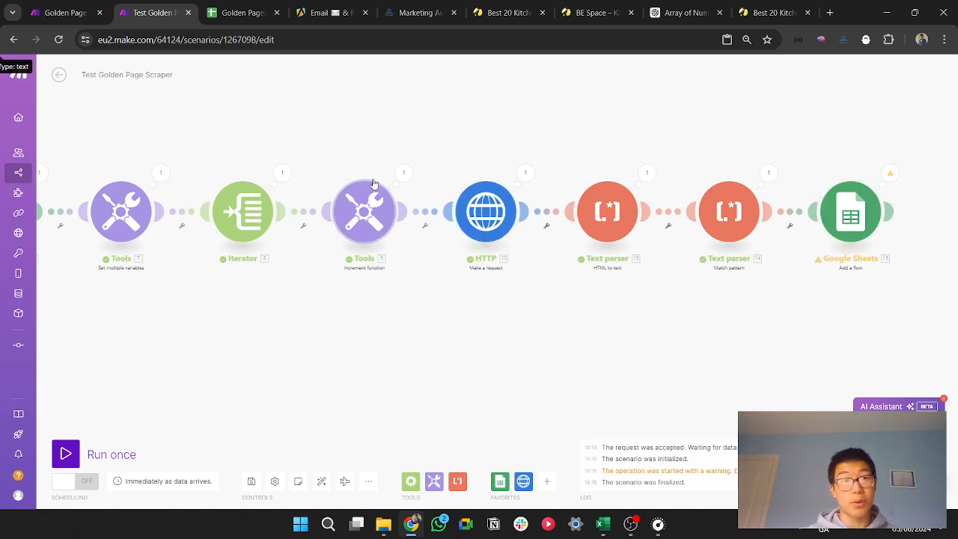
# Step: Add a Flow Control Commit directive and attach it to the HTTP module as its error handler
pyautogui.click(411, 484)
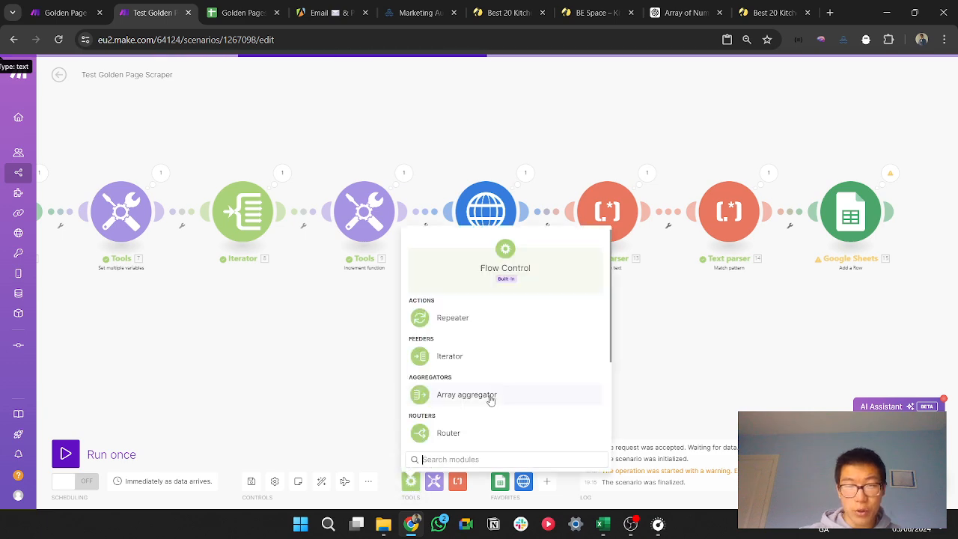
pyautogui.scroll(-2, 492, 397)
pyautogui.scroll(-1, 492, 400)
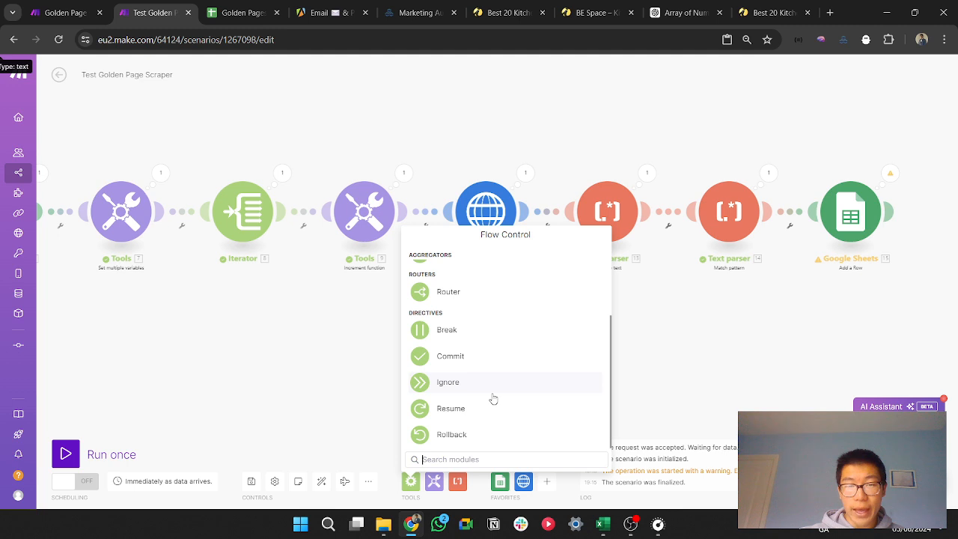
pyautogui.click(475, 358)
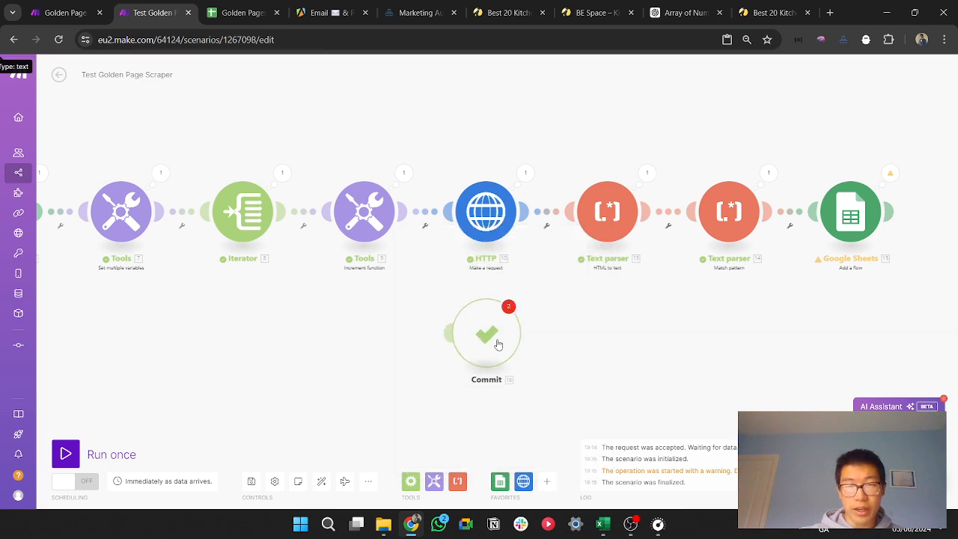
pyautogui.moveTo(454, 288); pyautogui.dragTo(456, 287)
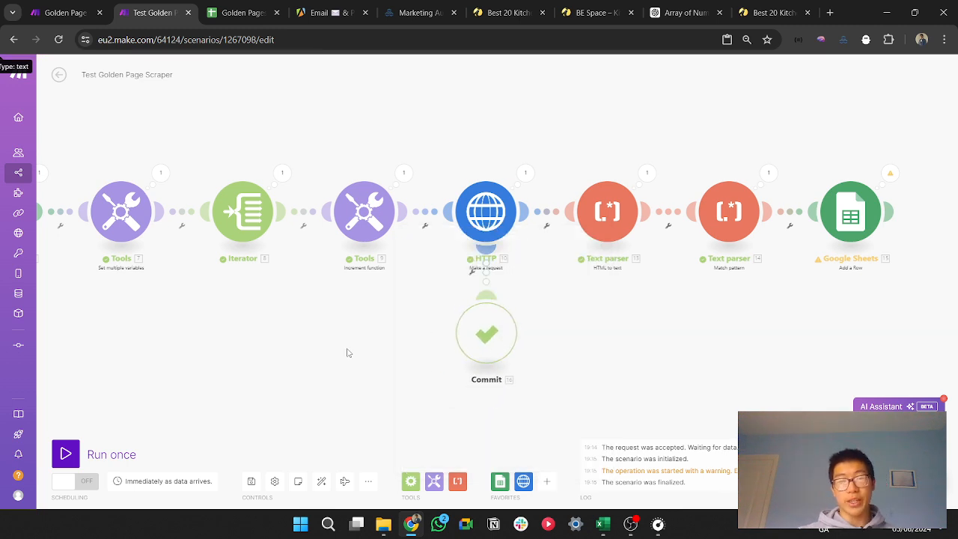
# Step: Run the scenario once, waiting for new data, and clear the input link in cell B2 of Golden Sheet Test
pyautogui.moveTo(281, 363); pyautogui.dragTo(612, 370)
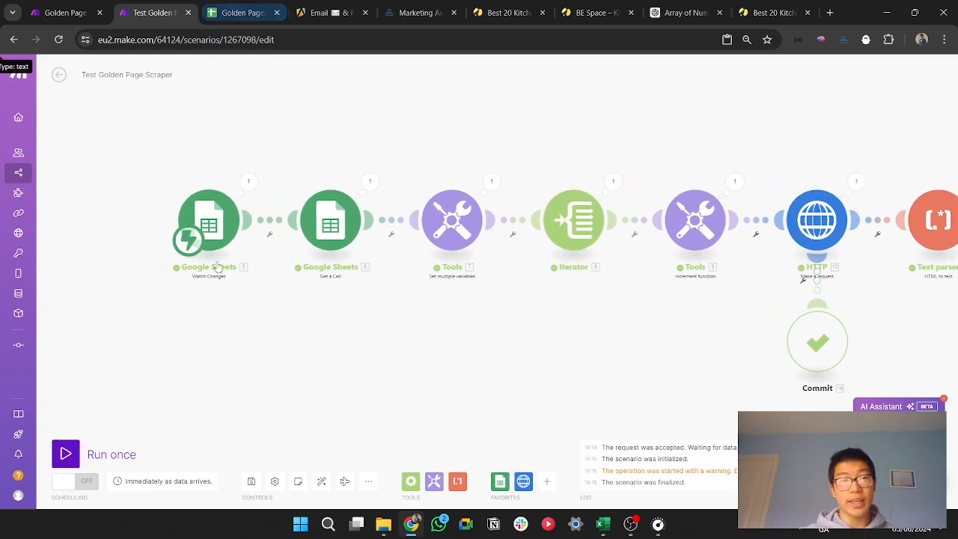
pyautogui.click(66, 454)
pyautogui.click(241, 488)
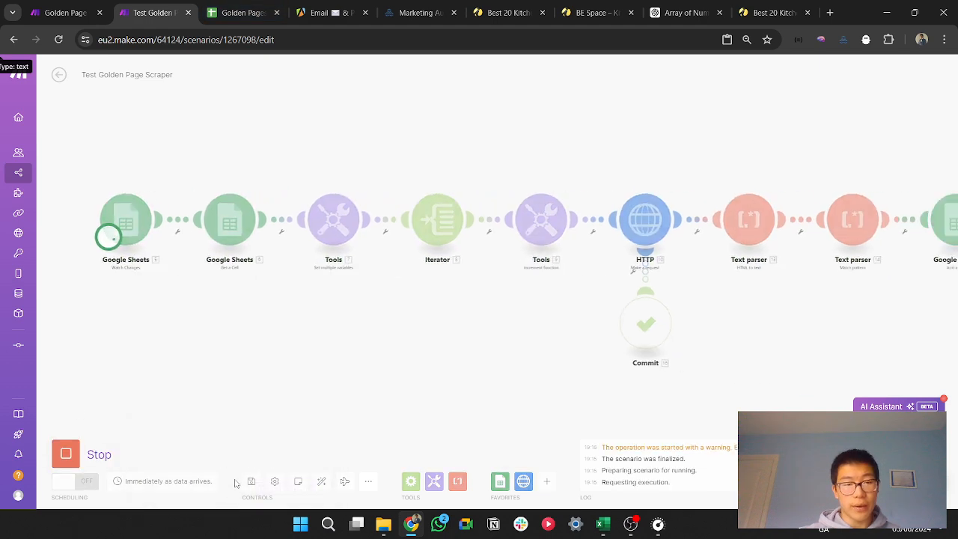
pyautogui.click(240, 12)
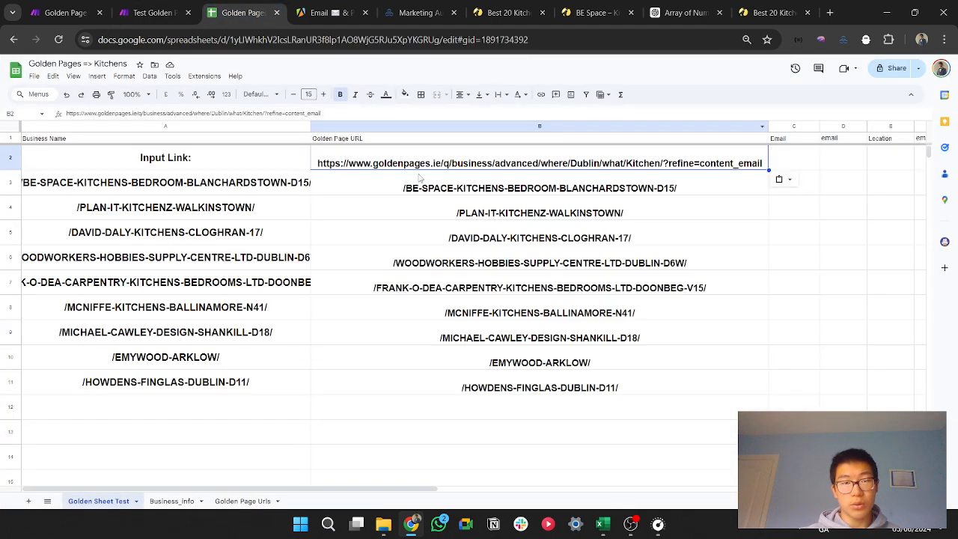
pyautogui.press('Delete')
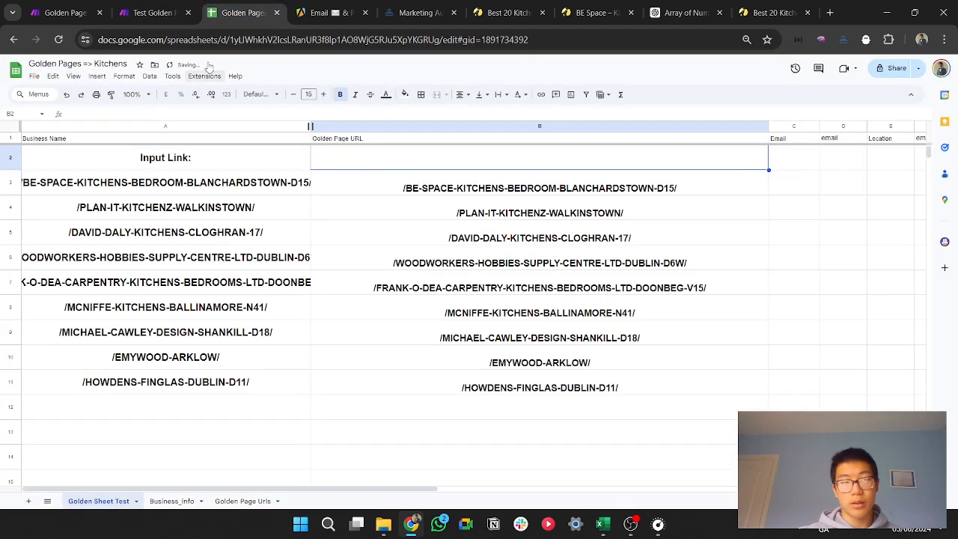
pyautogui.click(136, 6)
# Step: Enter a first name instead of a link in cell B2 of Golden Sheet Test and return to the Make scenario
pyautogui.click(240, 13)
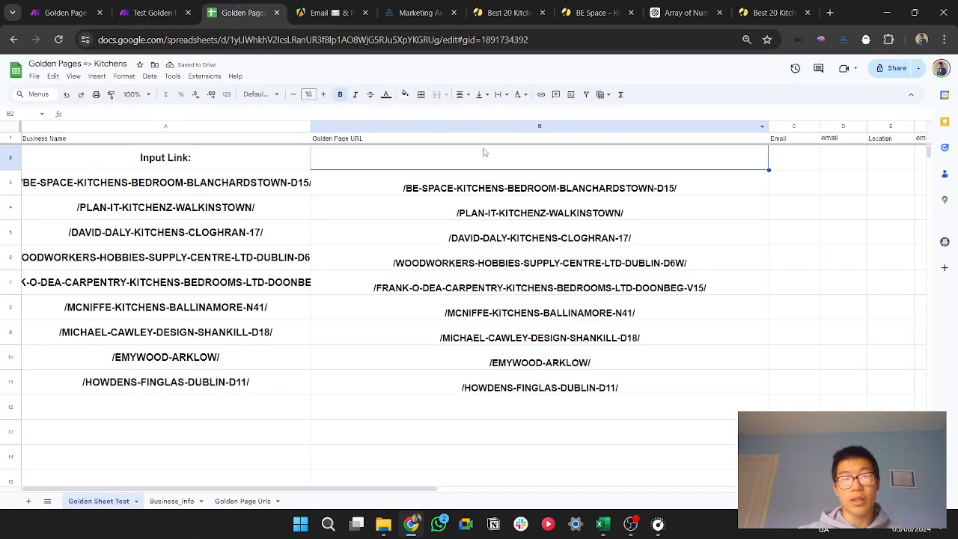
pyautogui.write('Liam')
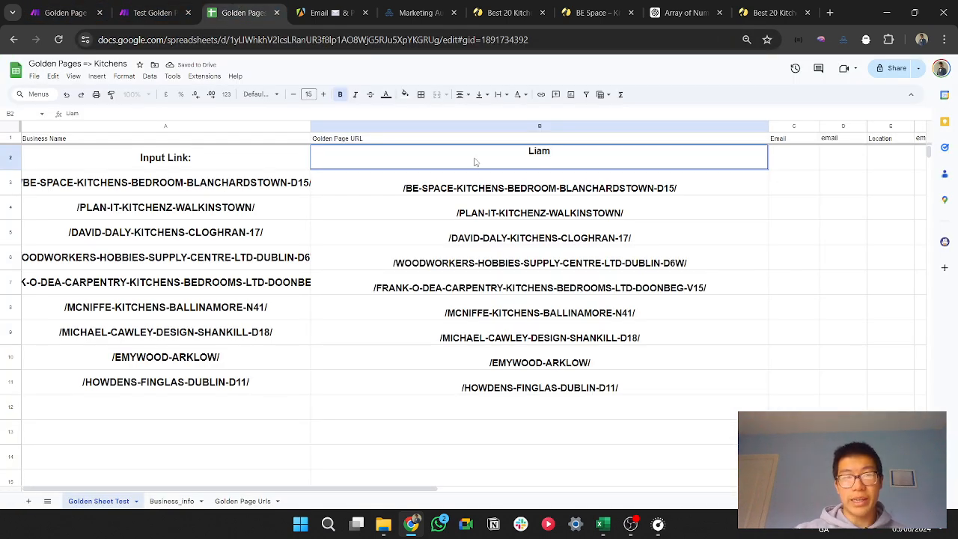
pyautogui.click(154, 13)
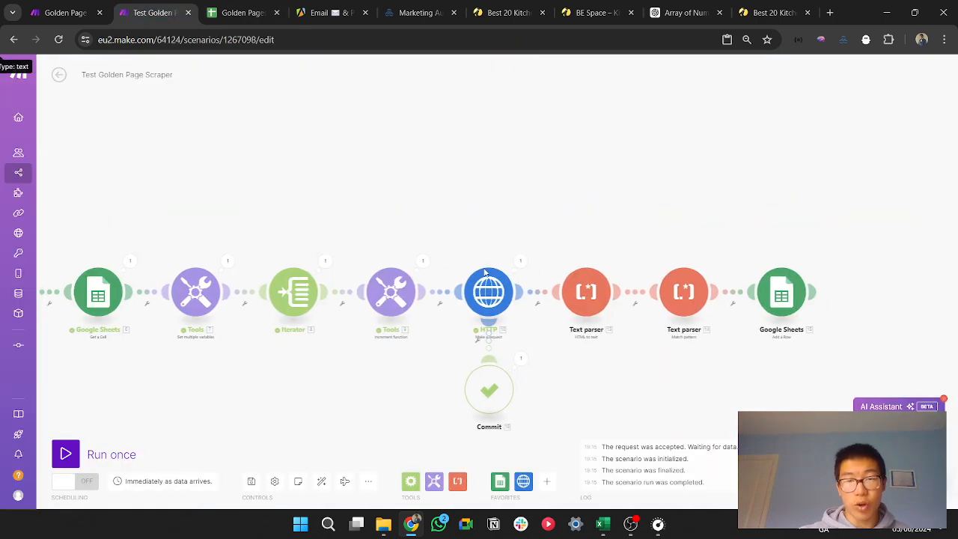
# Step: Examine the HTTP module's error route to Commit and the page-number position in the Golden Pages results address
pyautogui.scroll(-2, 534, 367)
pyautogui.moveTo(549, 408); pyautogui.dragTo(543, 367)
pyautogui.scroll(6, 547, 251)
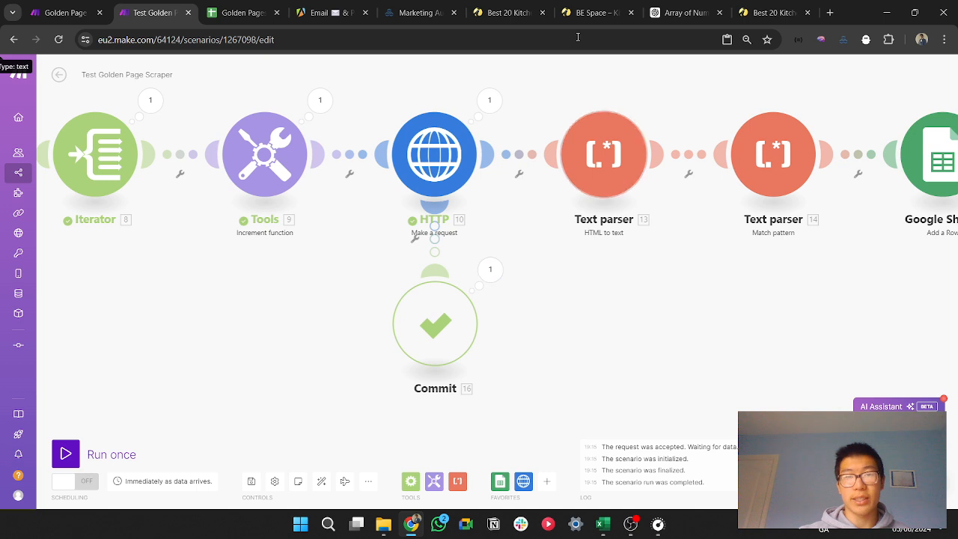
pyautogui.click(505, 12)
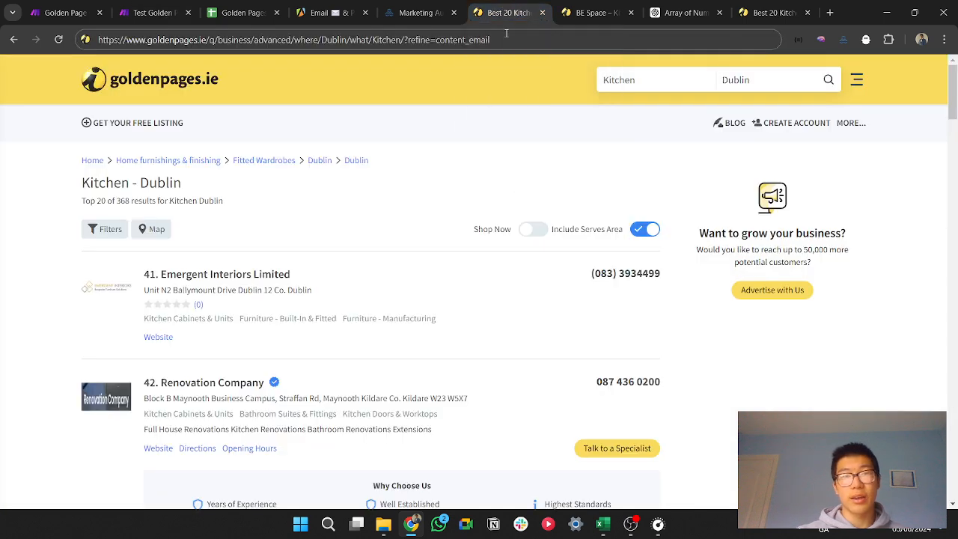
pyautogui.click(405, 40)
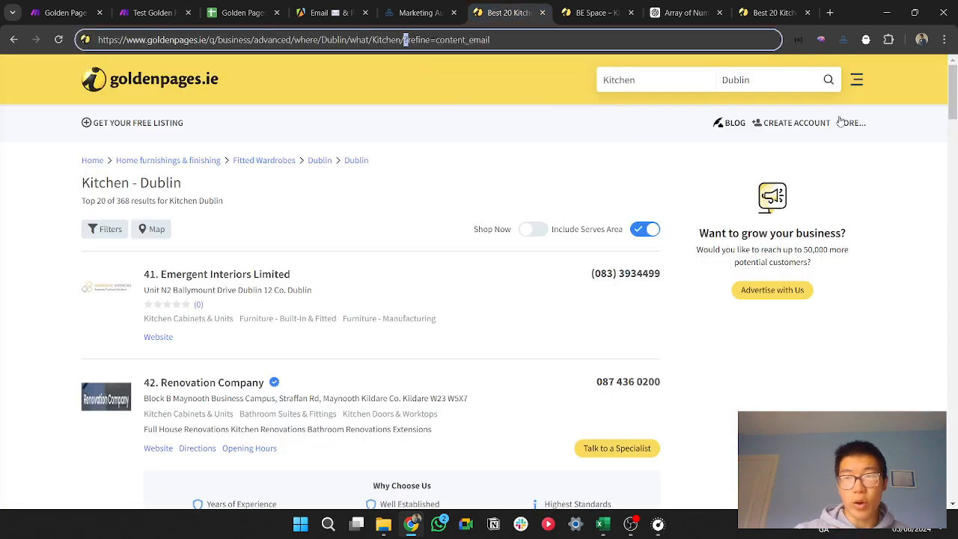
pyautogui.moveTo(953, 89)
pyautogui.mouseDown()
pyautogui.moveTo(953, 464)
pyautogui.moveTo(942, 105)
pyautogui.mouseUp()
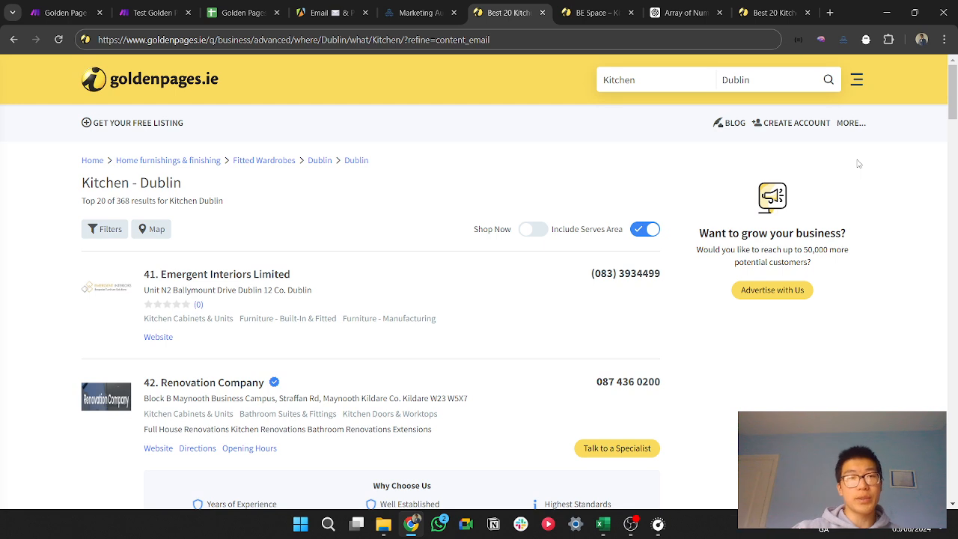
pyautogui.hotkey('ctrl', '2')
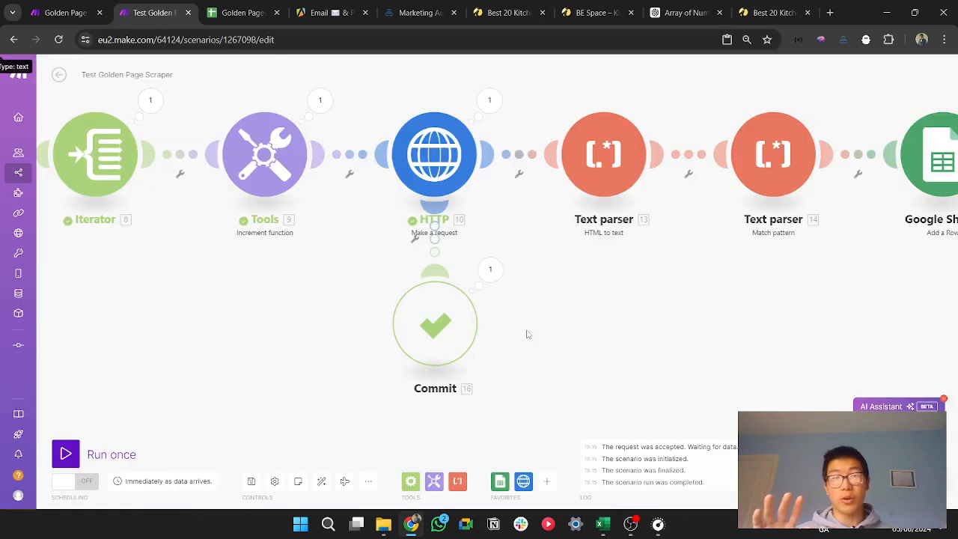
# Step: Switch to the Golden Pages => Kitchens spreadsheet and look for its file download option
pyautogui.moveTo(696, 375); pyautogui.dragTo(641, 349)
pyautogui.scroll(-2, 507, 359)
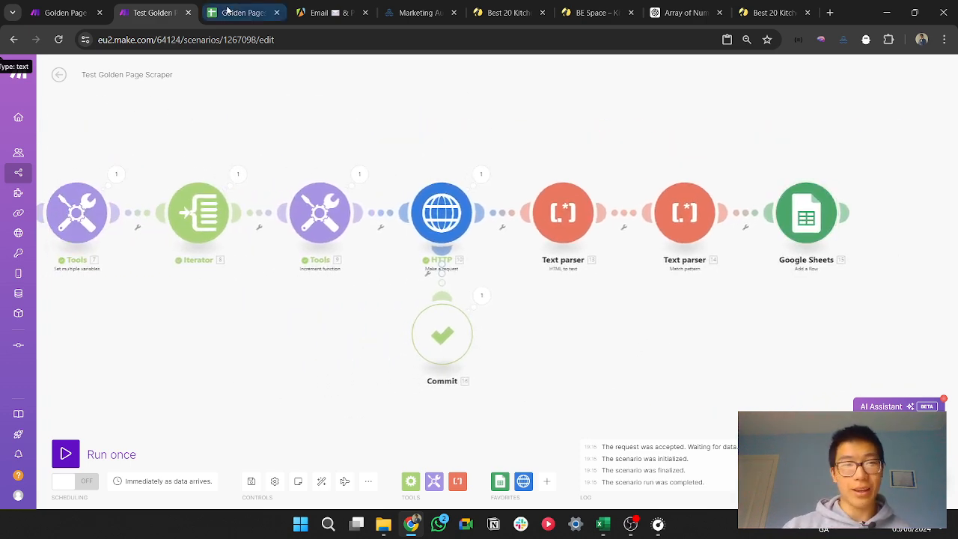
pyautogui.click(239, 12)
pyautogui.click(34, 76)
pyautogui.moveTo(85, 189)
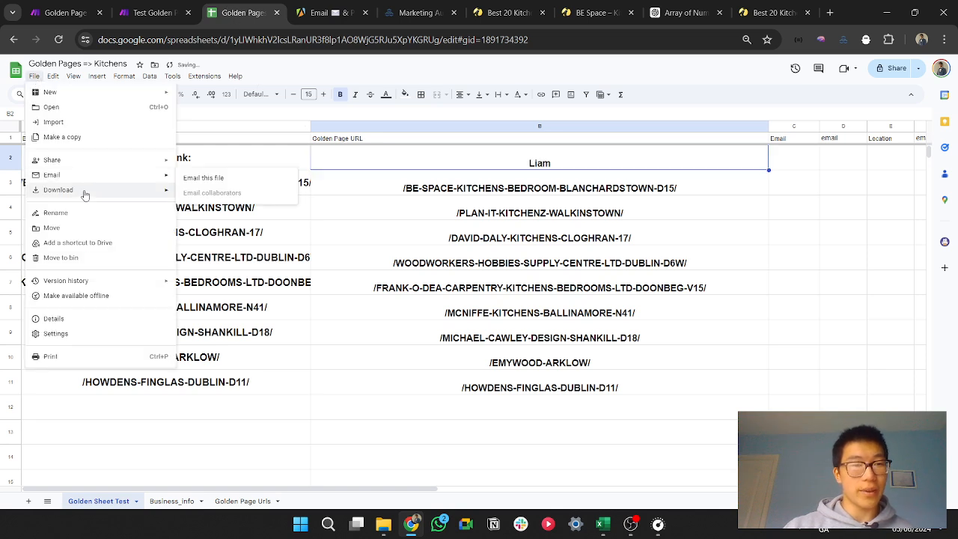
pyautogui.click(711, 356)
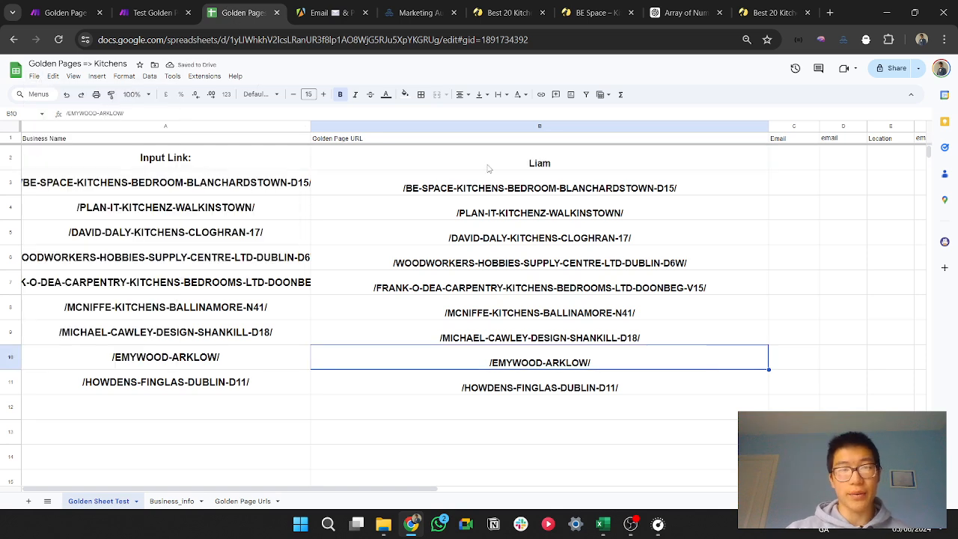
# Step: Switch to Apify, open the Email & Phone Extractor from the Store's popular community actors, and check its trial pricing
pyautogui.click(331, 13)
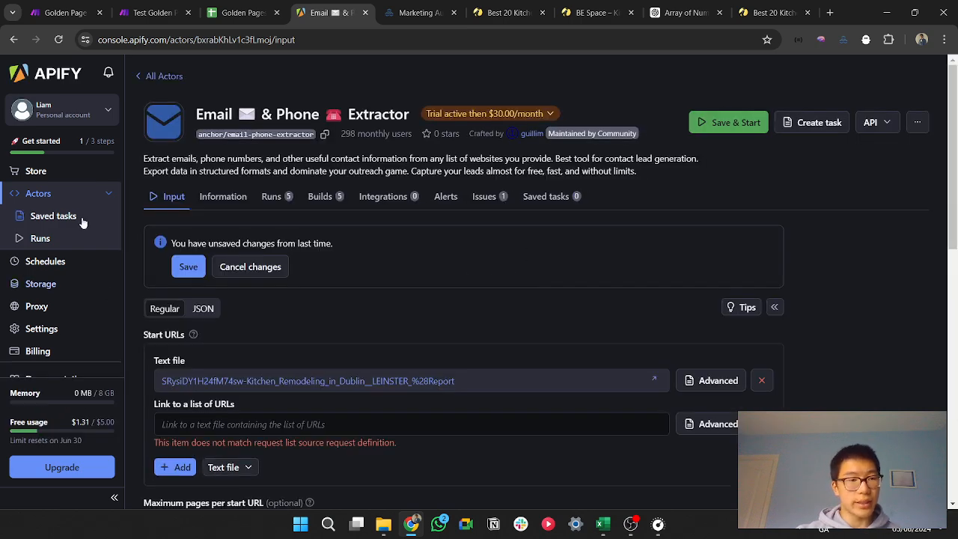
pyautogui.click(56, 173)
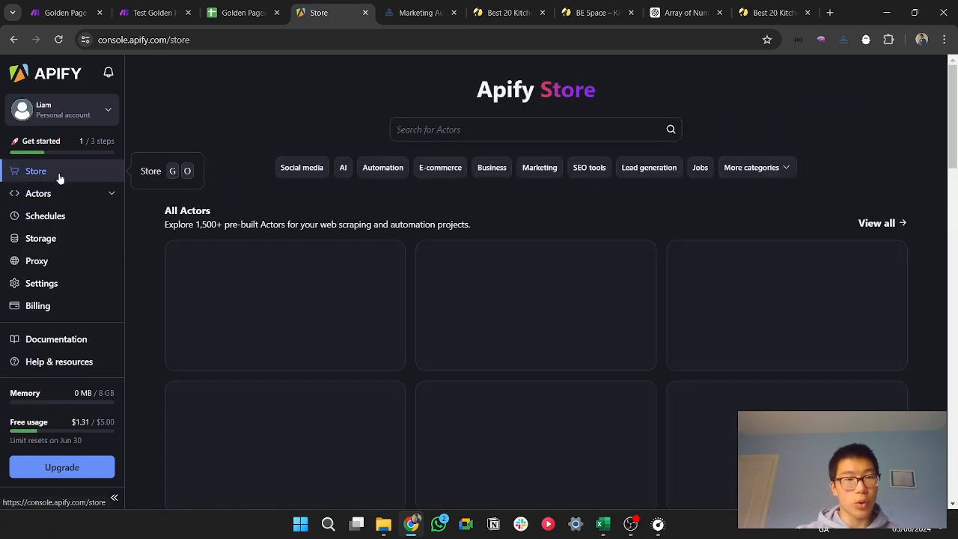
pyautogui.scroll(-15, 465, 299)
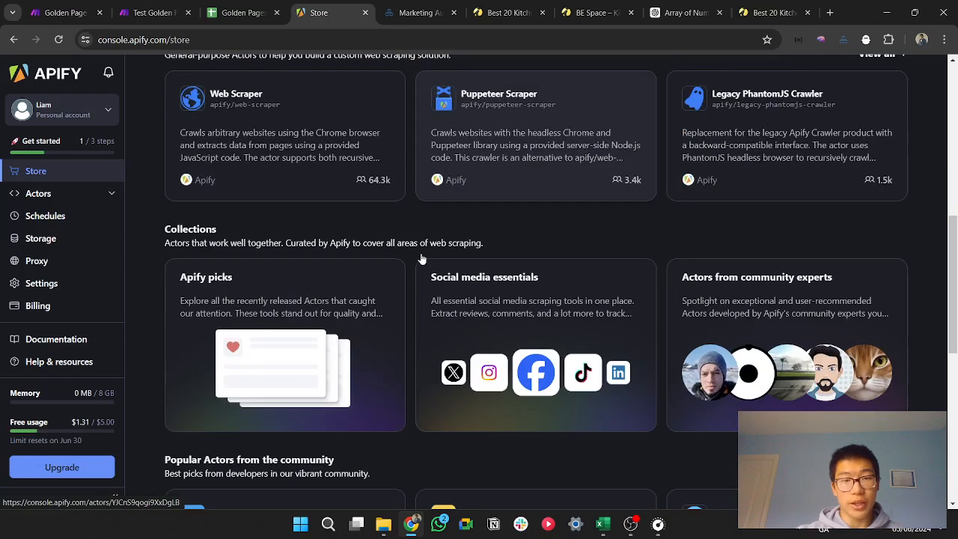
pyautogui.scroll(-4, 422, 265)
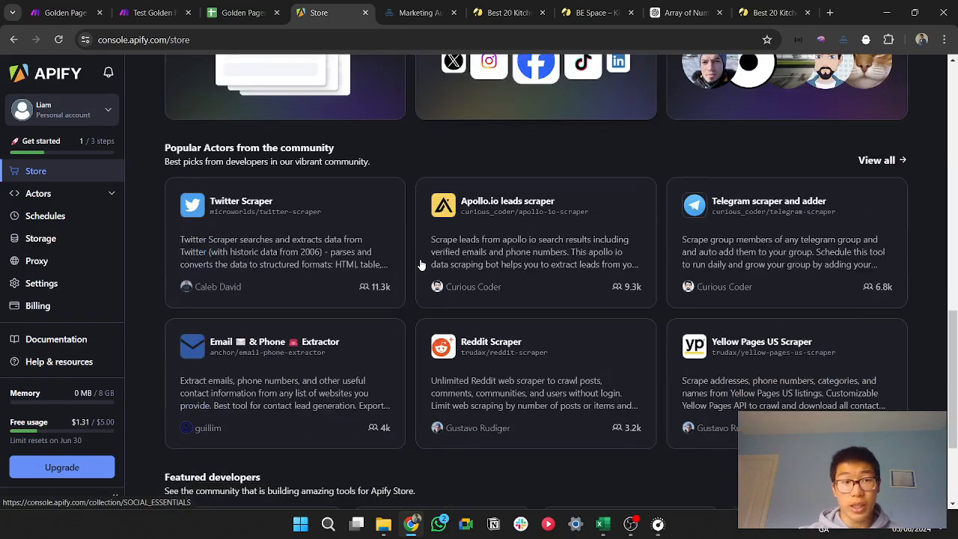
pyautogui.click(296, 351)
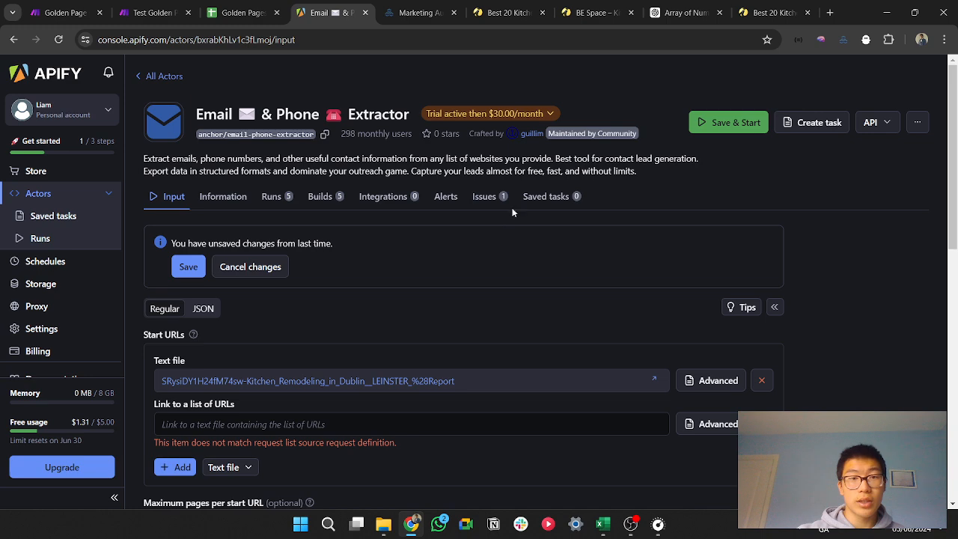
pyautogui.click(479, 117)
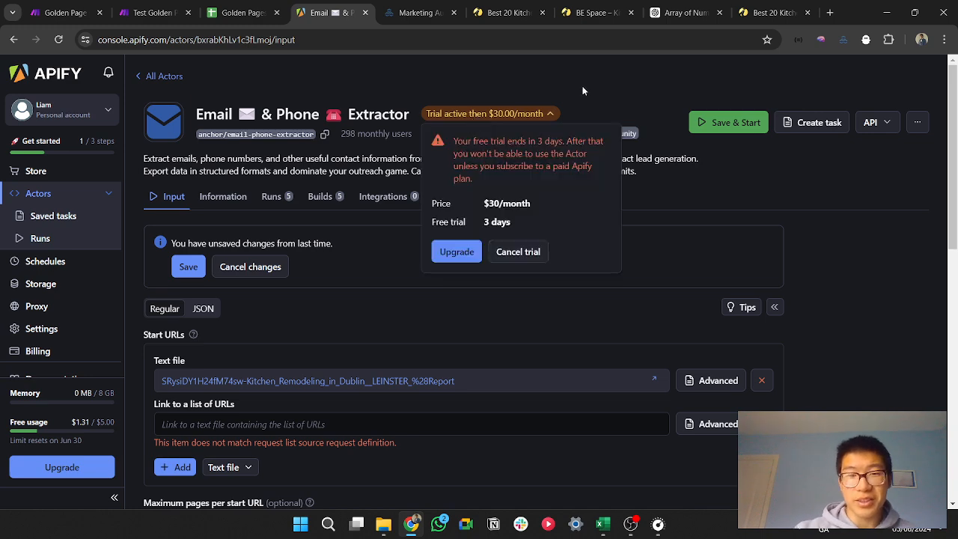
pyautogui.click(584, 91)
# Step: Try adding an empty start URL entry and uploading a text file of start URLs to the extractor
pyautogui.scroll(-3, 297, 349)
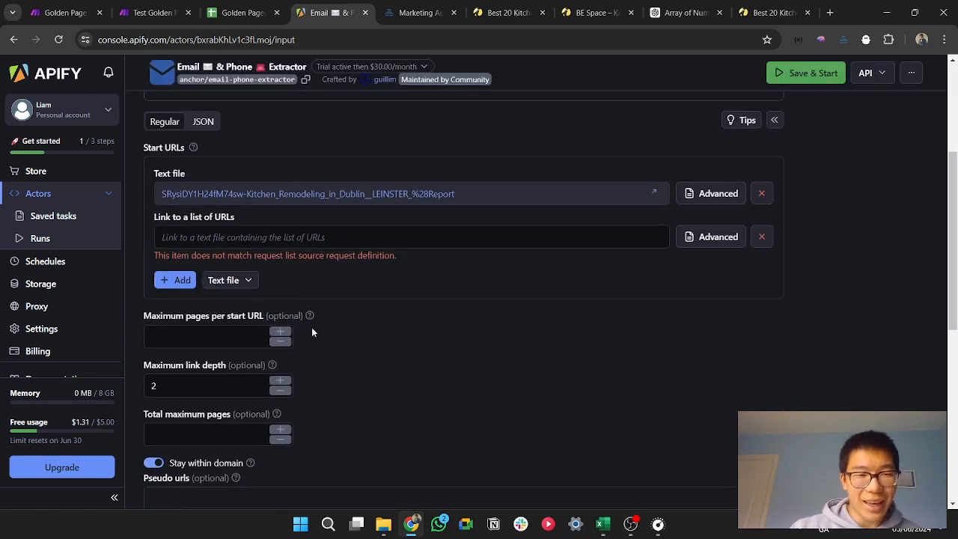
pyautogui.click(180, 280)
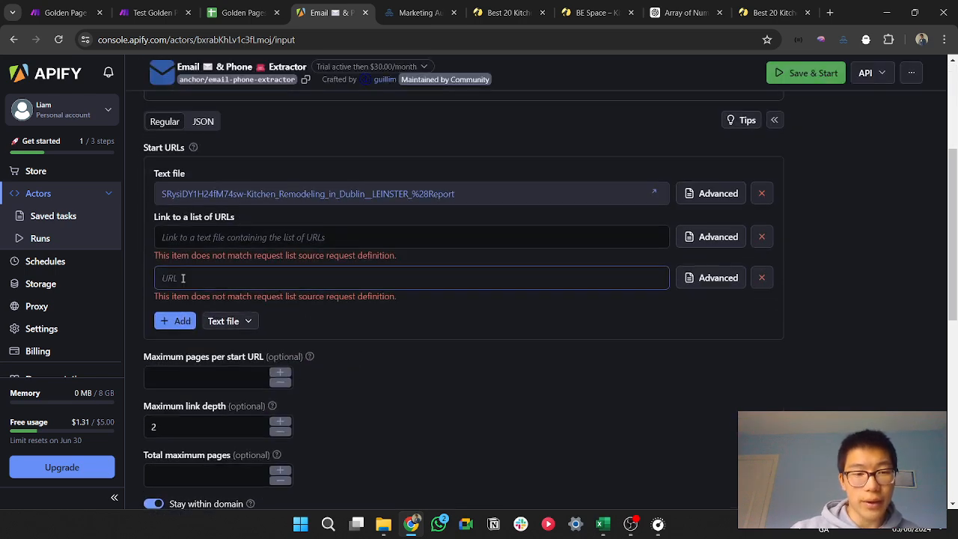
pyautogui.click(762, 277)
pyautogui.click(238, 281)
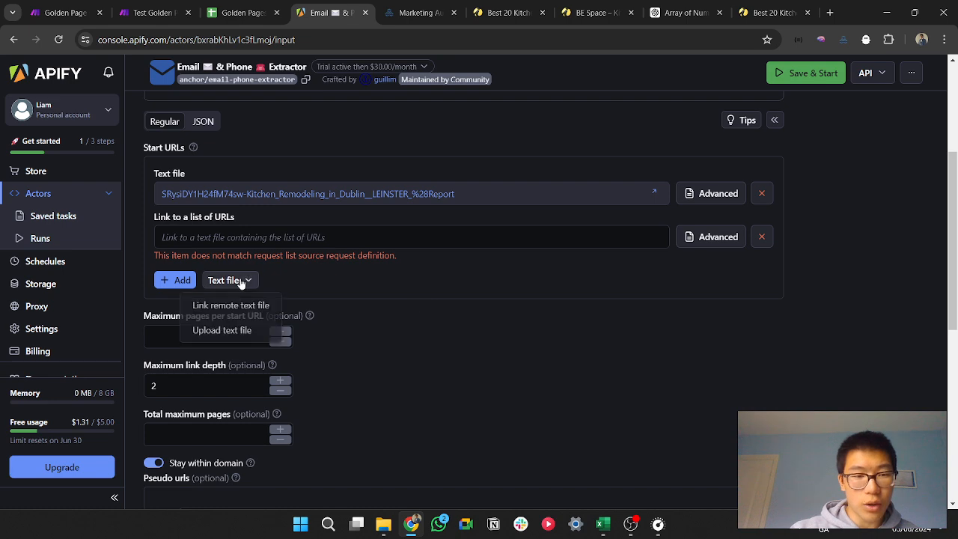
pyautogui.click(234, 331)
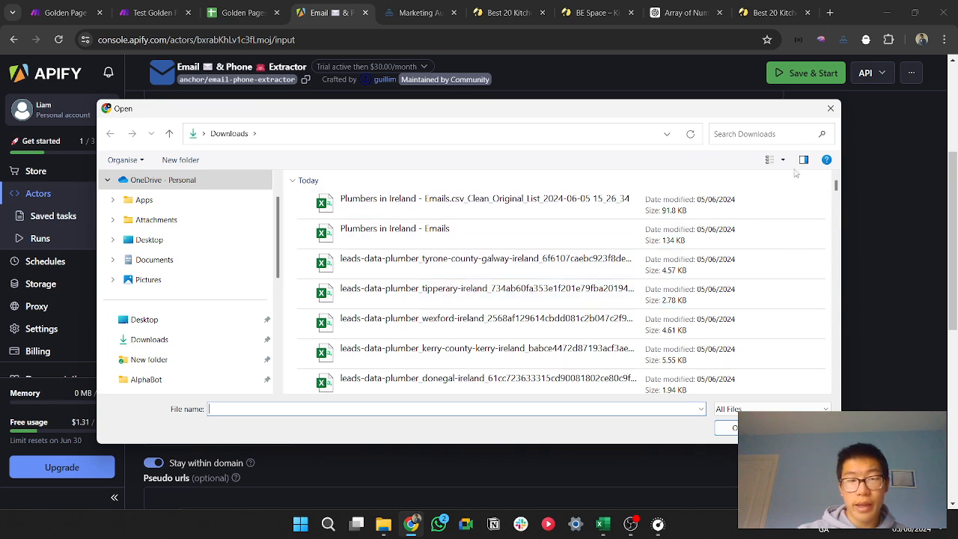
pyautogui.press('Escape')
pyautogui.click(371, 299)
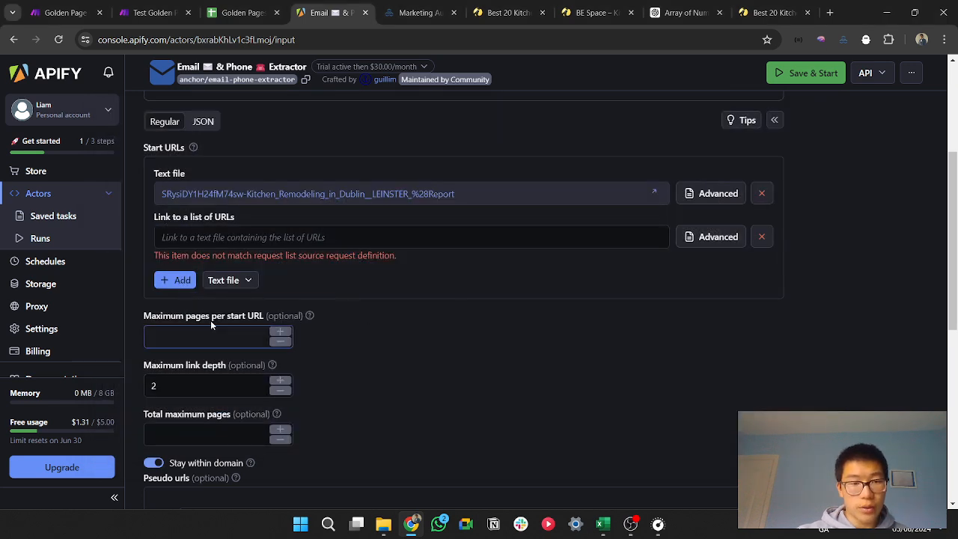
# Step: Examine the extractor's remaining settings, including the proxy, email-only and run options
pyautogui.scroll(-2, 211, 321)
pyautogui.scroll(-4, 306, 402)
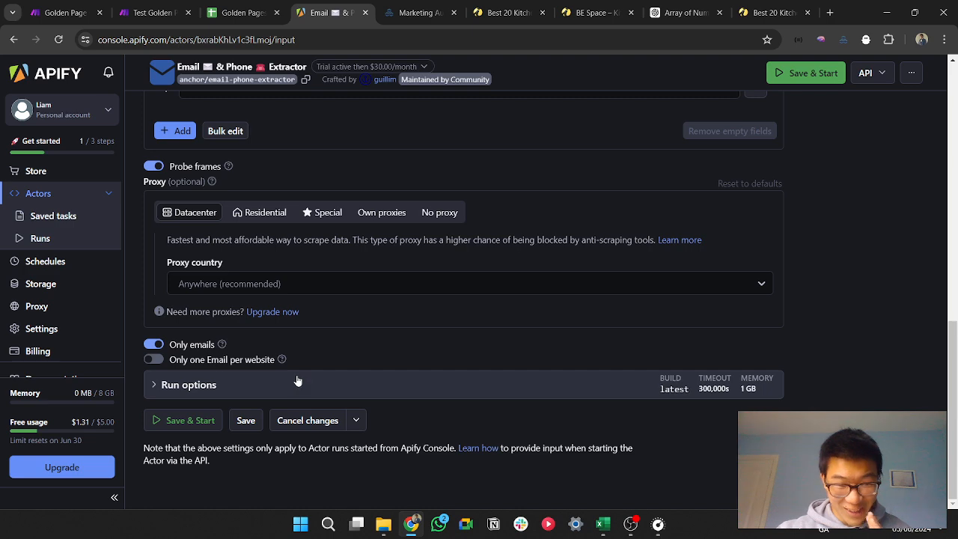
pyautogui.click(185, 421)
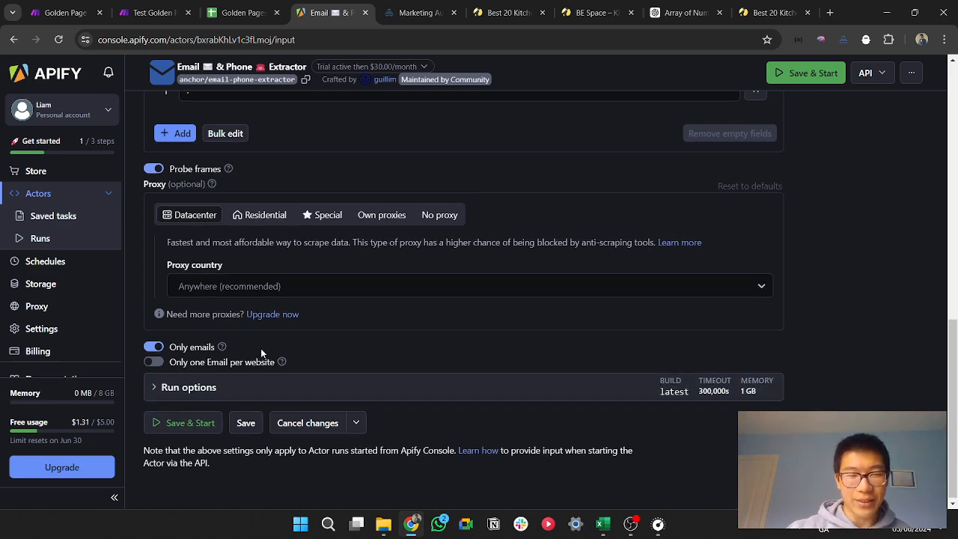
# Step: Open the extractor's run started on 2024-06-01 at 18:46:03 and inspect its log and export option
pyautogui.click(271, 166)
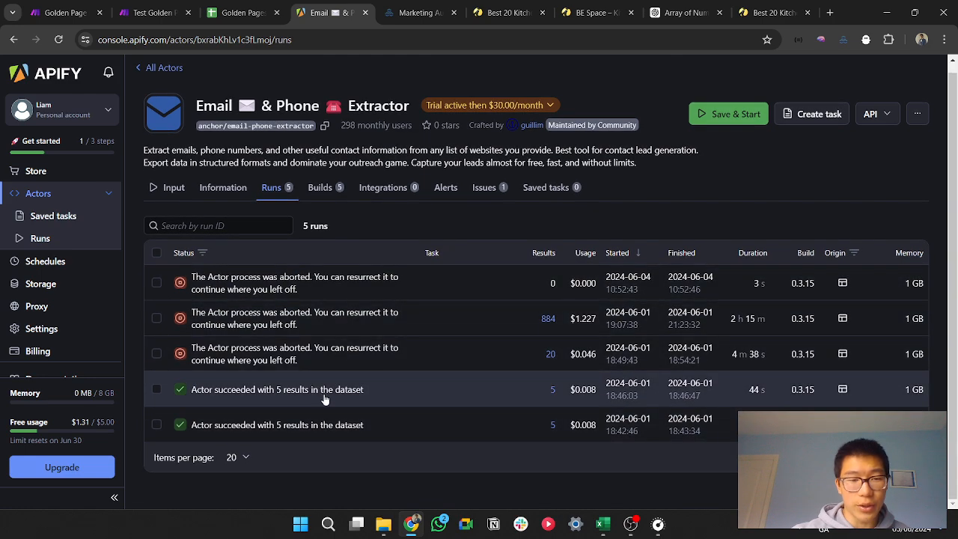
pyautogui.click(324, 395)
pyautogui.scroll(-5, 391, 315)
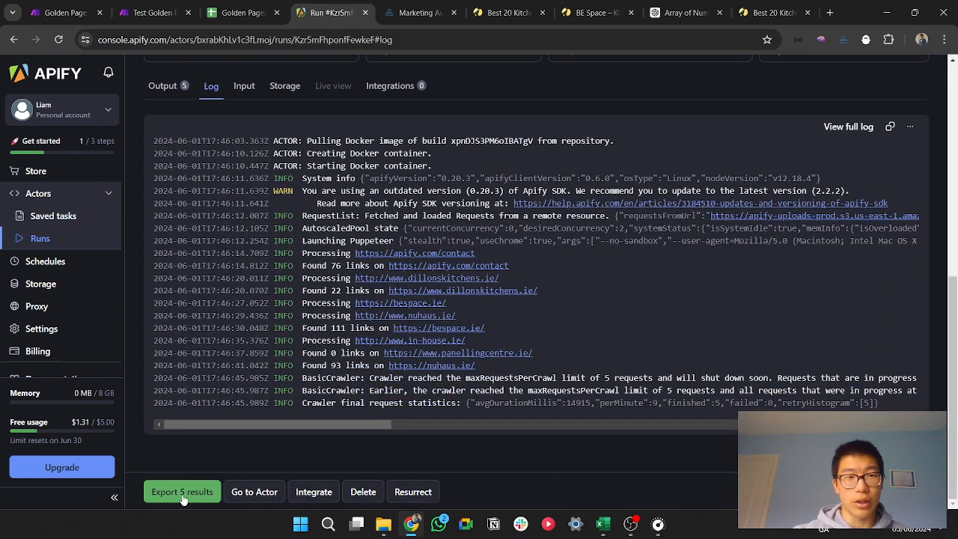
# Step: Switch to TexAu, filter the spices by Website and open Extract Emails And Phones From Website
pyautogui.click(408, 13)
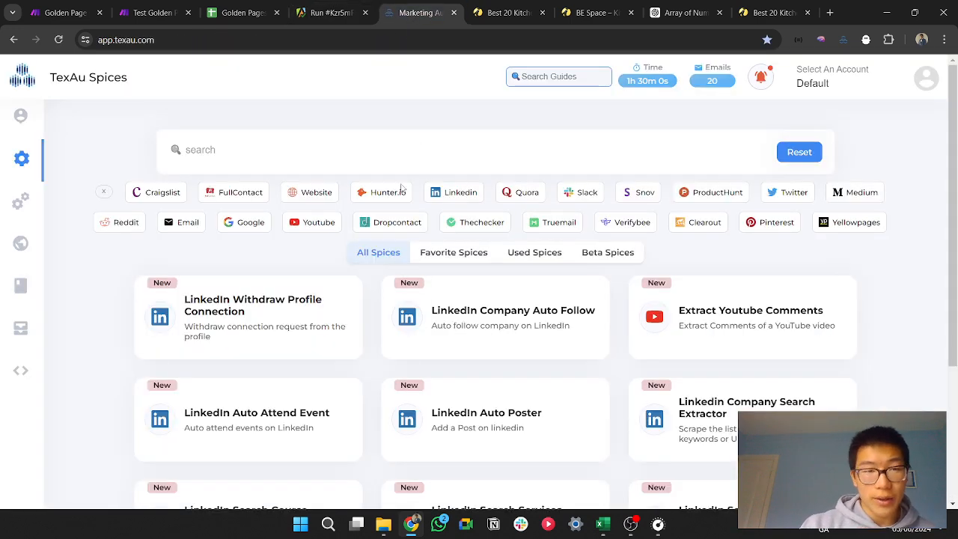
pyautogui.click(323, 196)
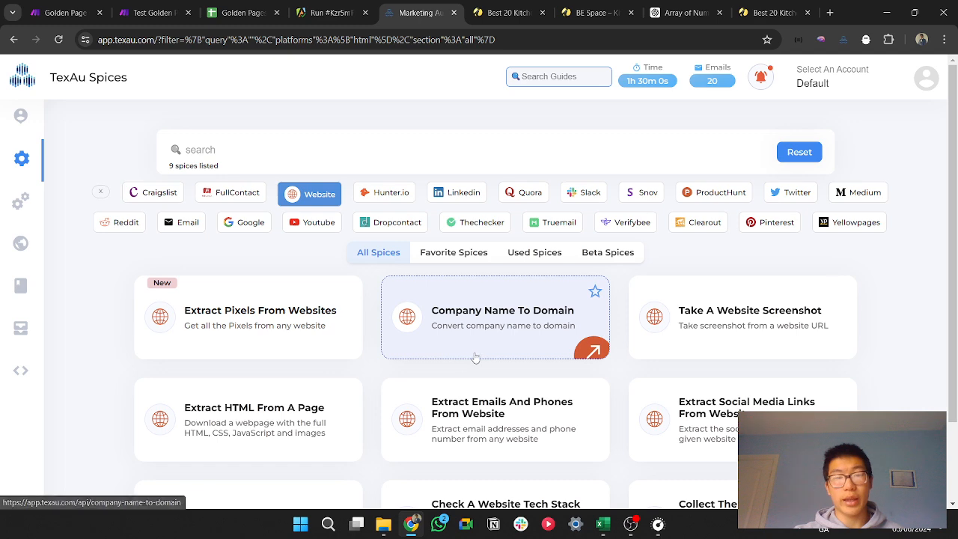
pyautogui.click(466, 412)
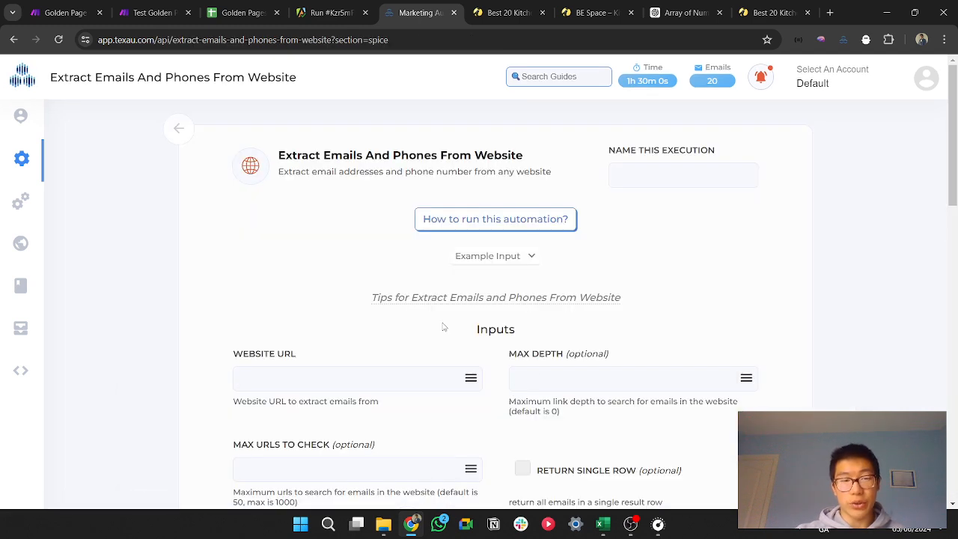
pyautogui.scroll(-3, 354, 271)
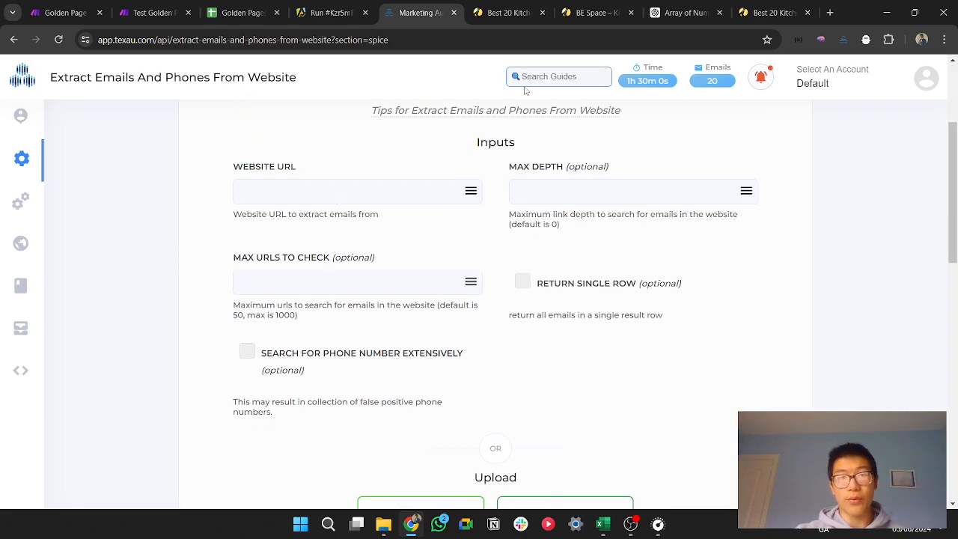
# Step: Copy the address of the BE Space Golden Pages listing and enter it as the spice's website URL
pyautogui.click(502, 12)
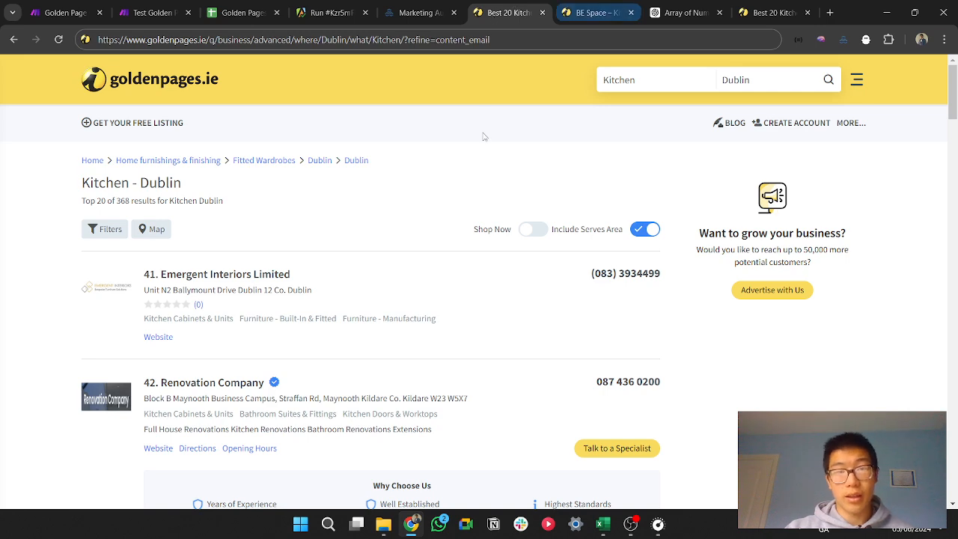
pyautogui.click(589, 14)
pyautogui.click(532, 36)
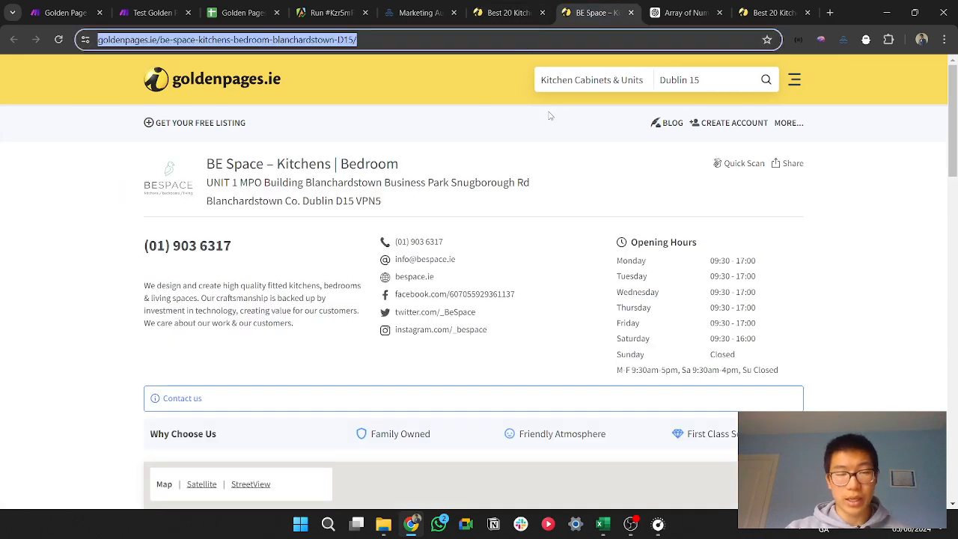
pyautogui.click(330, 13)
pyautogui.click(420, 13)
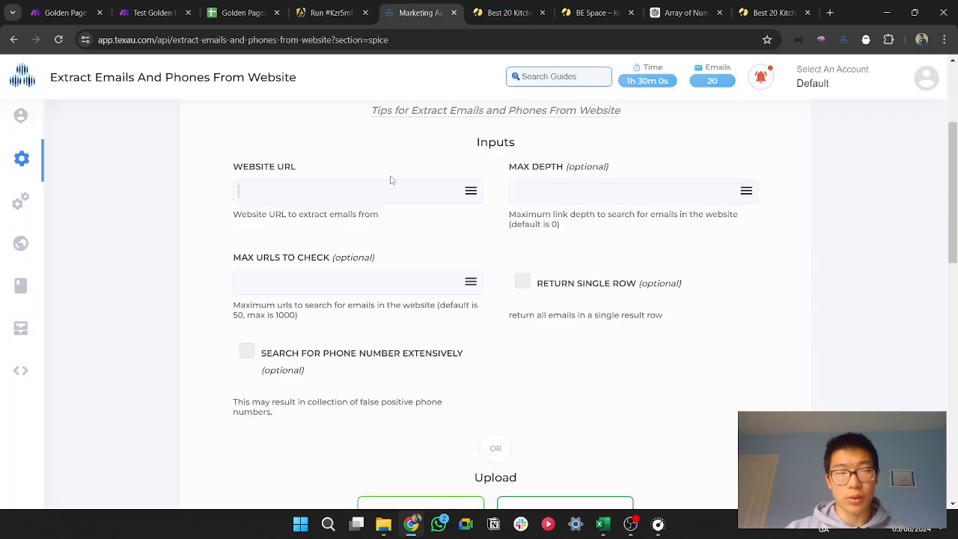
pyautogui.click(379, 189)
pyautogui.hotkey('ctrl', 'v')
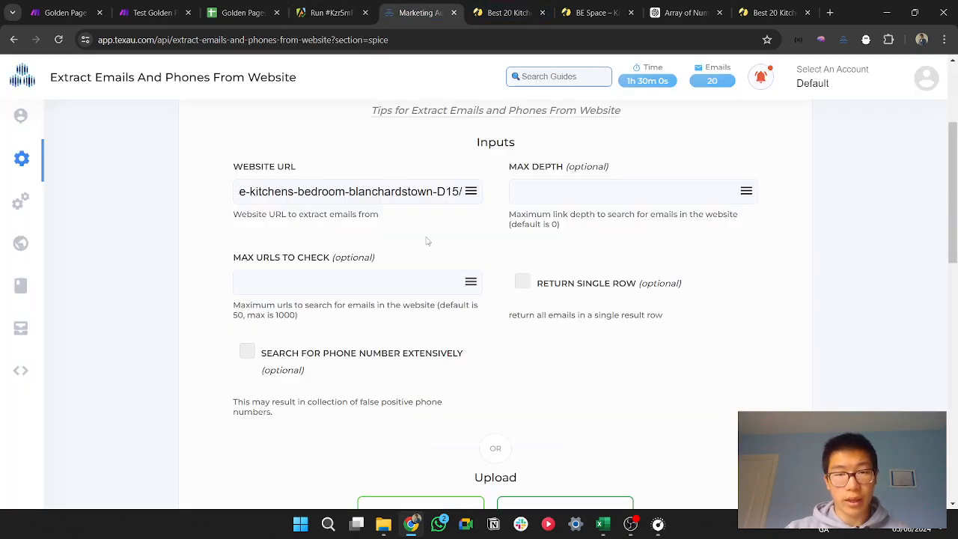
# Step: Run the email and phone extraction and examine the new execution's log under Past Results
pyautogui.scroll(-5, 427, 241)
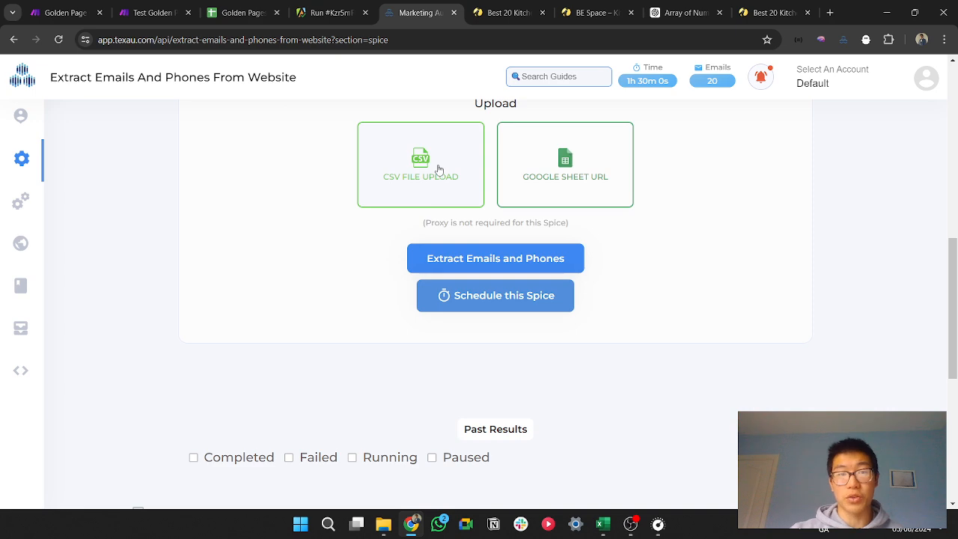
pyautogui.click(530, 258)
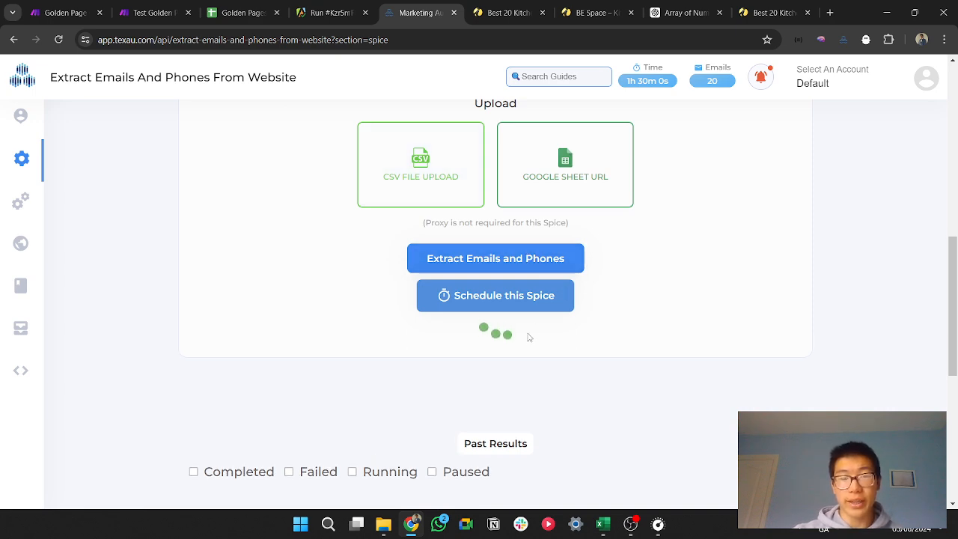
pyautogui.scroll(-2, 509, 351)
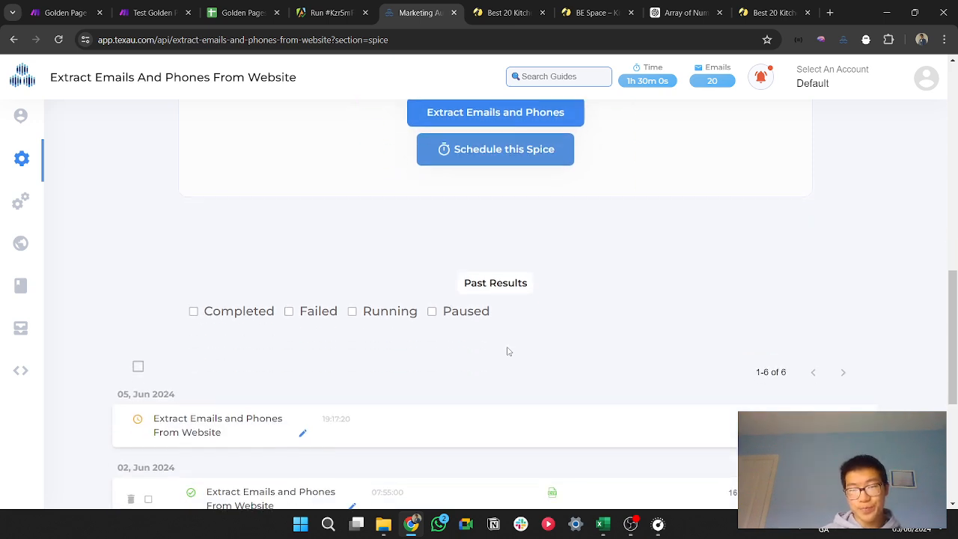
pyautogui.scroll(-2, 524, 352)
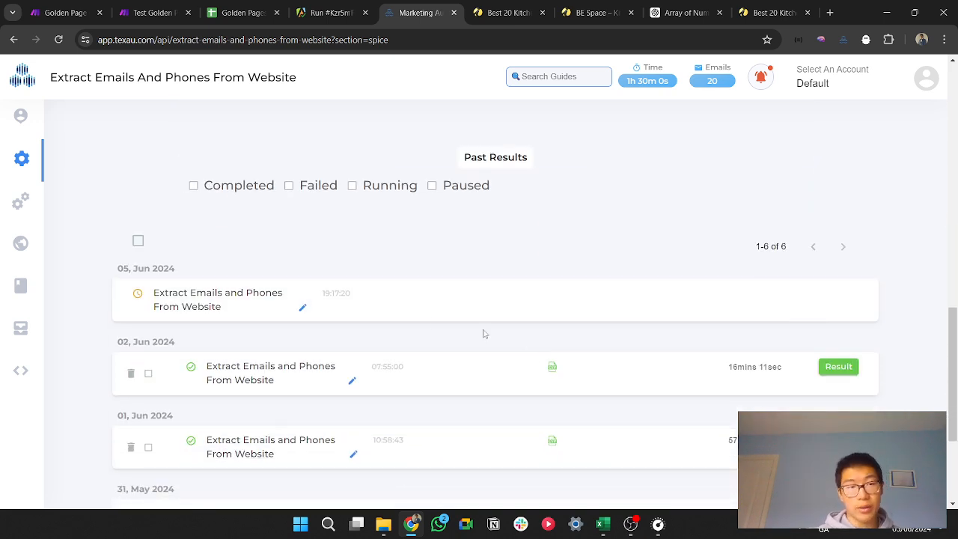
pyautogui.click(255, 305)
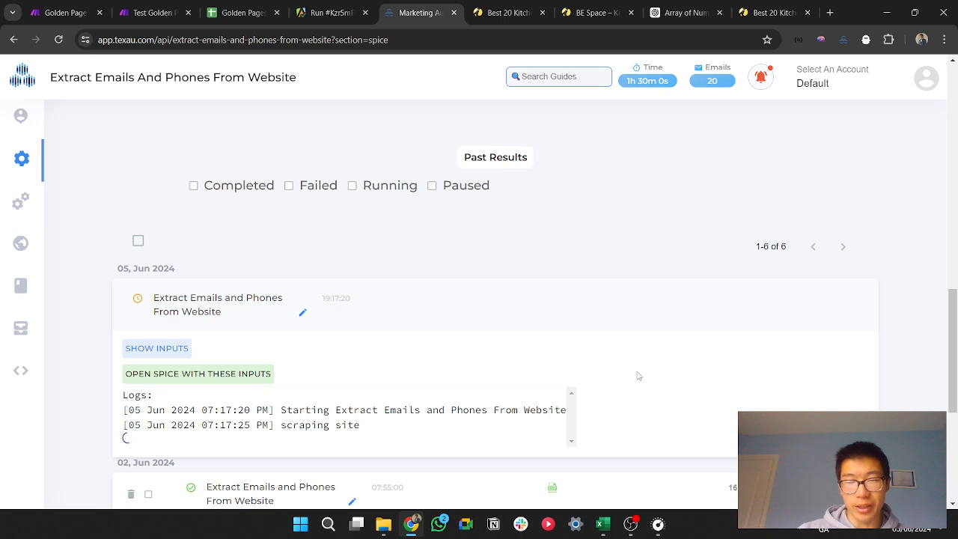
pyautogui.scroll(-1, 639, 376)
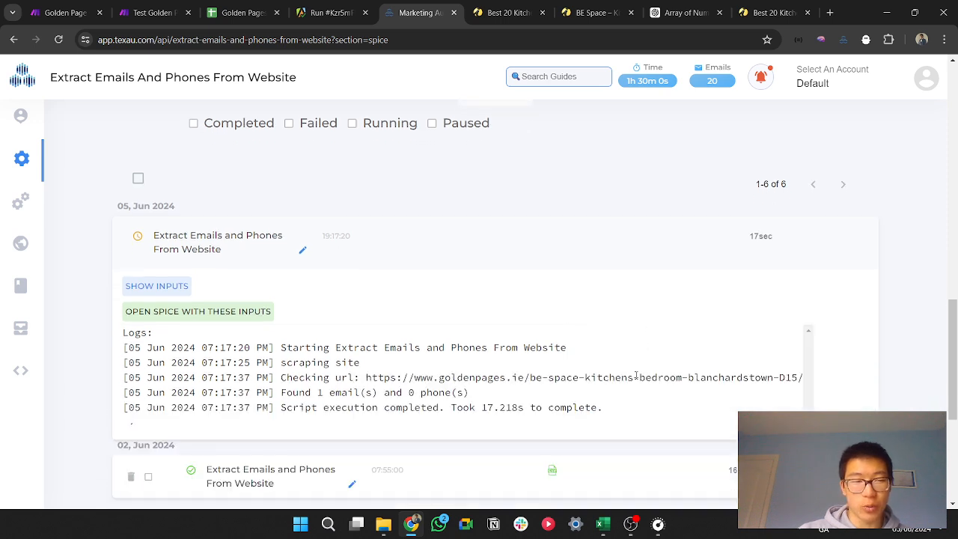
pyautogui.doubleClick(483, 407)
pyautogui.click(887, 395)
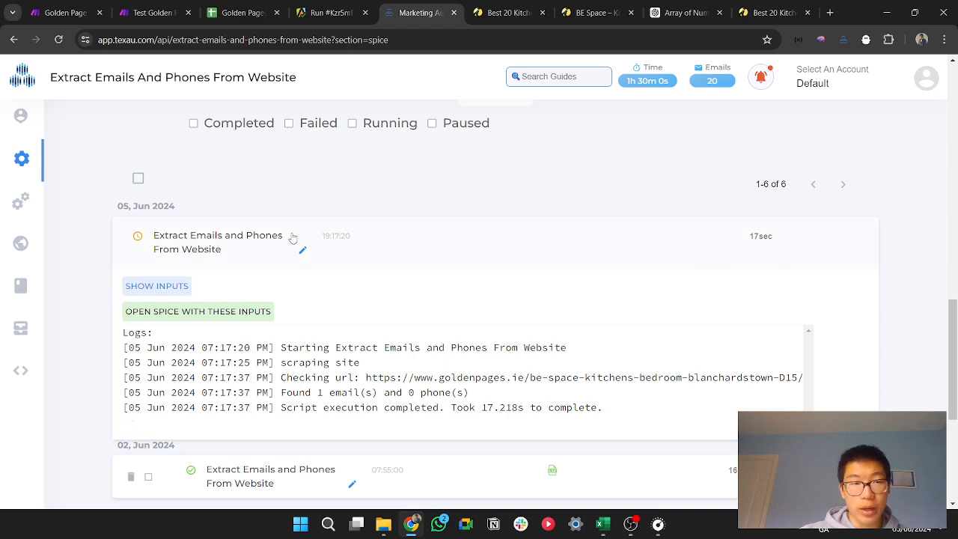
# Step: Open the result of the 5 June 2024 extraction started at 19:17:20
pyautogui.click(302, 251)
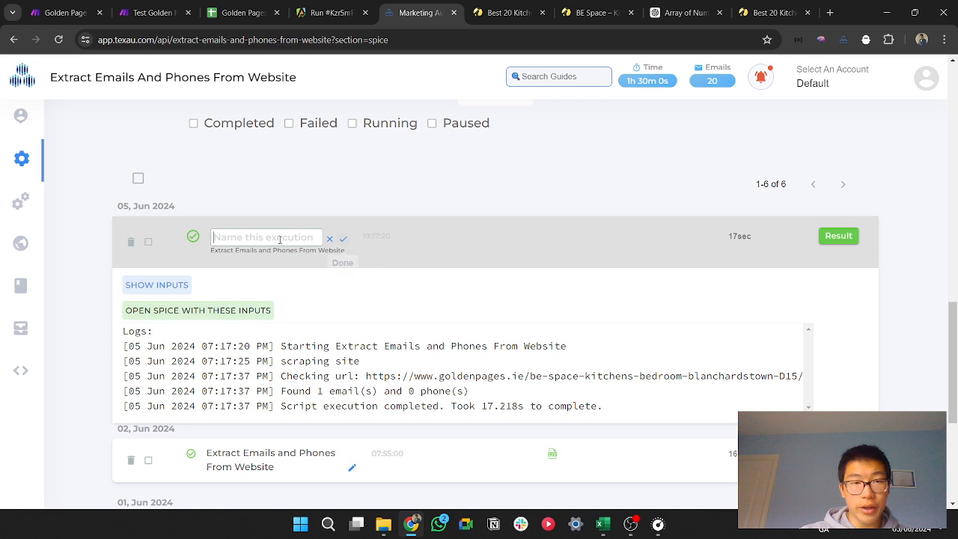
pyautogui.click(843, 240)
pyautogui.click(838, 235)
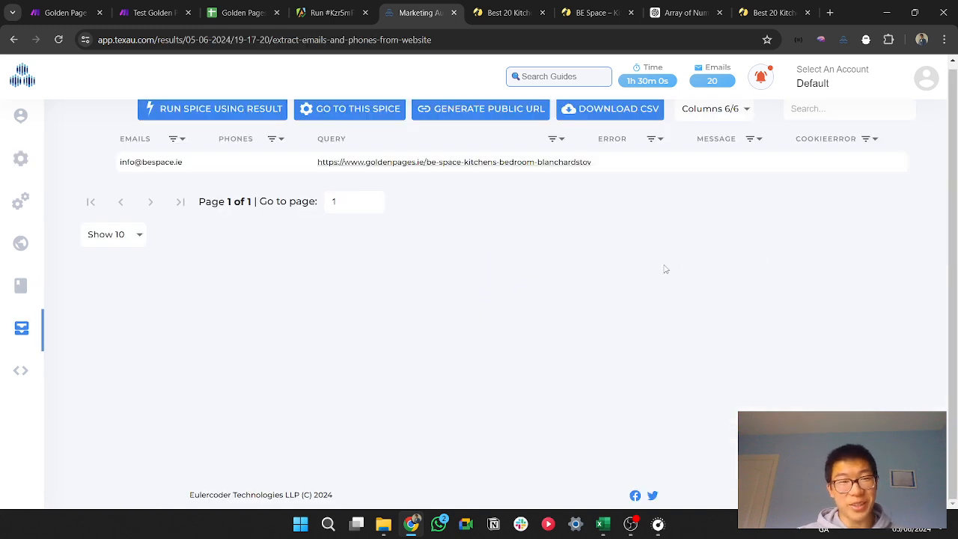
# Step: Check the extracted email in the result, then switch to Excel and review the domains and emails in the dataset_email-phone-extractor workbook
pyautogui.moveTo(185, 170); pyautogui.dragTo(129, 170)
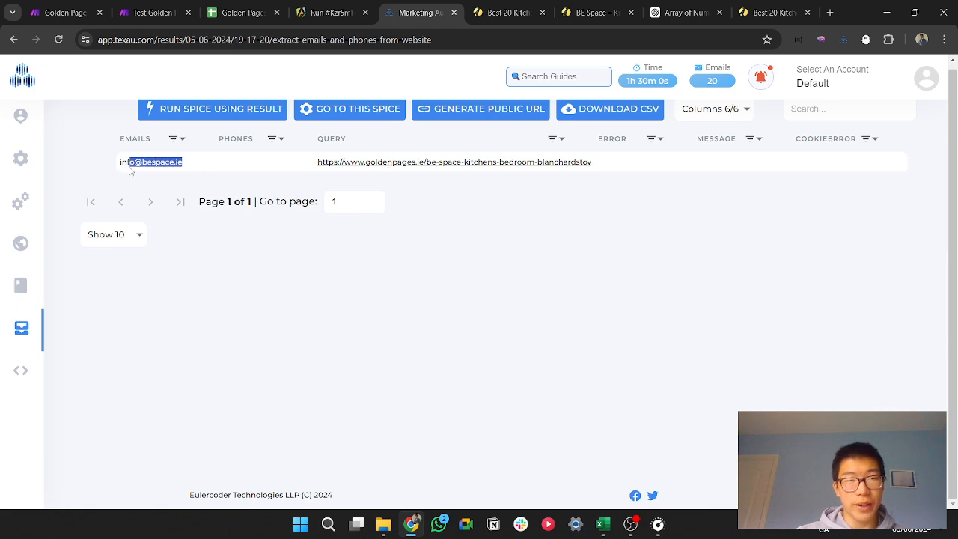
pyautogui.click(147, 200)
pyautogui.moveTo(603, 524)
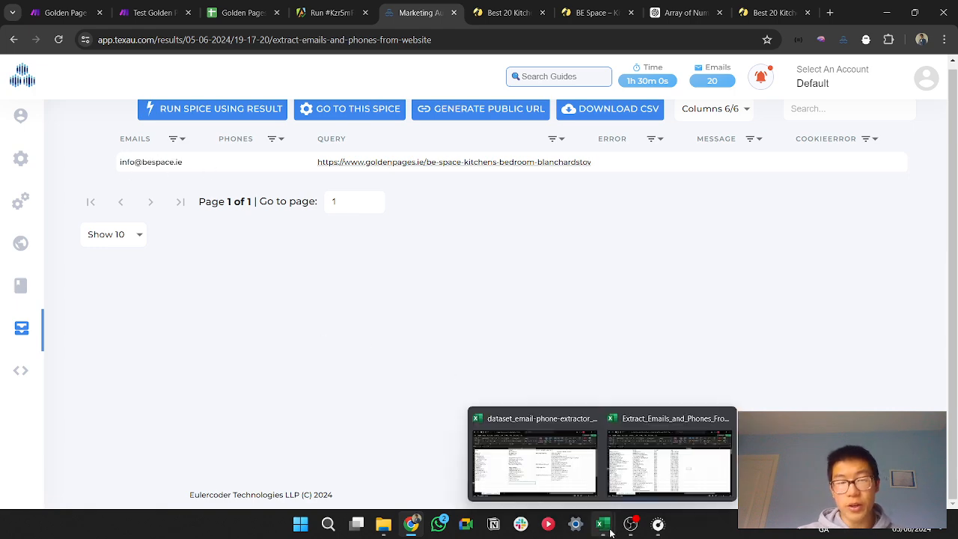
pyautogui.click(539, 458)
pyautogui.click(534, 458)
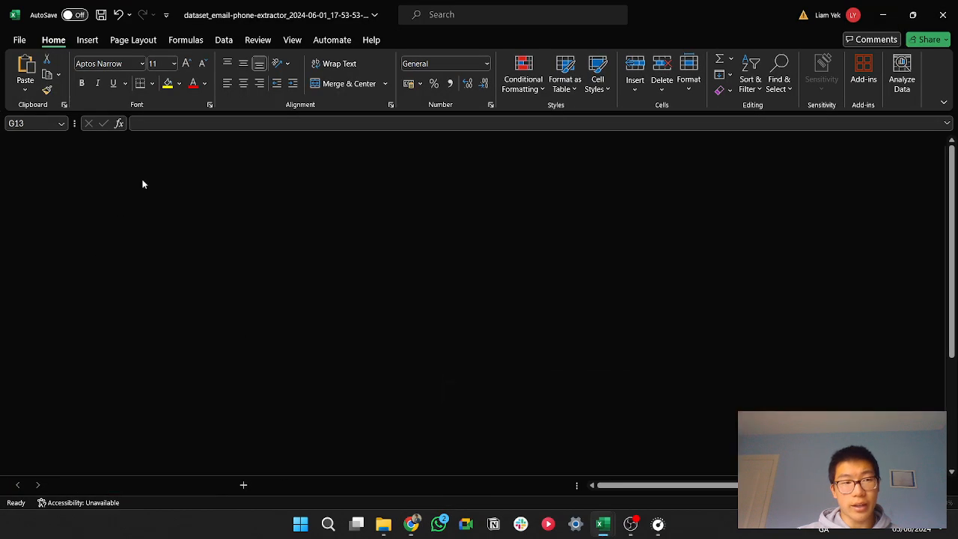
pyautogui.moveTo(193, 224); pyautogui.dragTo(347, 332)
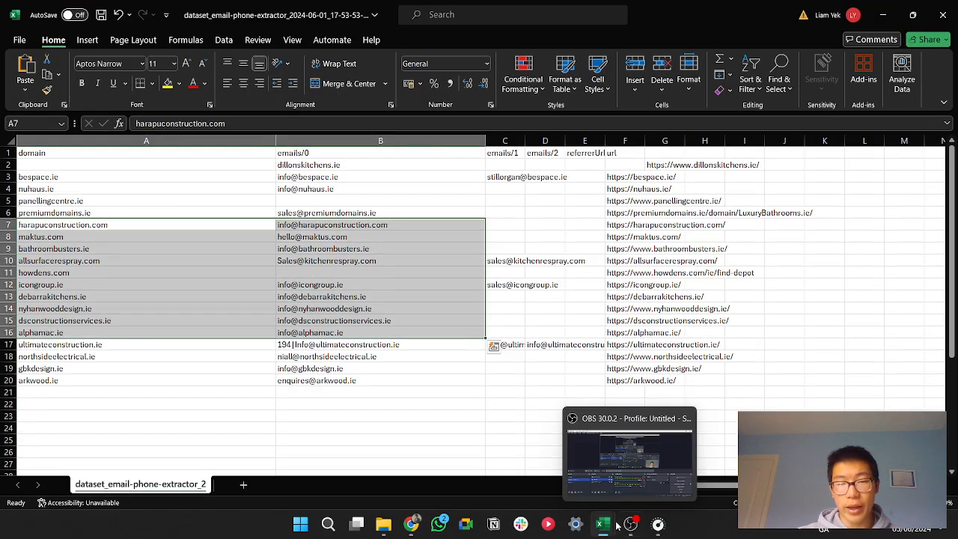
# Step: Review the email list in the Extract_Emails_and_Phones_From_Website workbook and minimize both Excel windows
pyautogui.moveTo(604, 526)
pyautogui.click(666, 460)
pyautogui.moveTo(159, 214); pyautogui.dragTo(355, 407)
pyautogui.click(659, 355)
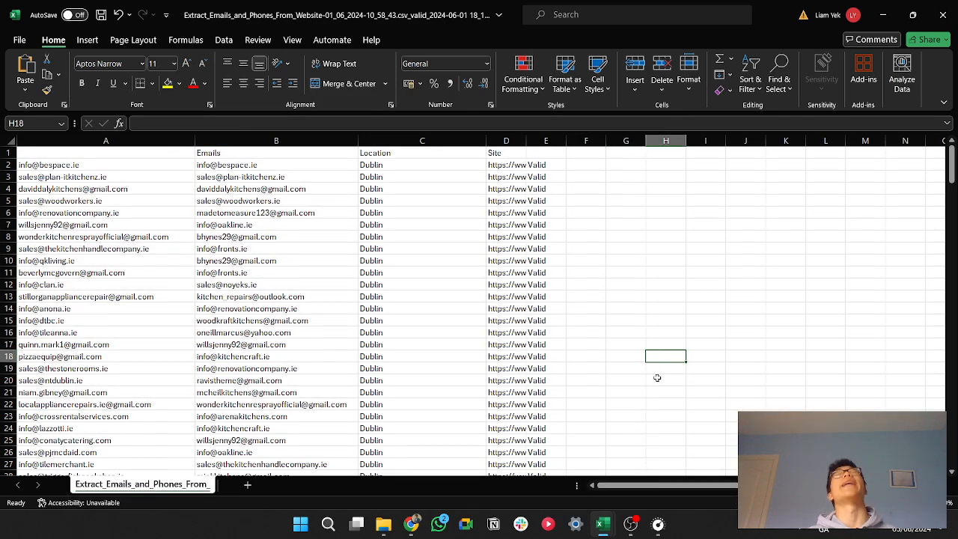
pyautogui.click(883, 14)
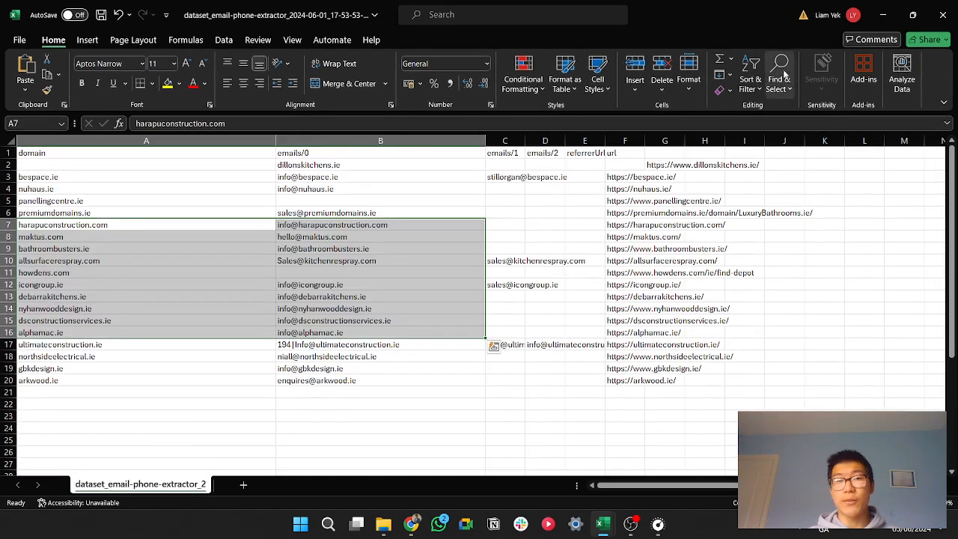
pyautogui.click(884, 14)
# Step: Open the bookmarked Email Validator, SMTPing, in a new browser tab and check the remaining credits on its dashboard
pyautogui.click(830, 13)
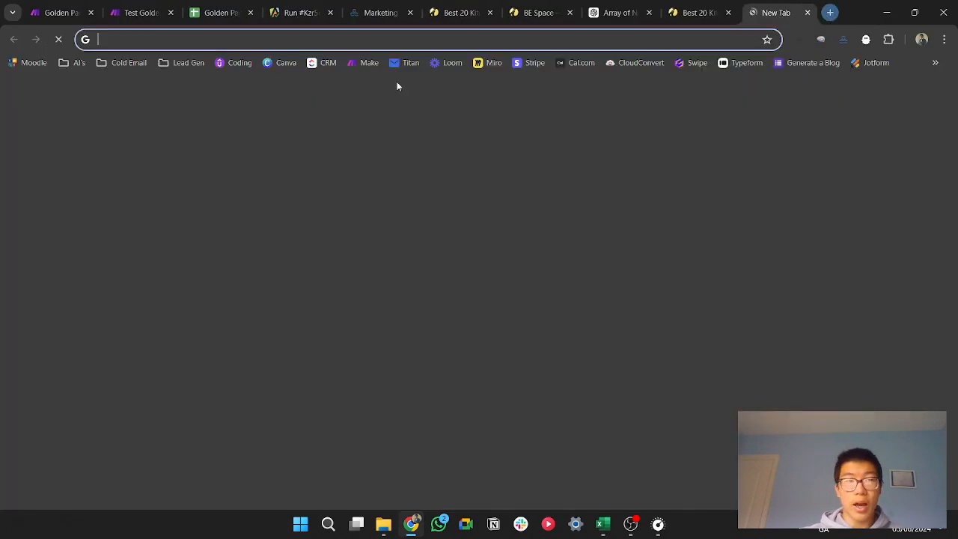
pyautogui.click(120, 63)
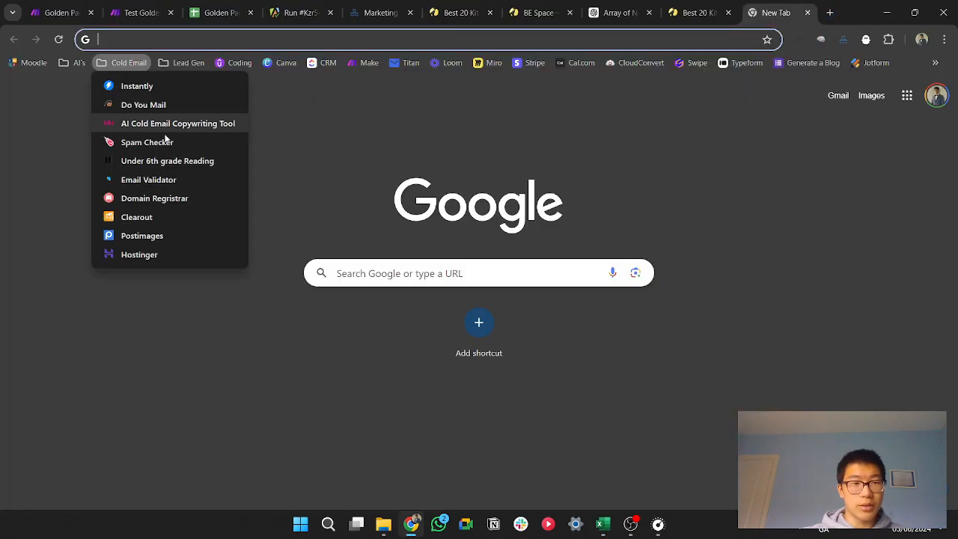
pyautogui.click(148, 180)
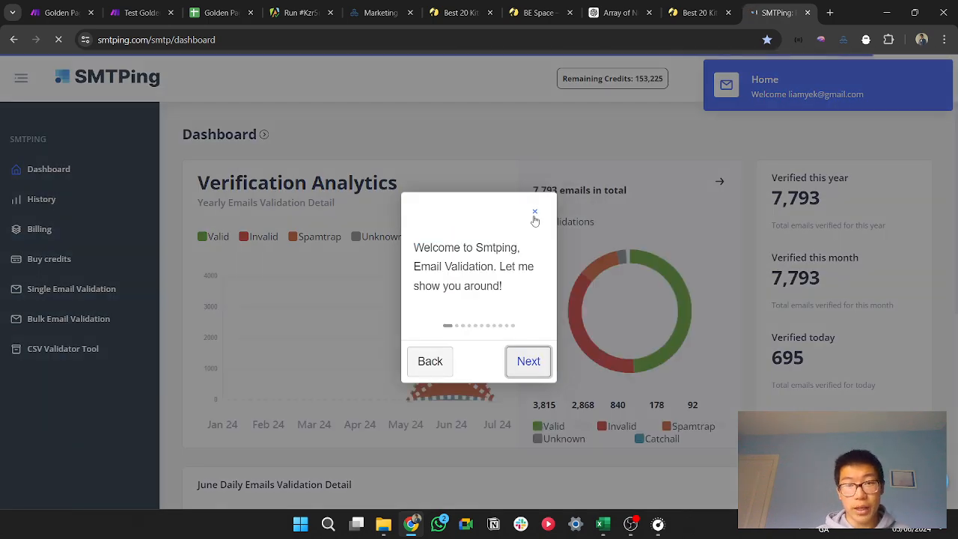
pyautogui.click(534, 214)
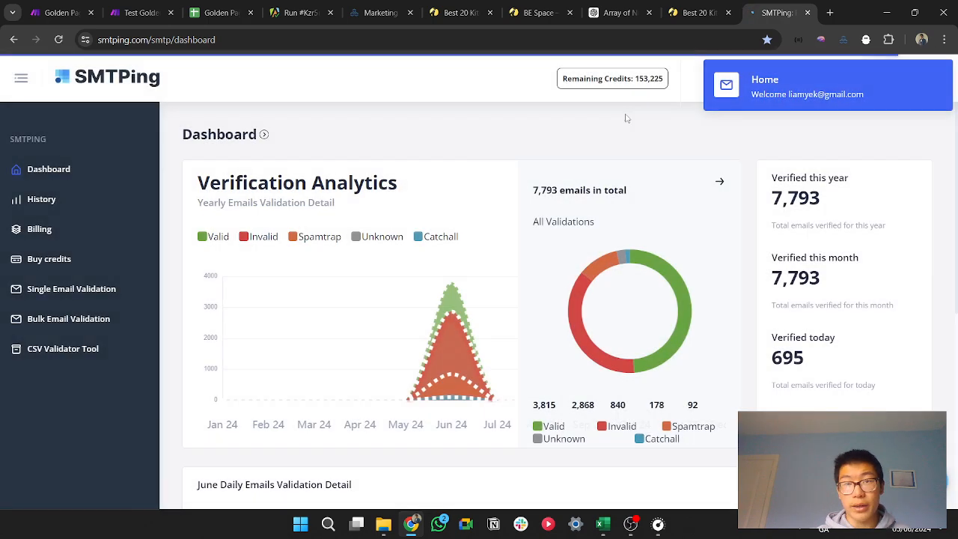
pyautogui.moveTo(671, 80); pyautogui.dragTo(558, 81)
pyautogui.click(679, 146)
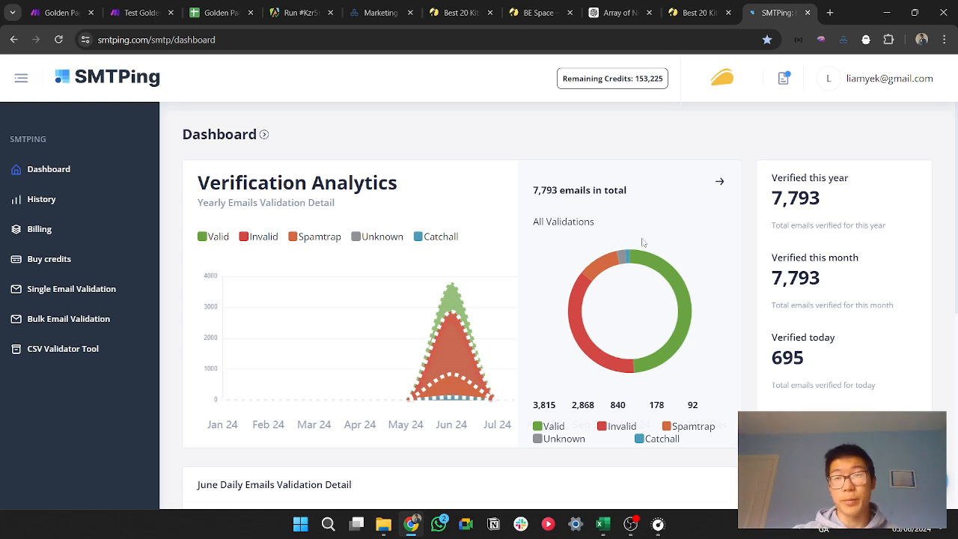
# Step: Open appsumo.com in a new tab and search its products for smtping, copying the name from the SMTPing address
pyautogui.click(825, 15)
pyautogui.write('app')
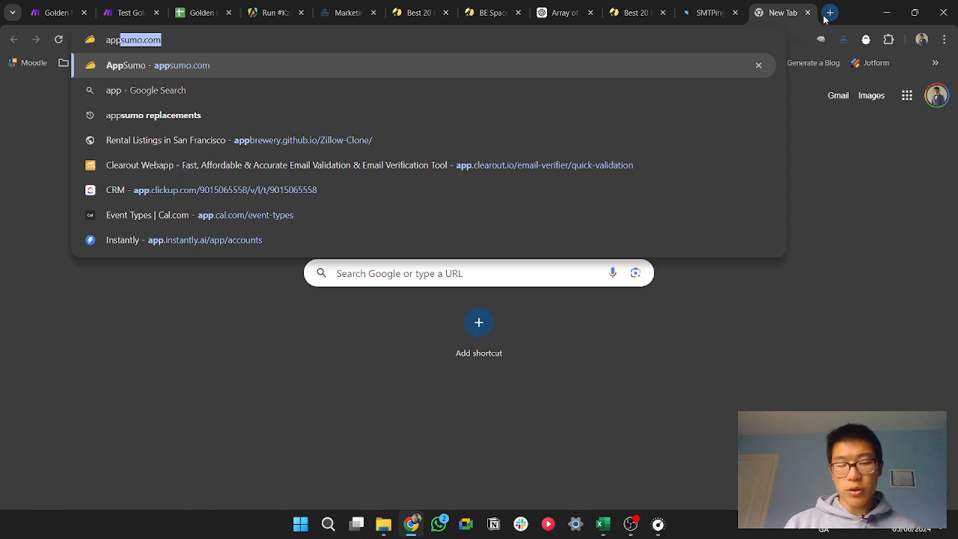
pyautogui.press('Return')
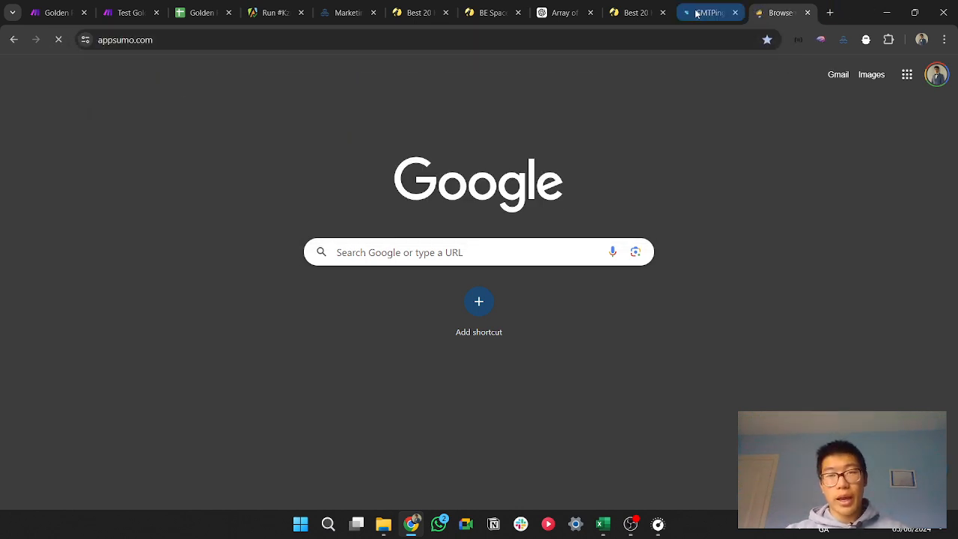
pyautogui.click(708, 13)
pyautogui.doubleClick(129, 41)
pyautogui.hotkey('ctrl', 'c')
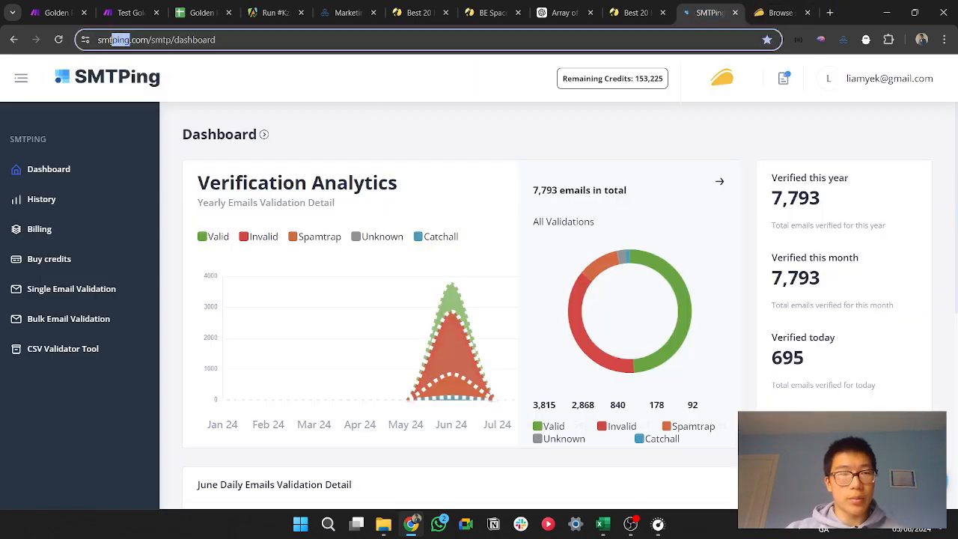
pyautogui.click(771, 13)
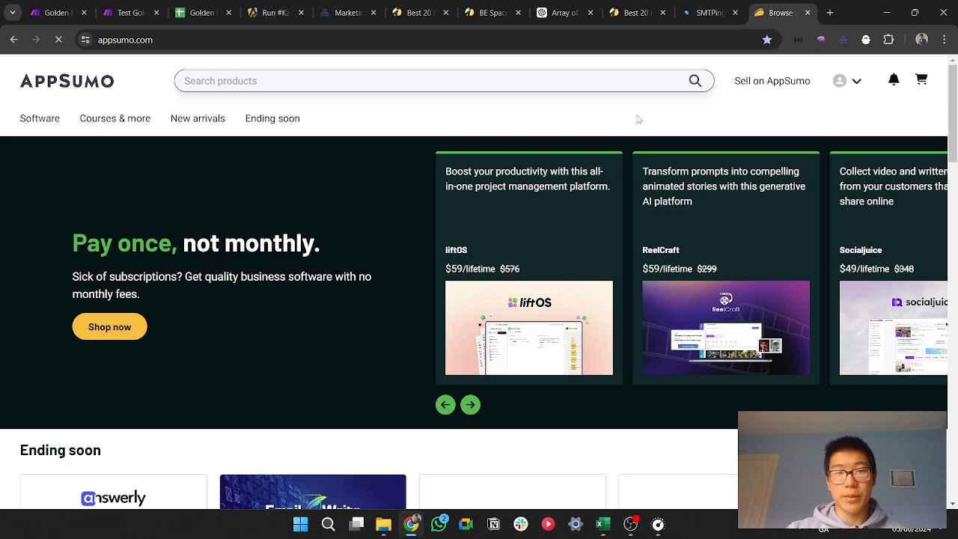
pyautogui.click(411, 80)
pyautogui.hotkey('ctrl', 'v')
pyautogui.press('Return')
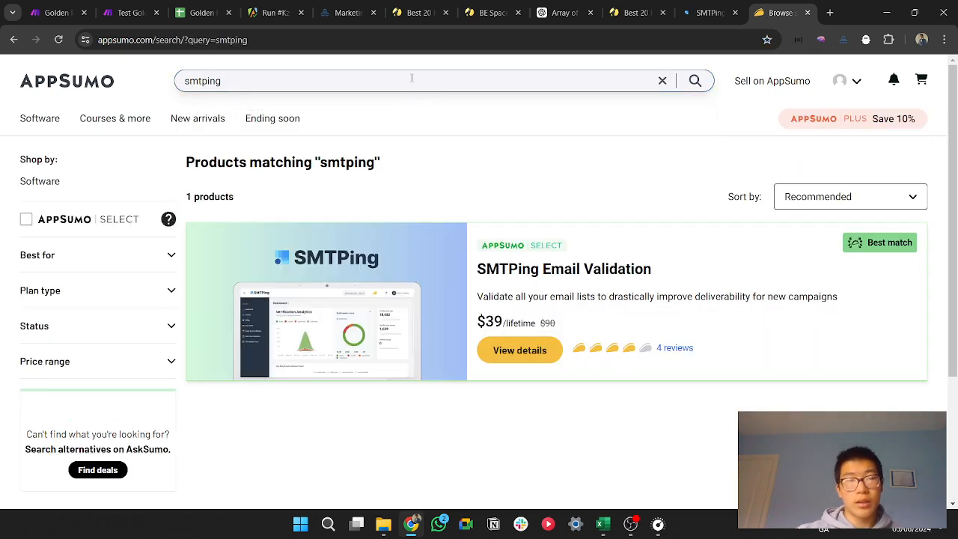
# Step: Open the SMTPing Email Validation product page and examine its overview and the credits and prices of its license tiers
pyautogui.click(531, 279)
pyautogui.scroll(-10, 502, 286)
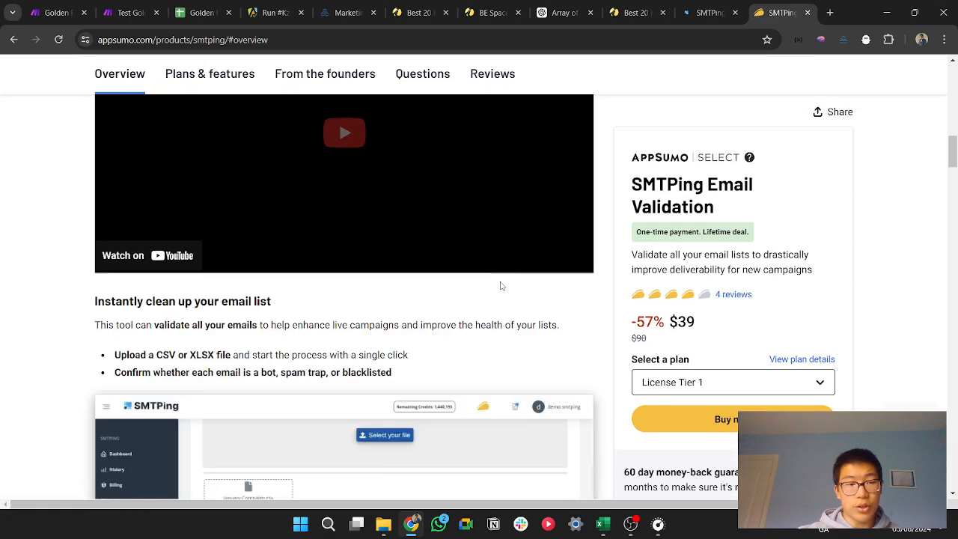
pyautogui.scroll(-10, 502, 286)
pyautogui.moveTo(953, 253); pyautogui.dragTo(952, 316)
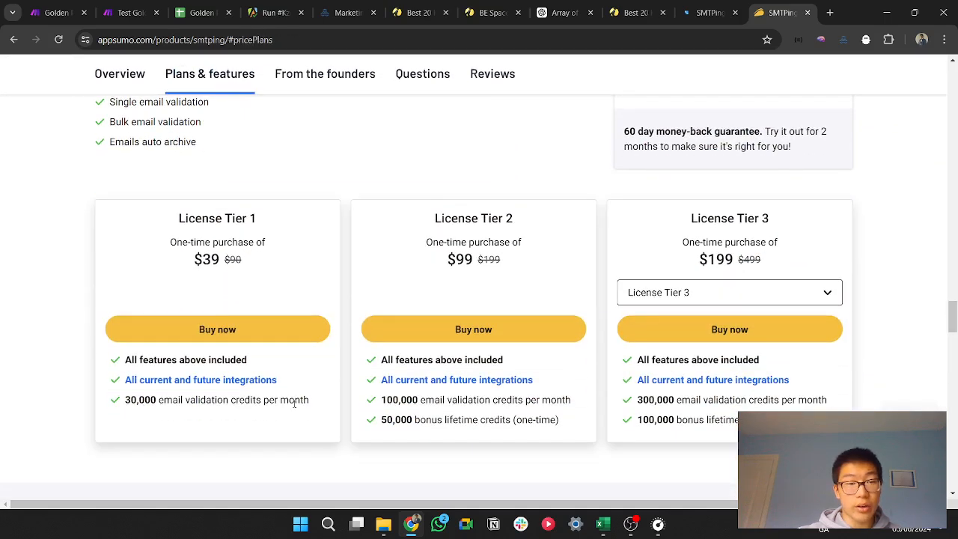
pyautogui.moveTo(311, 404); pyautogui.dragTo(124, 404)
pyautogui.click(25, 386)
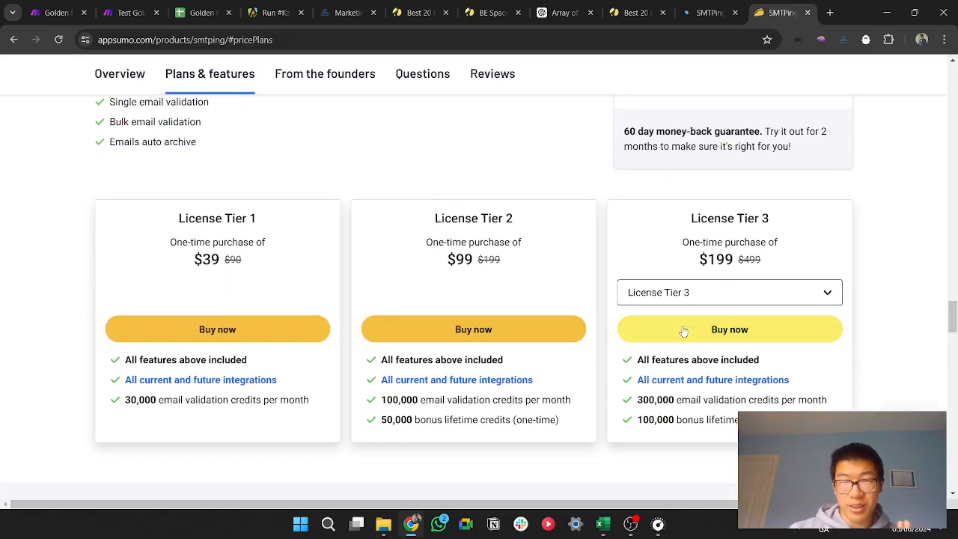
pyautogui.scroll(5, 678, 326)
pyautogui.scroll(15, 672, 320)
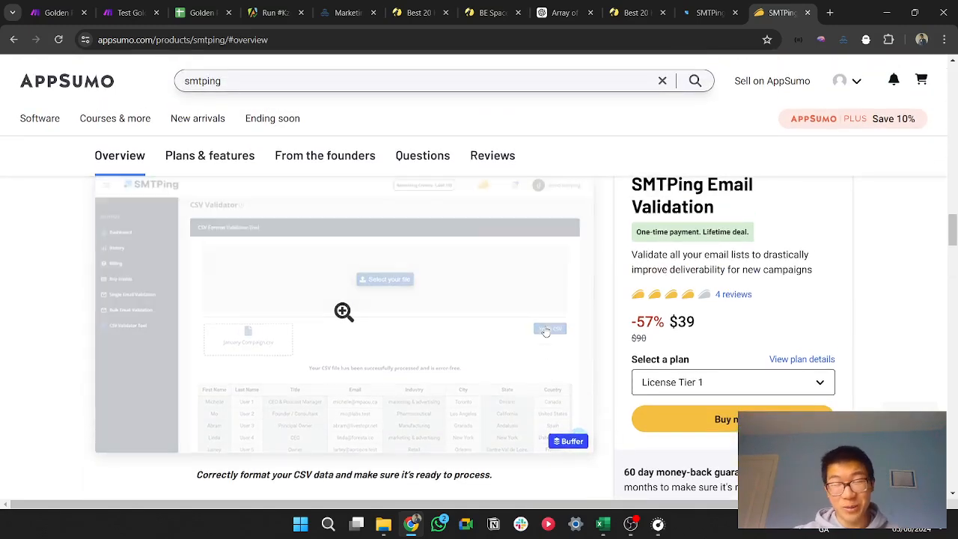
pyautogui.scroll(6, 551, 318)
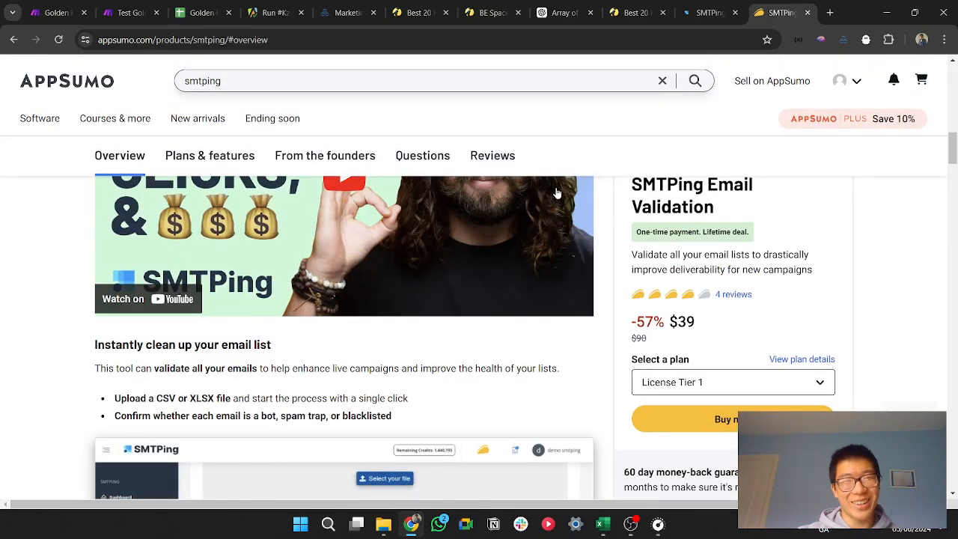
pyautogui.scroll(10, 557, 194)
# Step: Return to the Test Golden Page Scraper scenario in Make and view its whole module chain
pyautogui.click(150, 15)
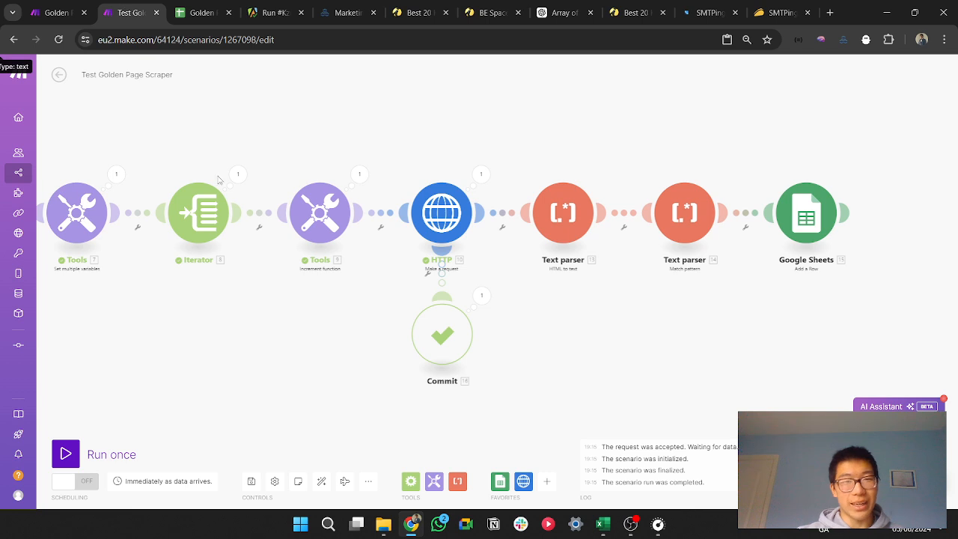
pyautogui.scroll(-5, 443, 364)
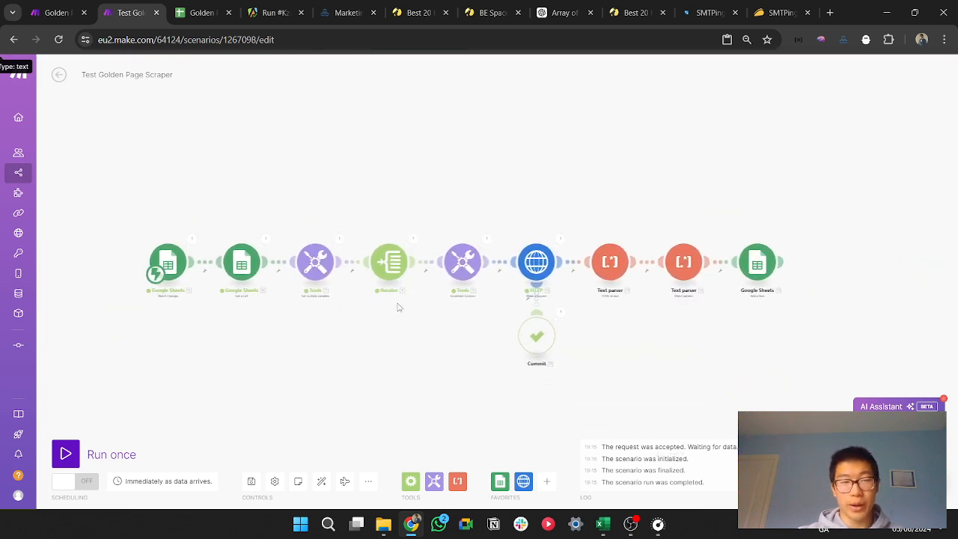
pyautogui.scroll(2, 399, 307)
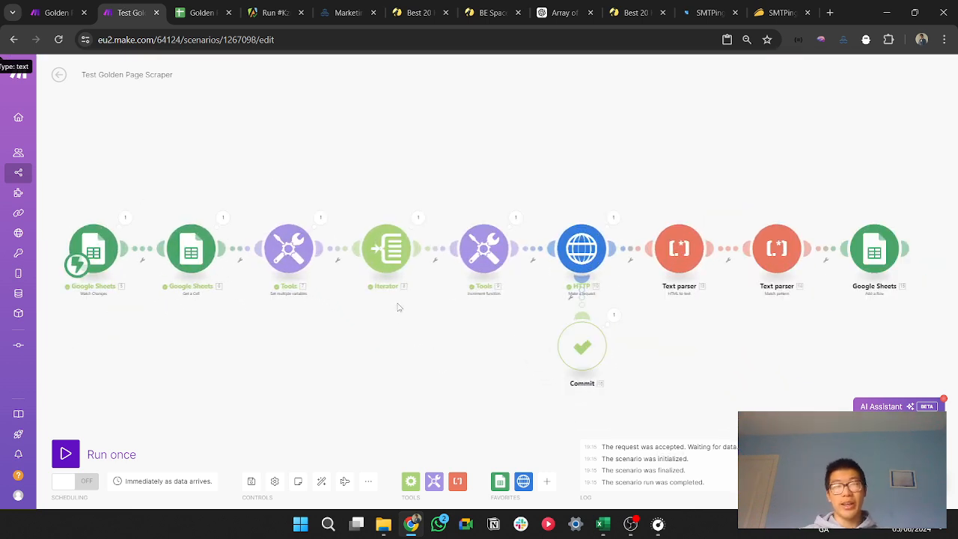